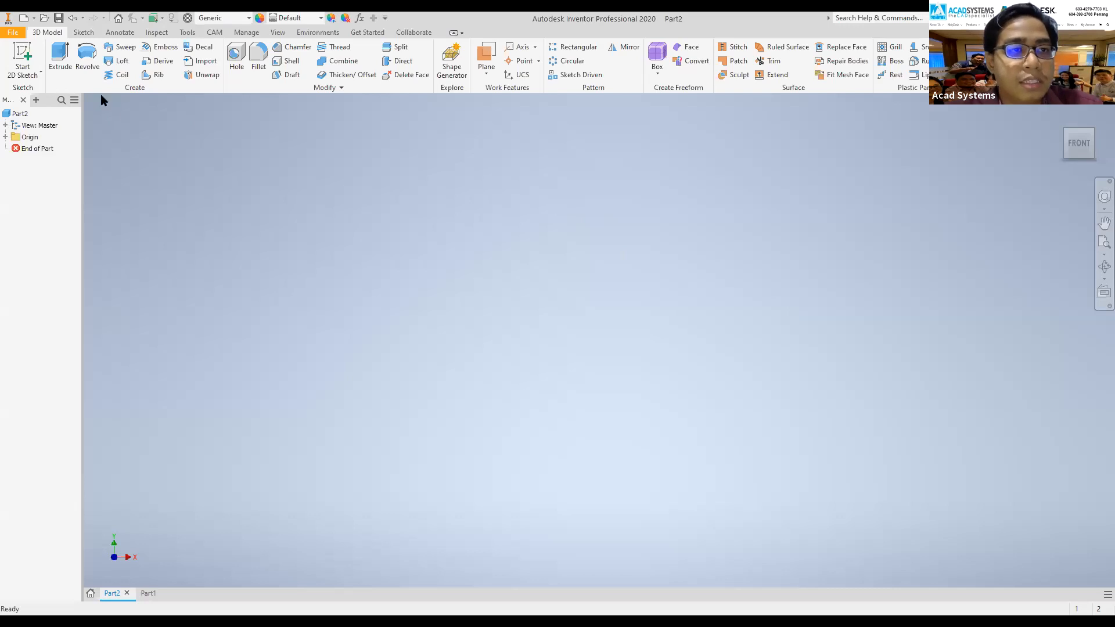
- Start a new 2D sketch on the XZ origin plane
left_click(40, 74)
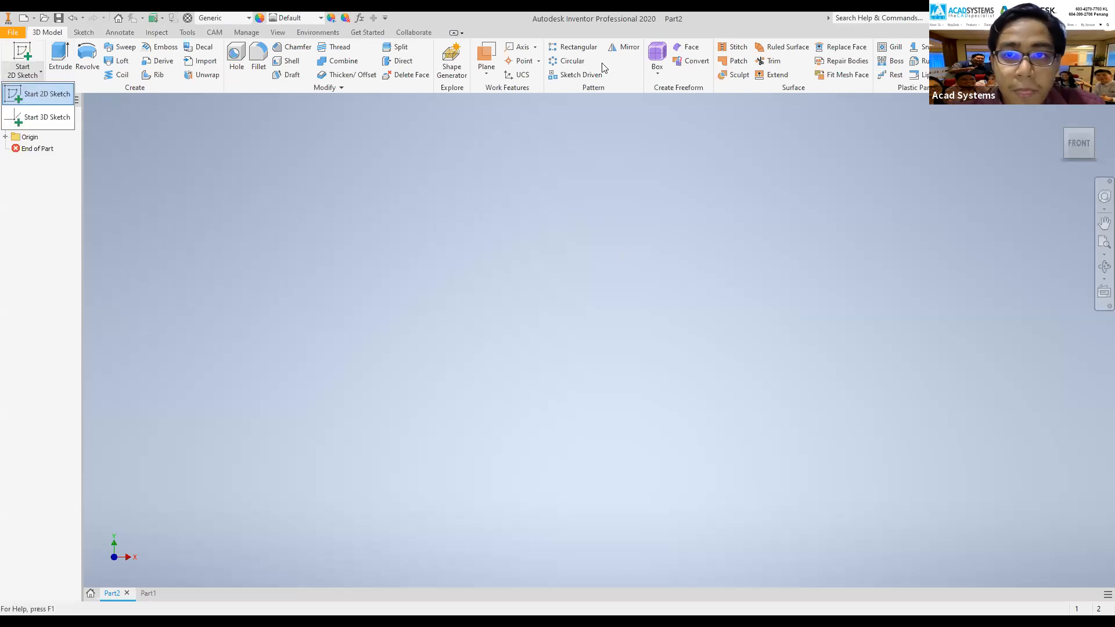
left_click(38, 94)
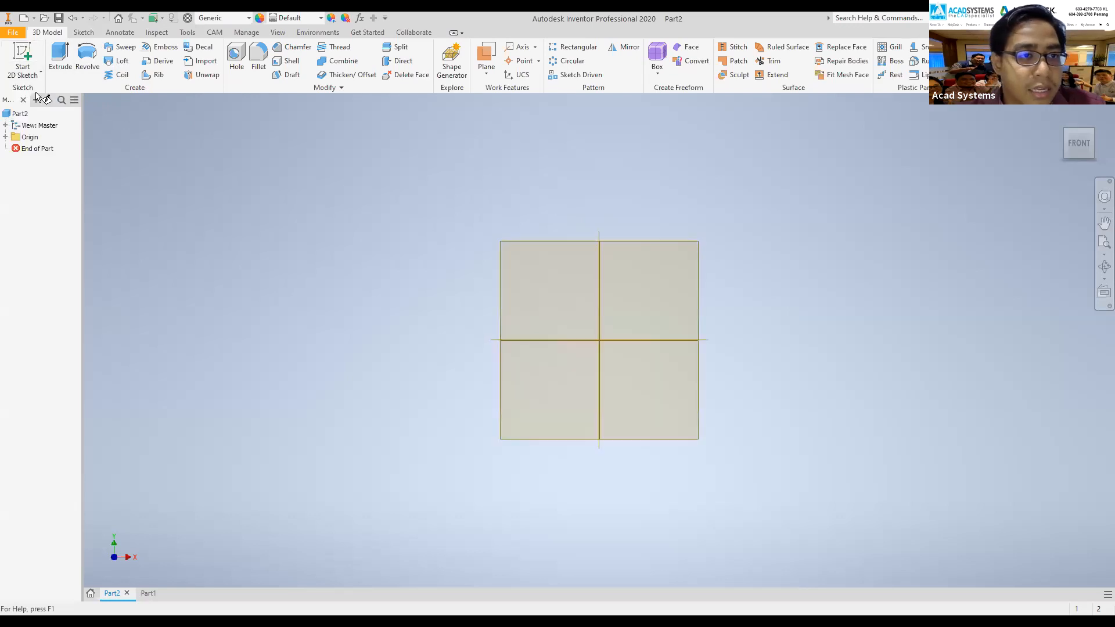
left_click(602, 389)
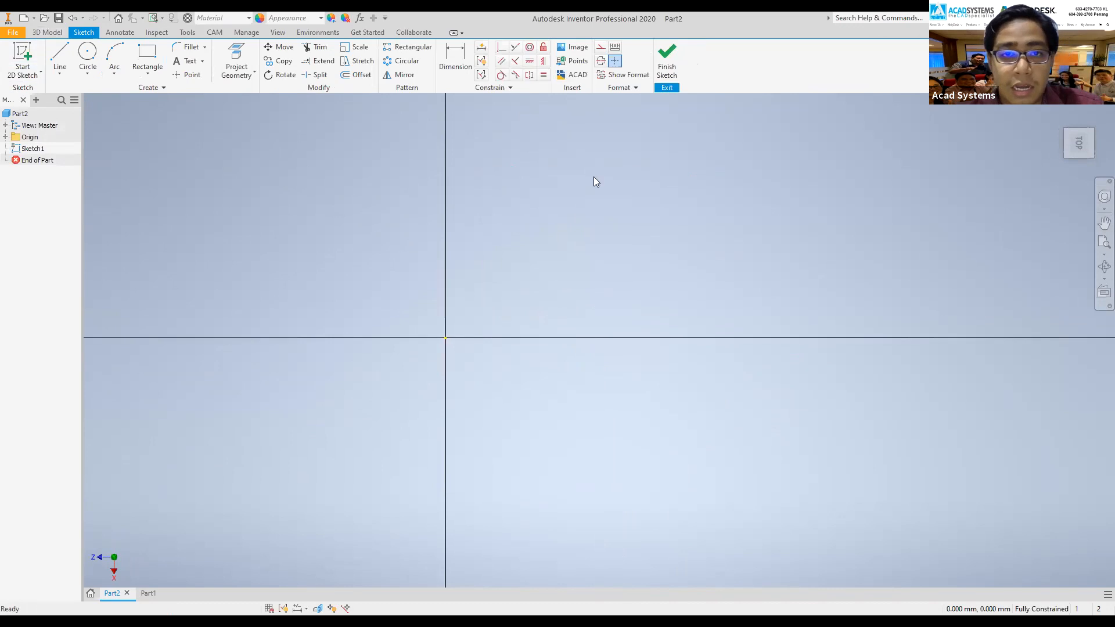
middle_click_drag(464, 218, 362, 273)
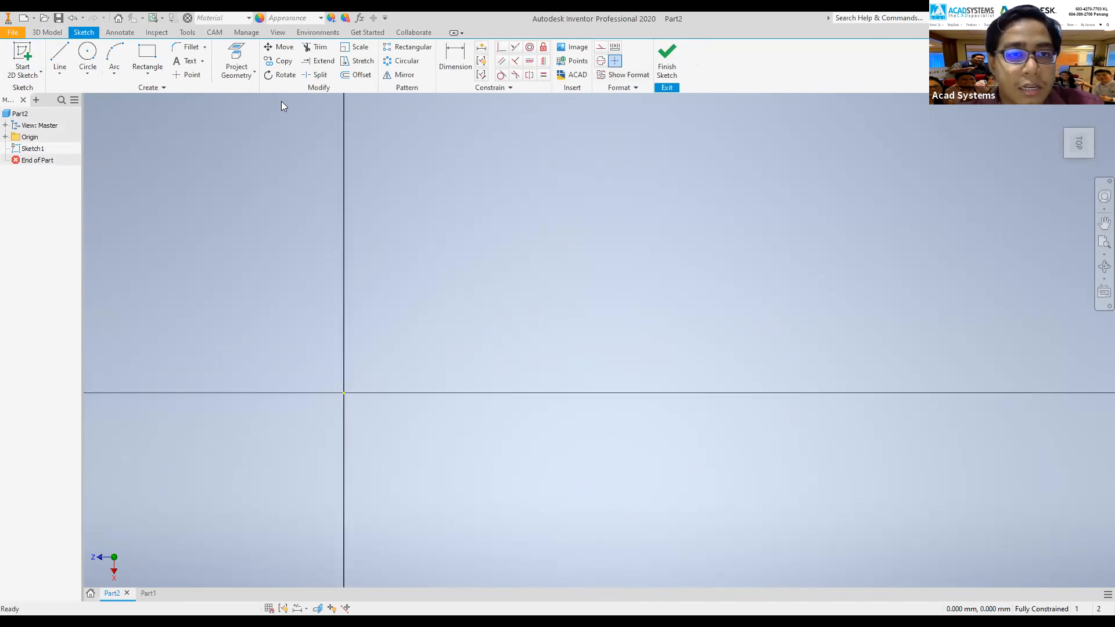
left_click(147, 57)
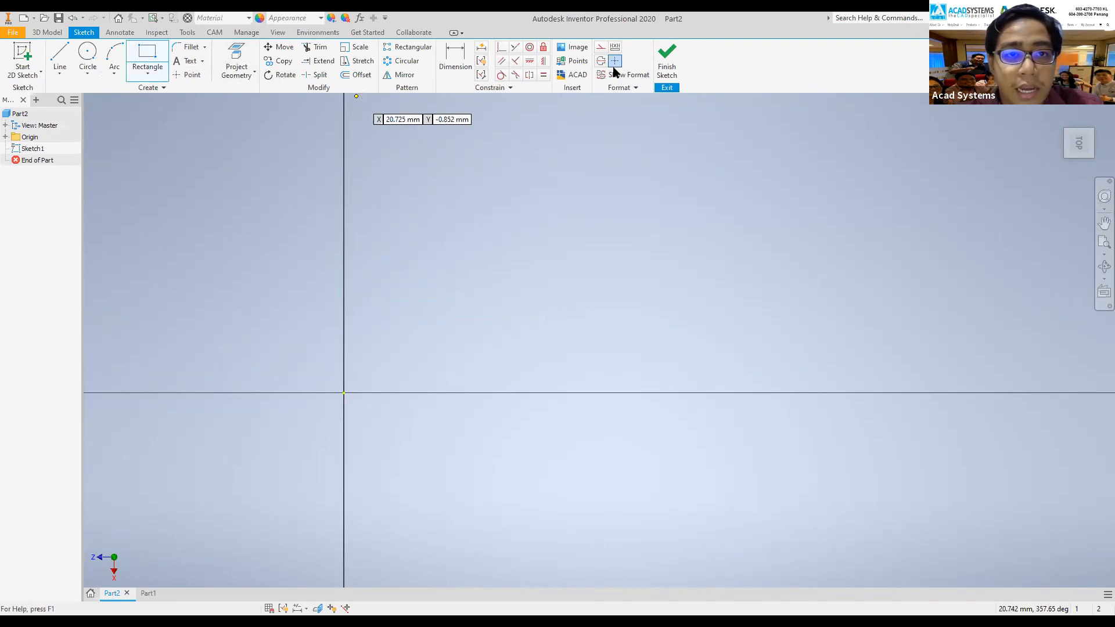
key("Escape")
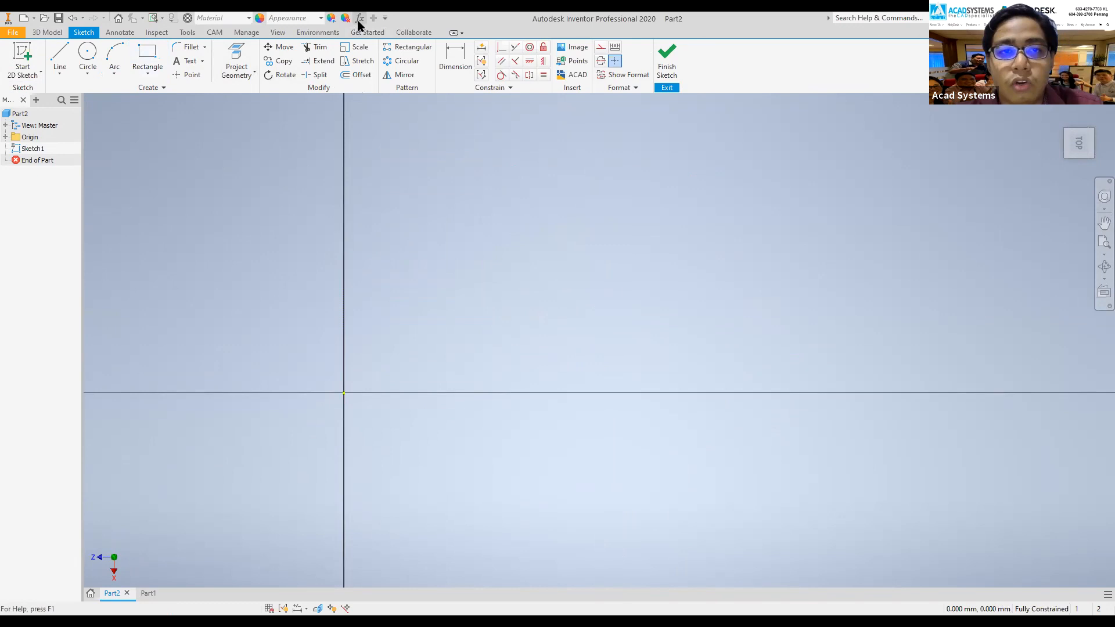
- Open the Parameters dialog and add a numeric user parameter named height with a value of 500 mm
left_click(359, 21)
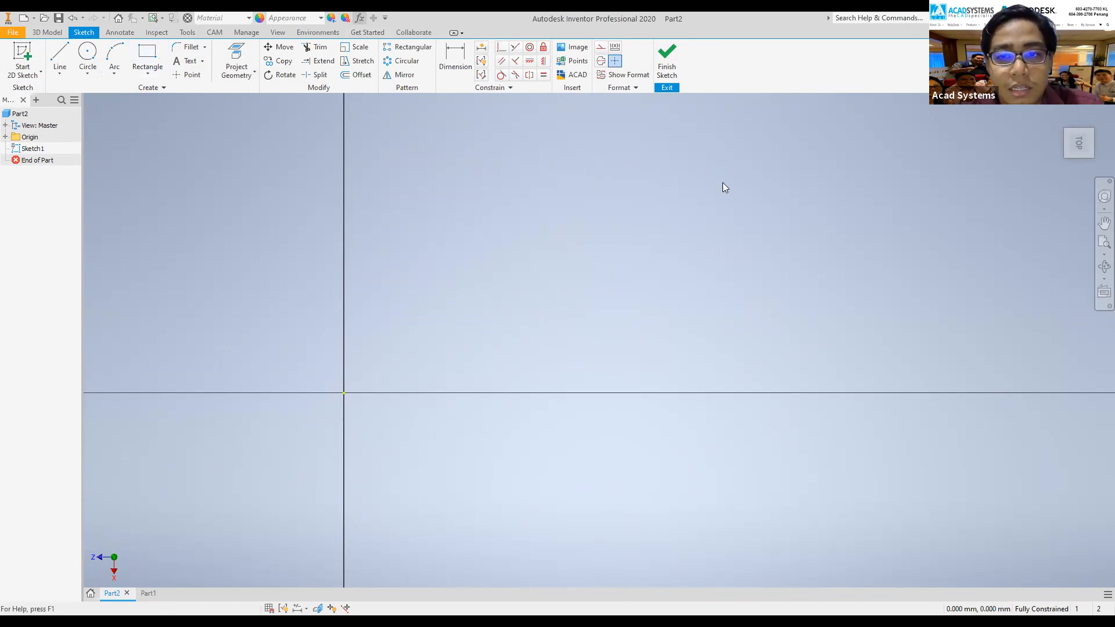
left_click_drag(683, 158, 496, 148)
left_click(477, 340)
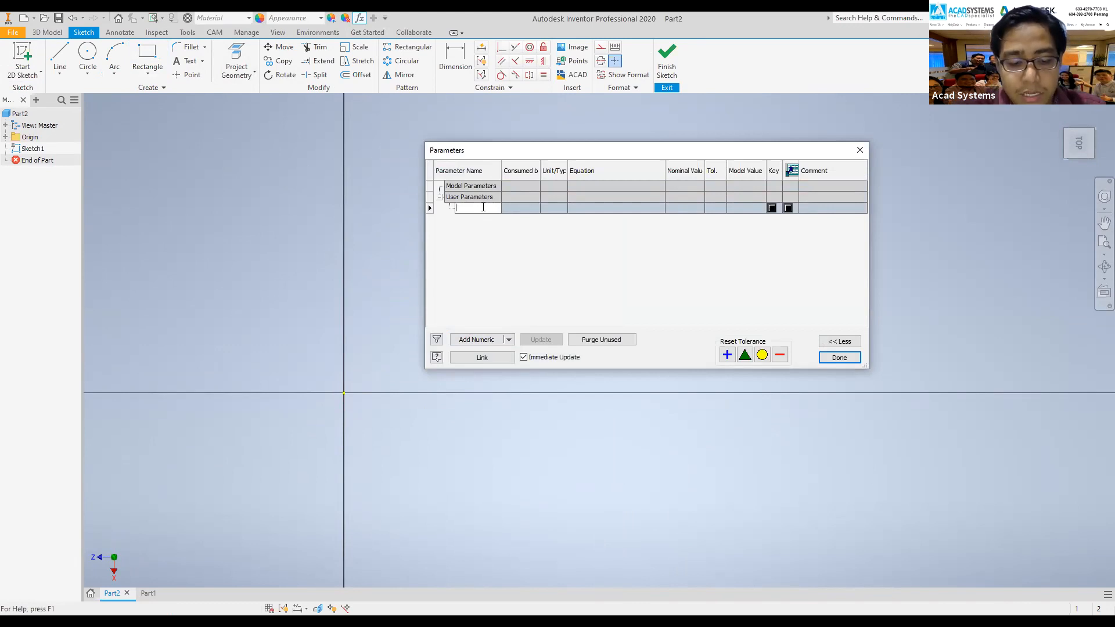
type("gt")
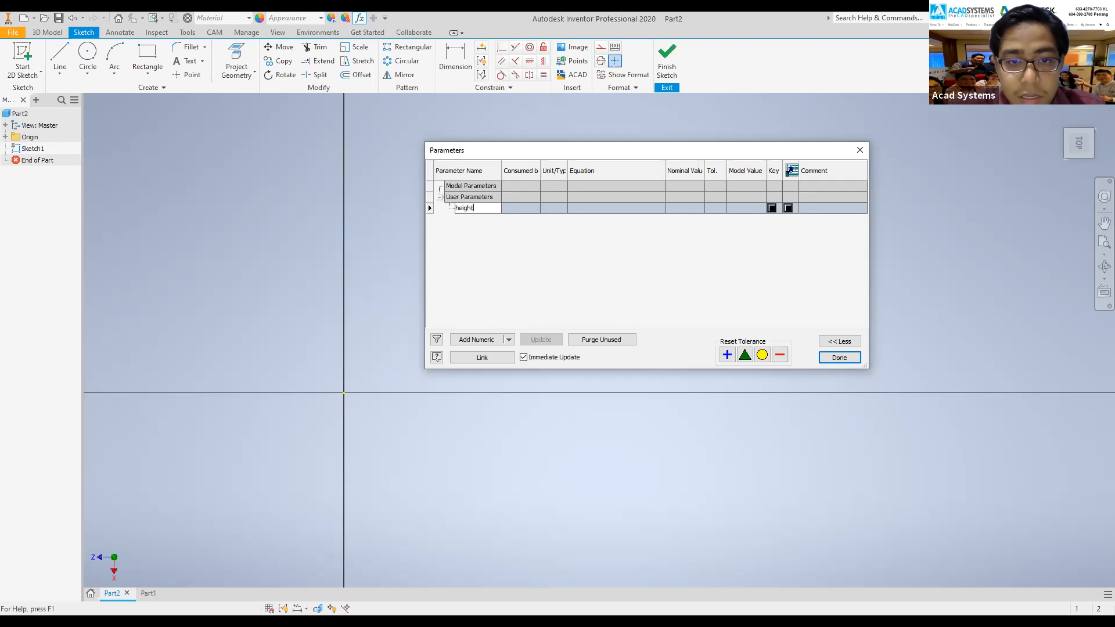
left_click(575, 207)
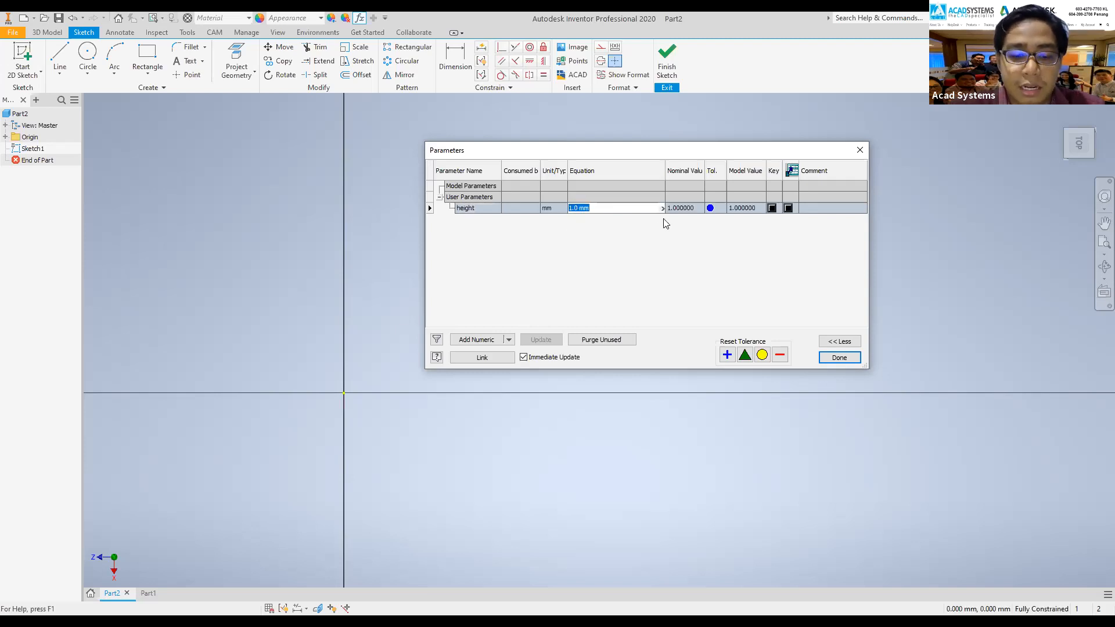
type("50")
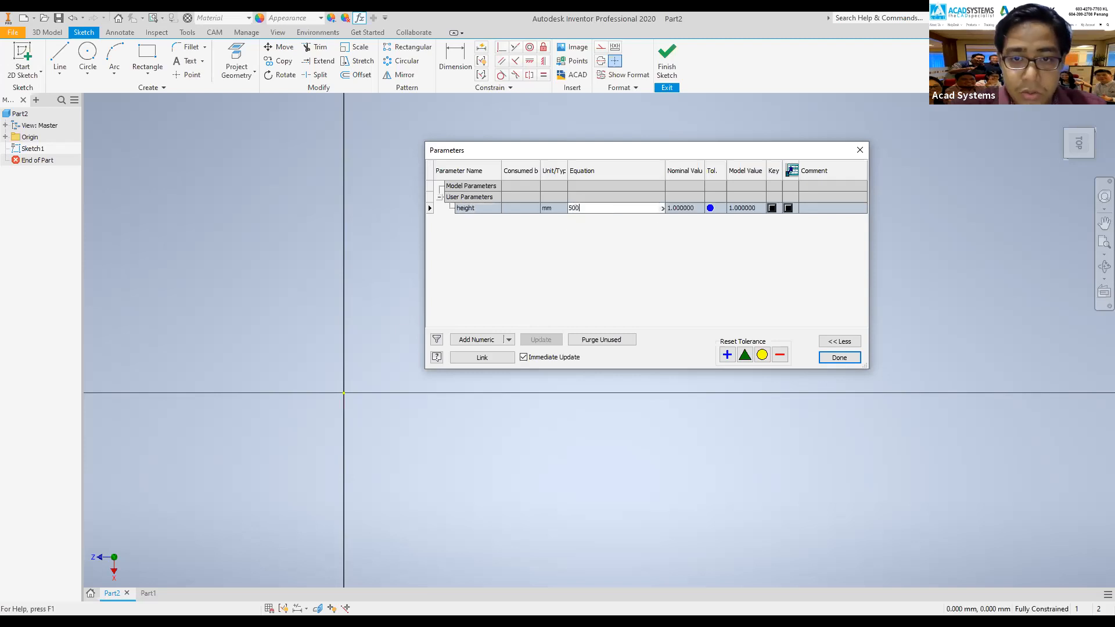
type("0")
key("Return")
- Add a numeric user parameter named width with a value of 400 mm
left_click(473, 340)
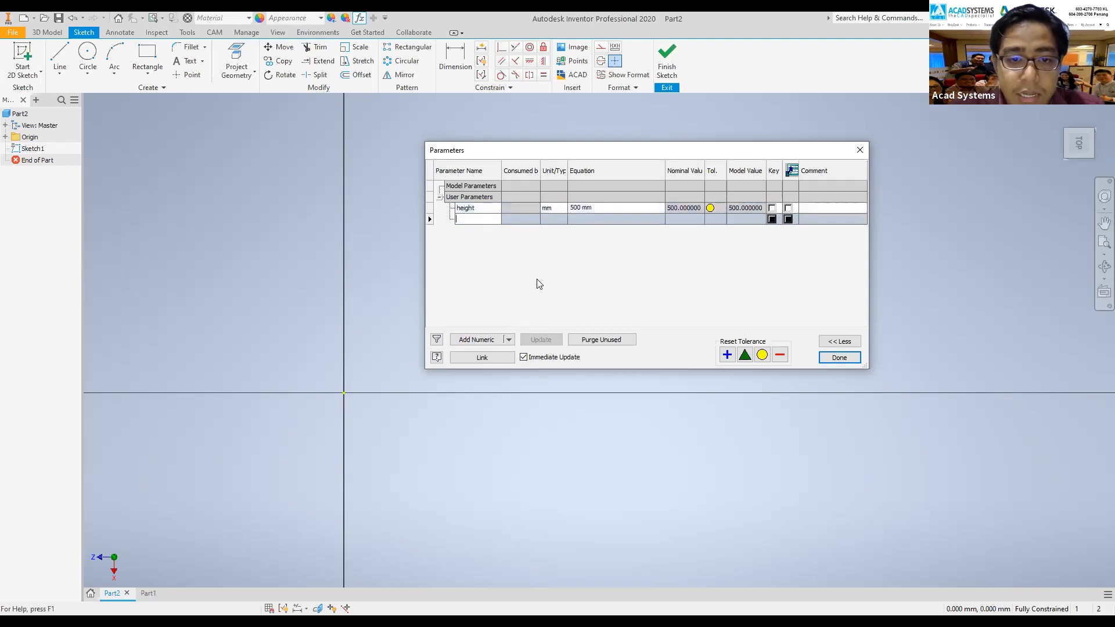
type("width")
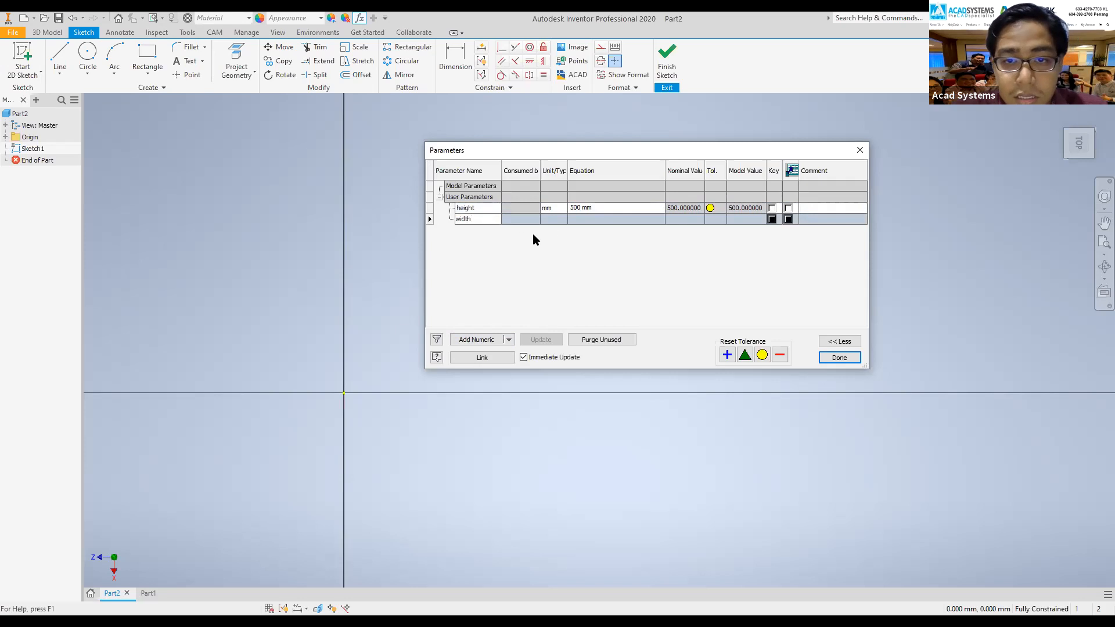
left_click(639, 219)
type("400")
key("Return")
- Add a numeric user parameter named length with a value of 700 mm
left_click(478, 340)
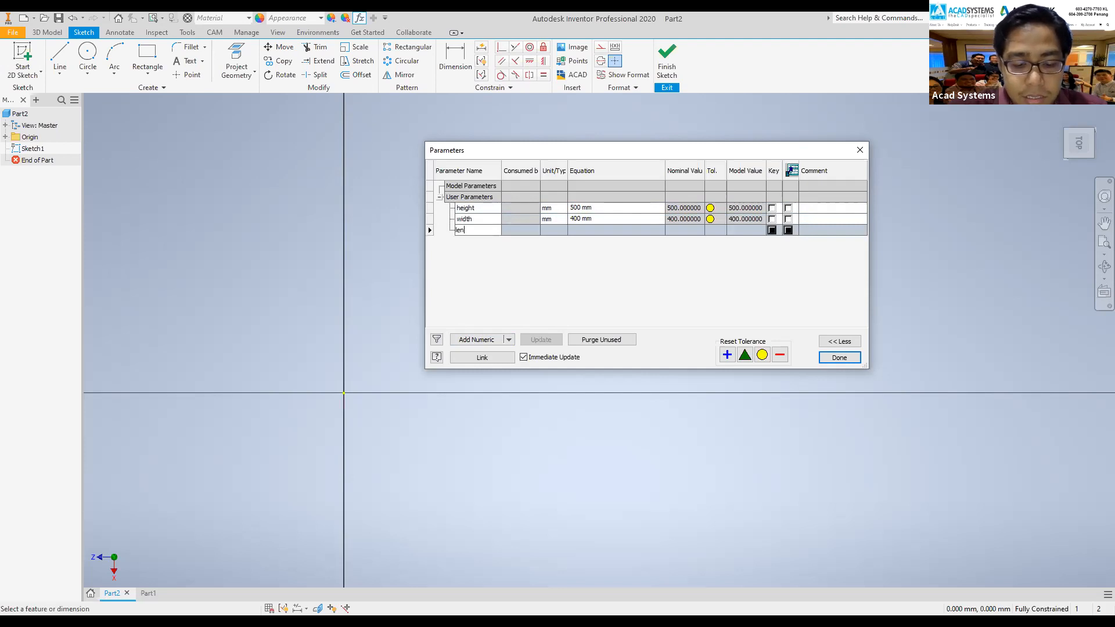
left_click(574, 230)
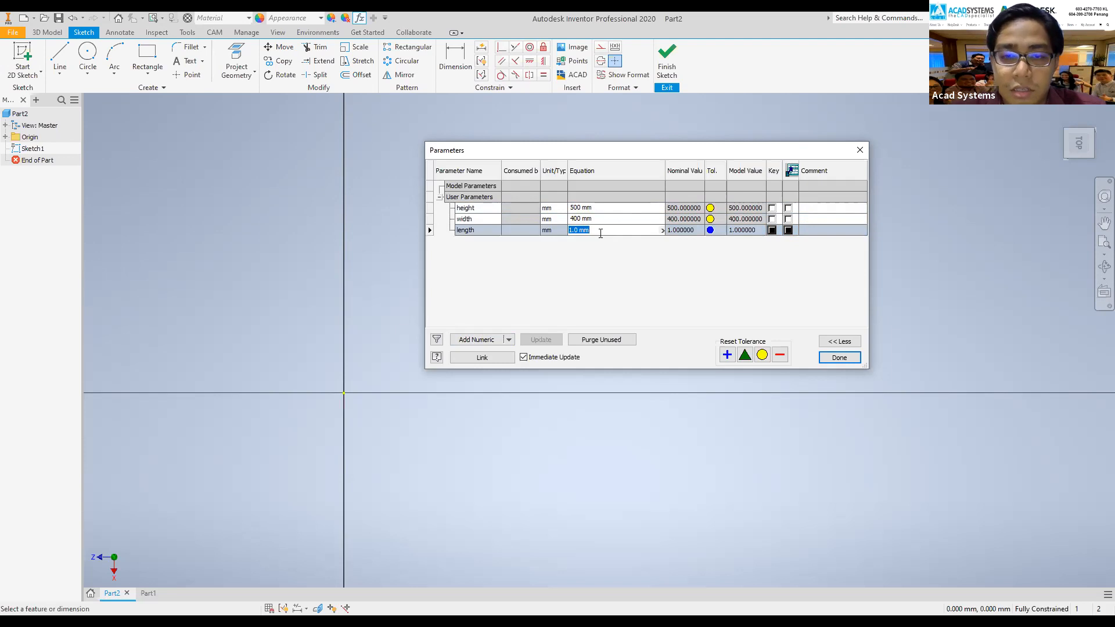
type("700")
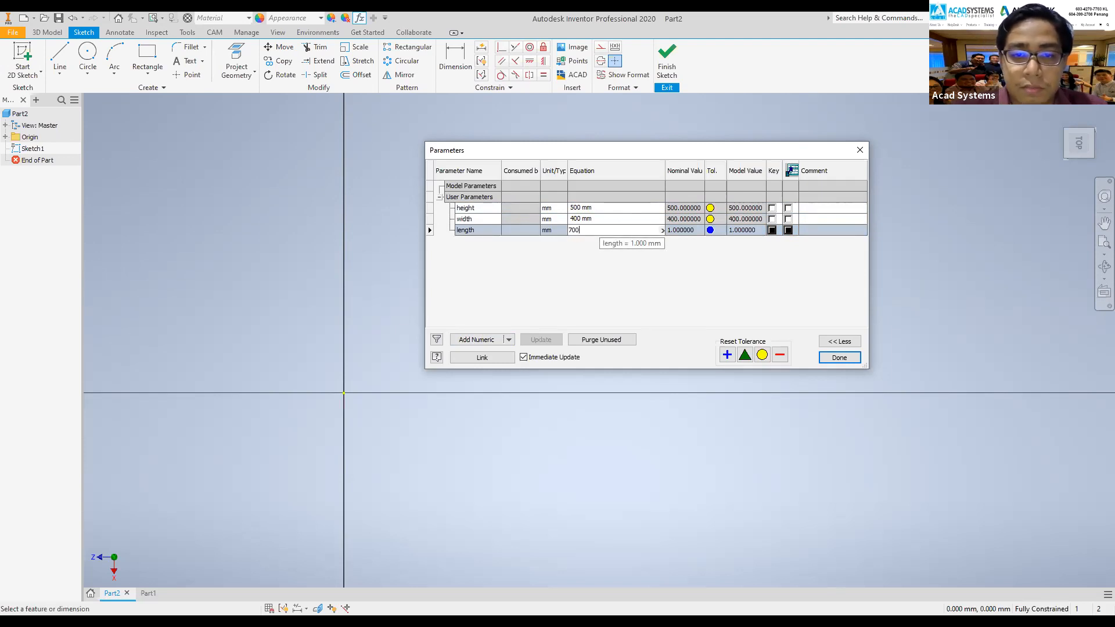
left_click(623, 271)
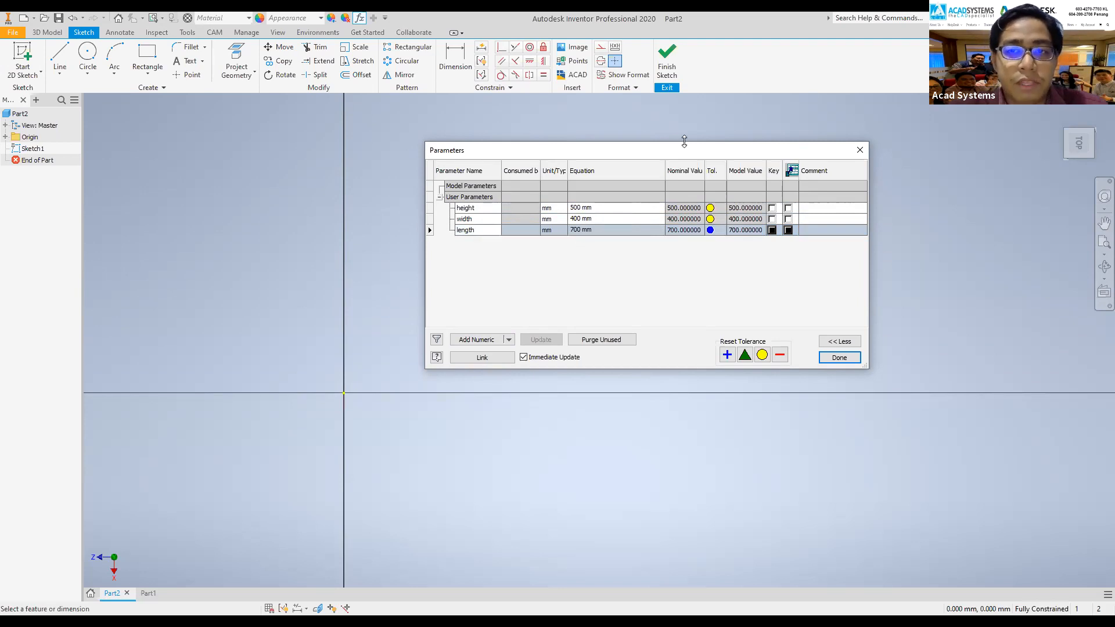
left_click(720, 75)
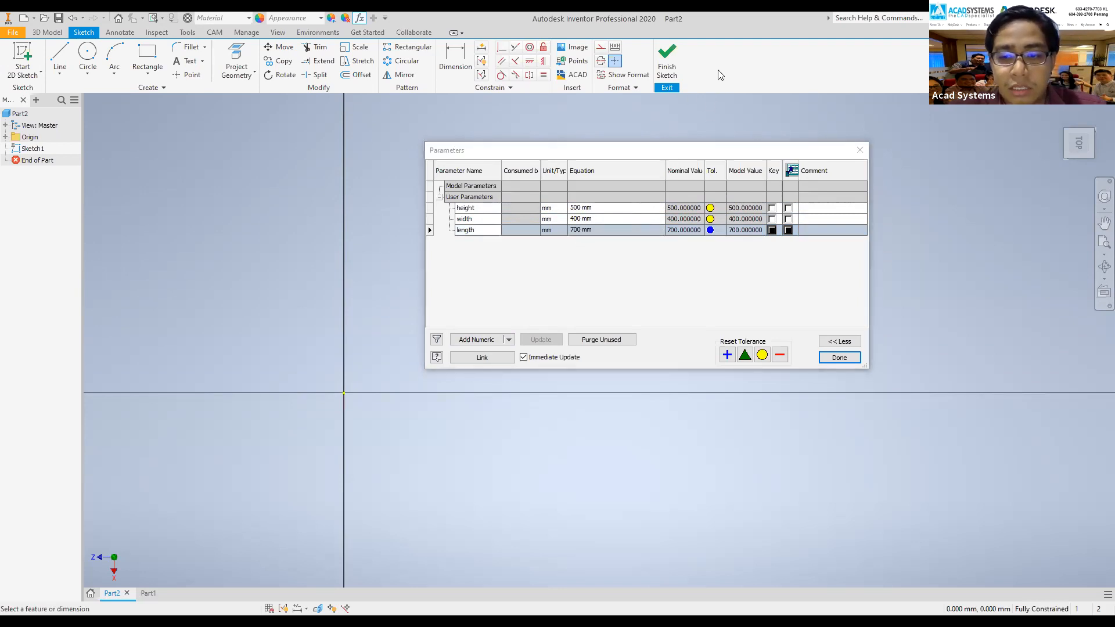
key("alt+Tab")
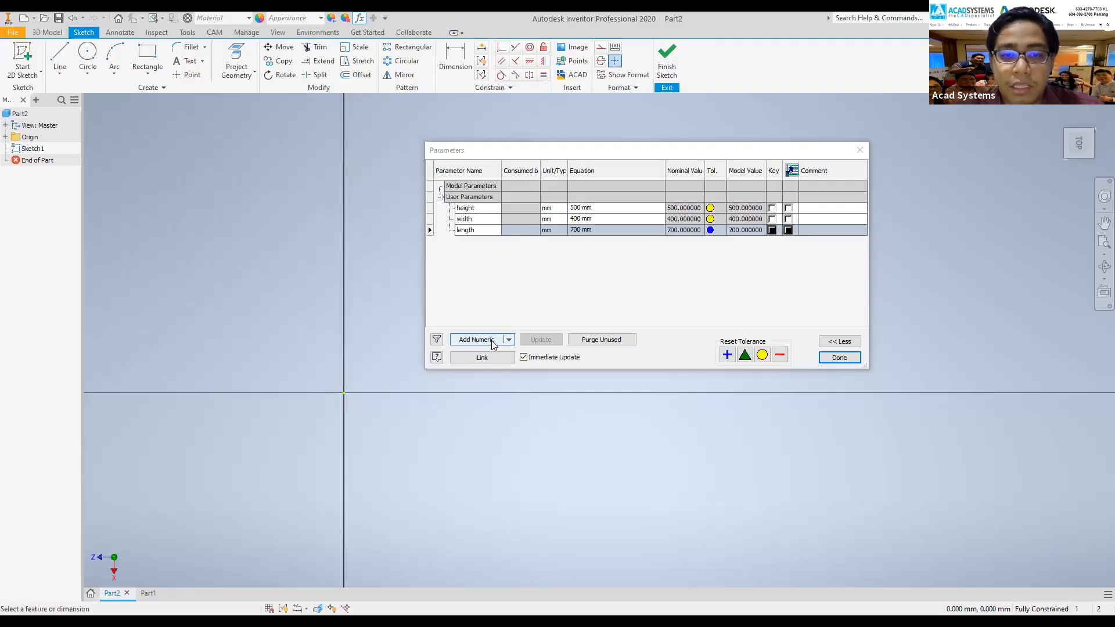
- Add a numeric user parameter named thin below length
left_click(491, 340)
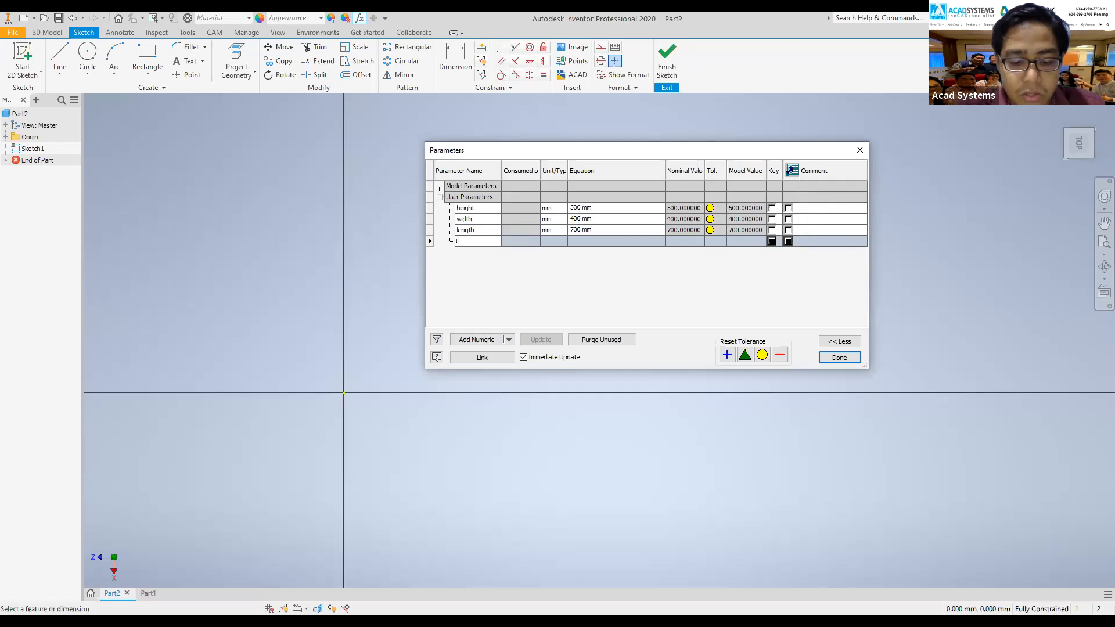
key("Return")
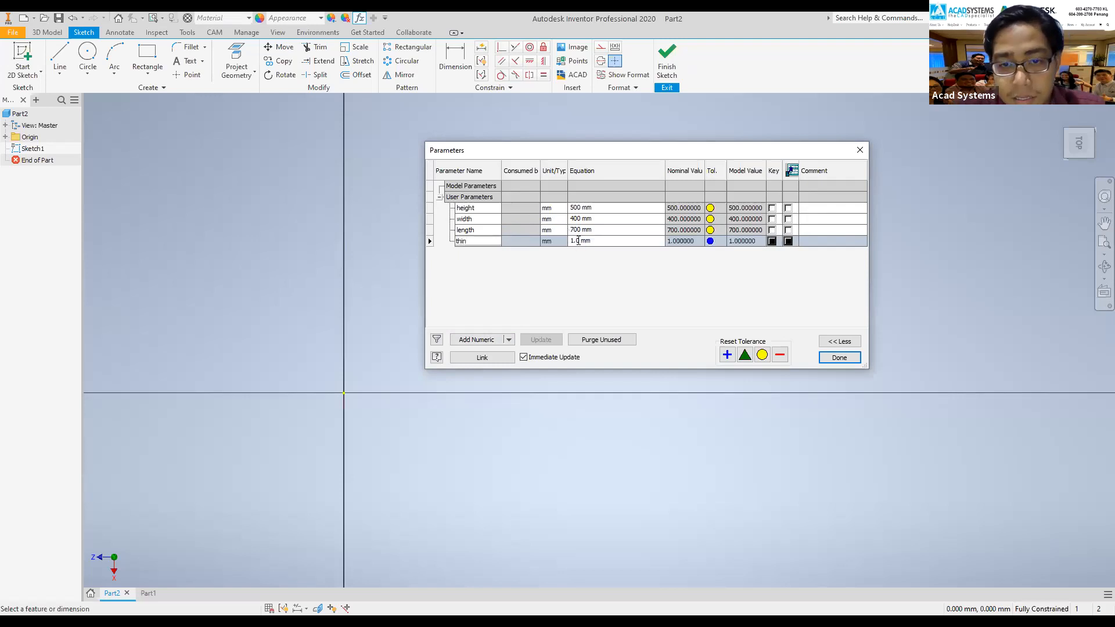
type("15")
- Add a numeric user parameter named thick with a value of 25 mm
left_click(500, 339)
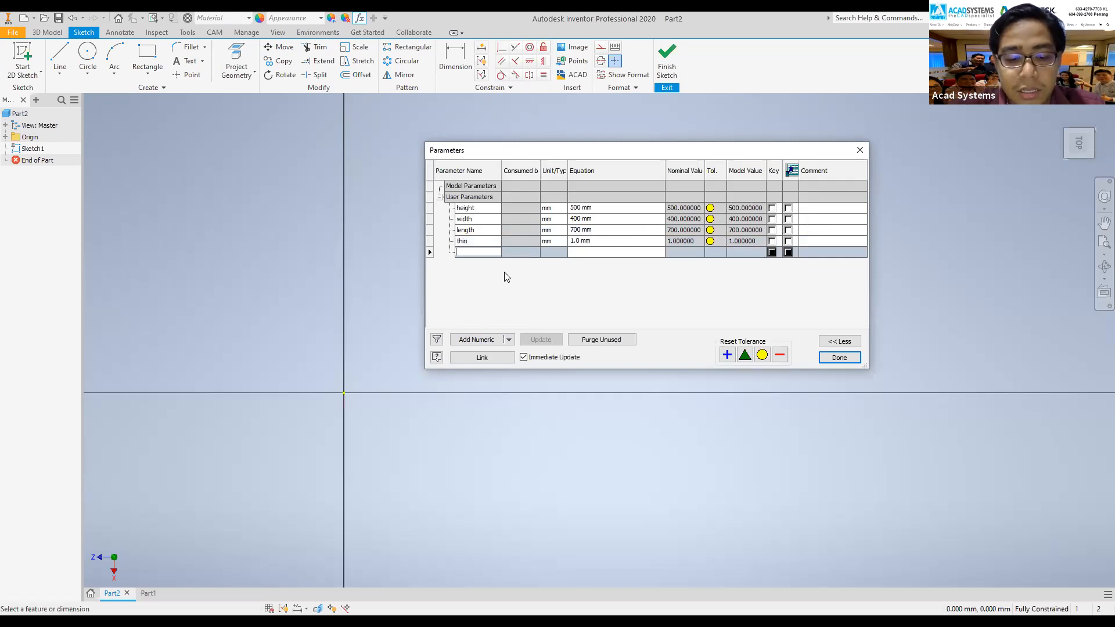
type("thick")
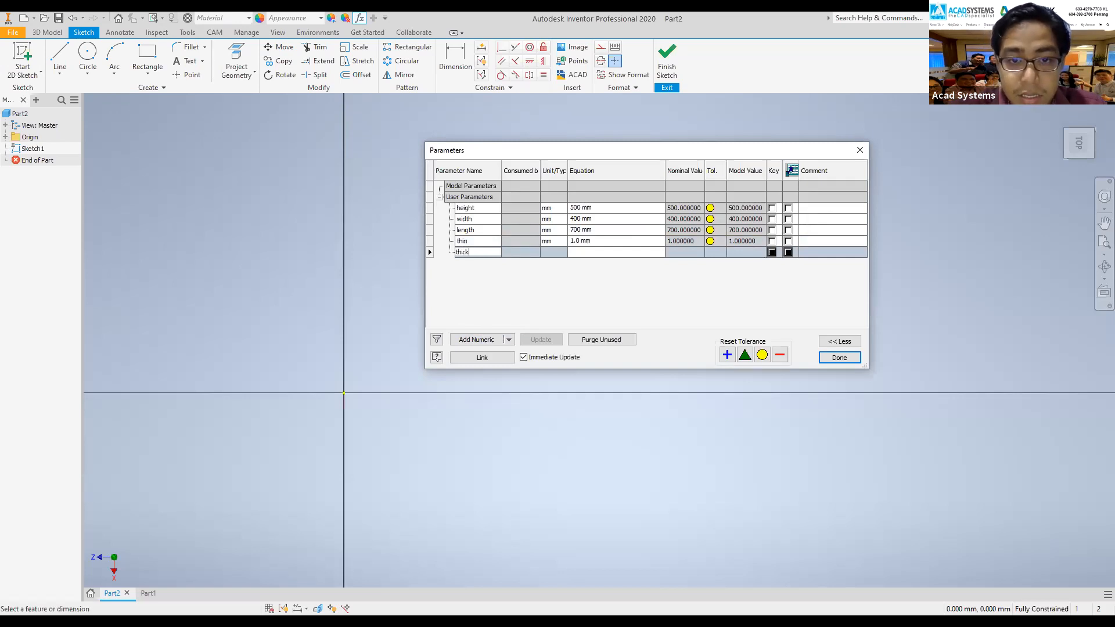
key("Return")
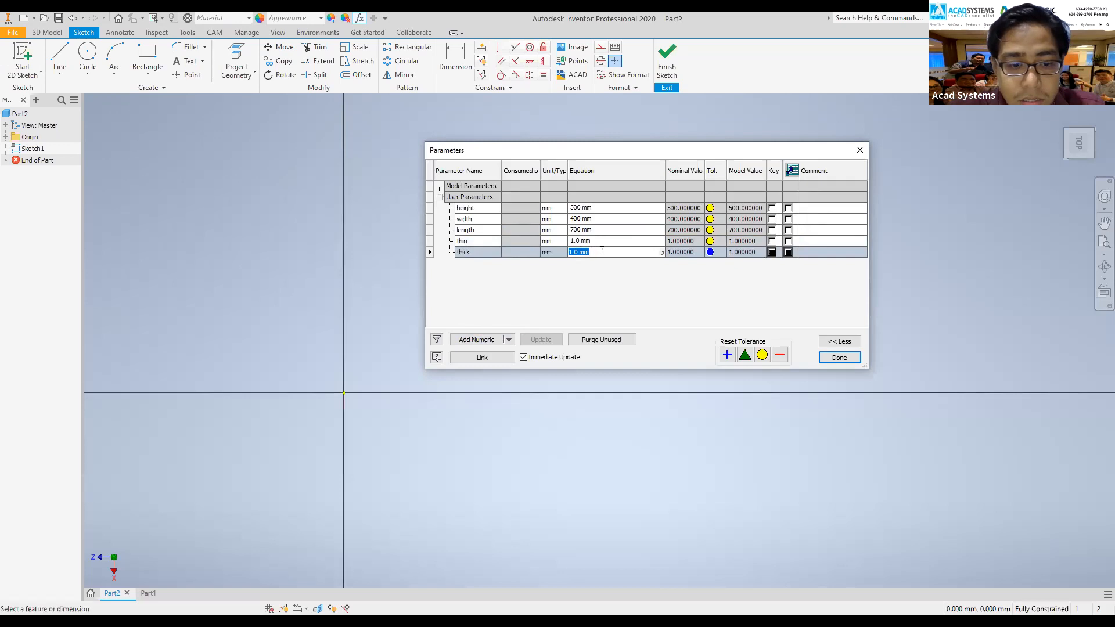
type("25")
key("Return")
- Set the thin parameter's value to 15 mm
left_click(593, 243)
left_click(593, 243)
left_click_drag(594, 243, 547, 252)
type("15")
key("Return")
left_click(489, 275)
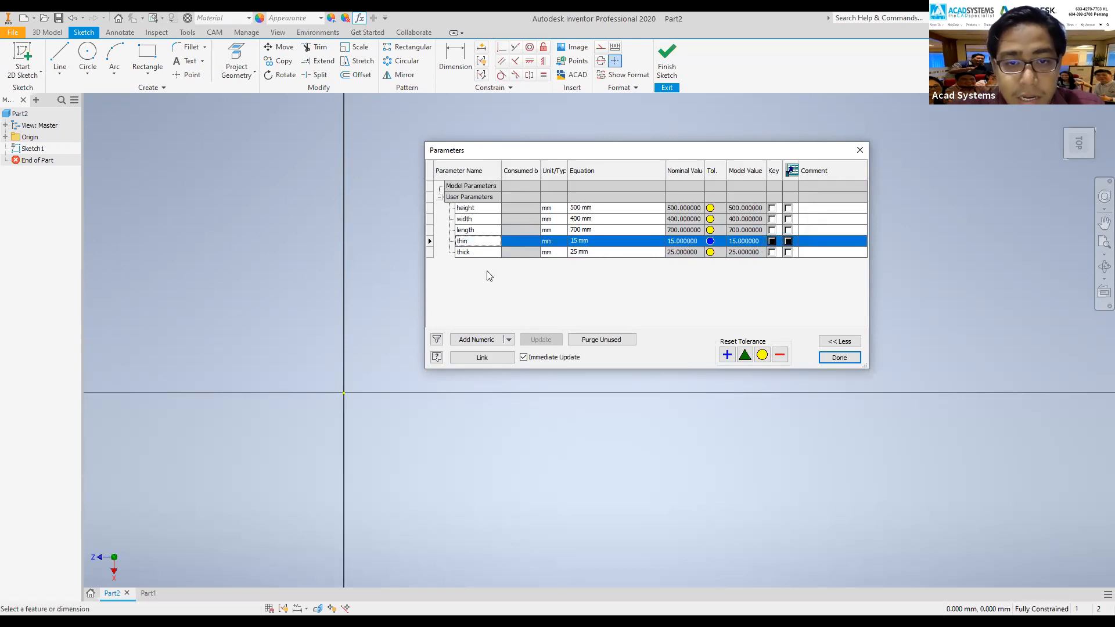
- Add a numeric user parameter named thicken with a value of 35 mm and close the Parameters dialog
left_click(477, 339)
type("thicken")
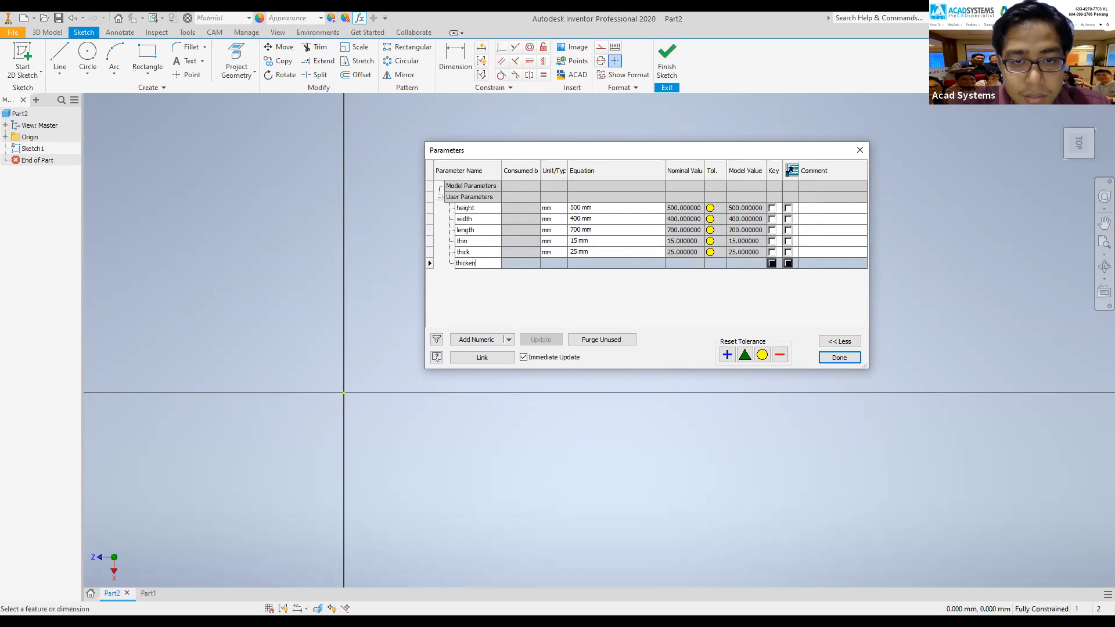
key("Return")
left_click(588, 265)
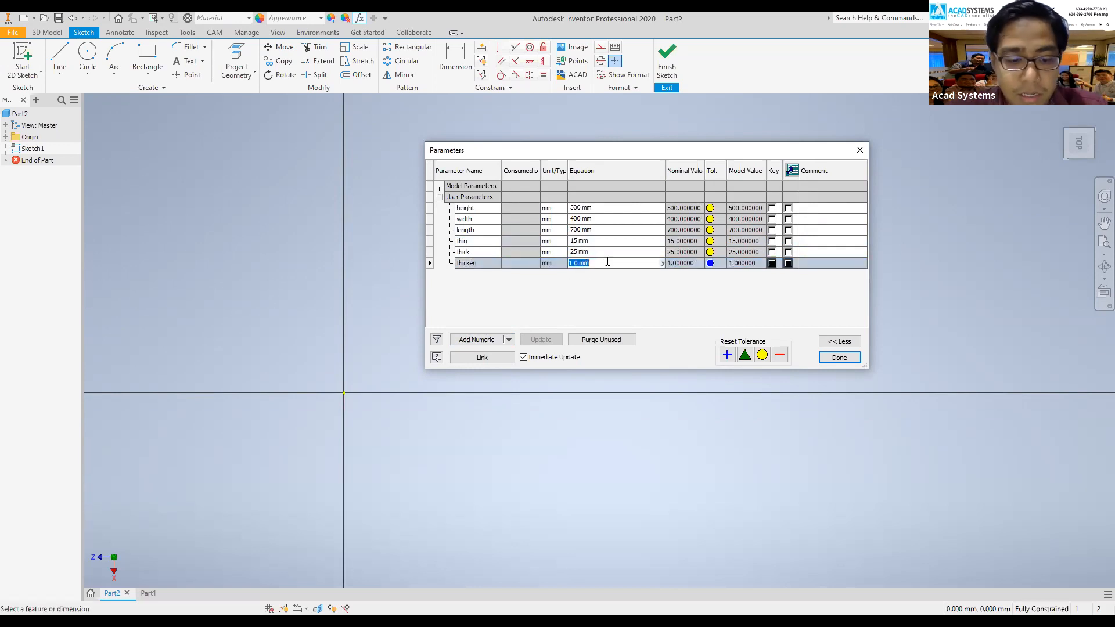
type("30")
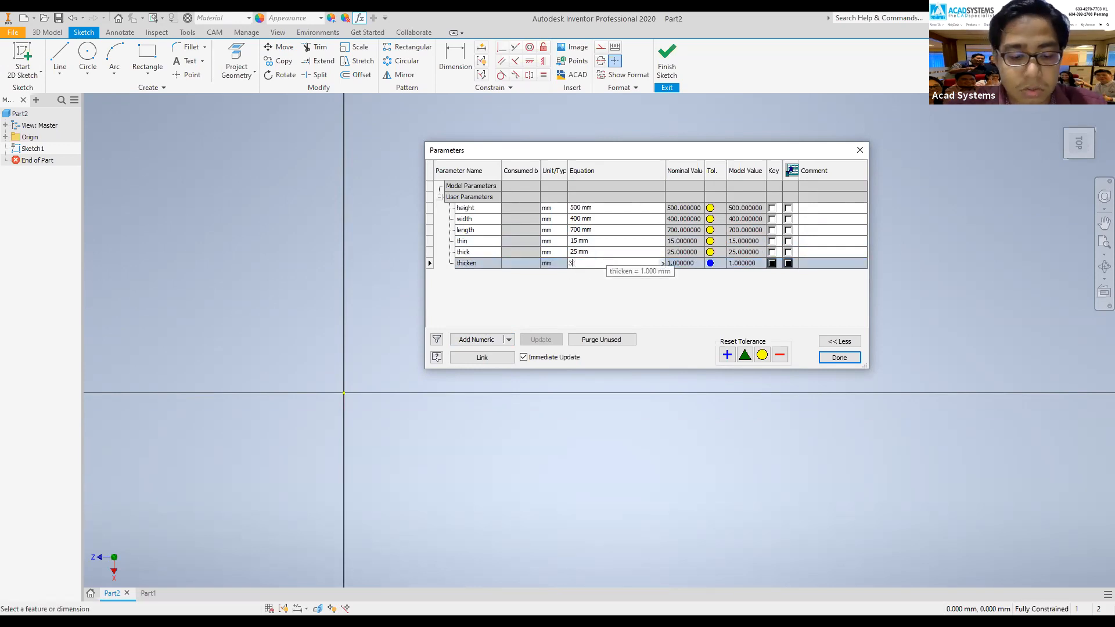
key("Return")
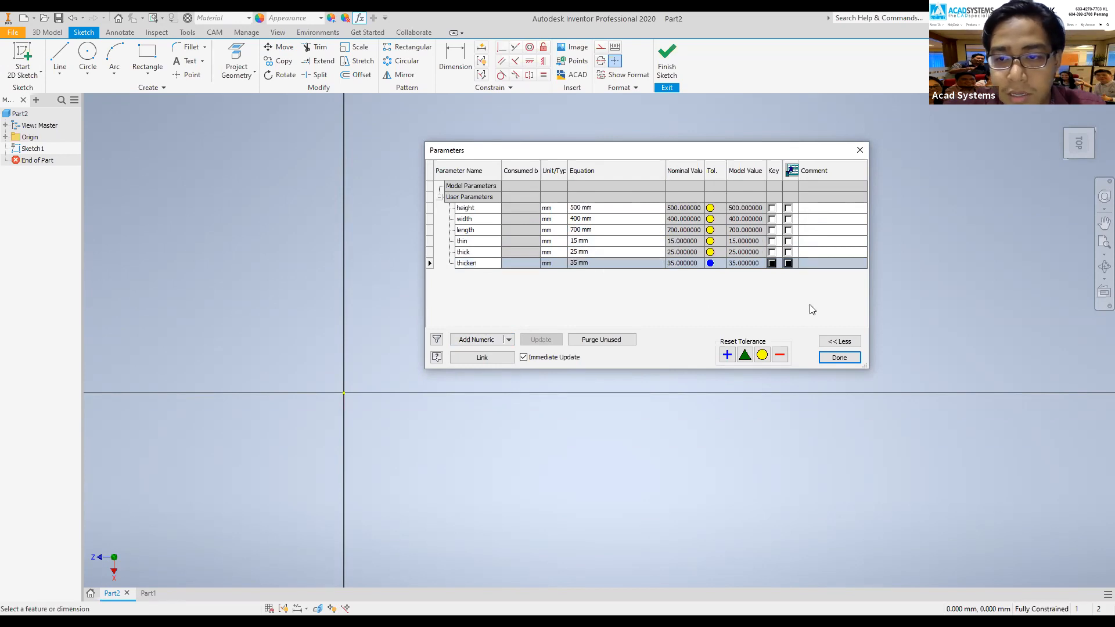
left_click(848, 360)
- Start a two-point rectangle at the sketch origin and set its vertical side to the width parameter
scroll(534, 267, "down", 5)
scroll(634, 314, "up", 3)
middle_click_drag(635, 314, 439, 174)
middle_click_drag(538, 197, 664, 166)
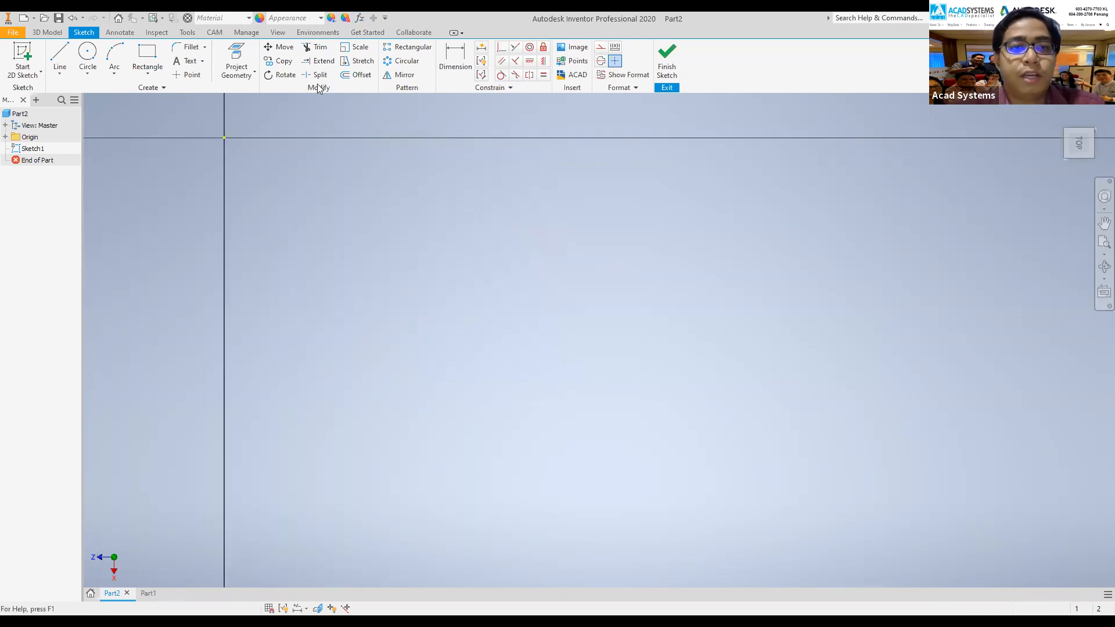
left_click(148, 55)
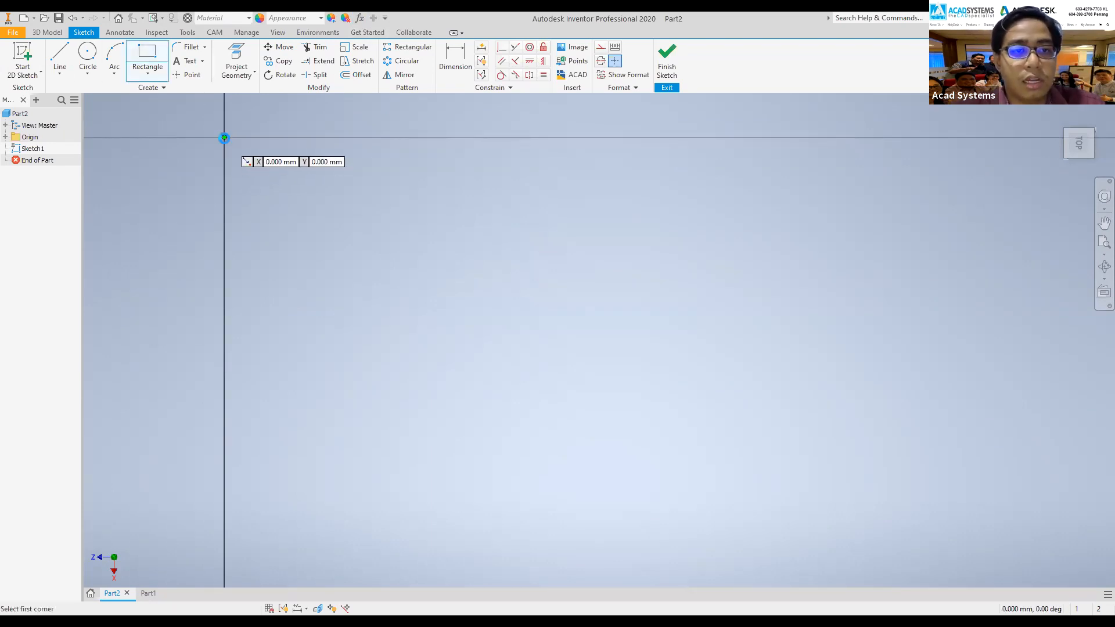
left_click(224, 137)
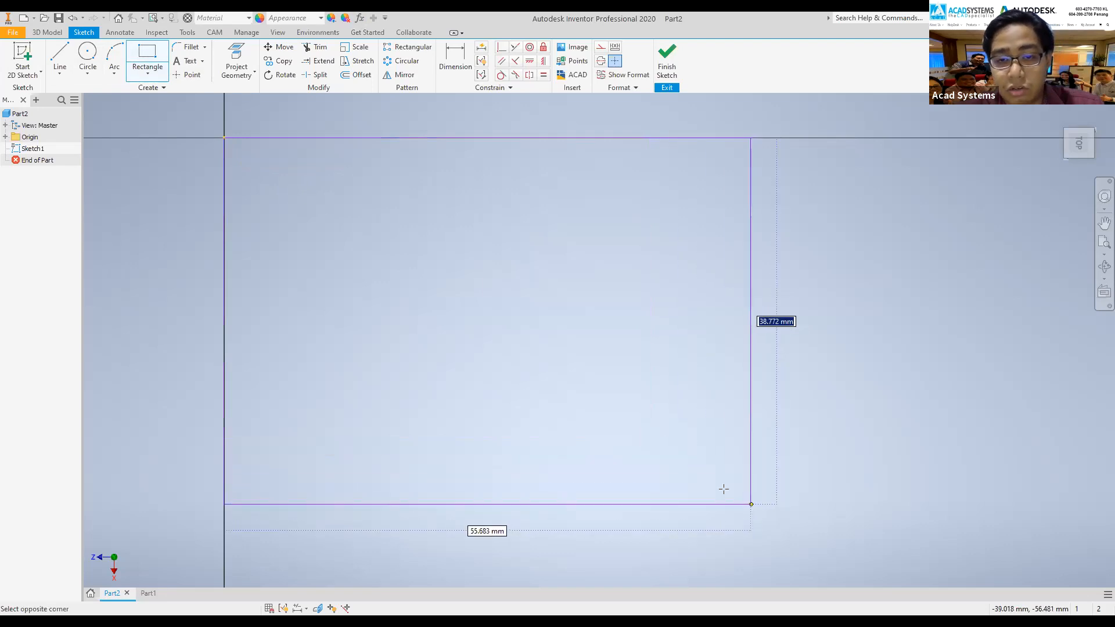
scroll(620, 313, "up", 3)
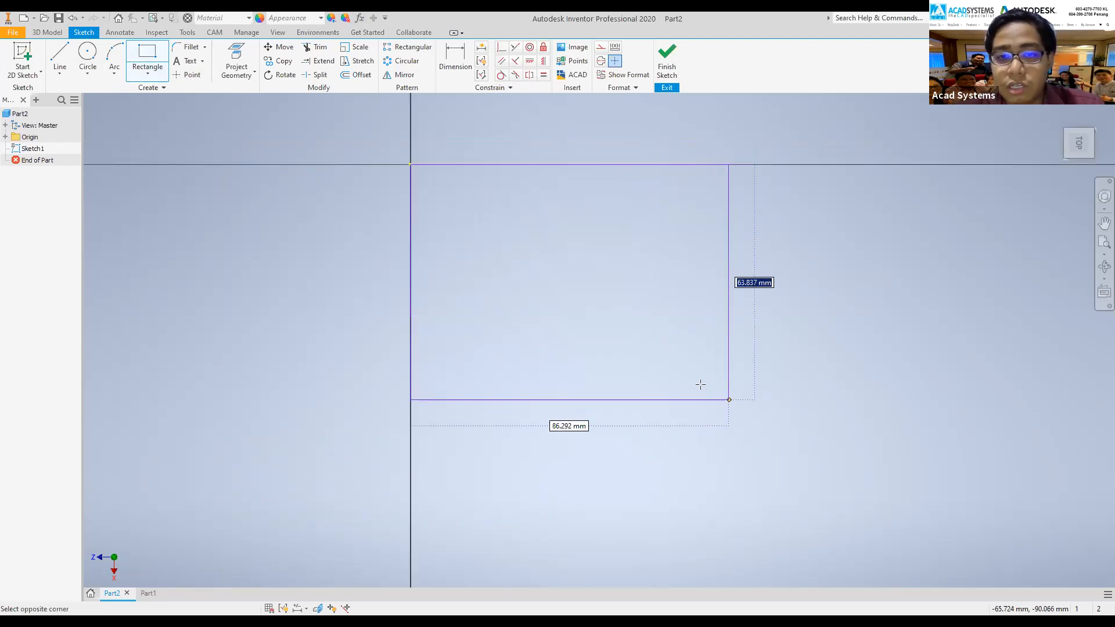
middle_click_drag(664, 390, 551, 347)
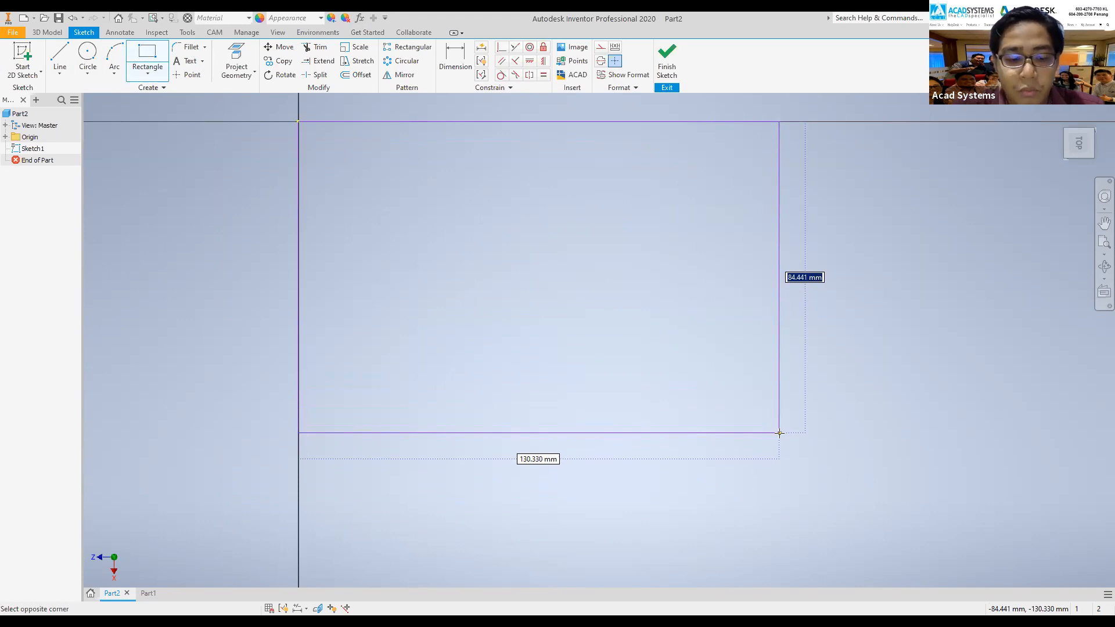
type("width")
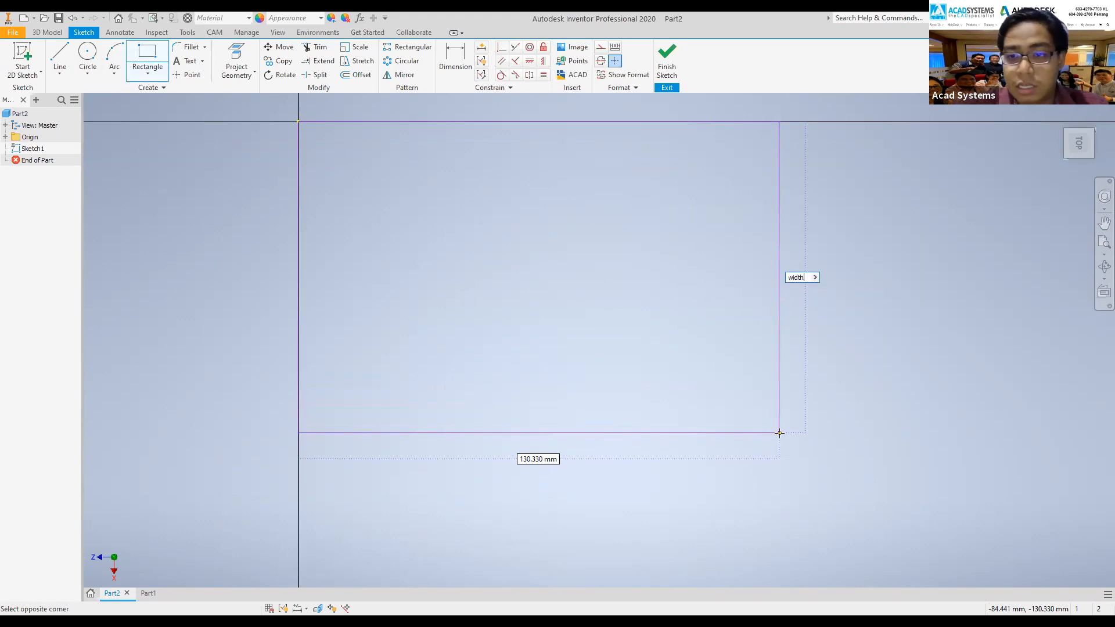
key("Tab")
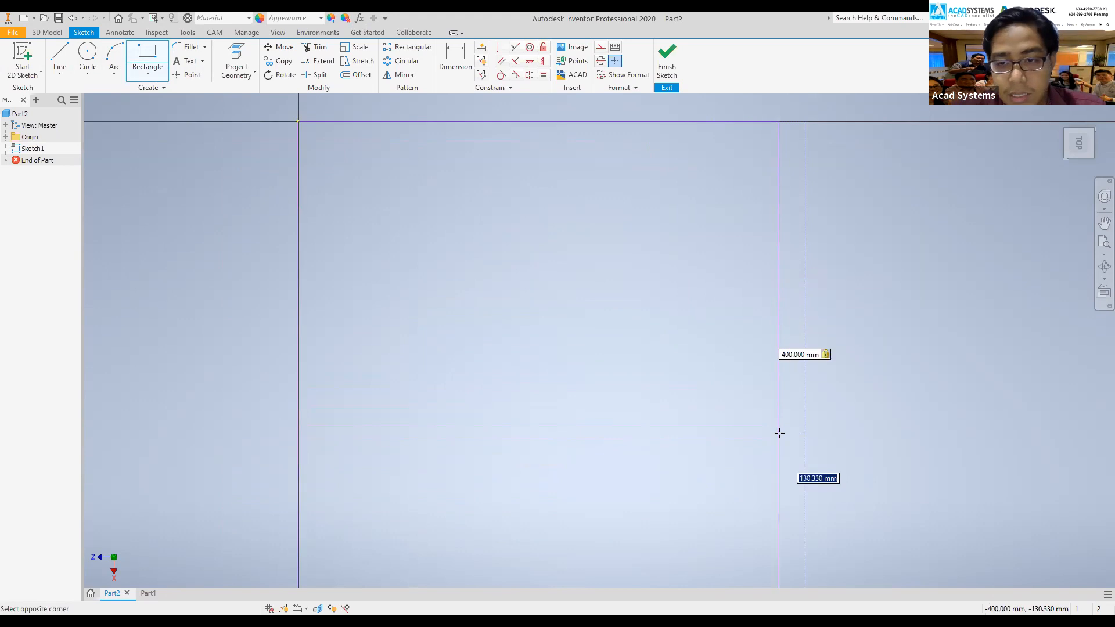
- Set the rectangle's horizontal side to the length parameter and complete the rectangle
scroll(773, 437, "up", 5)
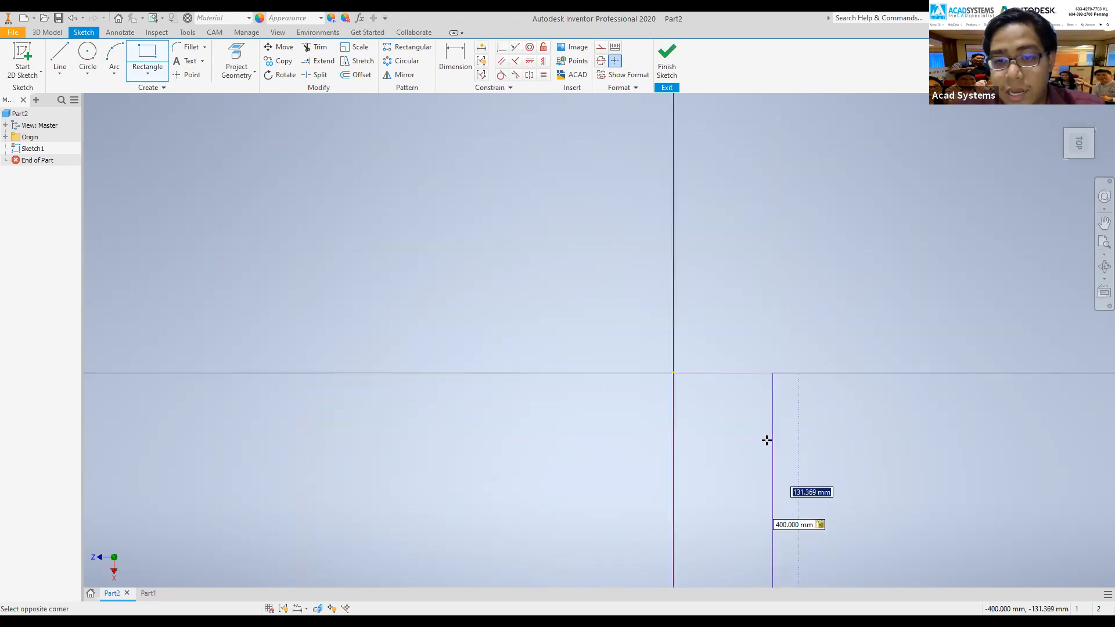
middle_click_drag(678, 316, 614, 241)
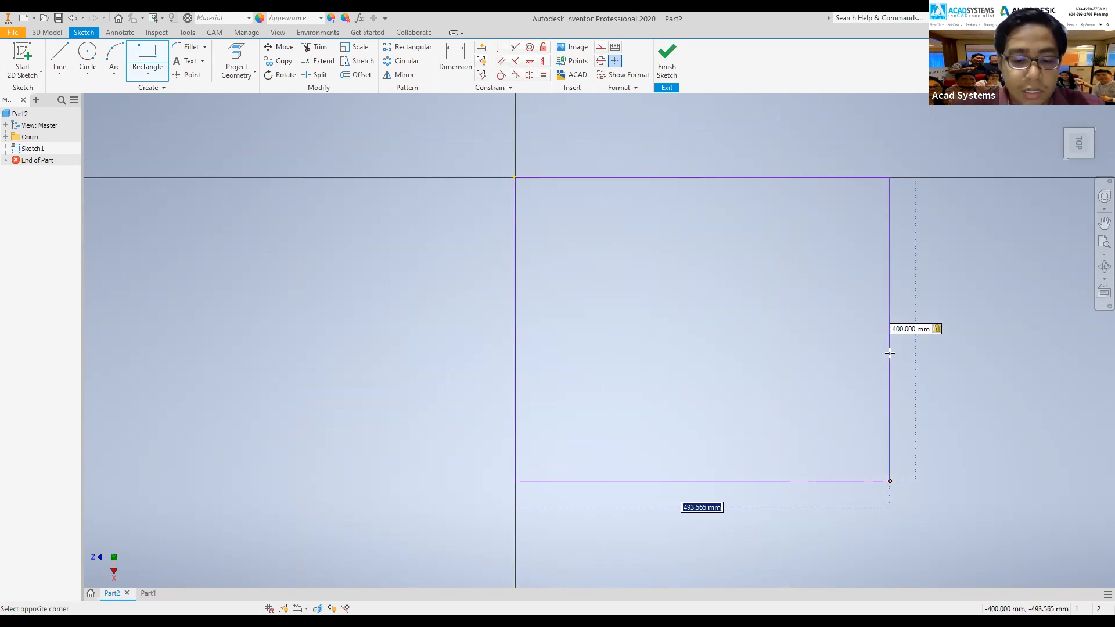
key("BackSpace")
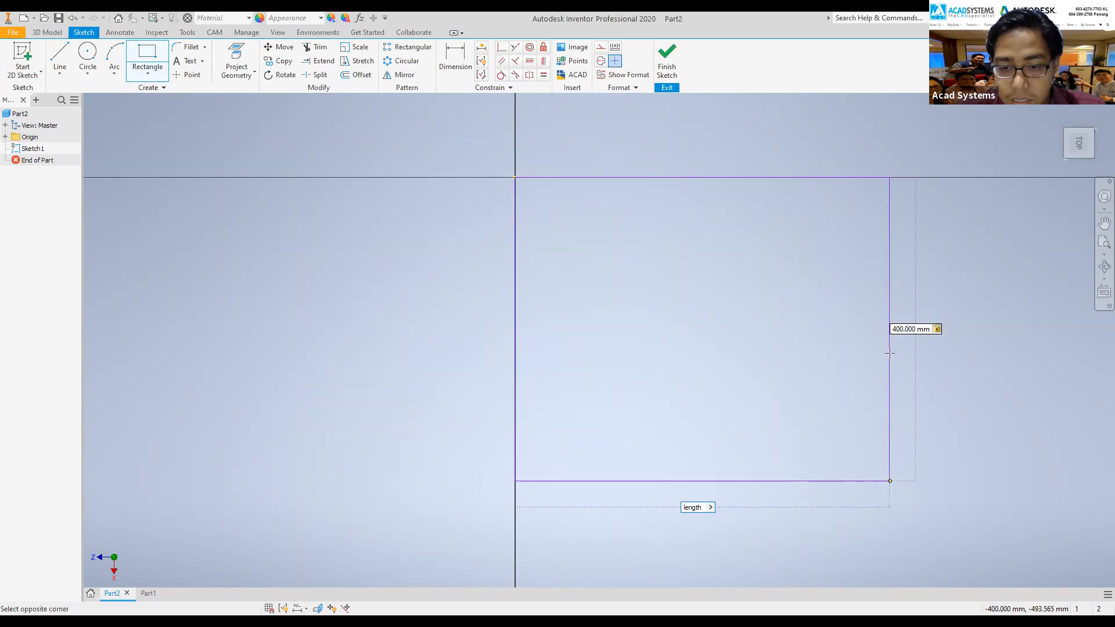
key("Return")
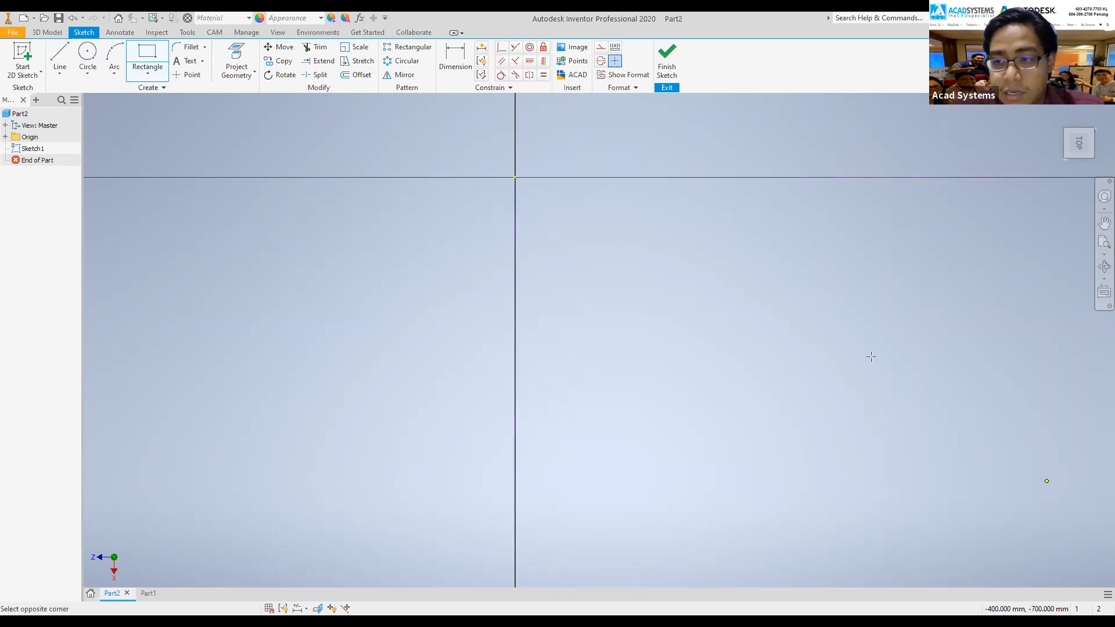
scroll(871, 358, "down", 3)
middle_click_drag(871, 358, 401, 298)
key("Escape")
middle_click_drag(476, 154, 368, 165)
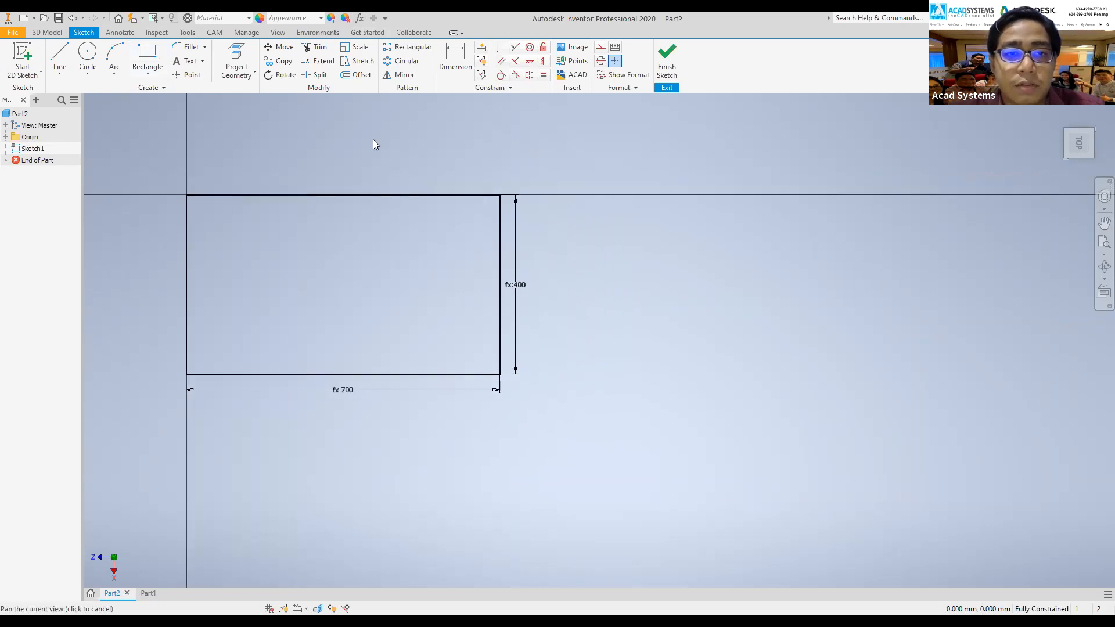
- Set the length user parameter to 500 mm in the Parameters table
left_click(360, 18)
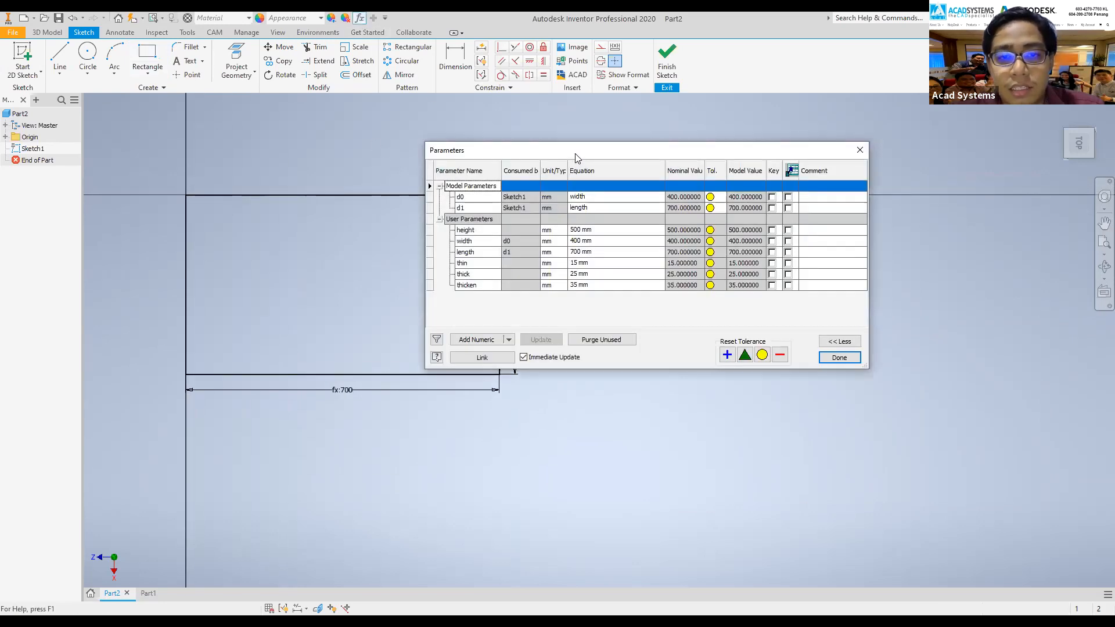
left_click_drag(575, 158, 705, 169)
left_click(710, 265)
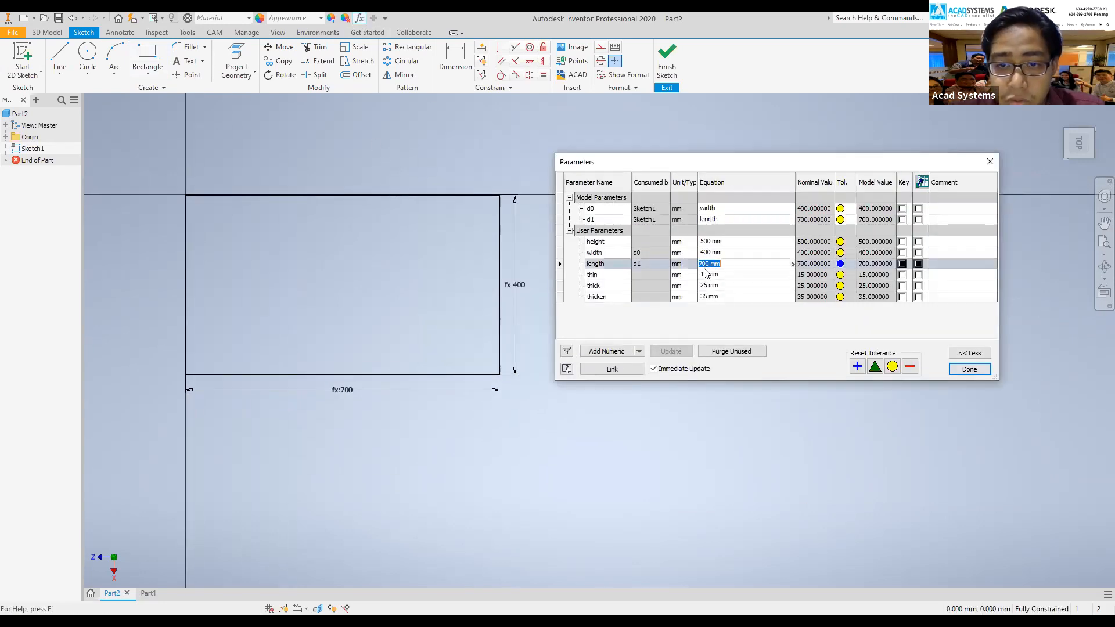
left_click(704, 264)
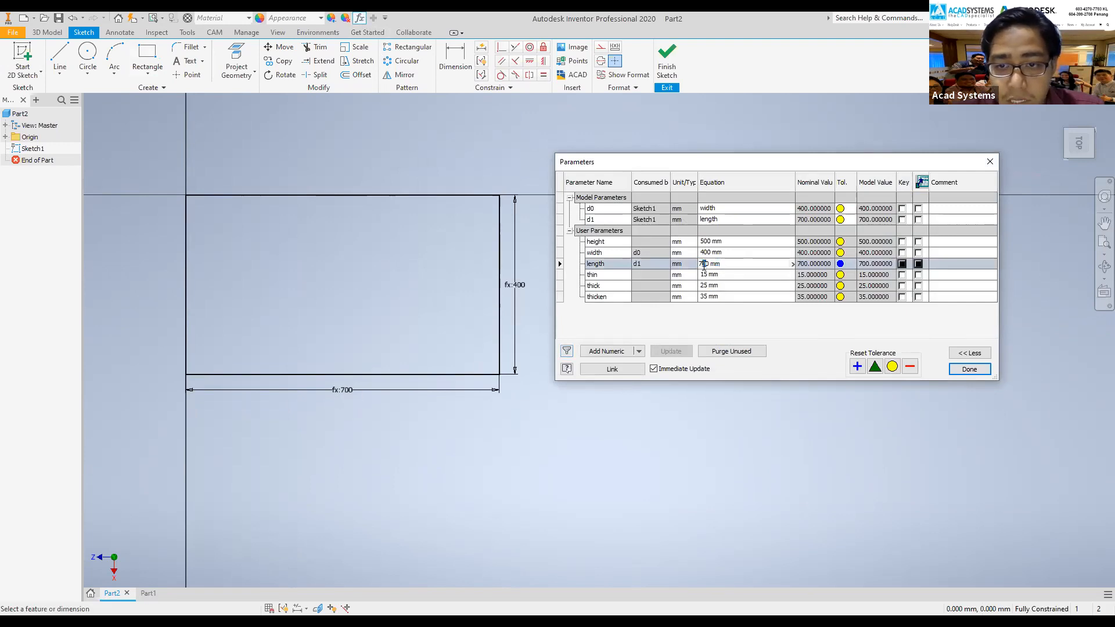
key("BackSpace")
type("5")
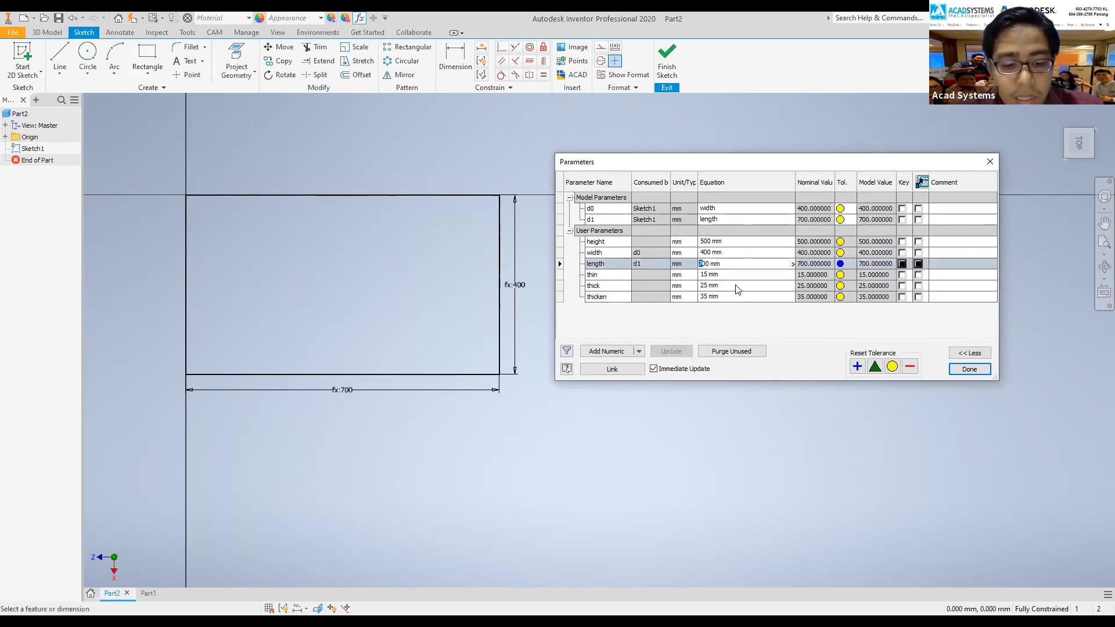
key("Up")
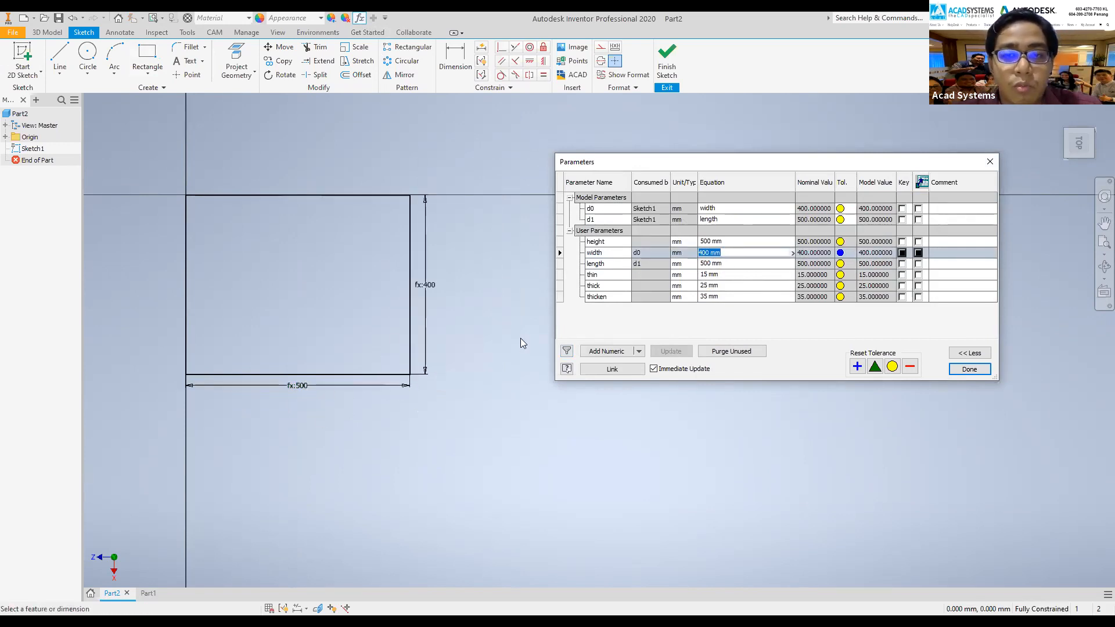
- Set the length user parameter back to 700 mm and close the Parameters dialog
left_click(703, 265)
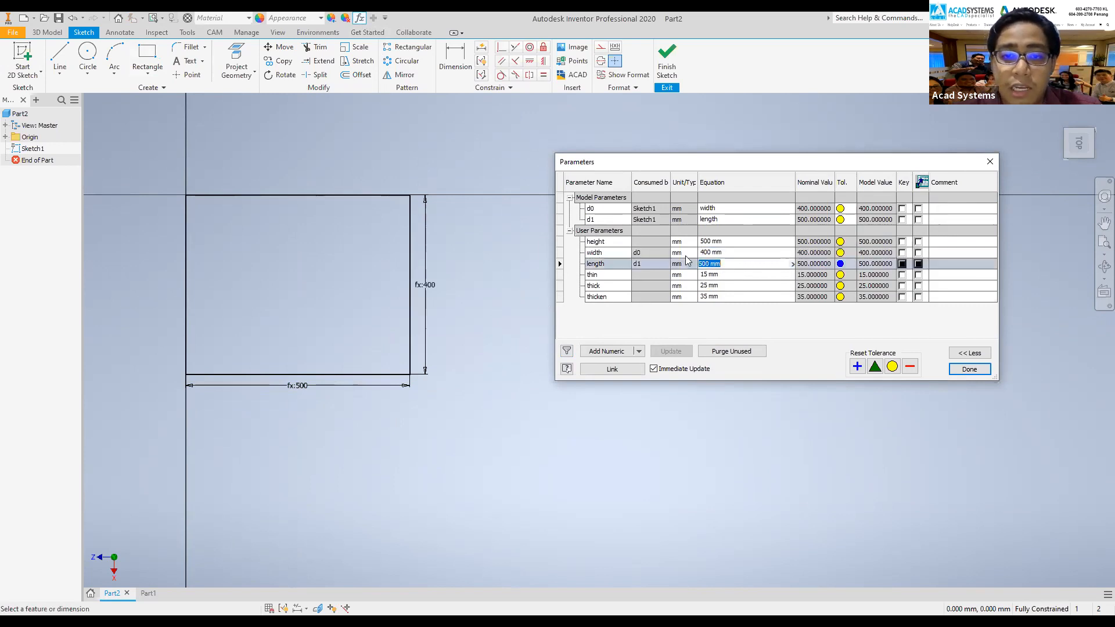
left_click(702, 264)
key("BackSpace")
type("7")
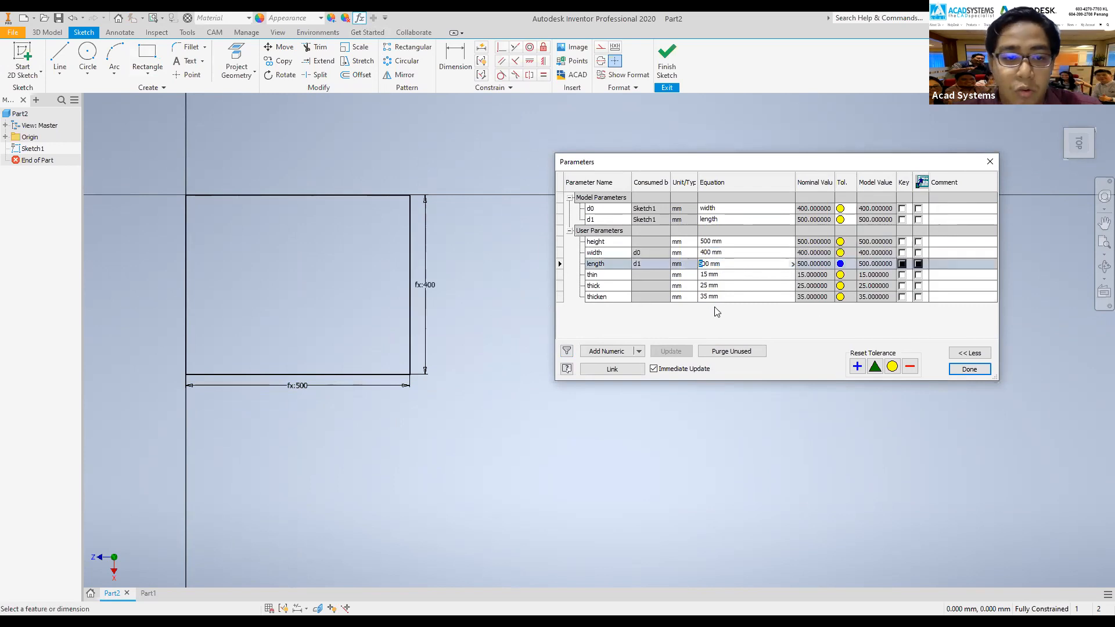
key("Return")
left_click(981, 370)
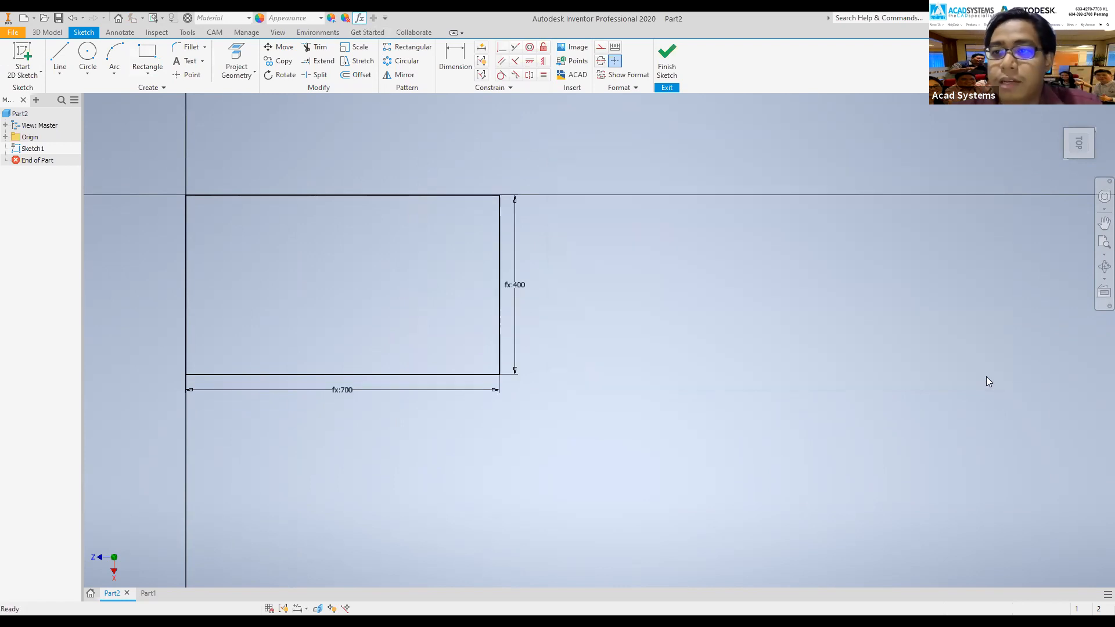
- Finish the sketch and extrude the rectangular profile using the thin parameter as the distance
middle_click(986, 376)
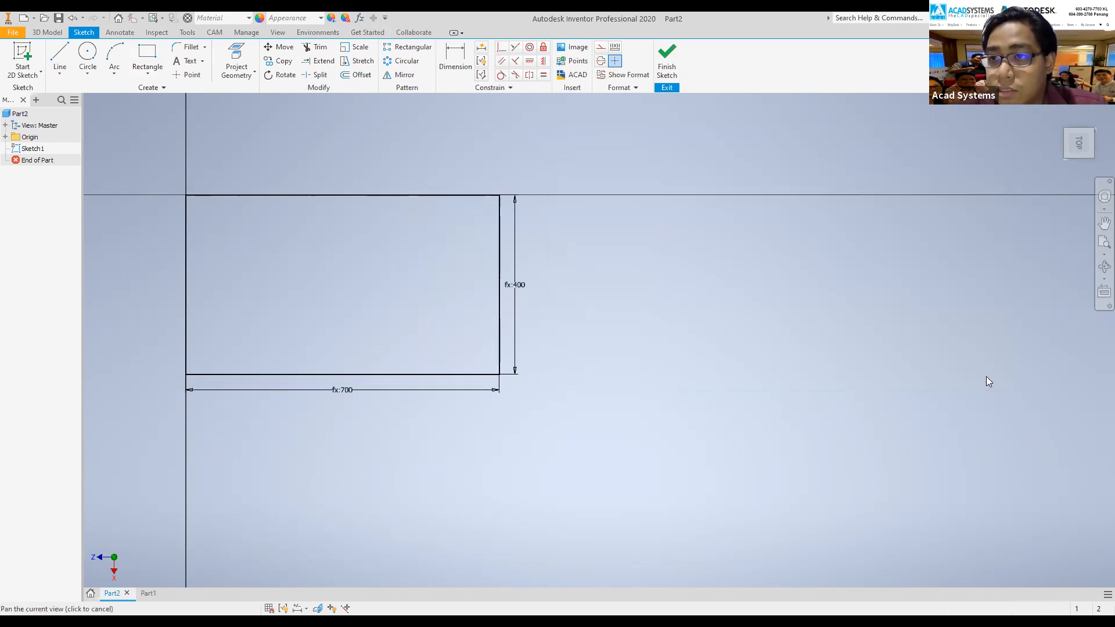
left_click(1063, 117)
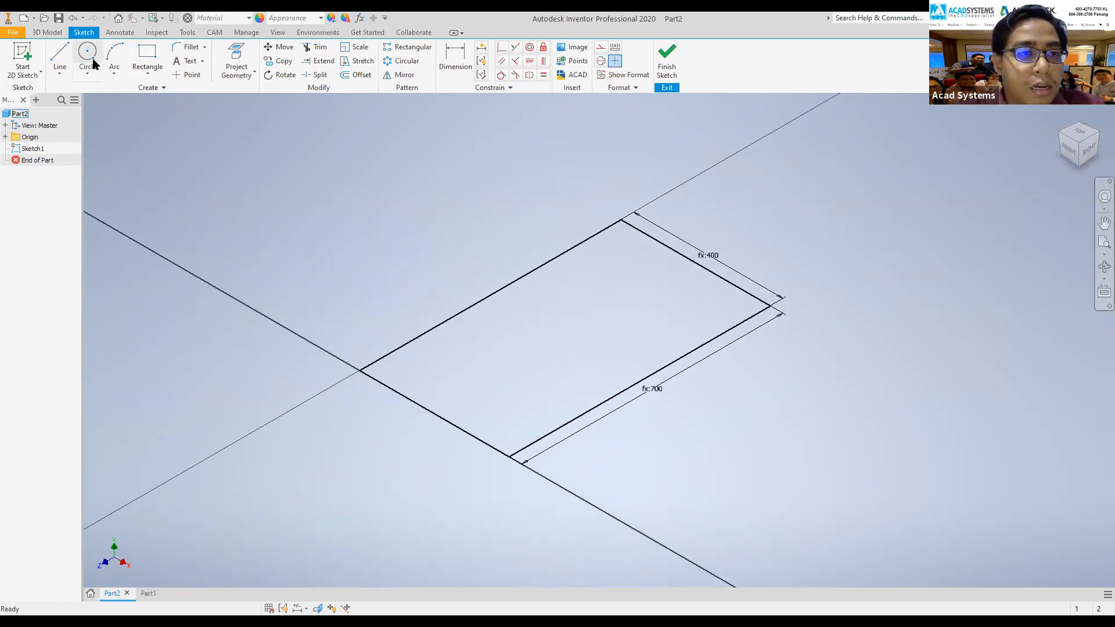
left_click(666, 70)
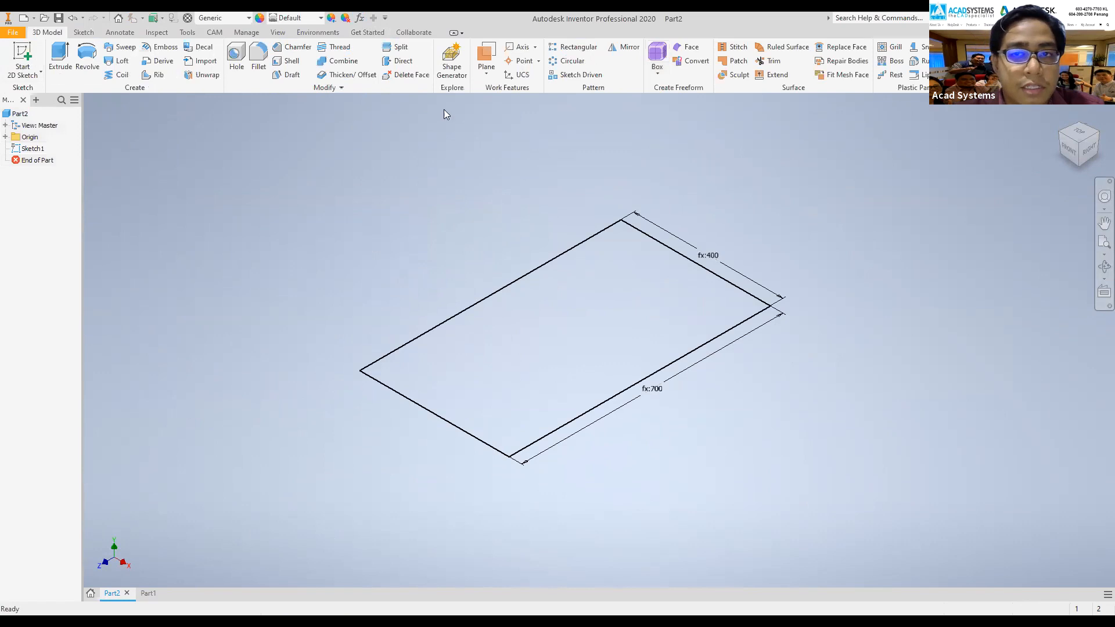
left_click(60, 58)
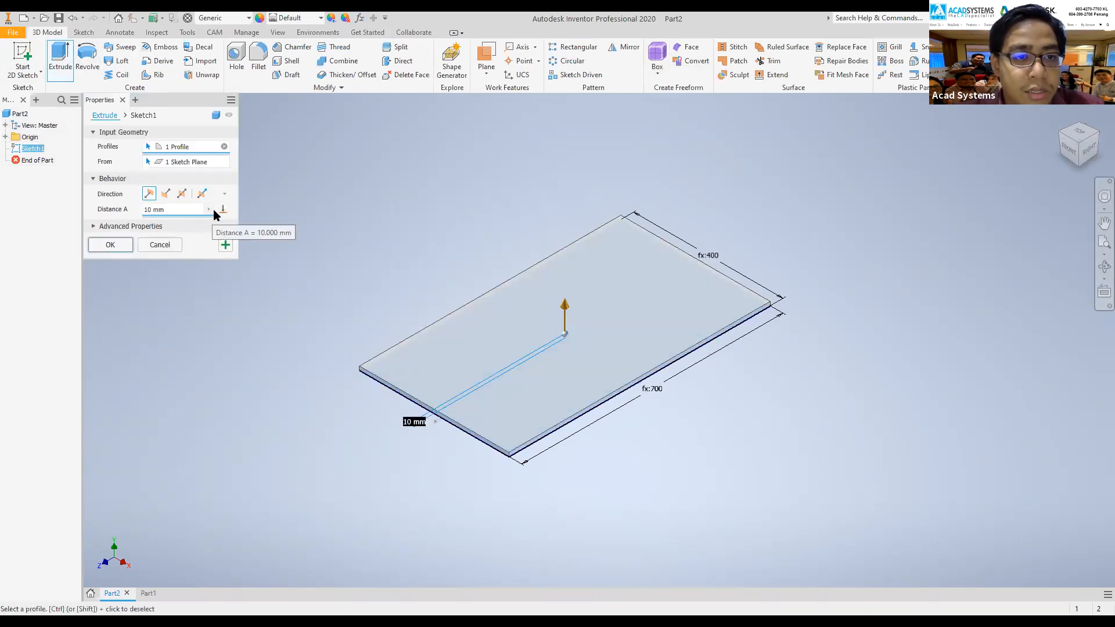
left_click(209, 210)
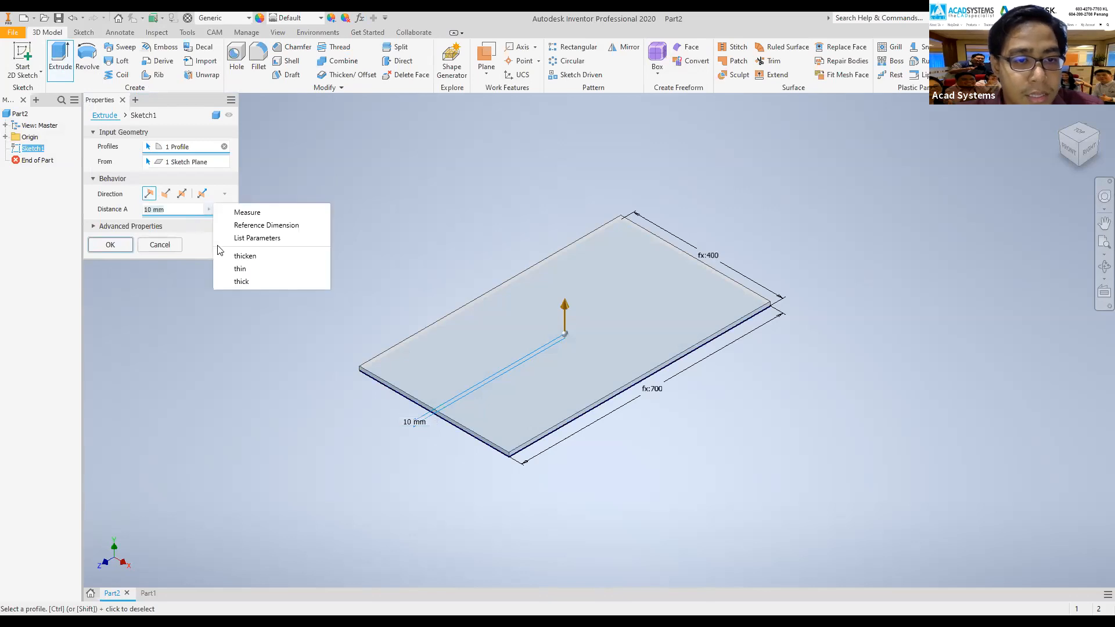
left_click(260, 268)
left_click(116, 246)
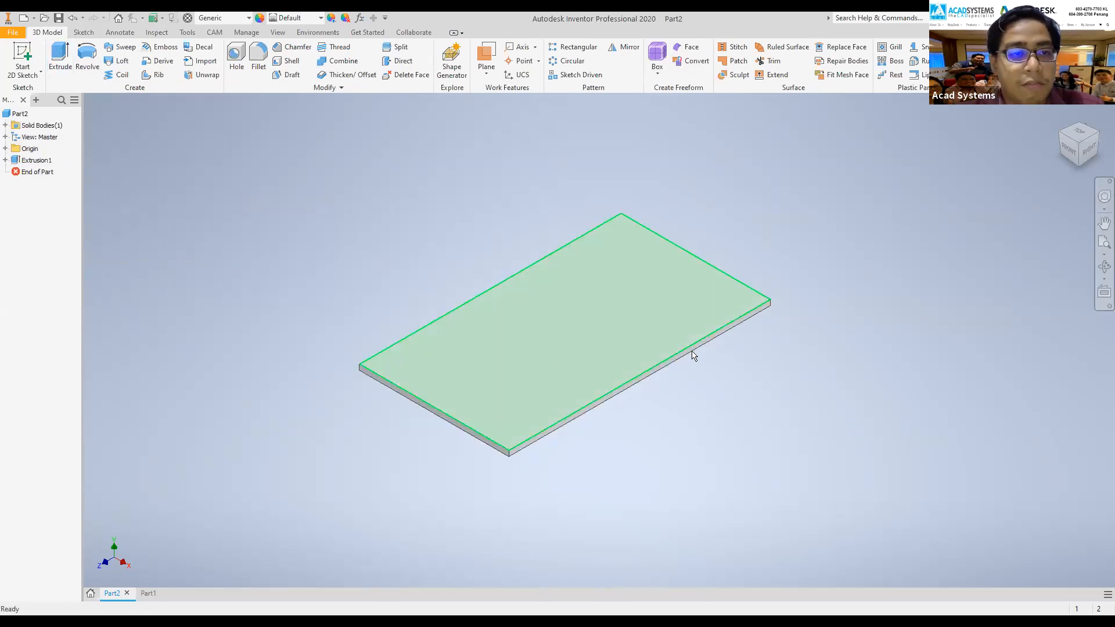
- Start a sketch on the plate's long left side face and draw a rectangle about 500 by 337 mm from its upper front corner
left_click(1057, 134)
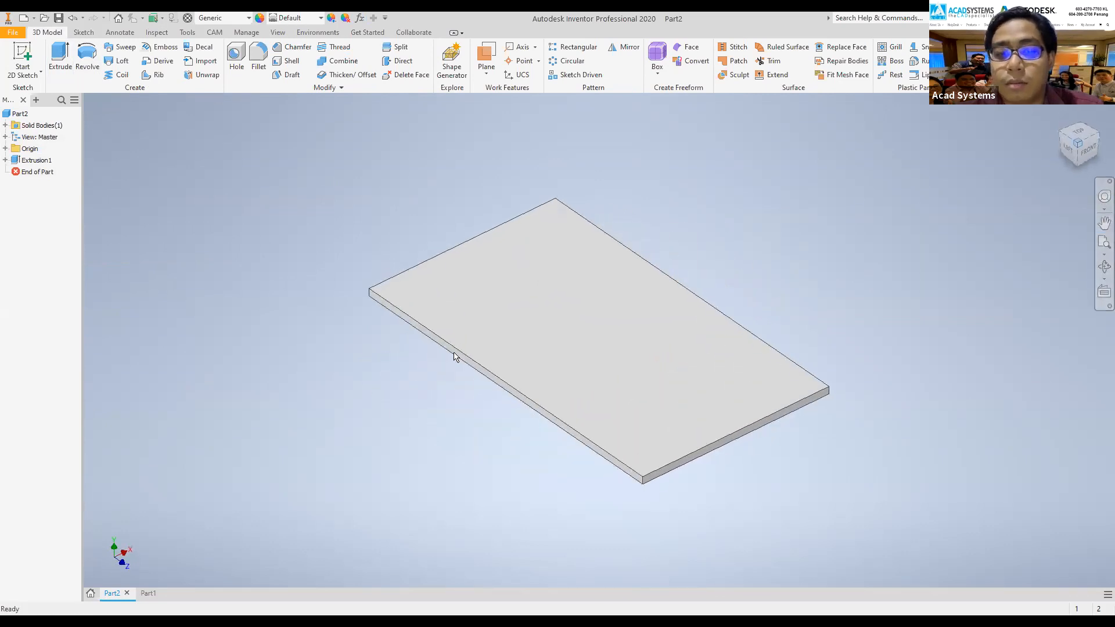
left_click(32, 51)
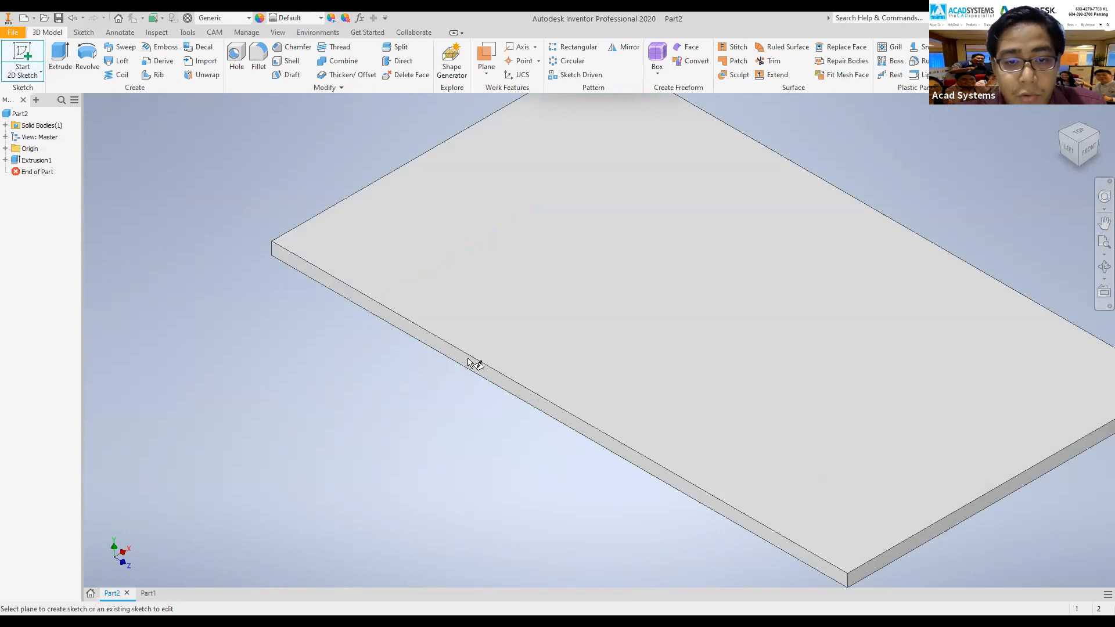
left_click(473, 371)
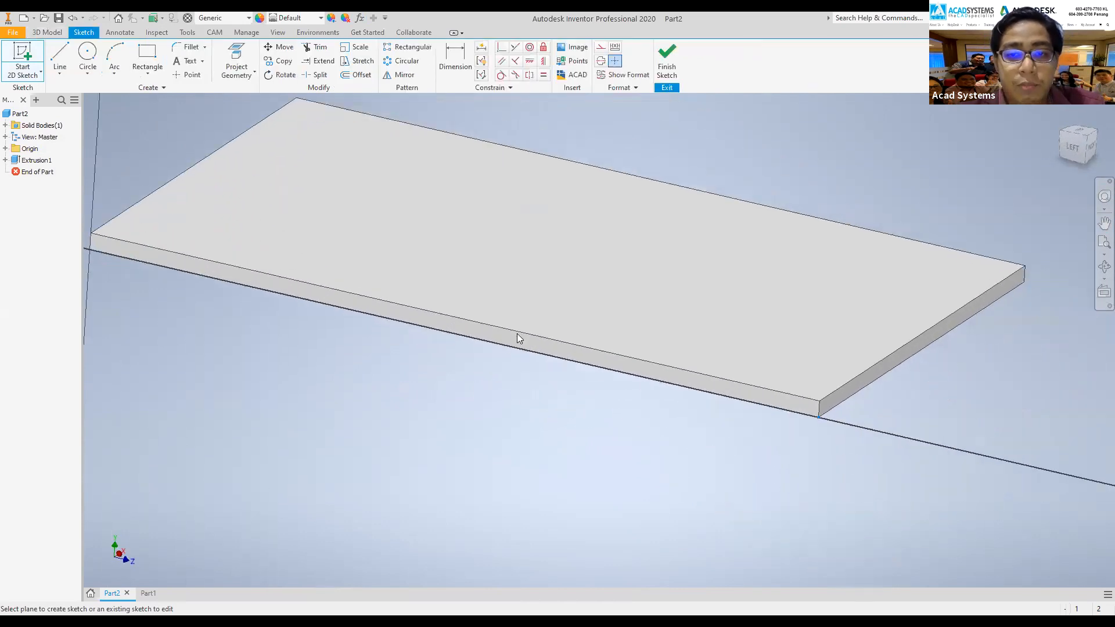
left_click(515, 335)
left_click(152, 65)
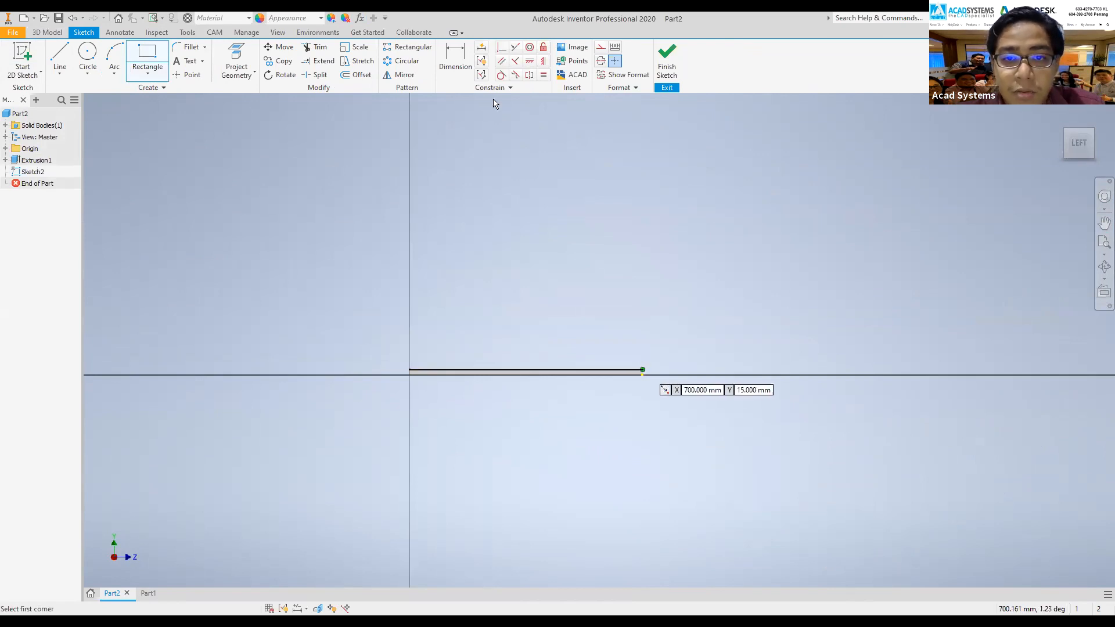
- Dimension the new rectangle's top edge with the length parameter
left_click(455, 61)
left_click(547, 259)
left_click(553, 224)
left_click(580, 266)
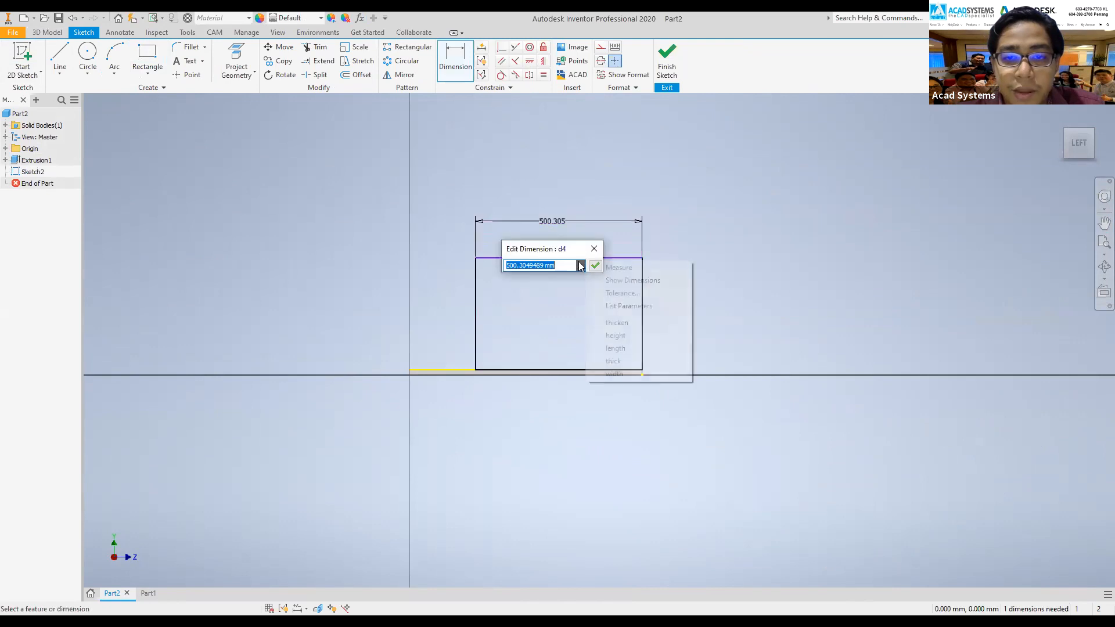
left_click(626, 305)
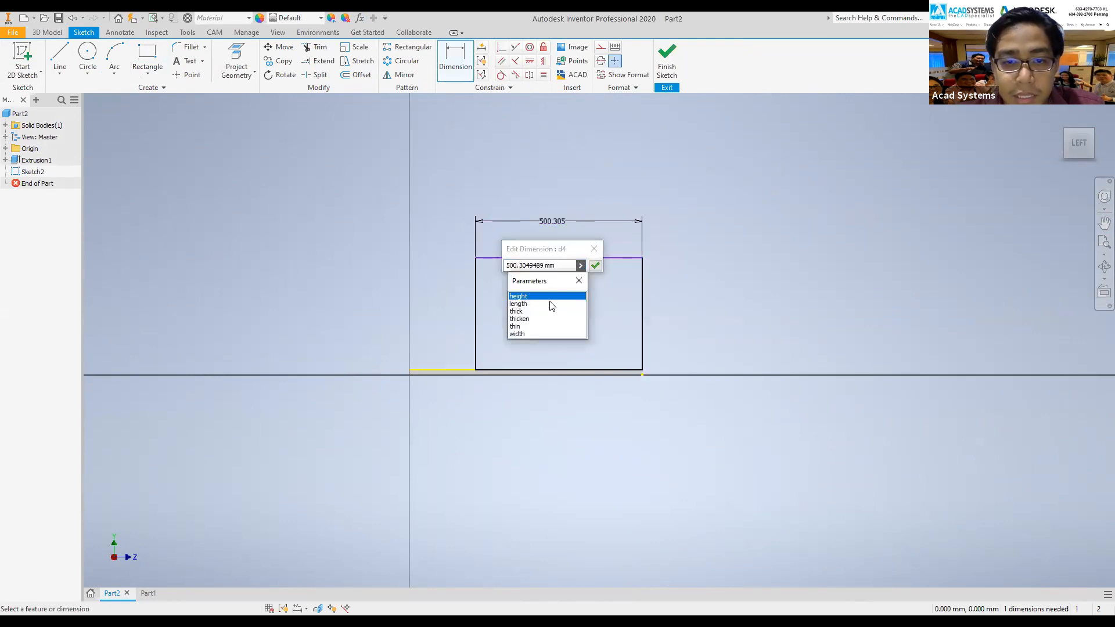
left_click(520, 304)
left_click(596, 265)
- Dimension the rectangle's vertical side with the height parameter
left_click(643, 310)
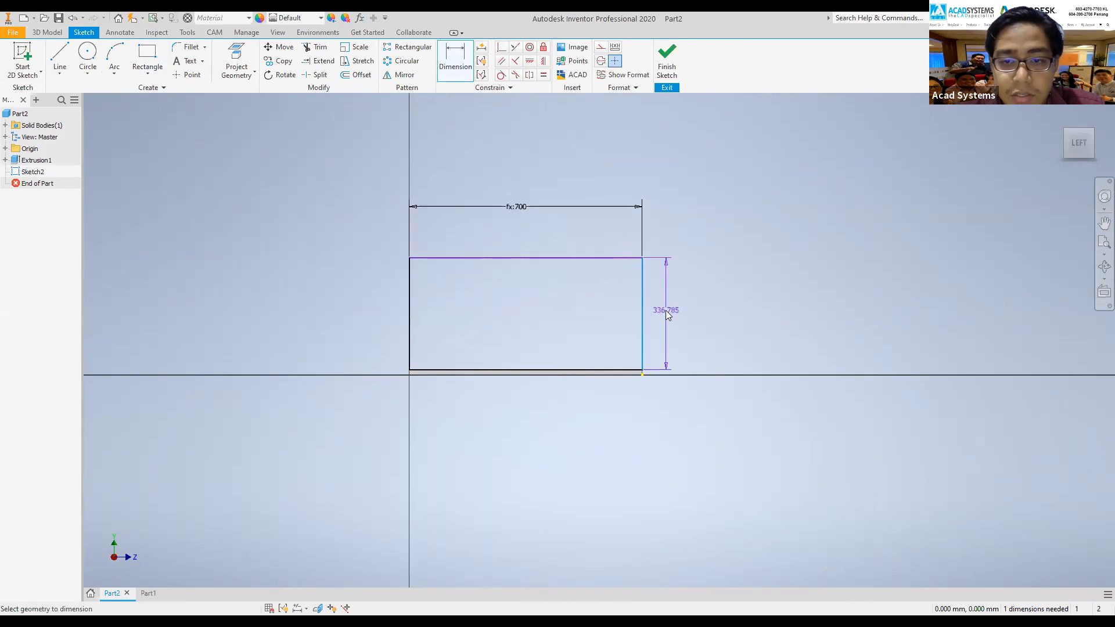
left_click(665, 310)
left_click(694, 355)
left_click(746, 436)
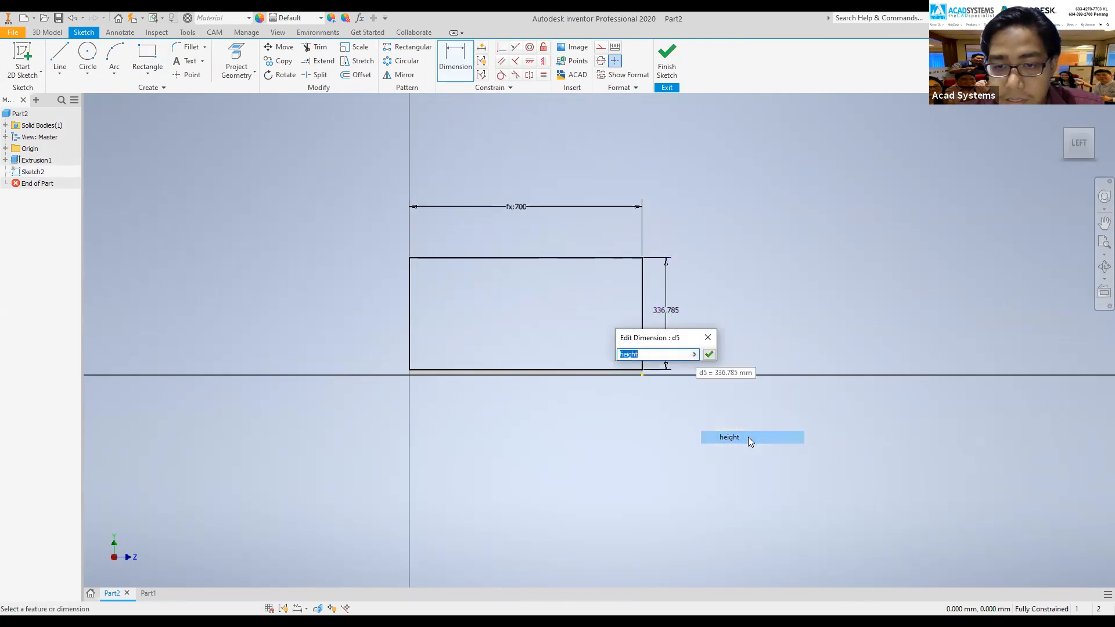
left_click(710, 354)
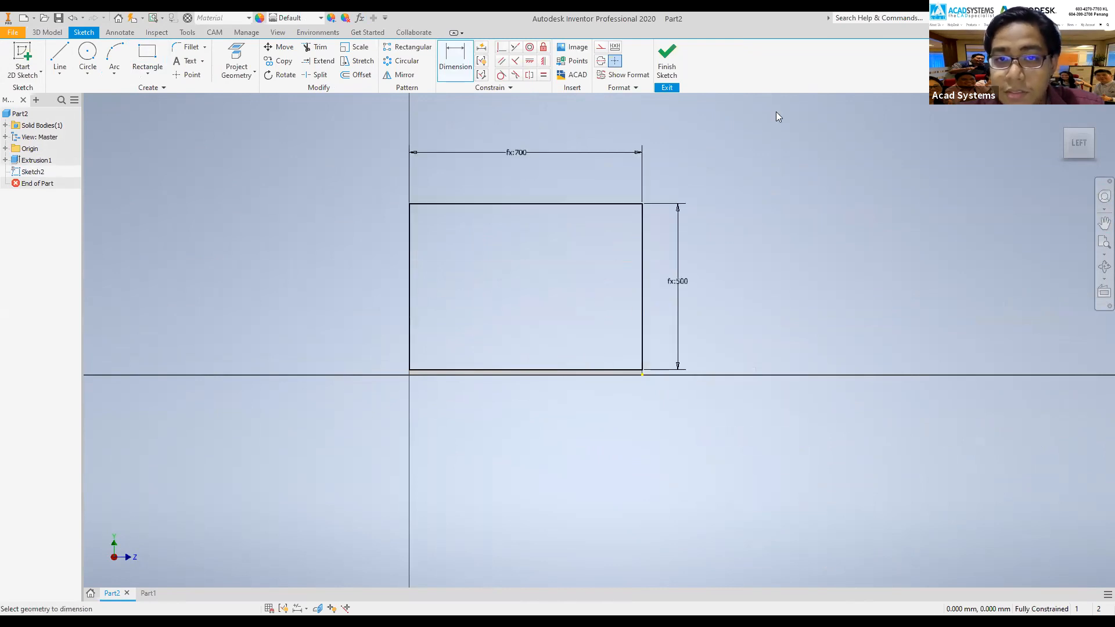
- Finish the sketch and extrude the vertical rectangle inward over the plate, using the thin parameter as the distance
left_click(667, 61)
scroll(768, 266, "up", 5)
scroll(768, 266, "down", 5)
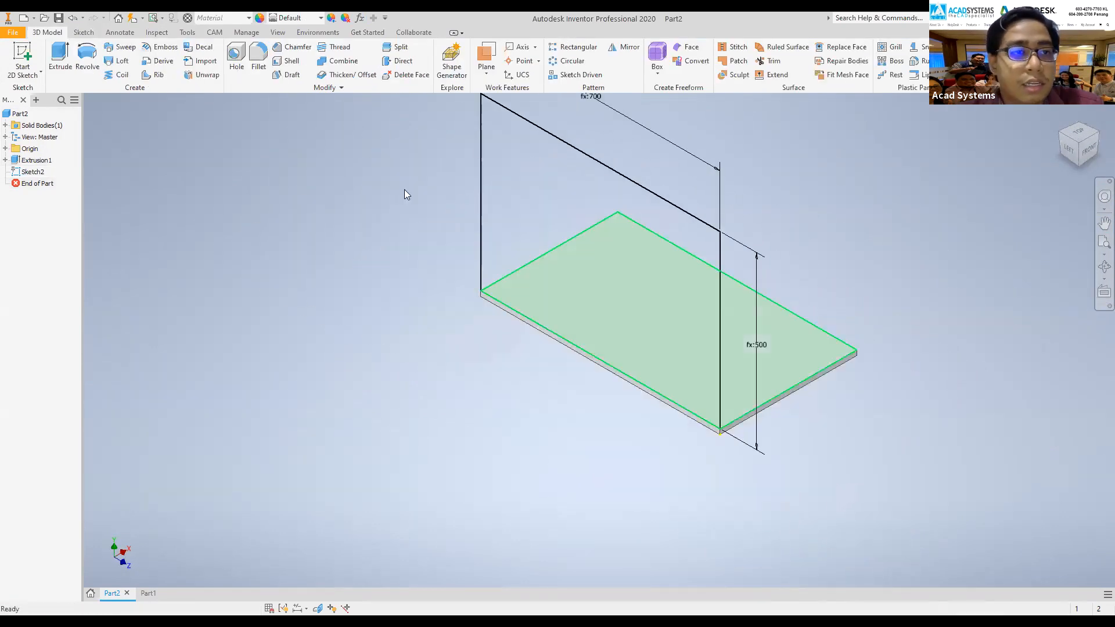
left_click(59, 58)
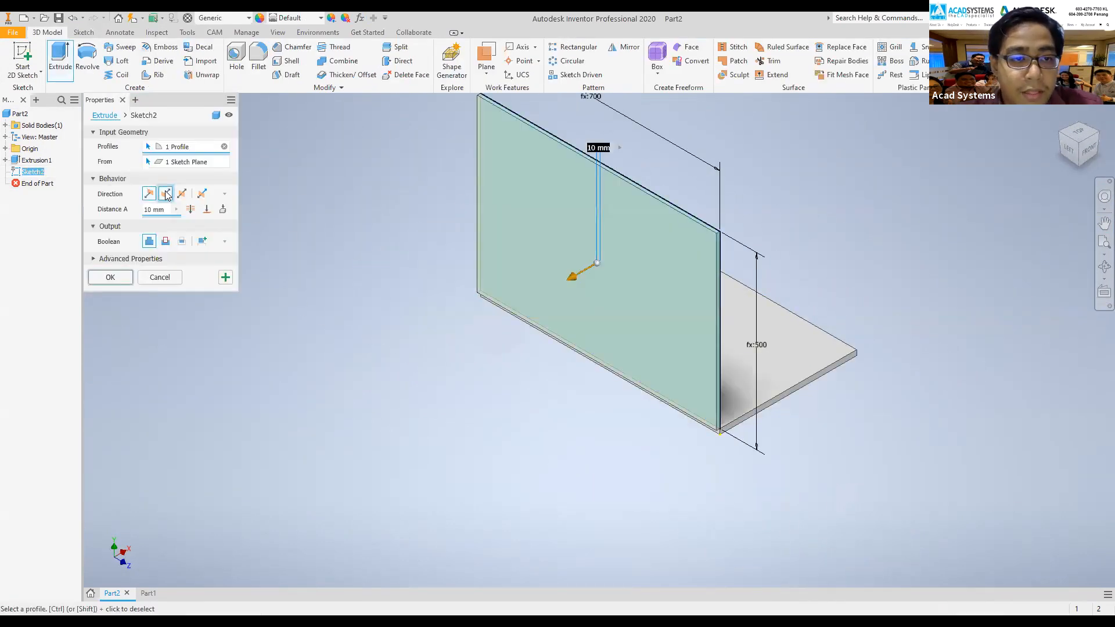
left_click(177, 212)
left_click(238, 256)
left_click(128, 277)
scroll(765, 454, "up", 3)
middle_click_drag(766, 454, 708, 491)
scroll(662, 493, "down", 3)
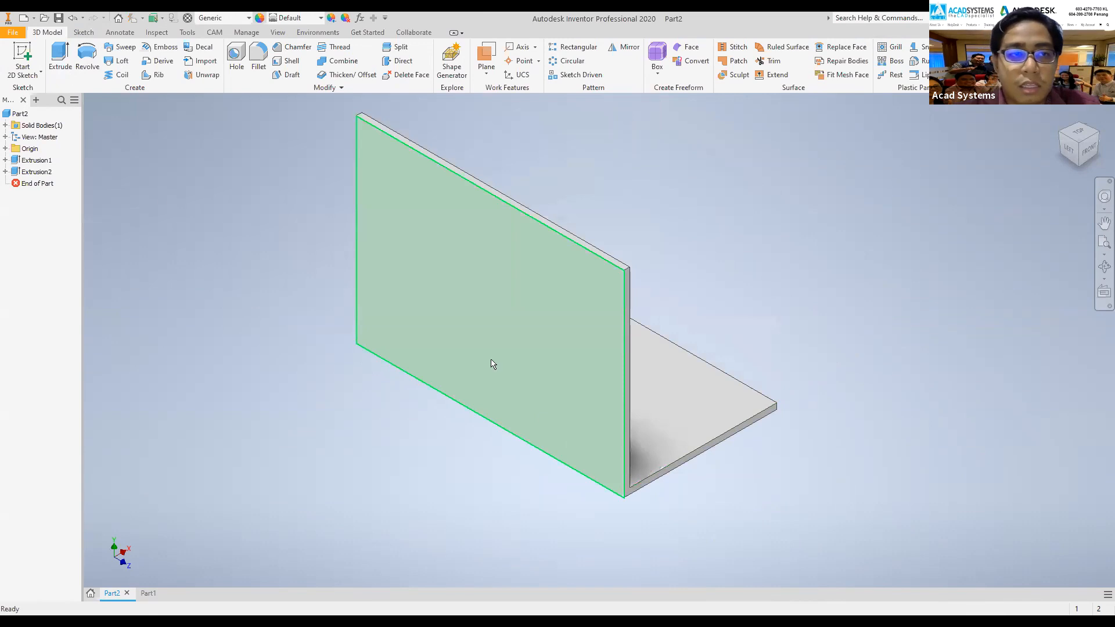
- Edit the vertical panel's extrusion so it outputs a new solid, and select that body under Solid Bodies
scroll(644, 495, "up", 5)
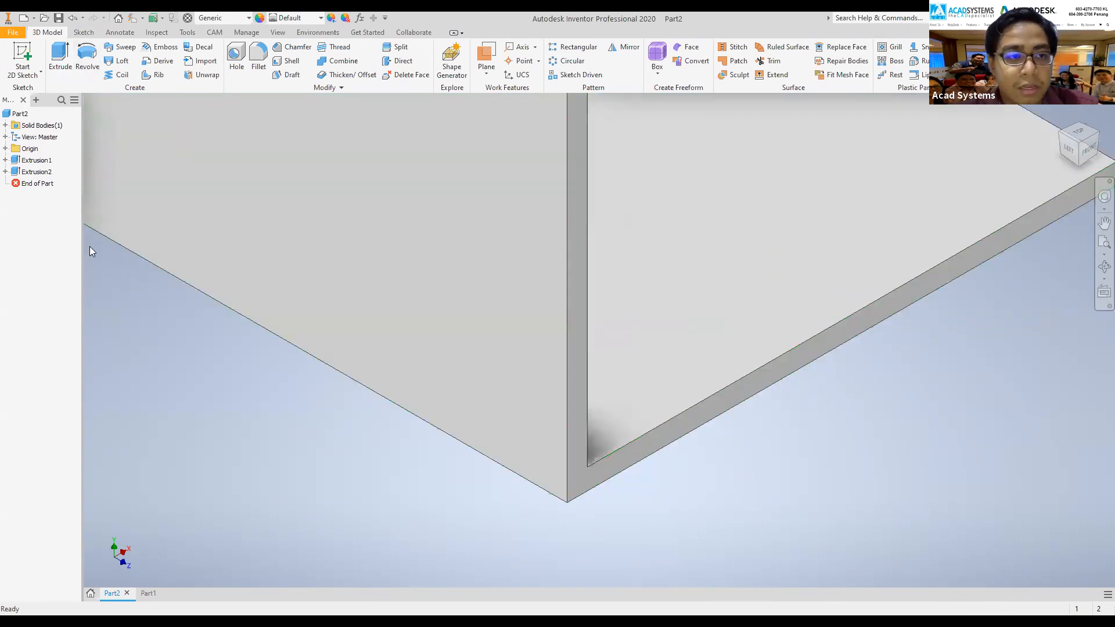
double_click(19, 172)
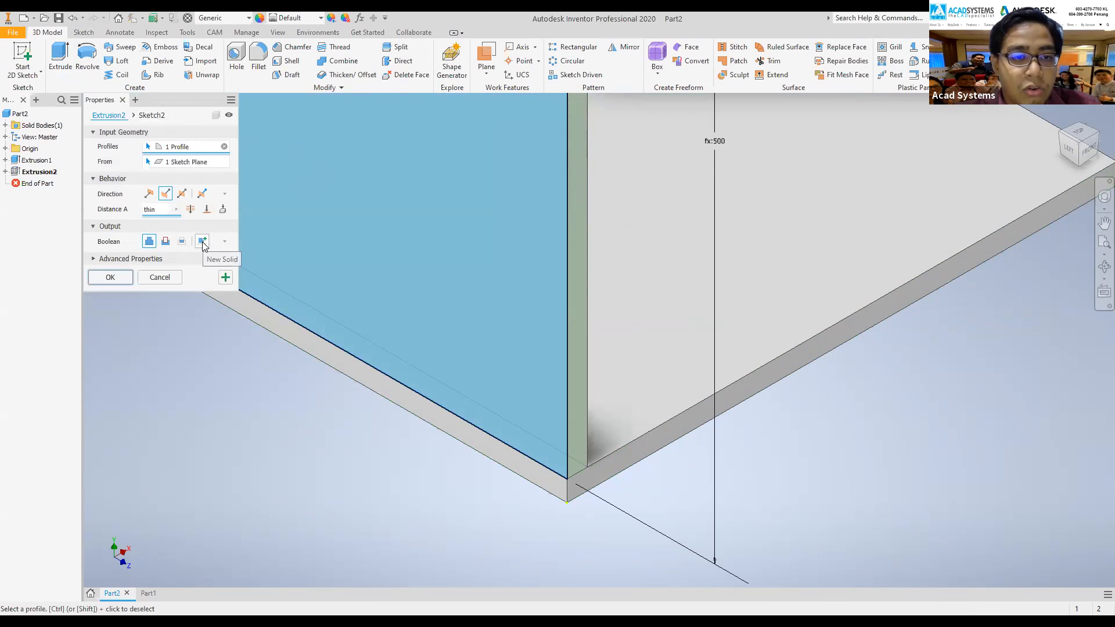
left_click(109, 277)
scroll(435, 452, "up", 3)
left_click(6, 125)
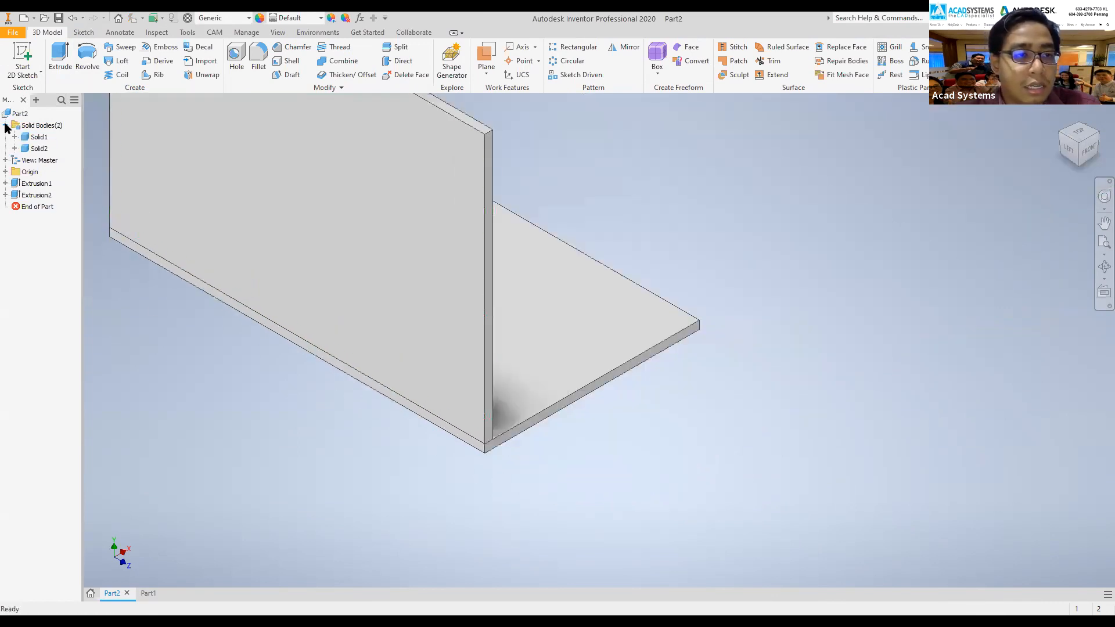
left_click(47, 149)
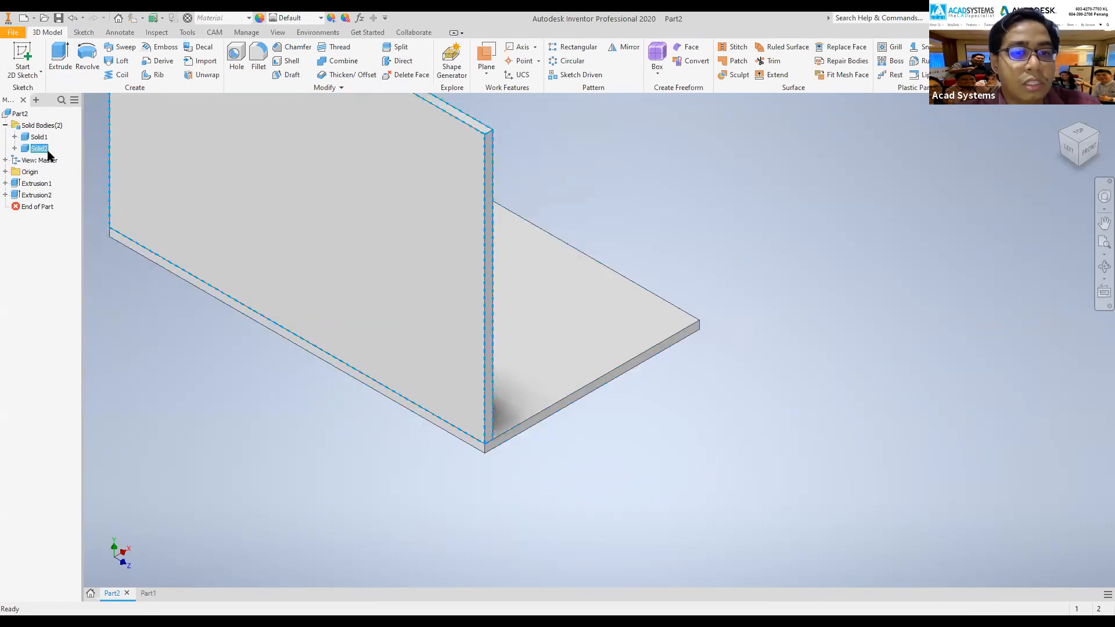
- Start a sketch on the base plate's front edge face and draw a rectangle about 560 mm high from the vertical panel's inner bottom corner
middle_click_drag(696, 233, 722, 291)
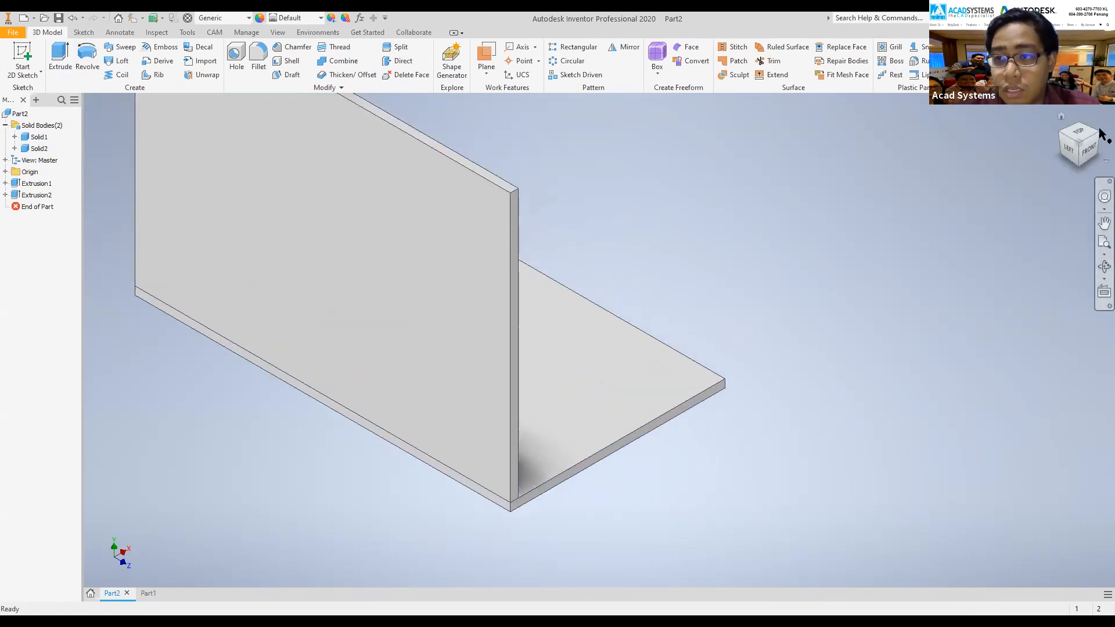
left_click(1099, 132)
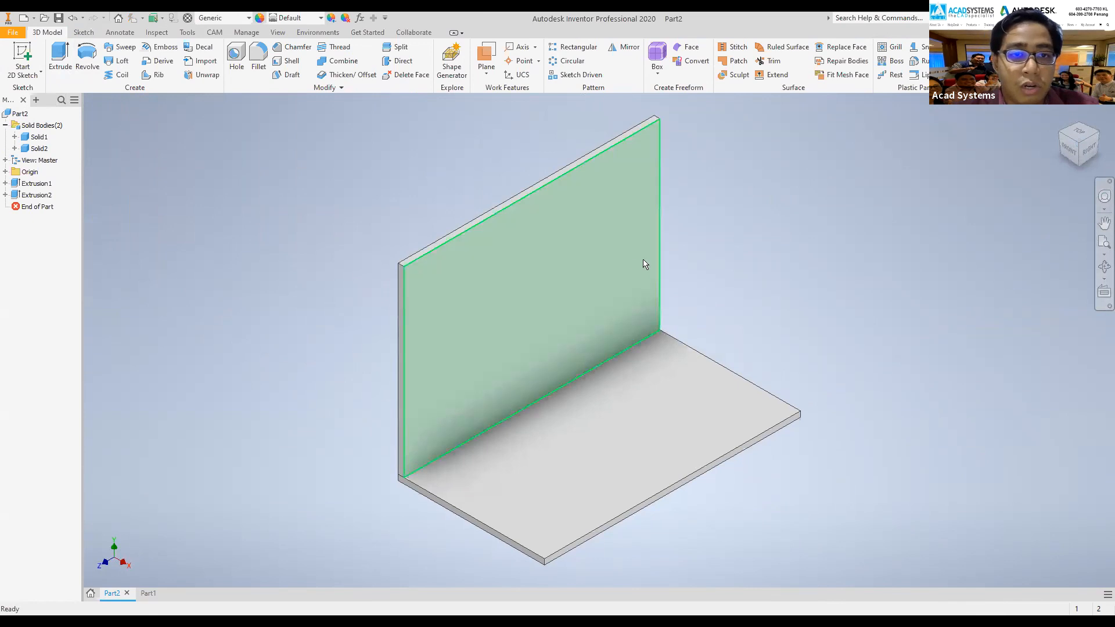
left_click(23, 59)
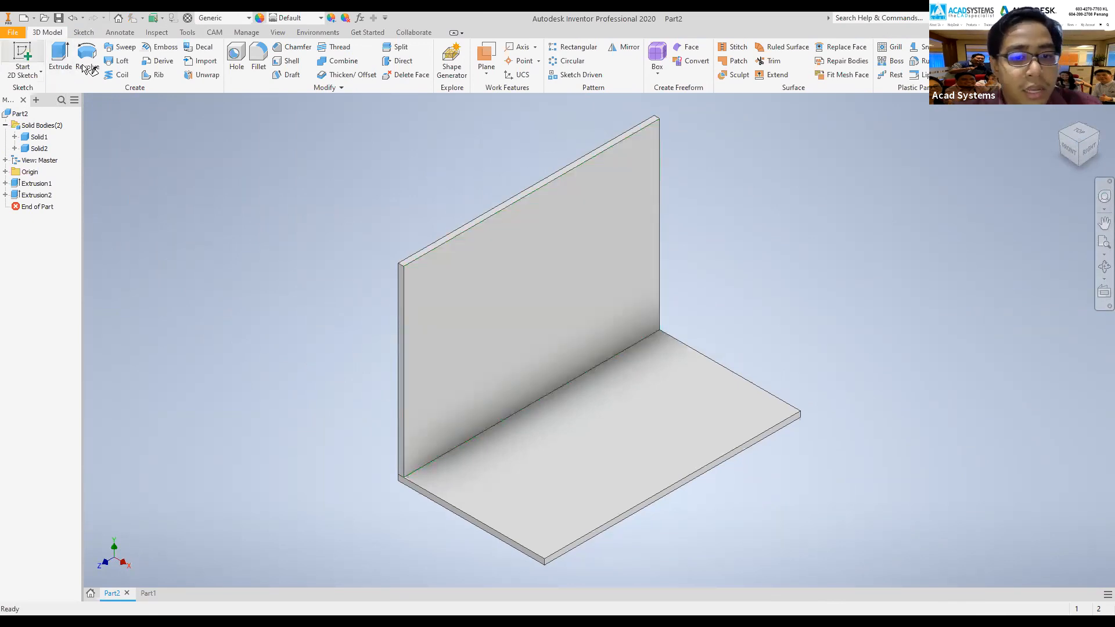
scroll(401, 419, "down", 3)
left_click(415, 411)
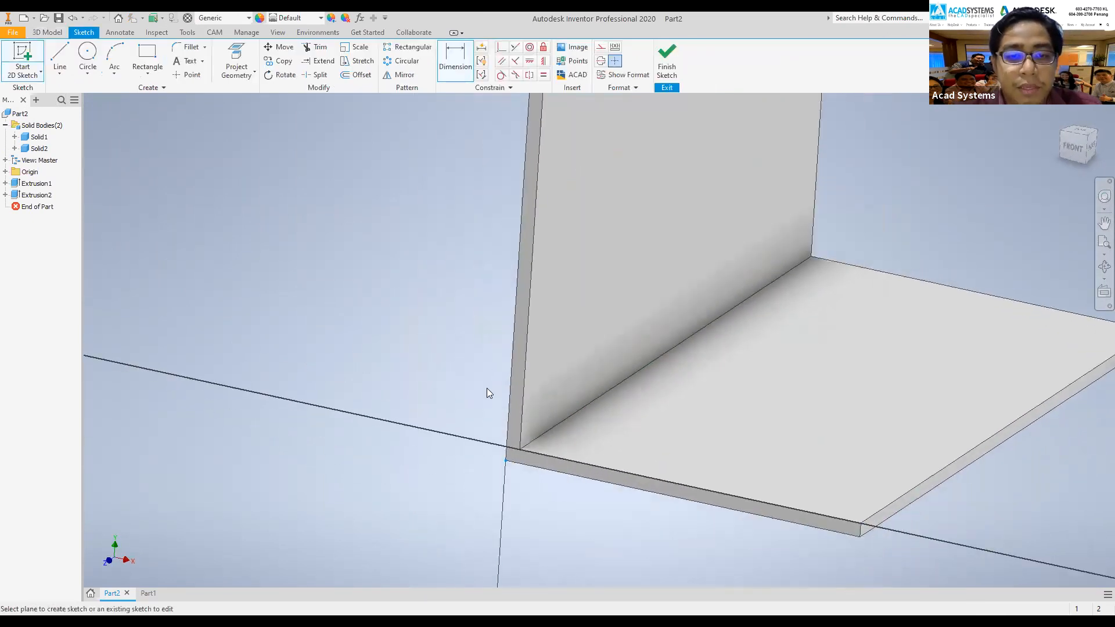
key("r")
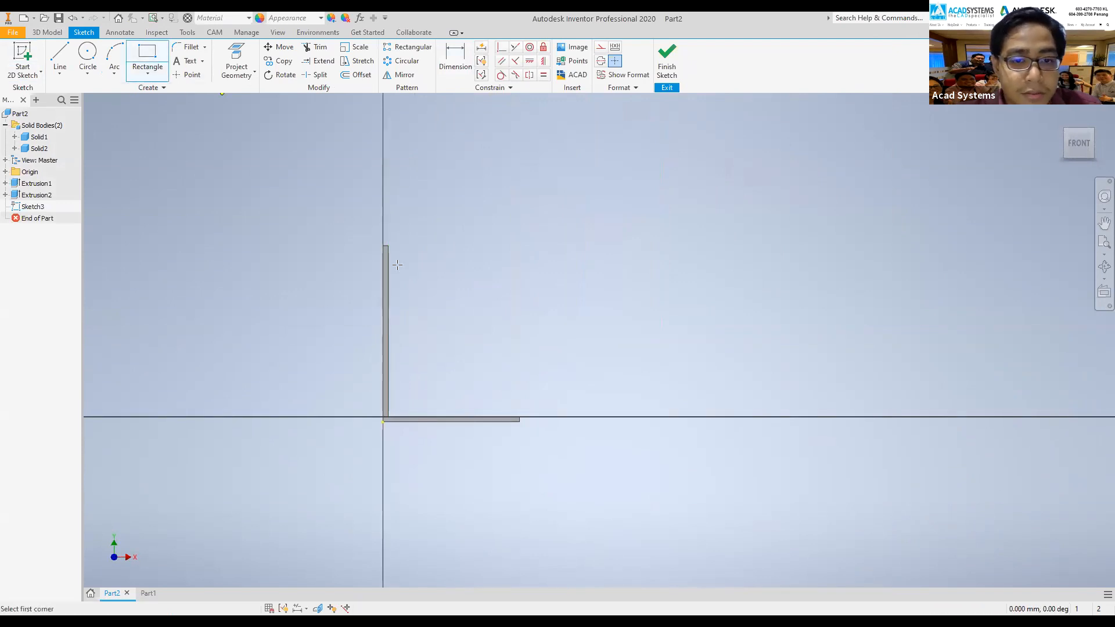
left_click(388, 417)
left_click(576, 225)
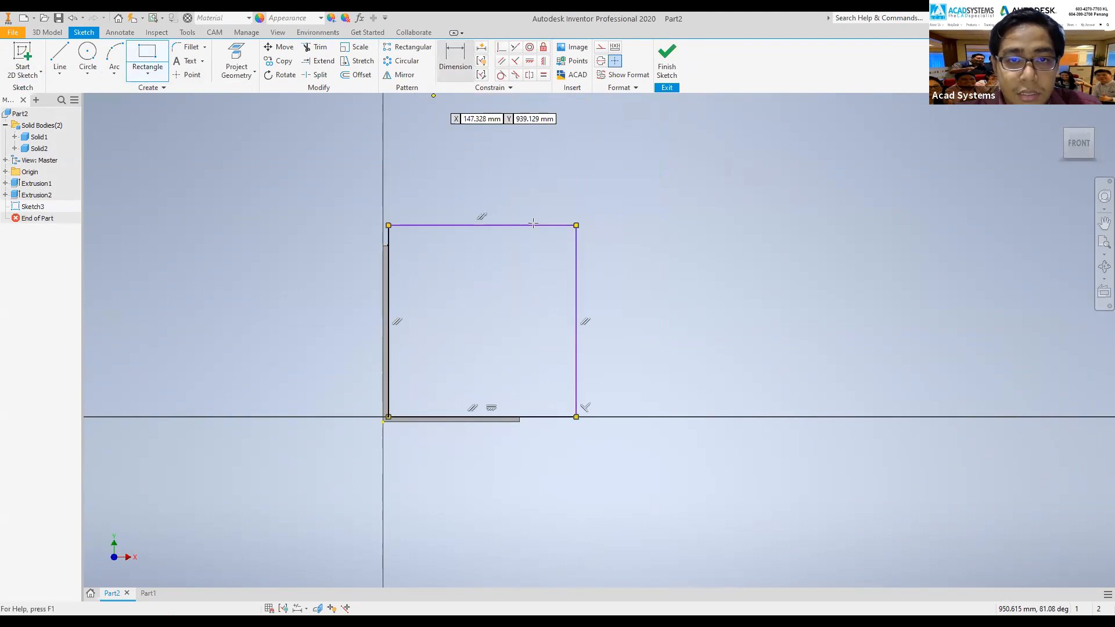
- Dimension the rectangle's vertical side with the height parameter
left_click(455, 63)
left_click(577, 279)
left_click(613, 303)
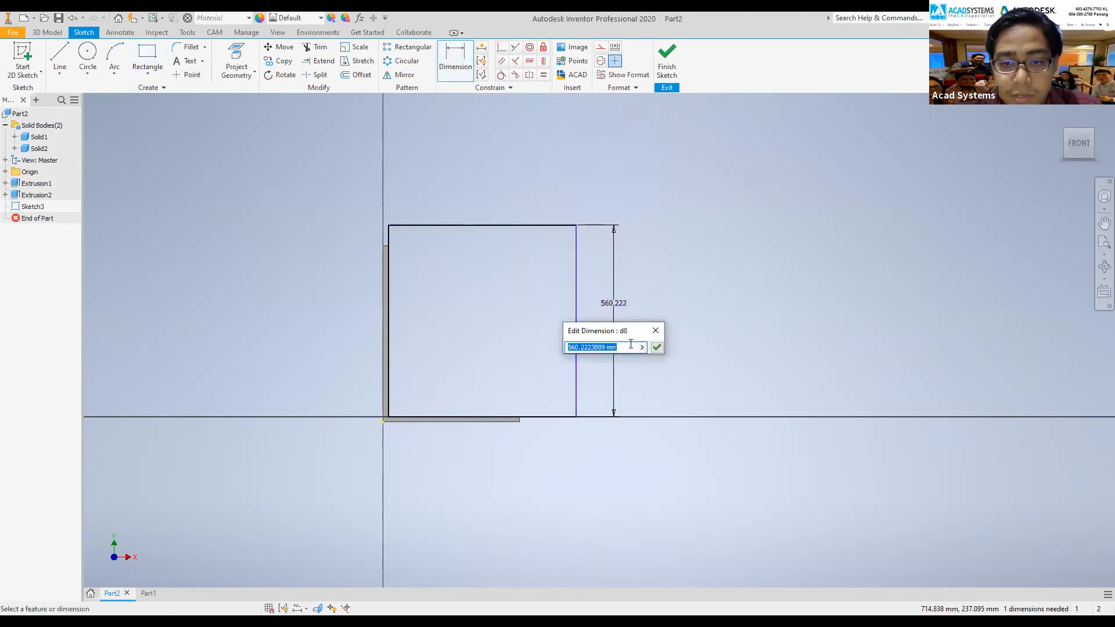
left_click(641, 347)
left_click(677, 405)
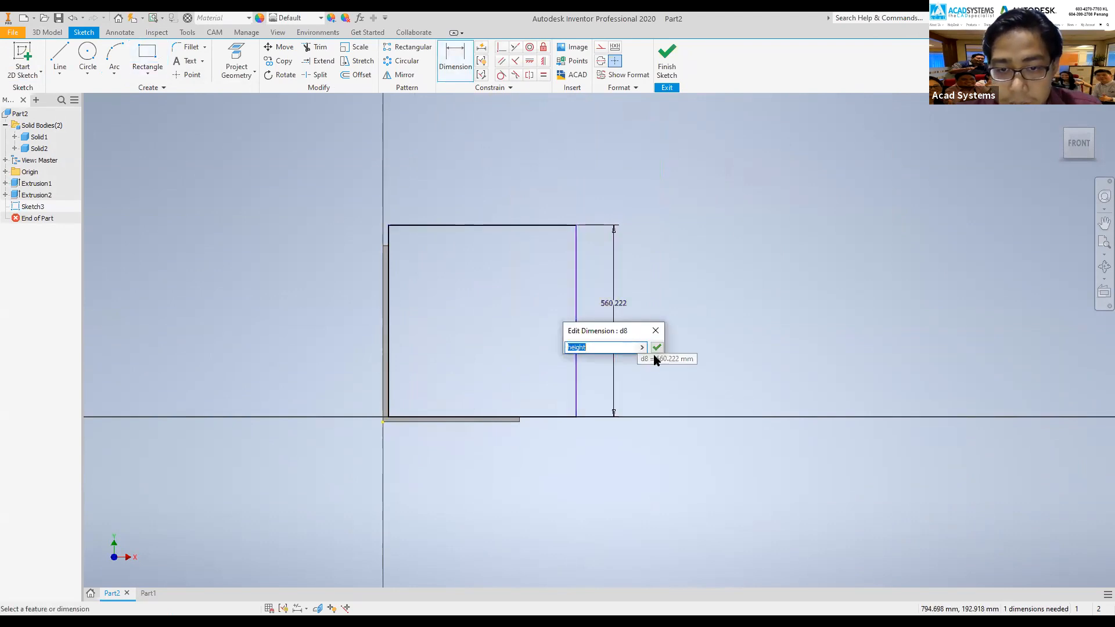
left_click(654, 347)
- Make the rectangle's outer vertical side collinear with the base plate's end edge
scroll(560, 370, "down", 5)
scroll(517, 366, "up", 5)
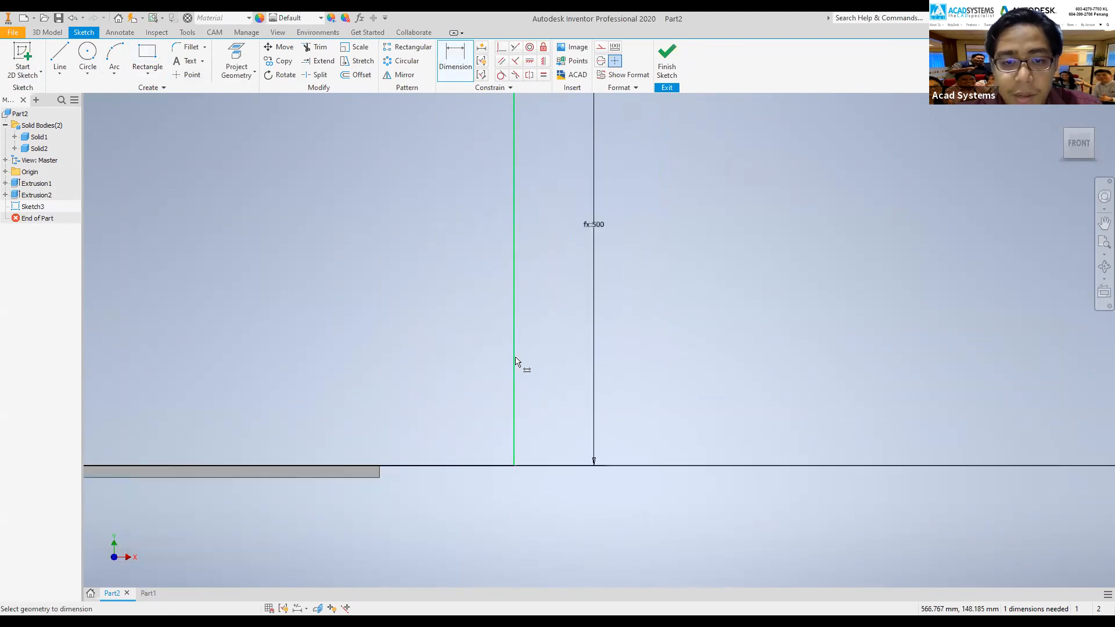
left_click(515, 46)
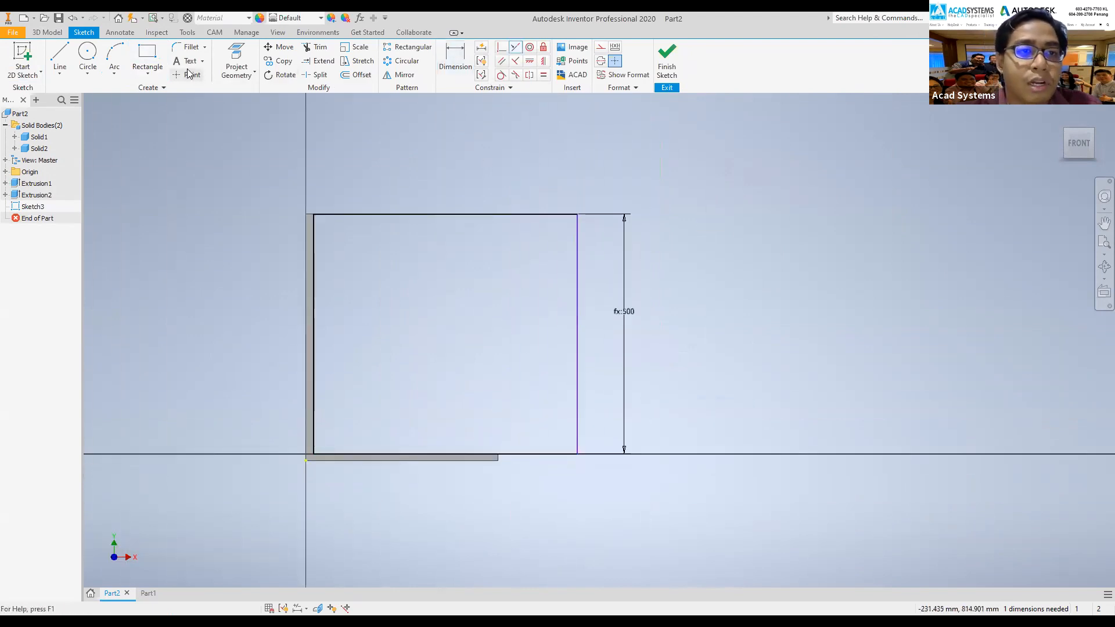
left_click(578, 318)
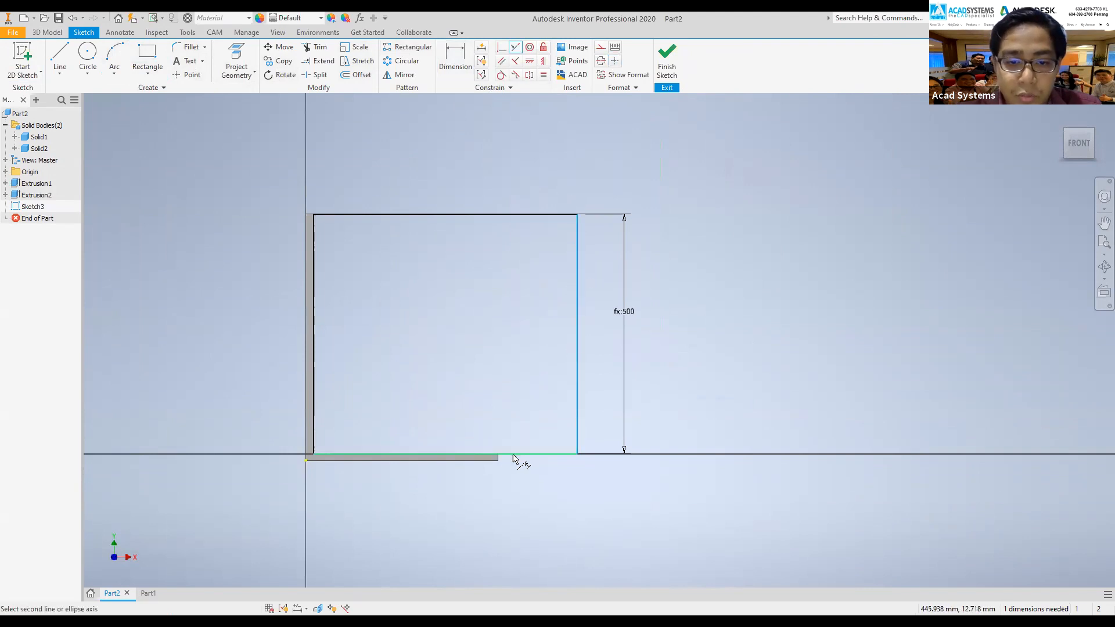
left_click(498, 458)
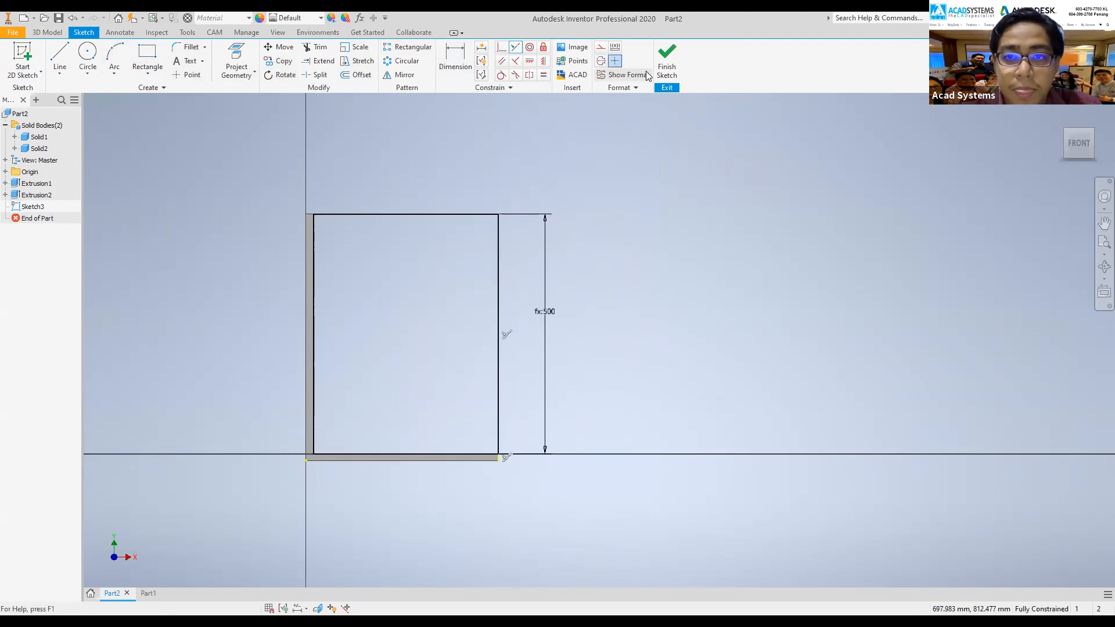
right_click(630, 270)
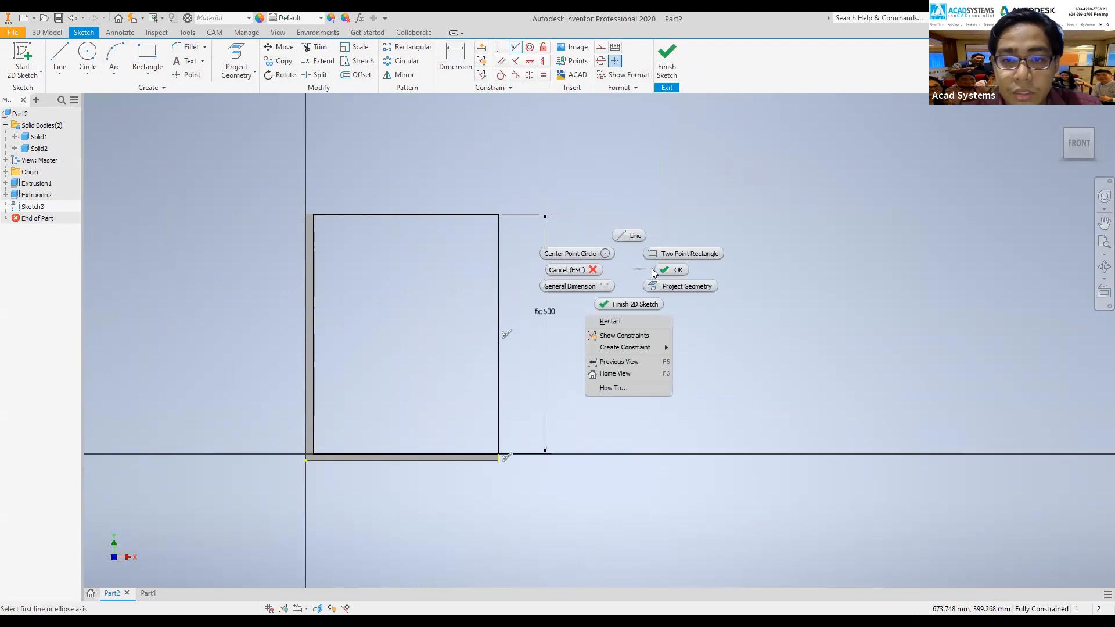
left_click(667, 269)
- Finish the sketch and extrude the front profile inward as a new solid, using the thick parameter as the distance
left_click(1094, 130)
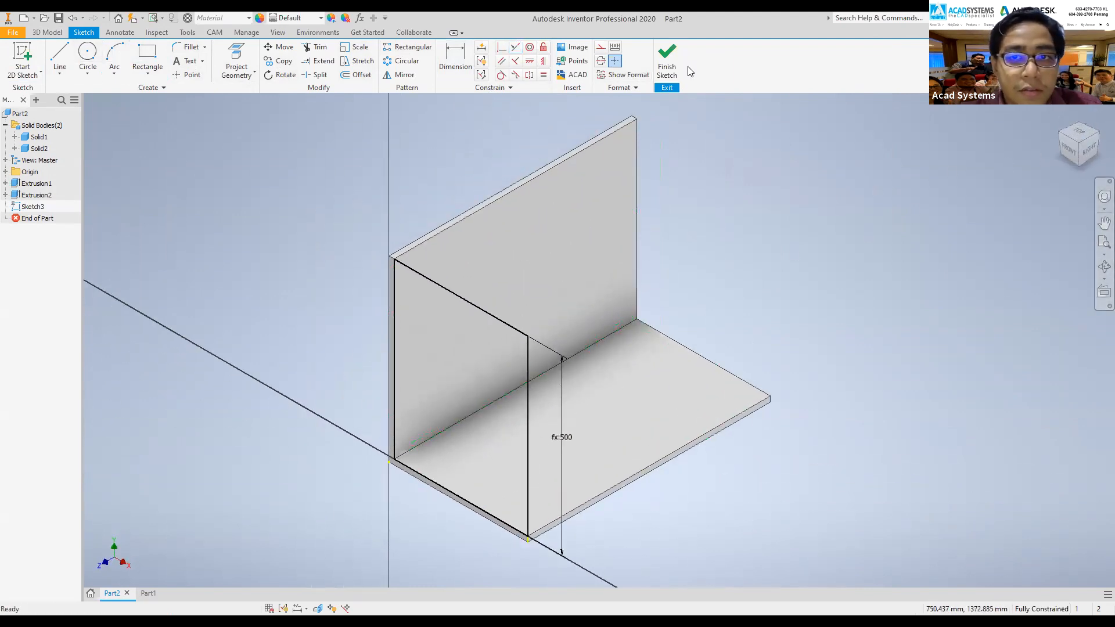
left_click(666, 61)
left_click(59, 58)
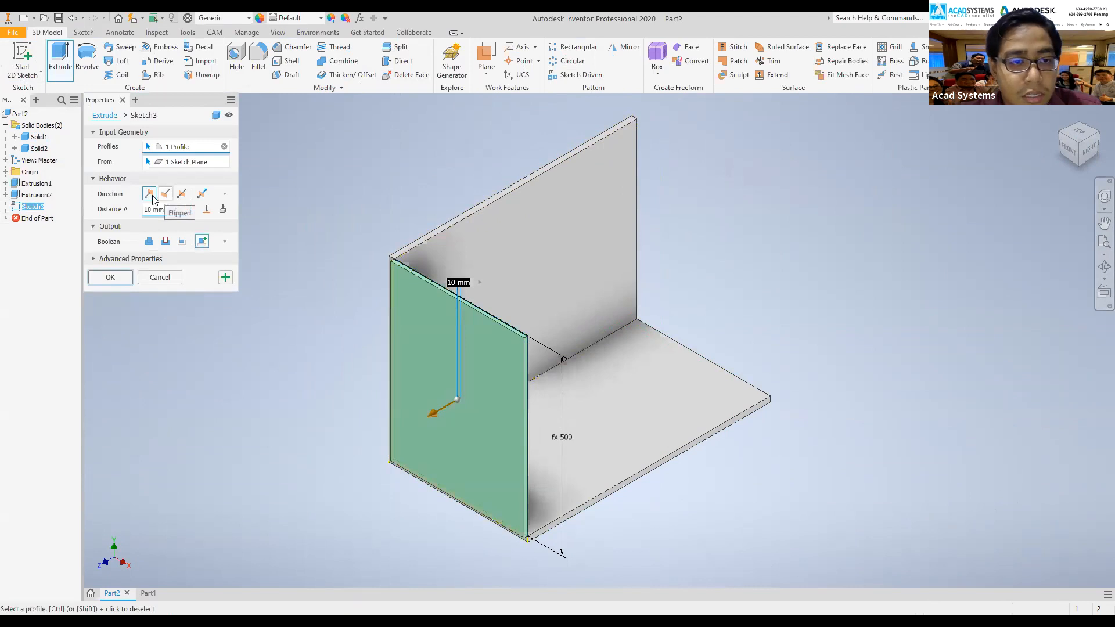
left_click(176, 209)
left_click(225, 280)
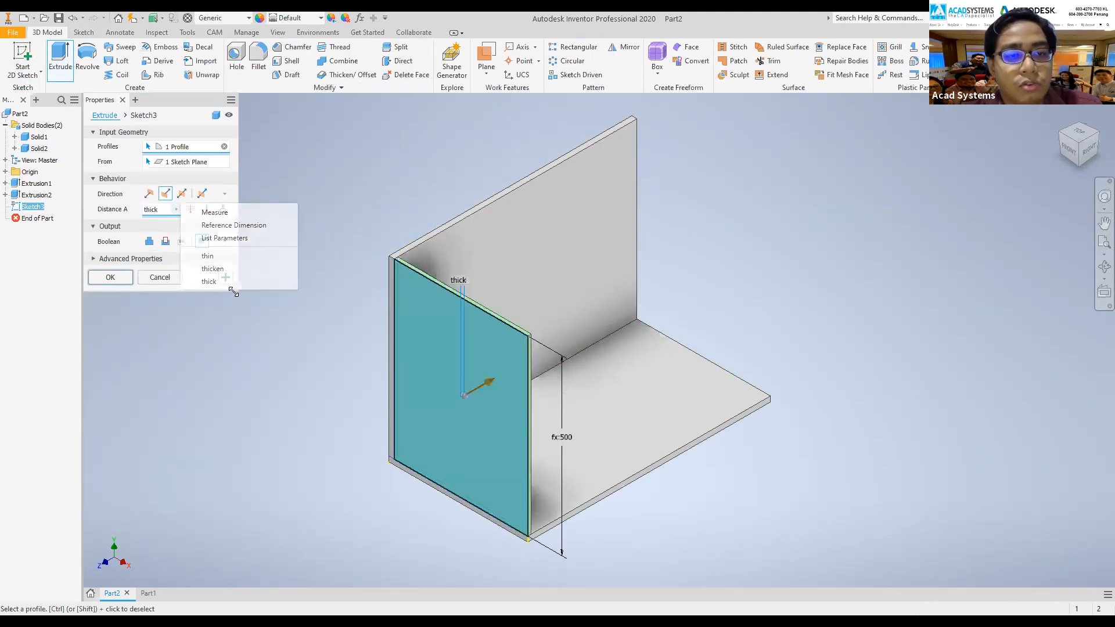
left_click(129, 280)
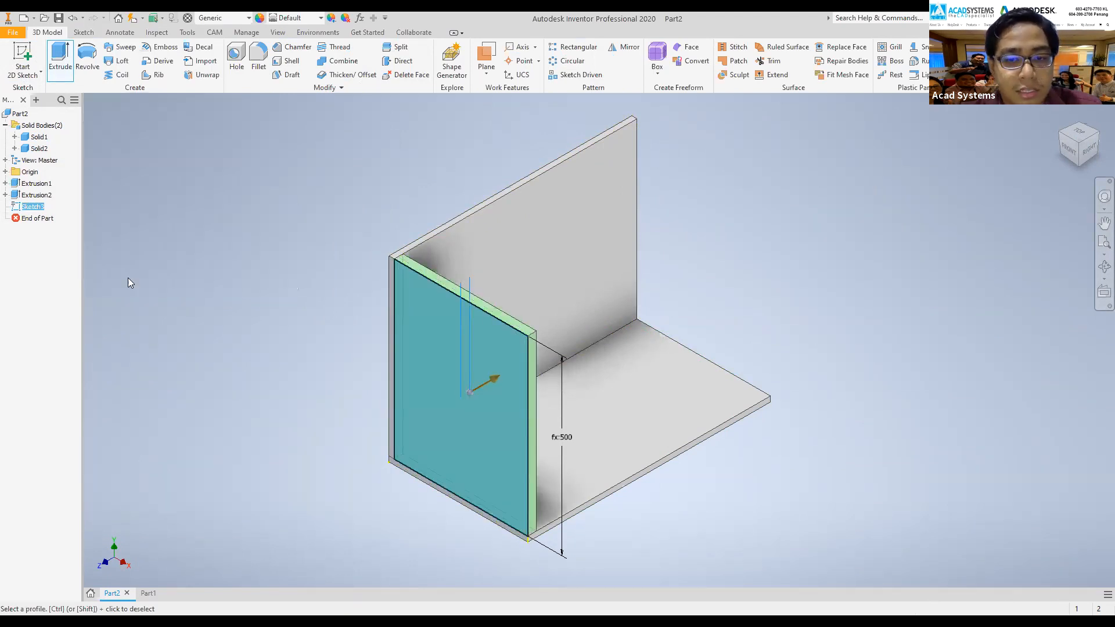
- Start a sketch on the vertical panel's rear edge face and draw a 385 by 500 mm rectangle from its inner bottom corner
left_click(1099, 138)
left_click(23, 58)
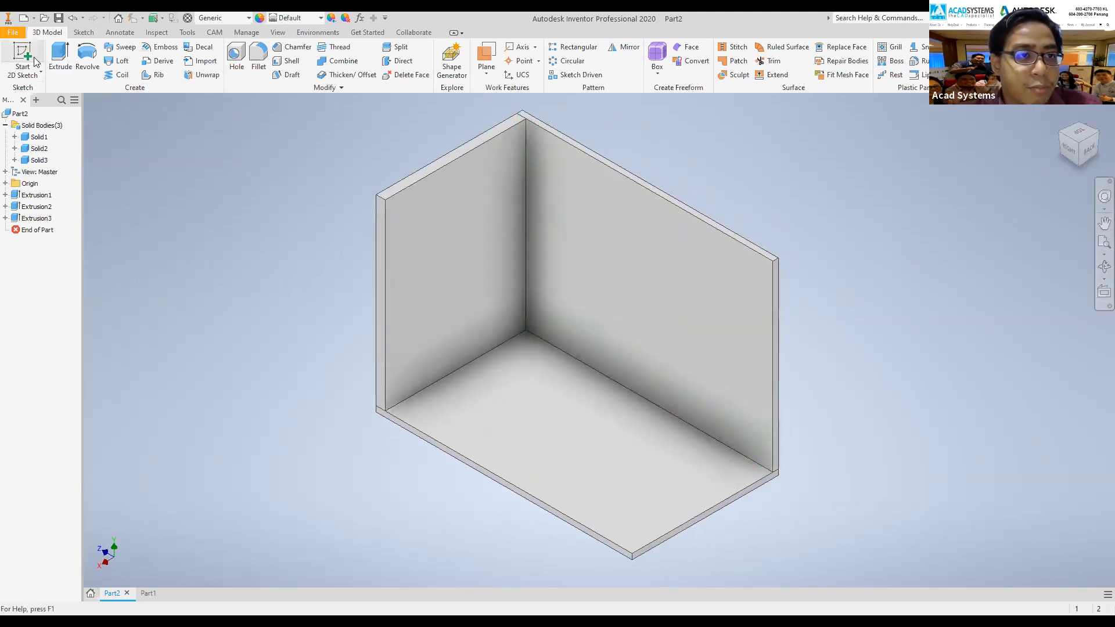
left_click(775, 290)
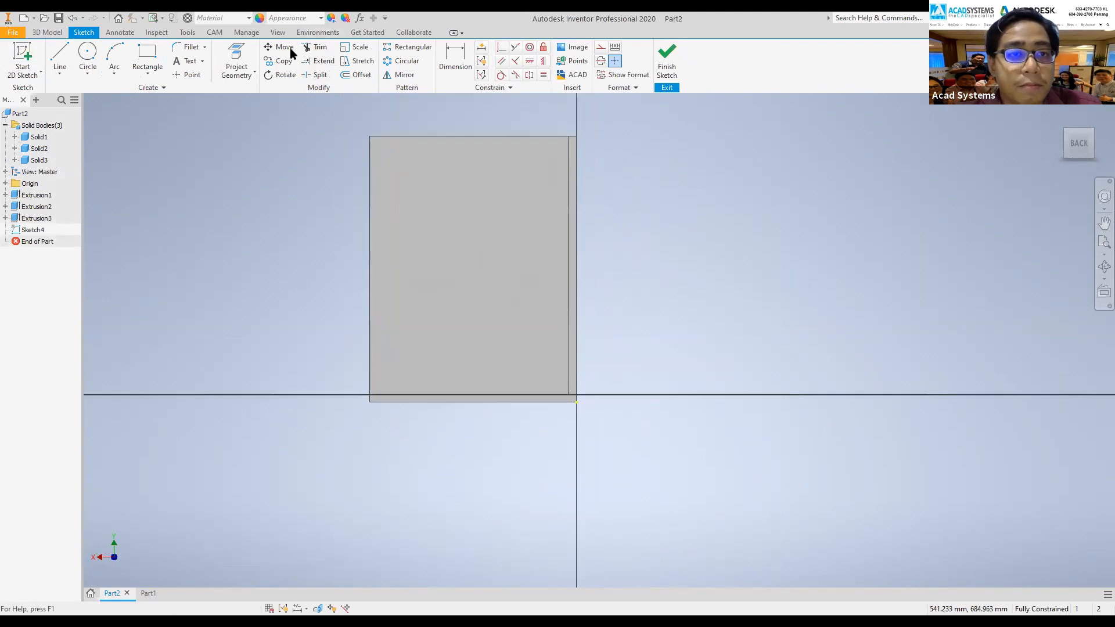
left_click(147, 56)
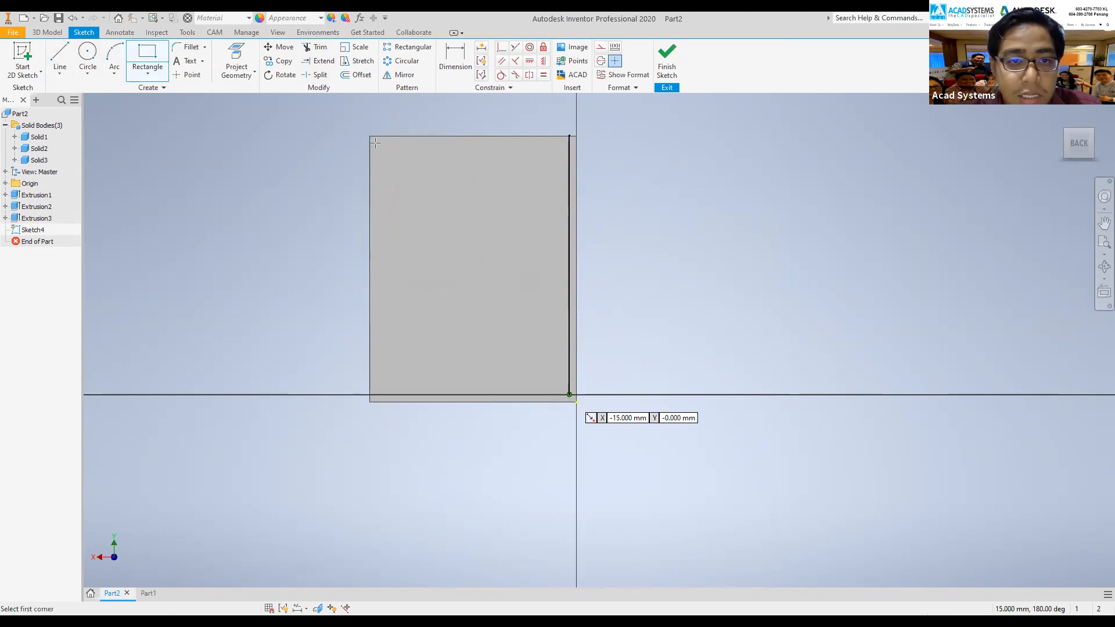
left_click(569, 394)
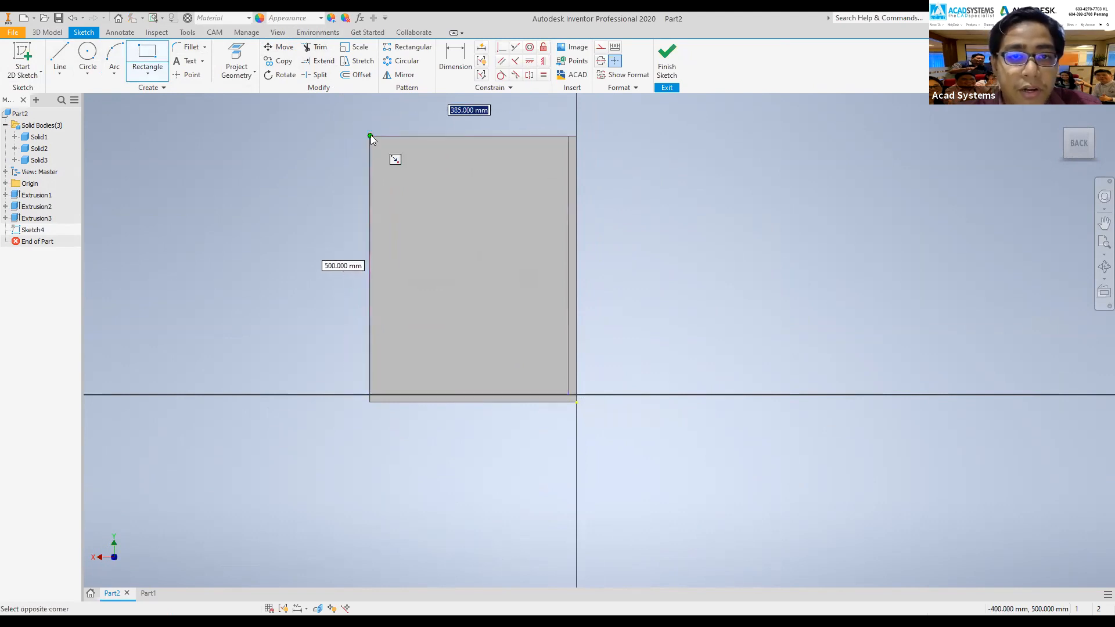
left_click(370, 135)
- Finish the sketch and extrude the rear profile inward as a new solid, using the thick parameter as the distance
left_click(667, 58)
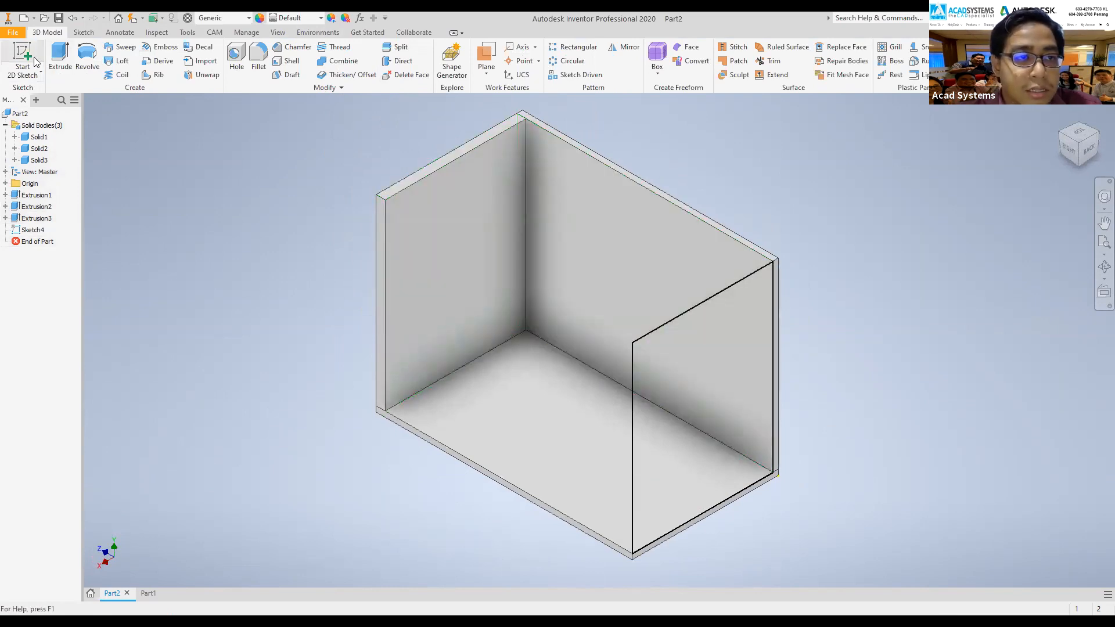
left_click(60, 58)
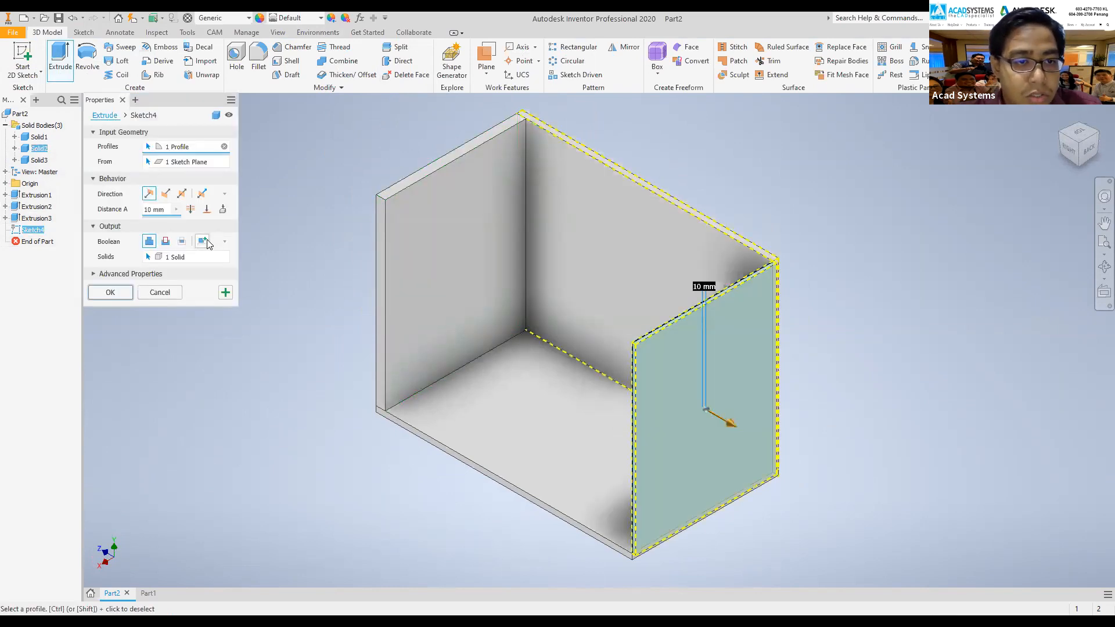
left_click(175, 210)
left_click(213, 256)
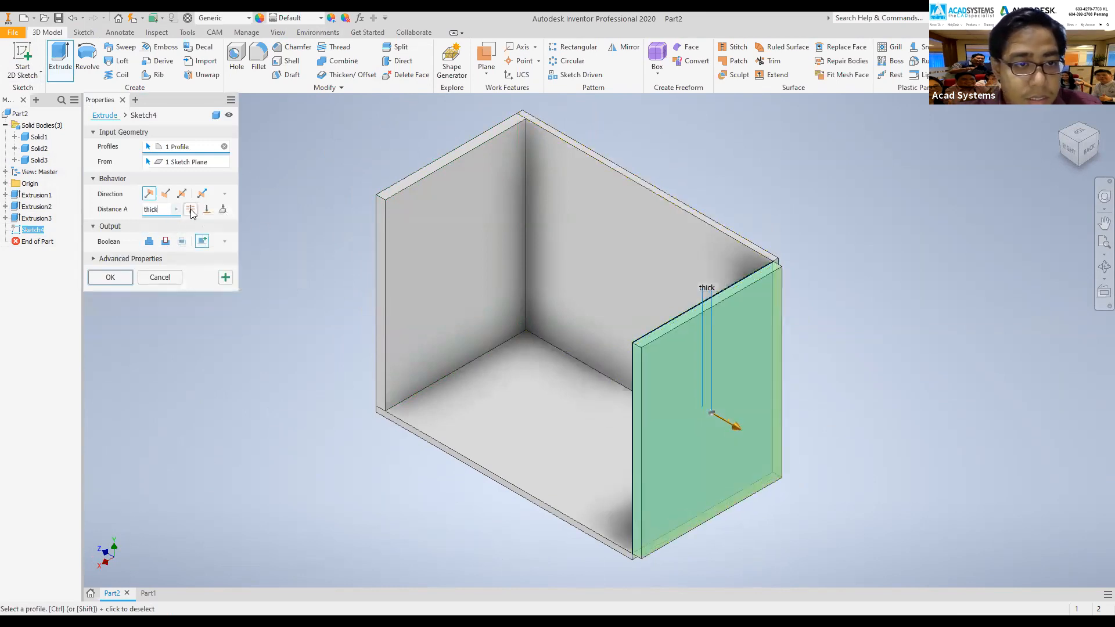
left_click(166, 195)
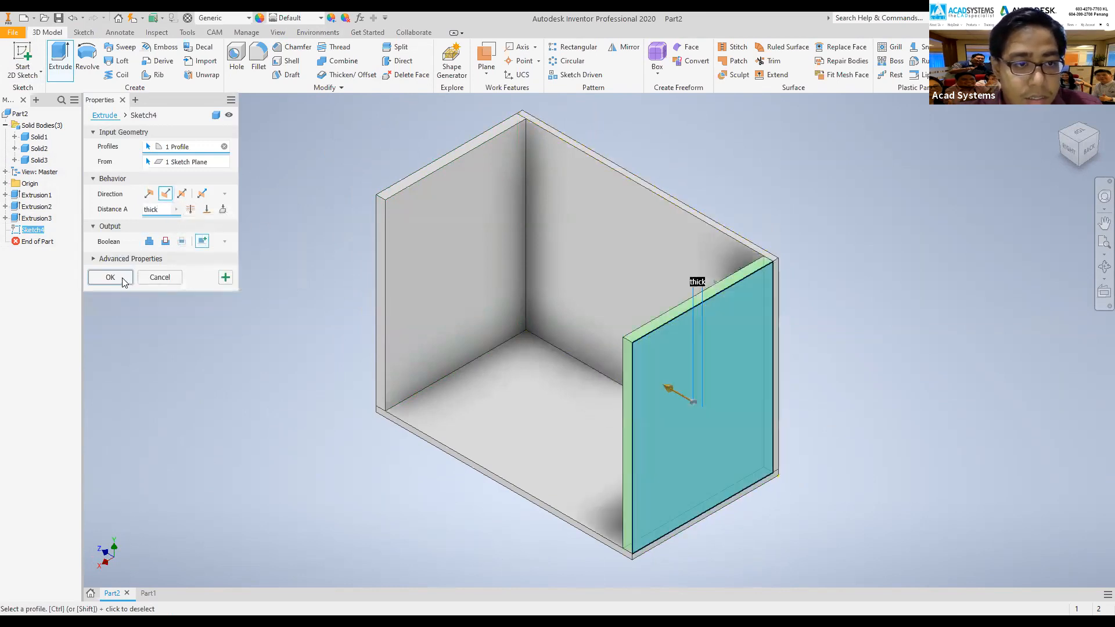
- Test the model by setting the length parameter to 400 mm and the width parameter to 300 mm
scroll(238, 221, "down", 3)
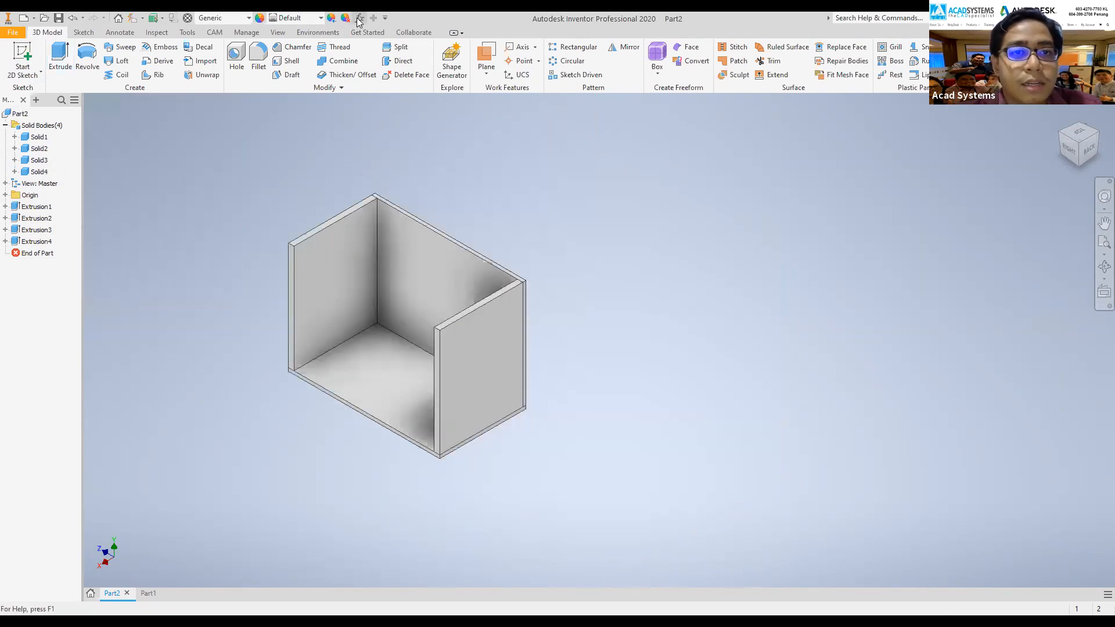
left_click(360, 22)
scroll(559, 194, "down", 5)
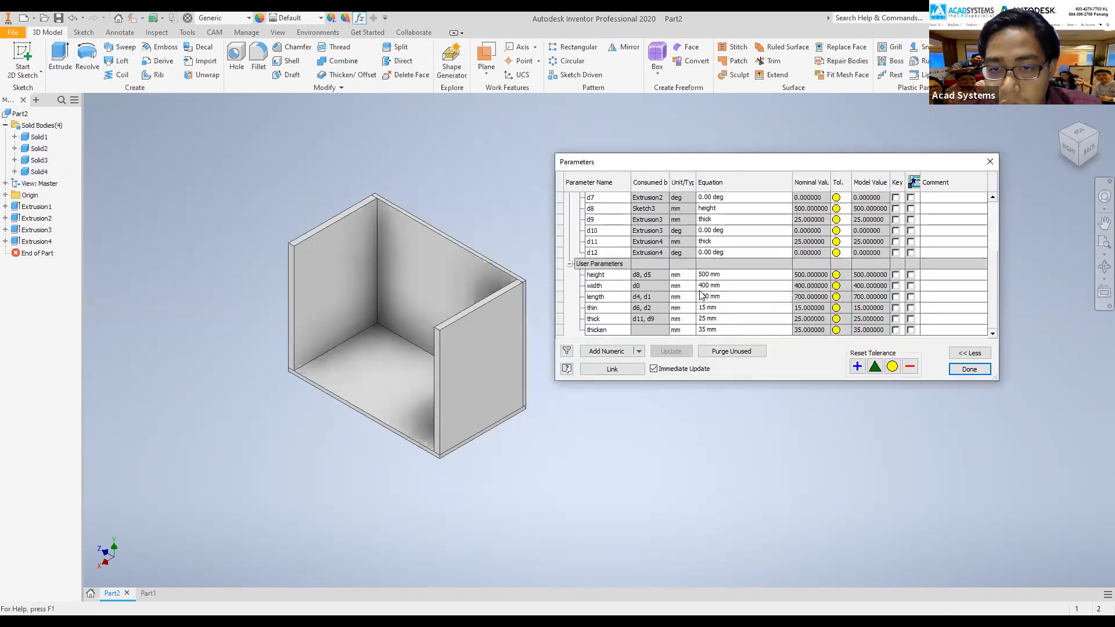
left_click(702, 297)
type("400 mm")
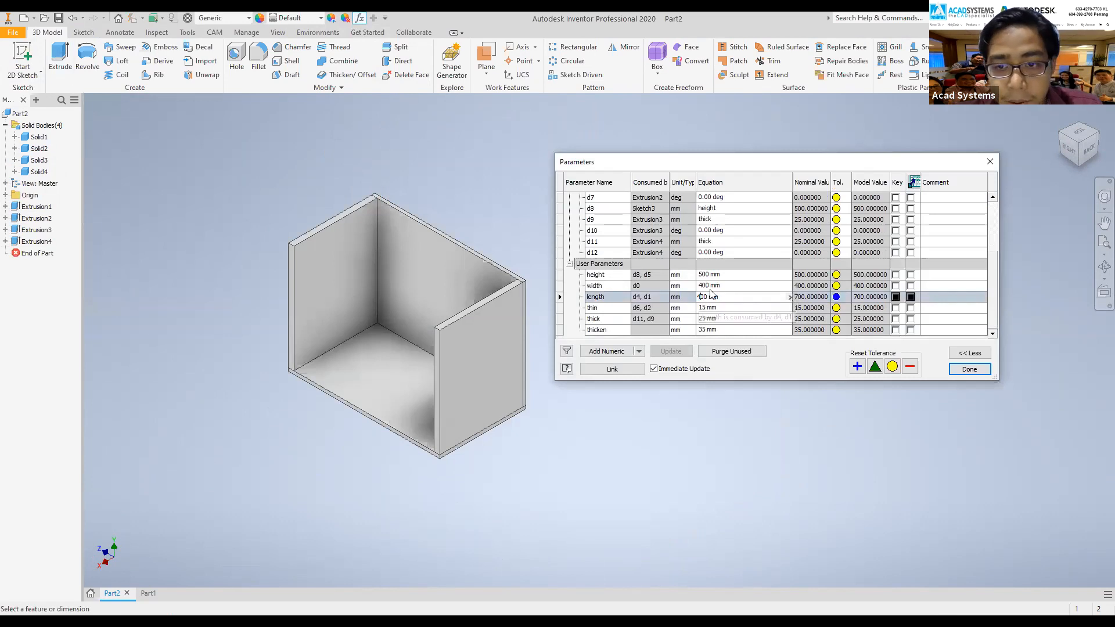
left_click(709, 285)
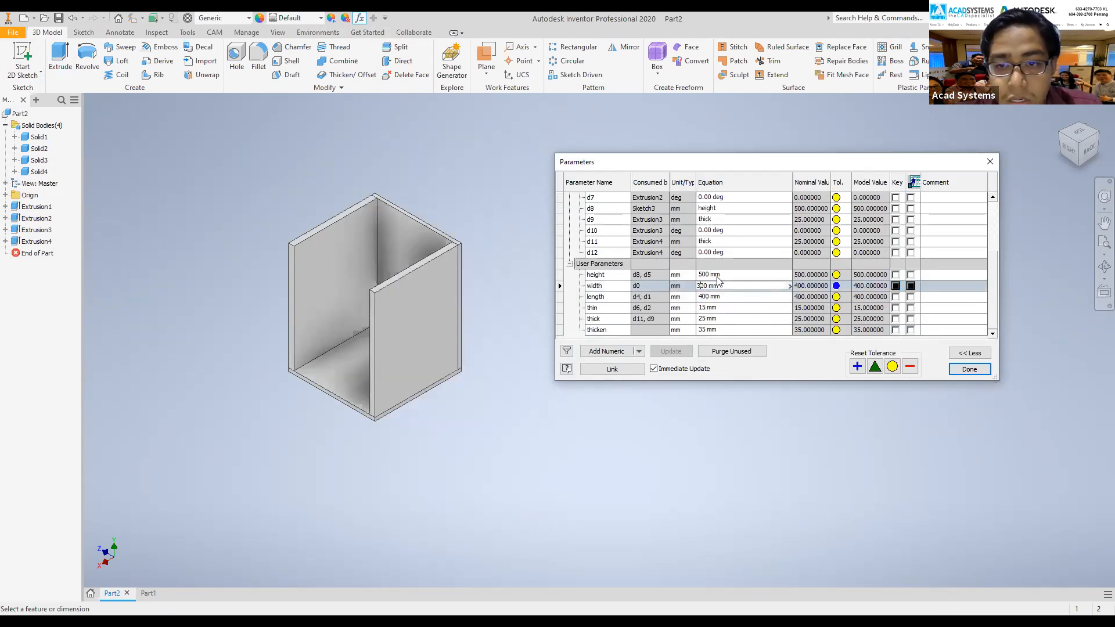
left_click(717, 277)
- Restore the width parameter to 400 mm and the length parameter to 700 mm, and close the parameters table
left_click(702, 285)
left_click(693, 286)
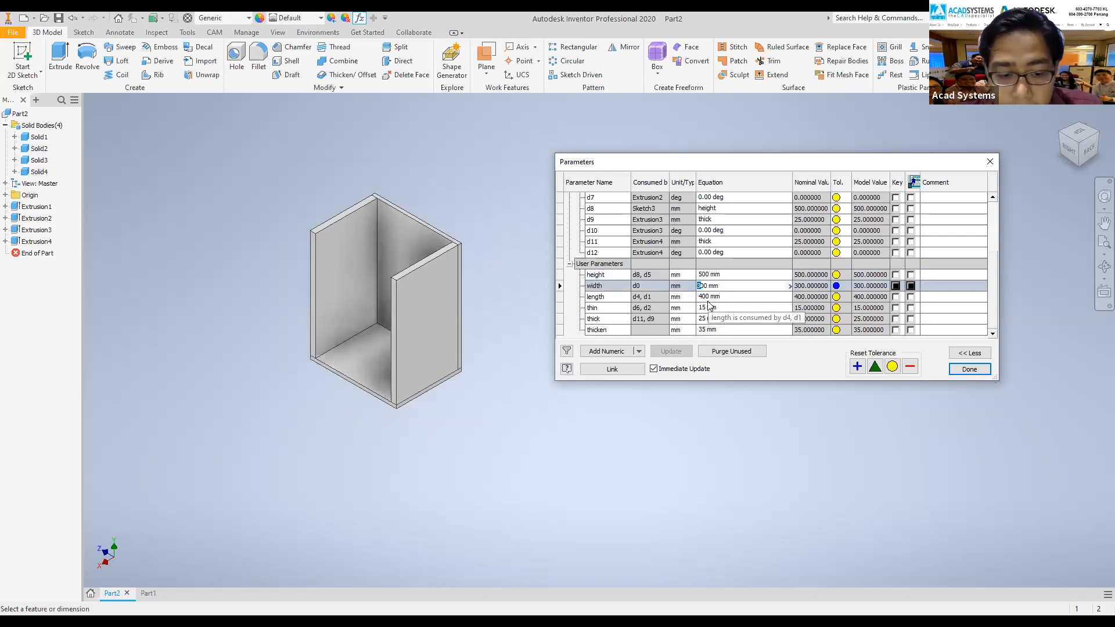
type("4")
left_click(701, 296)
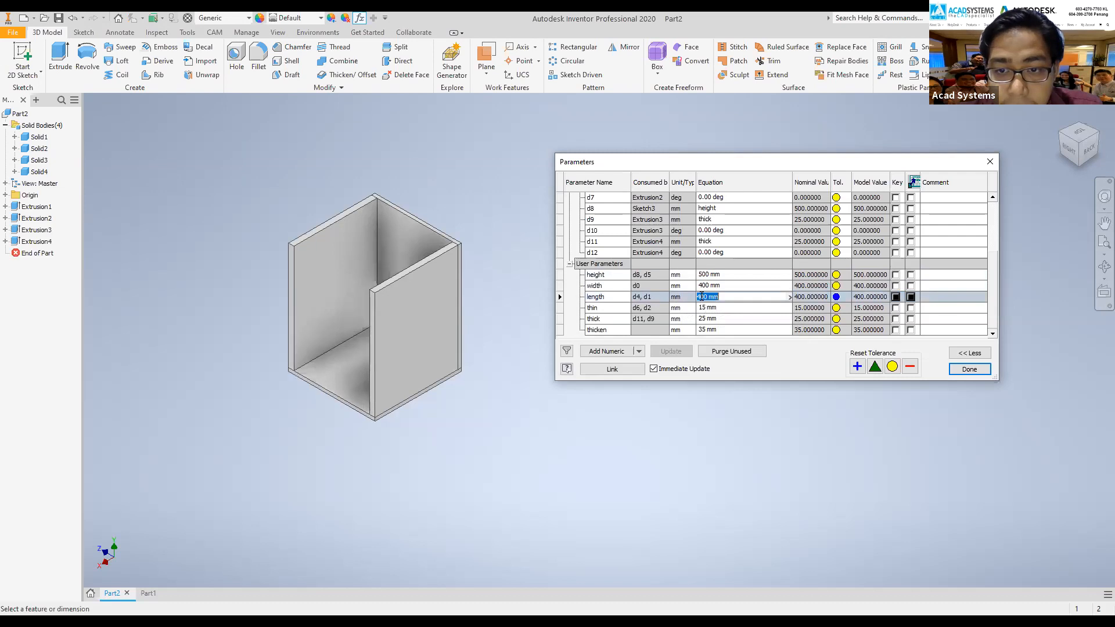
left_click(735, 275)
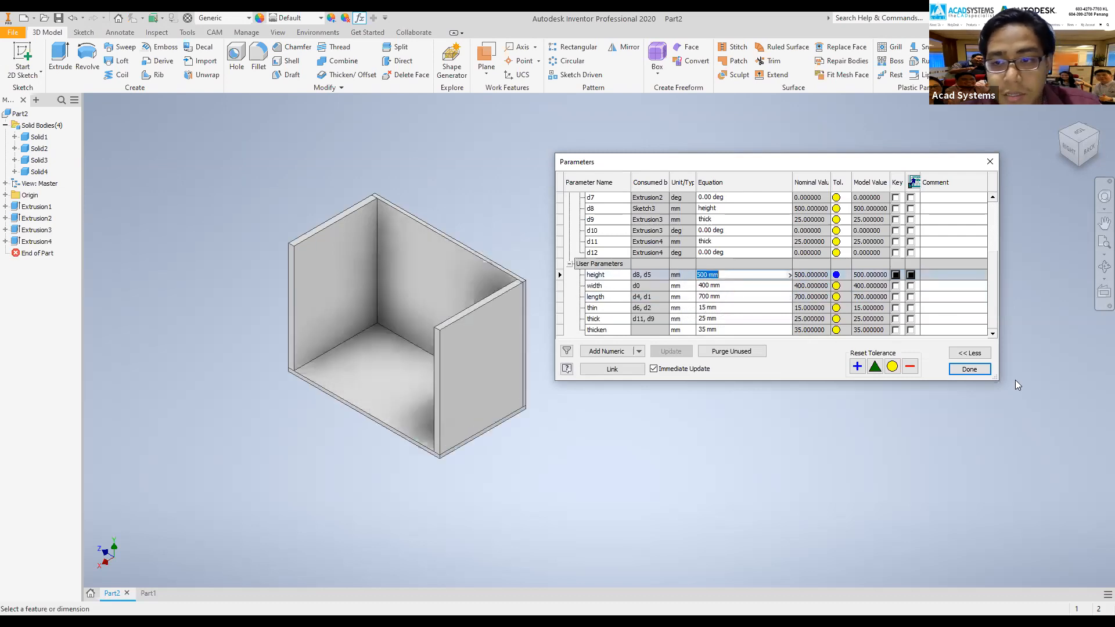
left_click(969, 369)
scroll(376, 203, "down", 2)
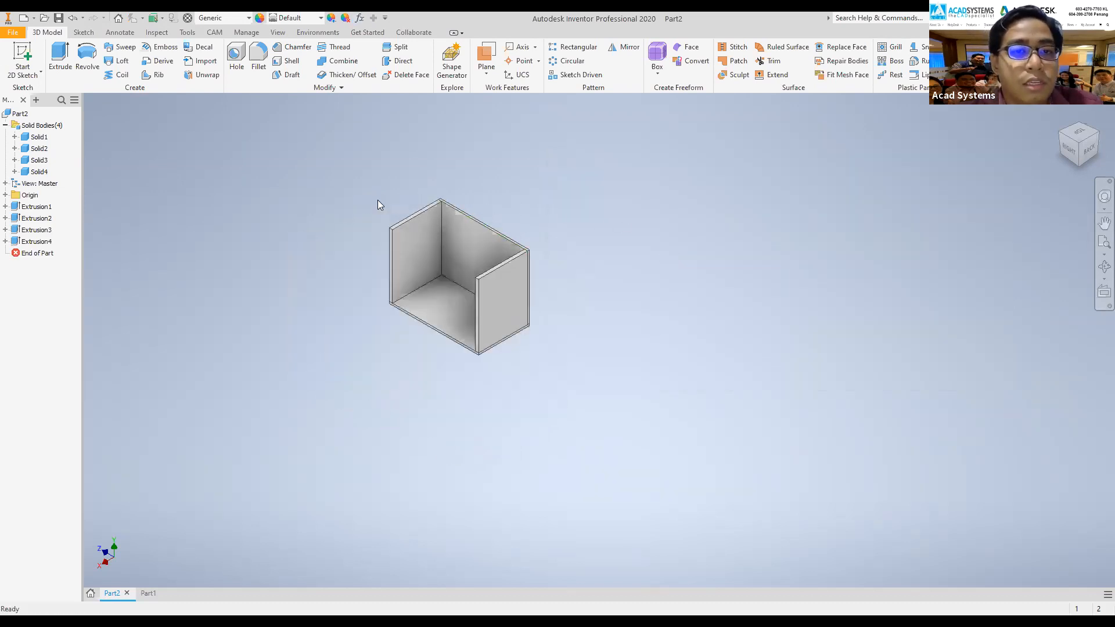
- Create a work plane offset upward from the base plate's upper face, using the expression height/2 as the distance
scroll(585, 349, "up", 5)
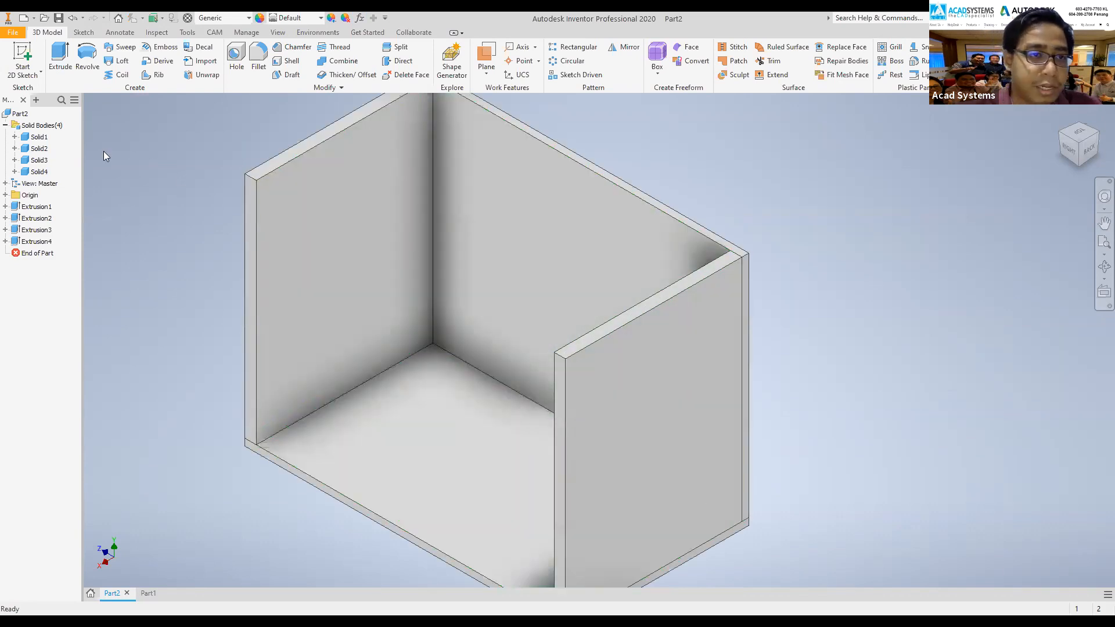
middle_click_drag(180, 186, 256, 179)
left_click(486, 58)
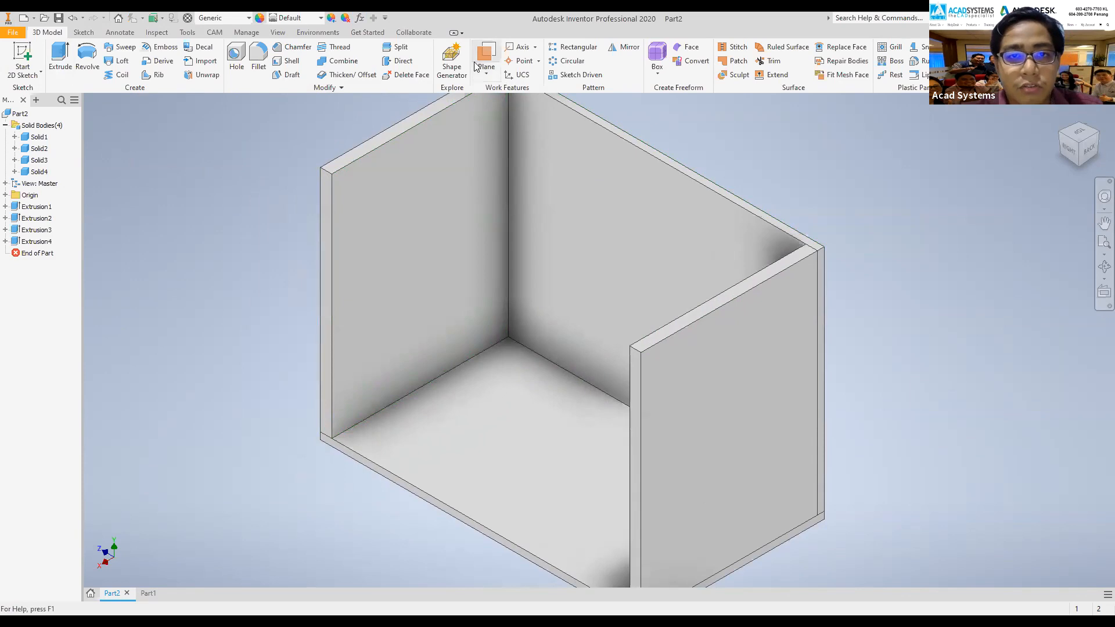
left_click_drag(482, 432, 545, 297)
left_click_drag(621, 273, 589, 272)
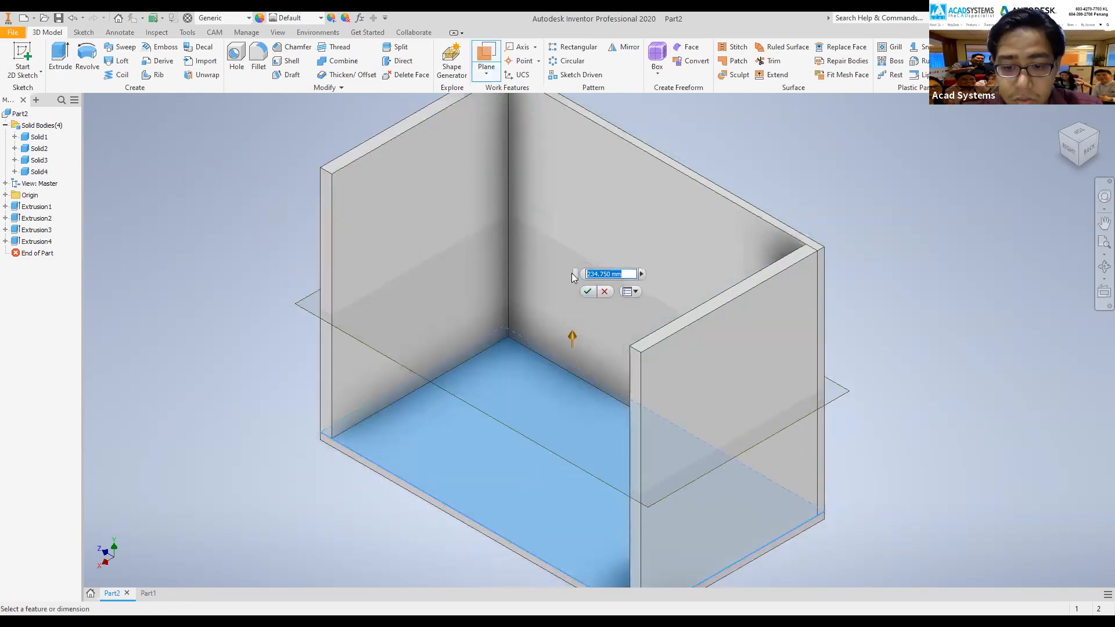
left_click(642, 274)
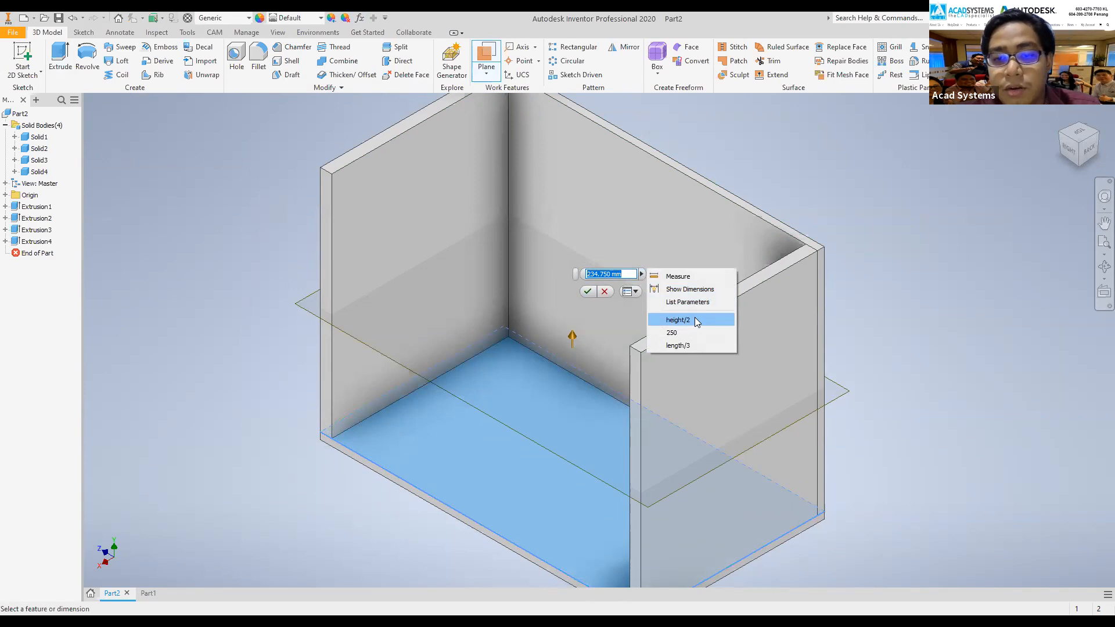
left_click(679, 319)
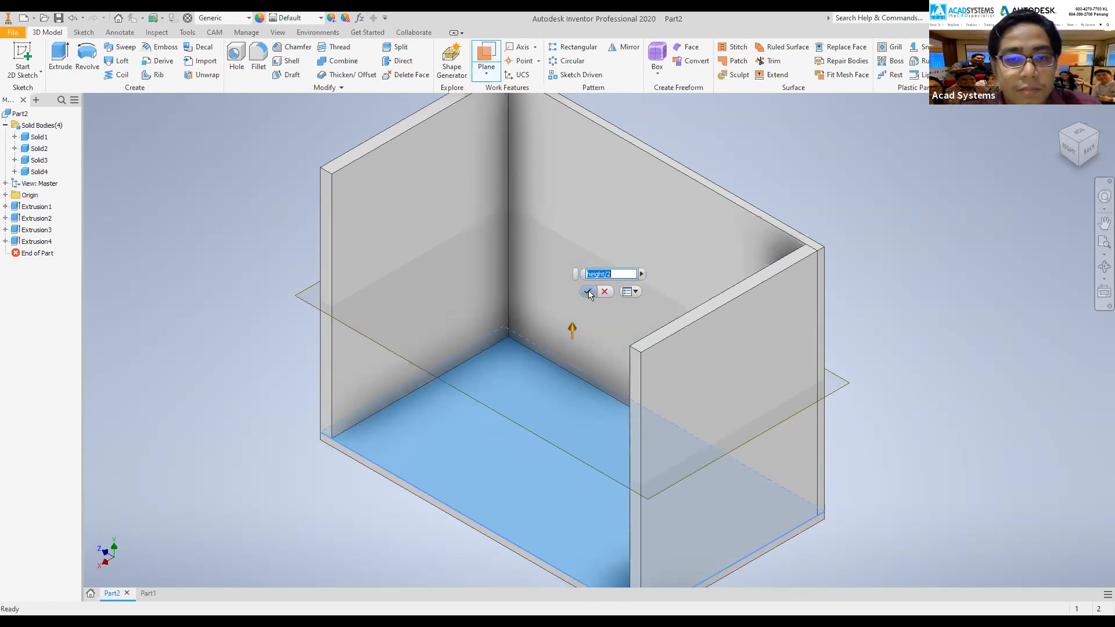
- Start a sketch on the mid-height work plane and draw a 385 by 650 mm rectangle between the inner corners of the panels
key("s")
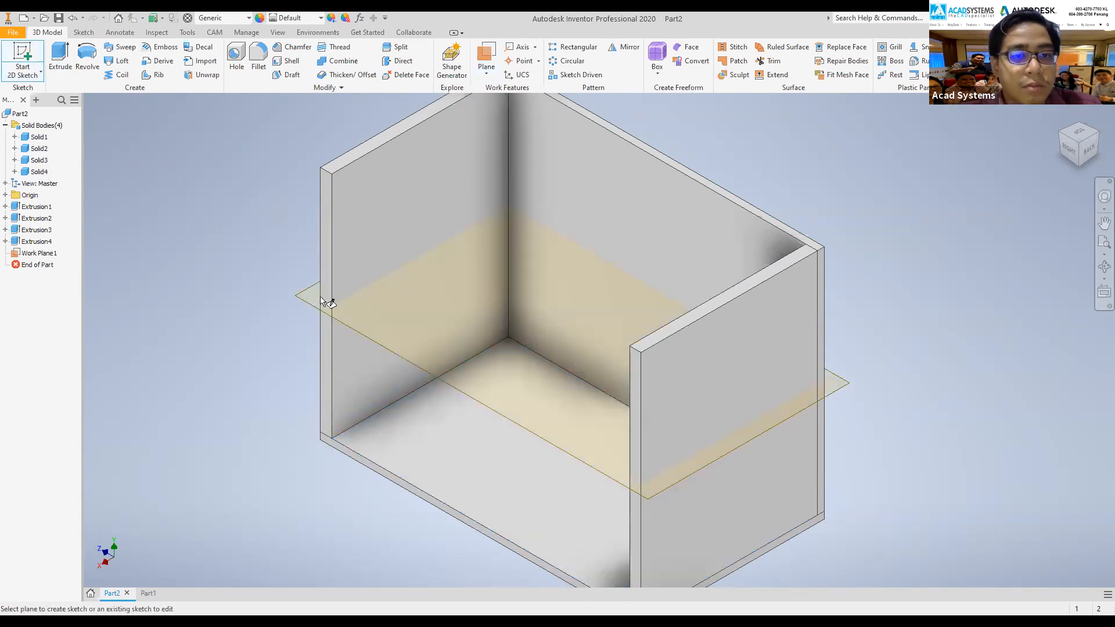
left_click(359, 329)
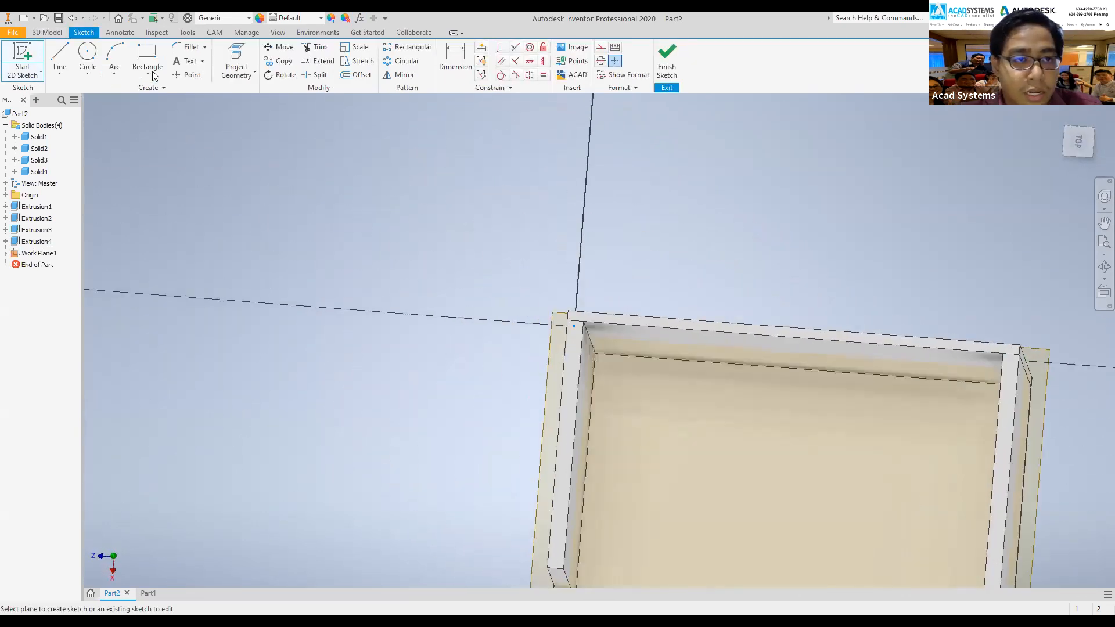
left_click(152, 71)
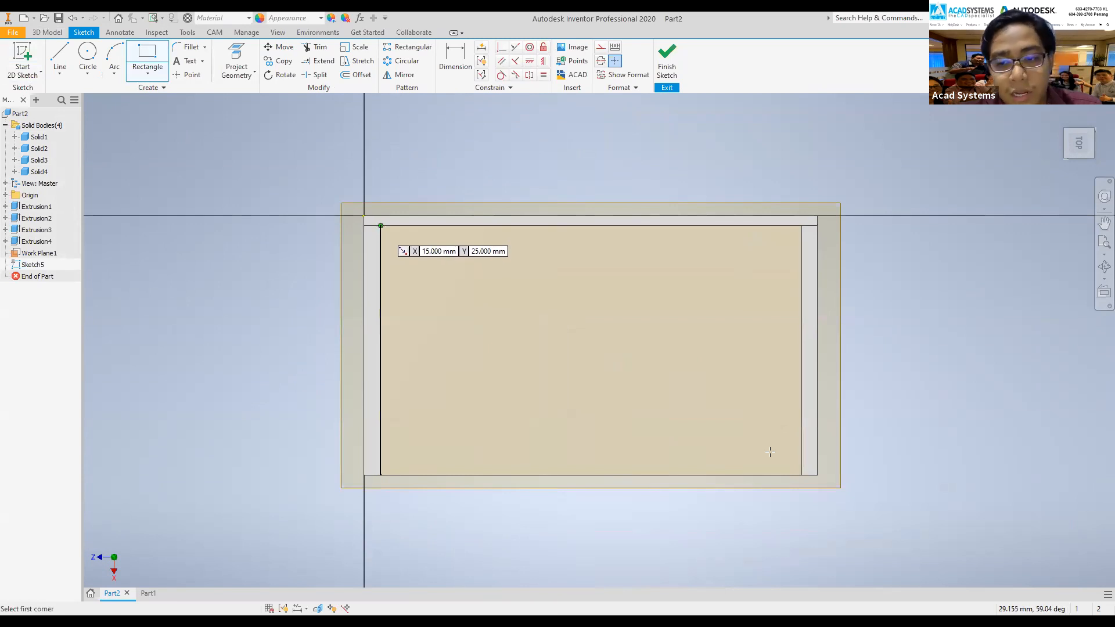
left_click(381, 226)
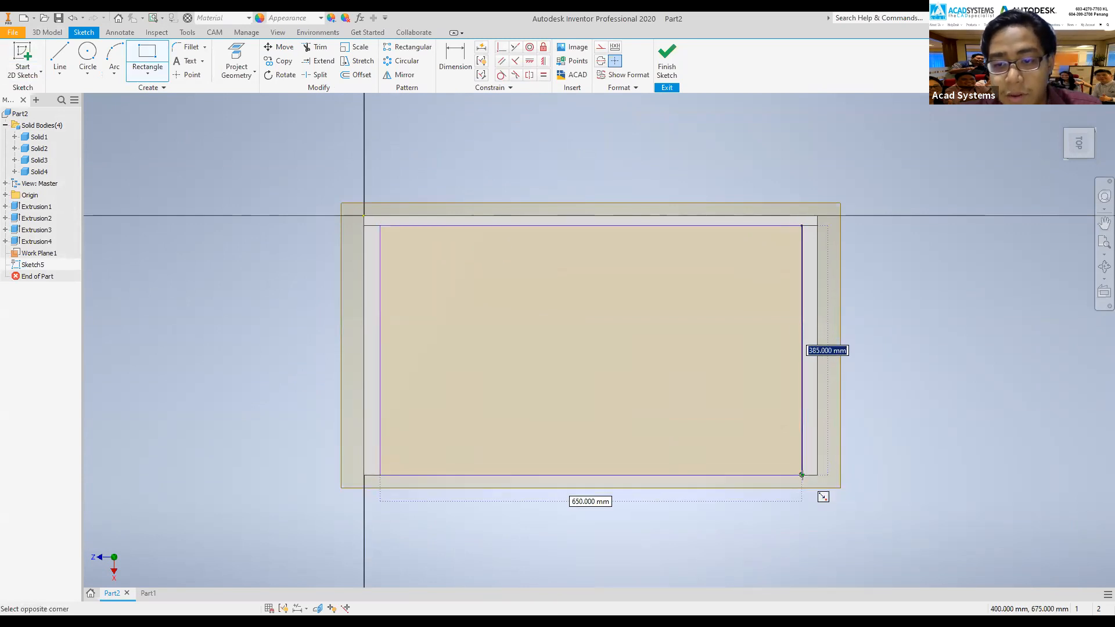
left_click(802, 475)
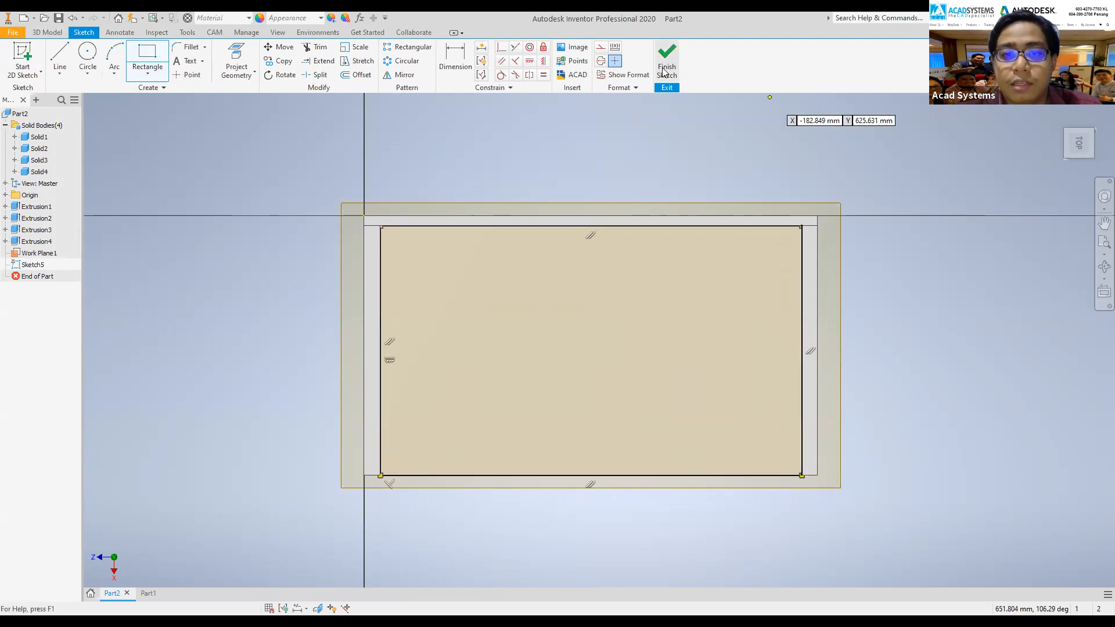
- Finish the sketch and extrude the shelf profile symmetrically, joined to the existing solid, using the thin parameter as the distance
left_click(666, 55)
left_click(63, 57)
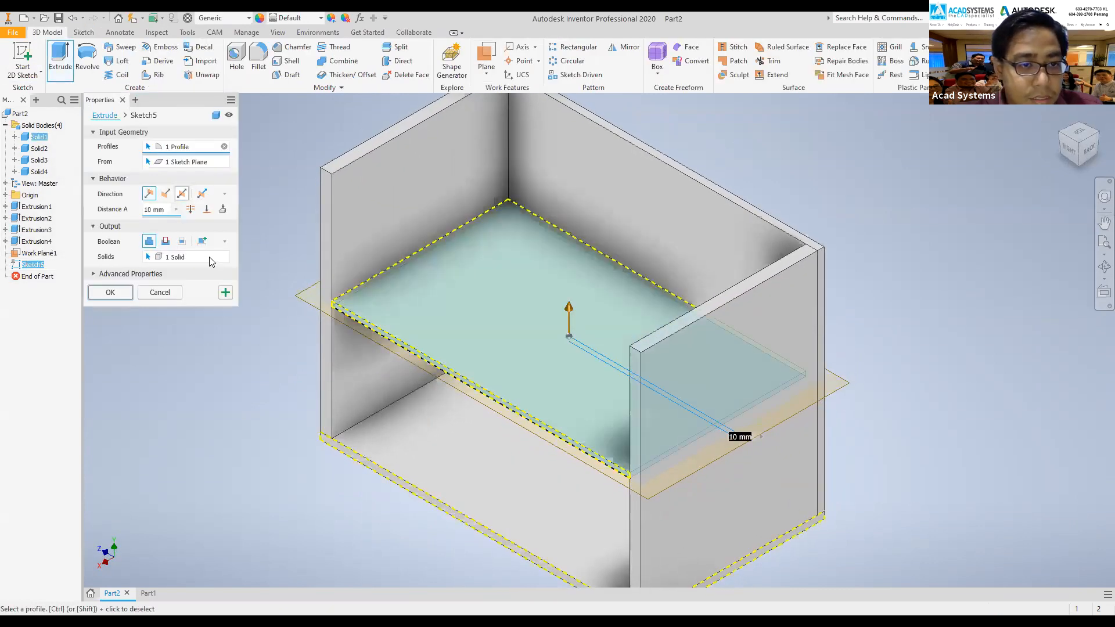
type("thin")
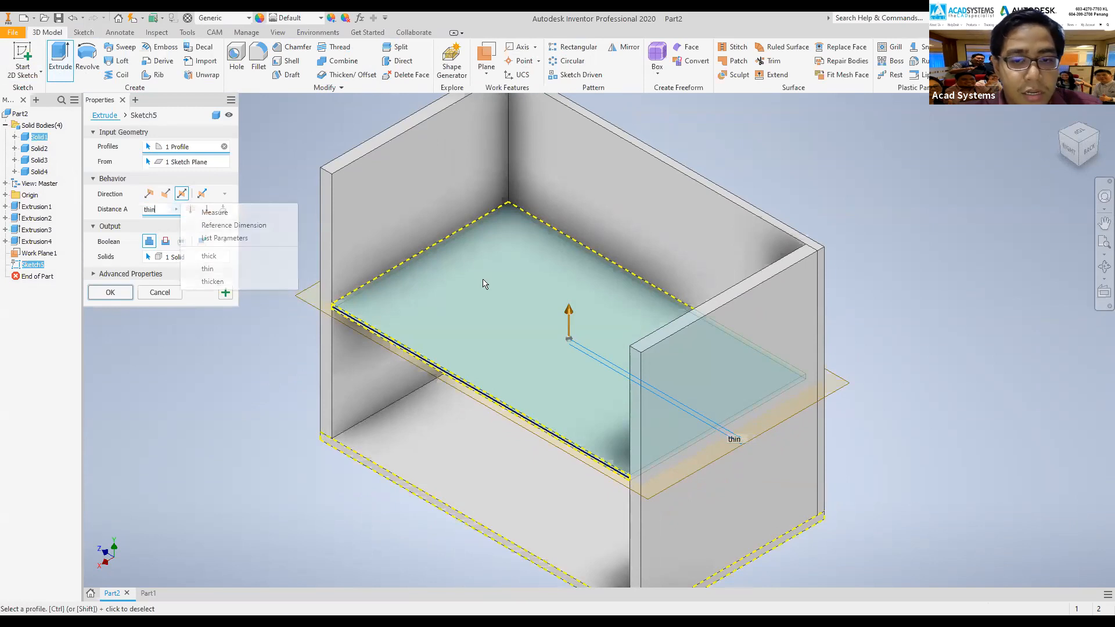
left_click(111, 293)
key("F6")
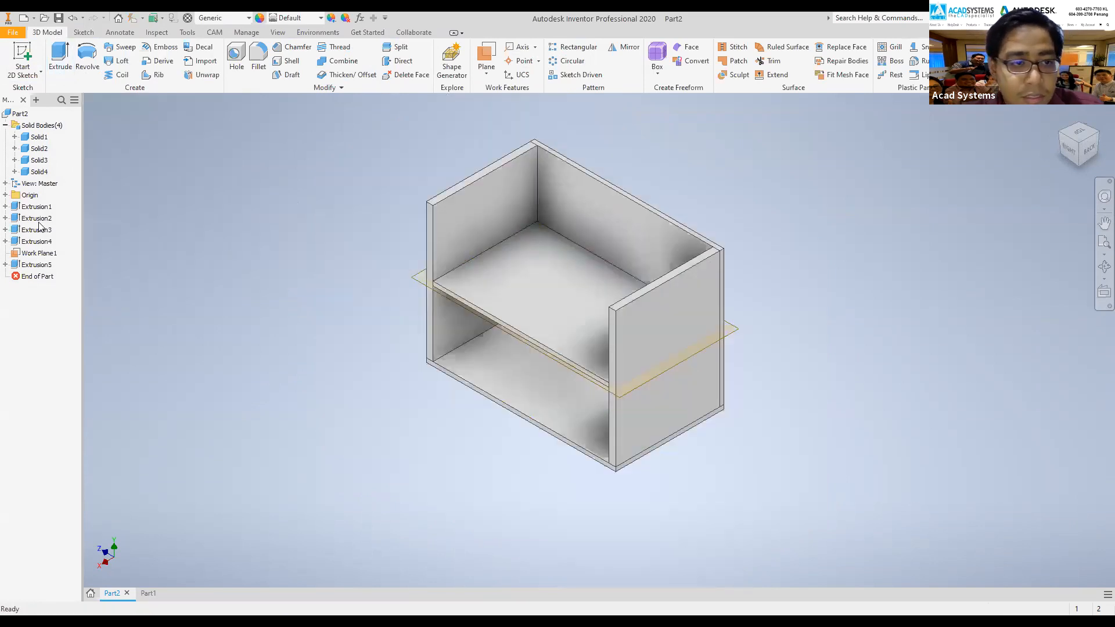
- Hide the work plane used for the shelf
right_click(34, 255)
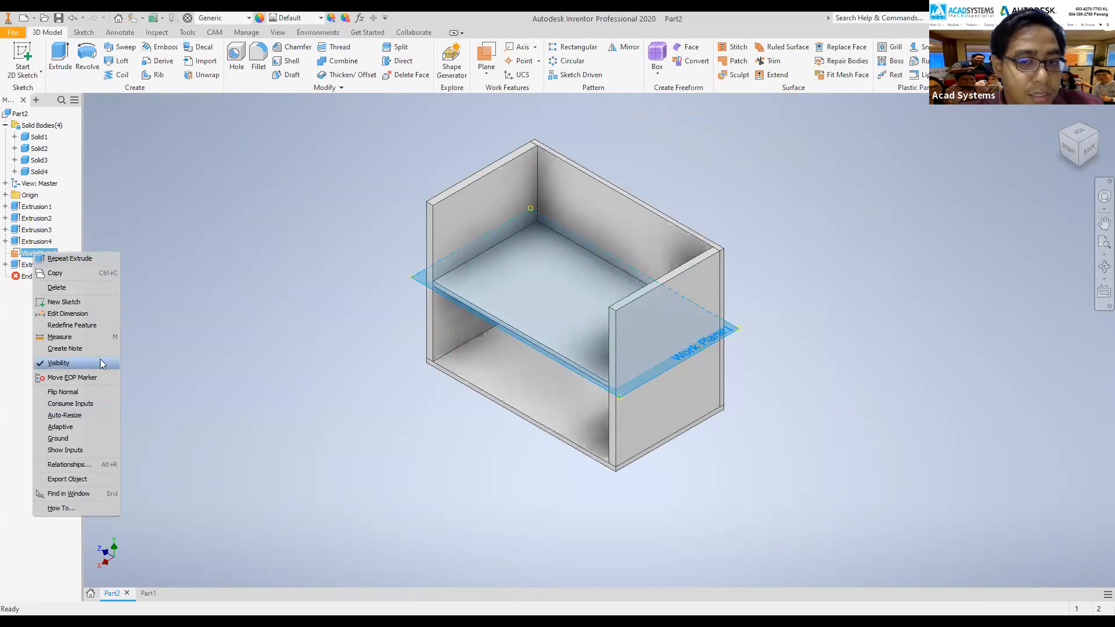
left_click(59, 363)
middle_click_drag(354, 209, 347, 244)
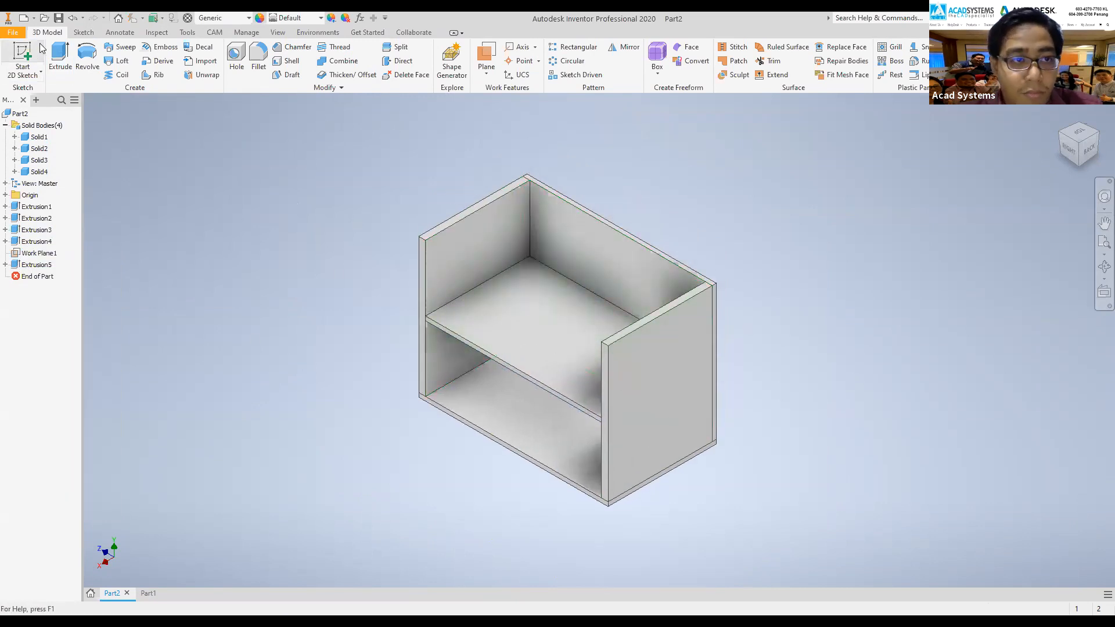
- Start a sketch on the end panel's upper edge face and draw a rectangle around the cabinet, overhanging its ends by about 88 and 97 mm
left_click(490, 204)
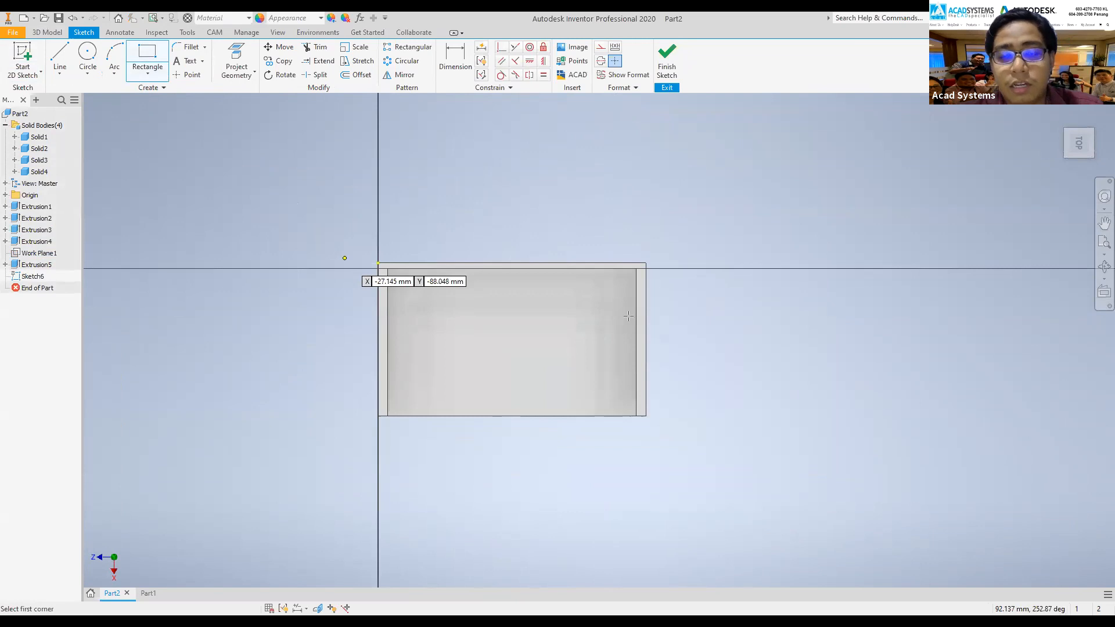
left_click(345, 258)
left_click(683, 448)
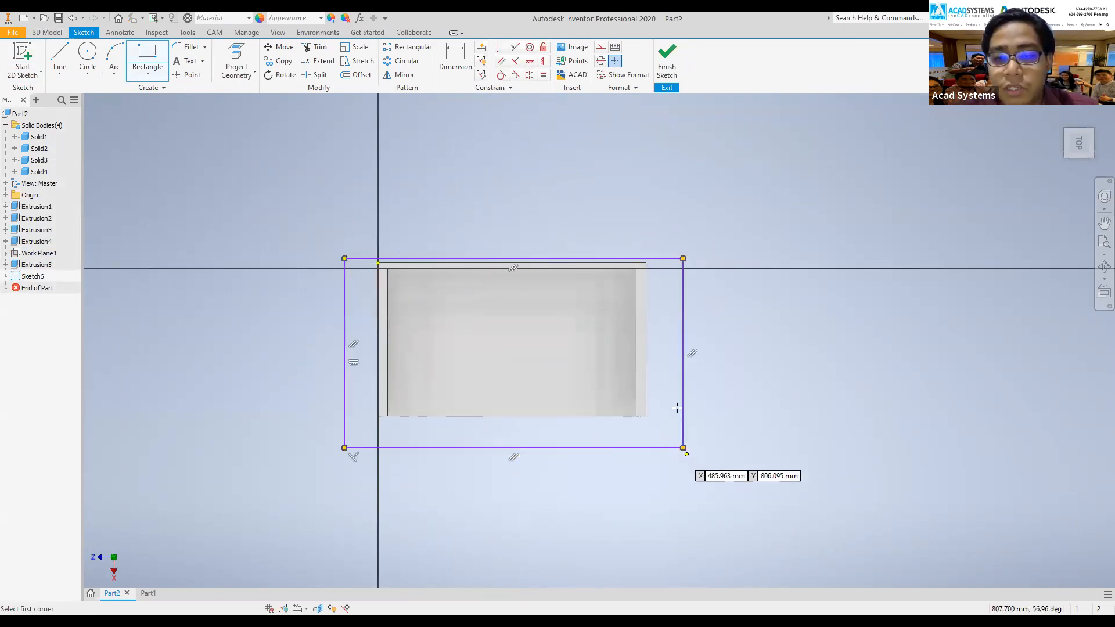
left_click(1074, 155)
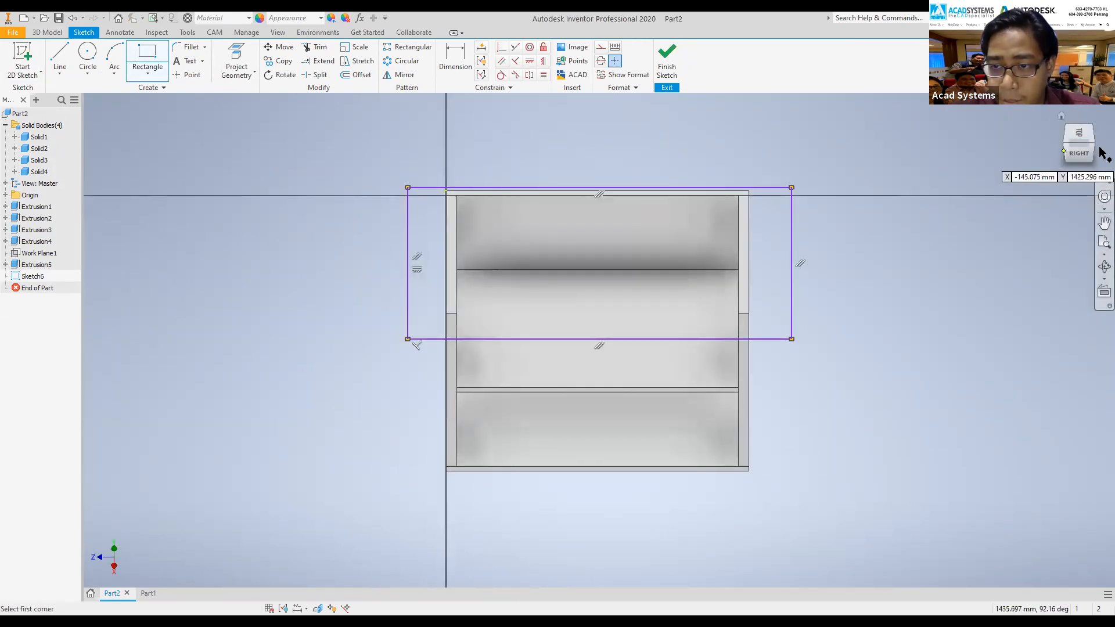
key("Escape")
key("F6")
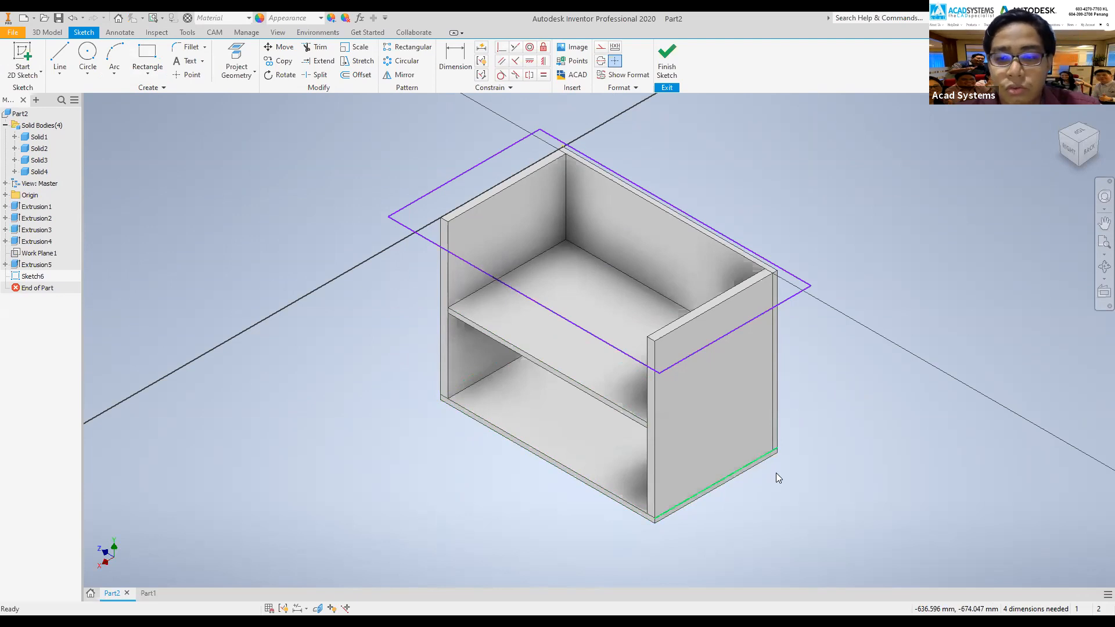
- Make the rectangle's long side next to the long vertical panel collinear with that panel's outer edge
mouse_move(777, 474)
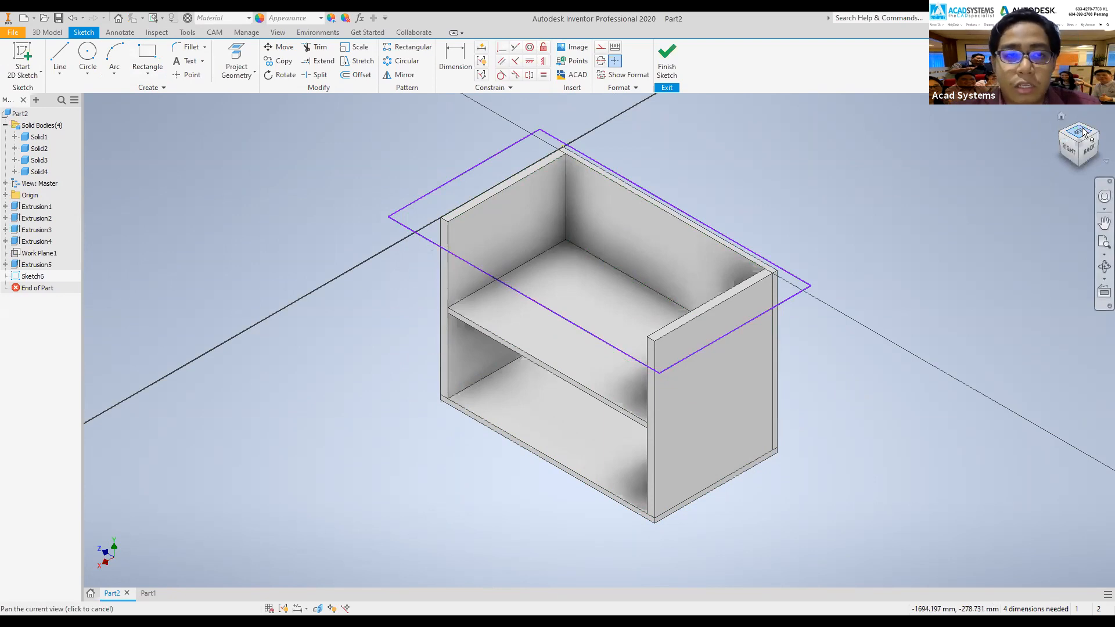
mouse_move(1082, 132)
left_mouse_down()
mouse_move(420, 177)
mouse_move(479, 155)
mouse_move(380, 128)
mouse_move(196, 150)
left_mouse_up()
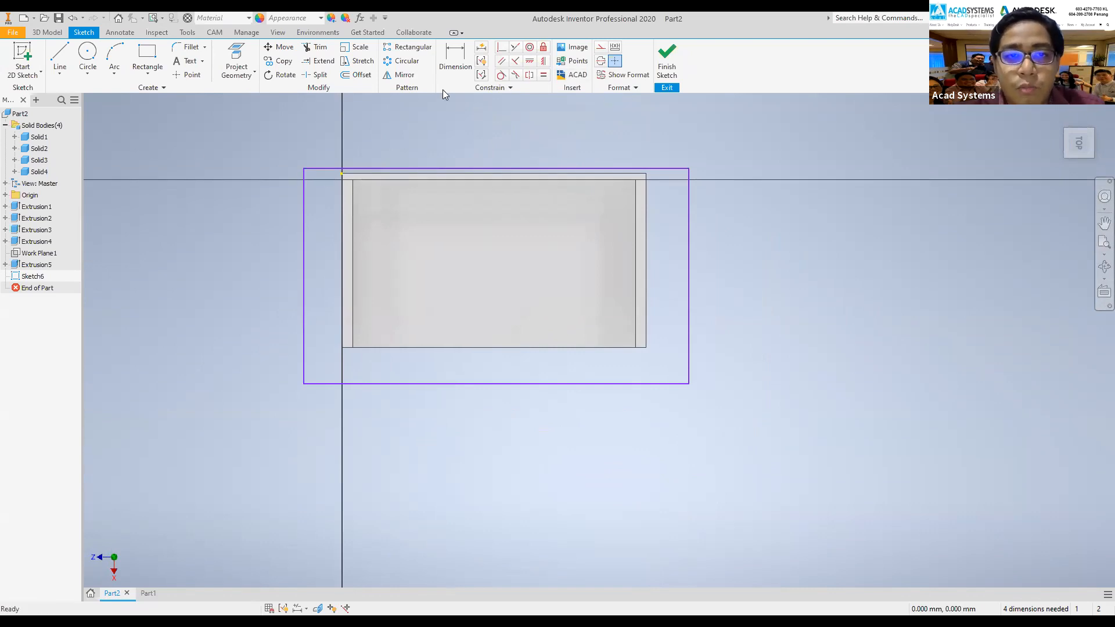
left_click(515, 47)
left_click(639, 173)
left_click(684, 169)
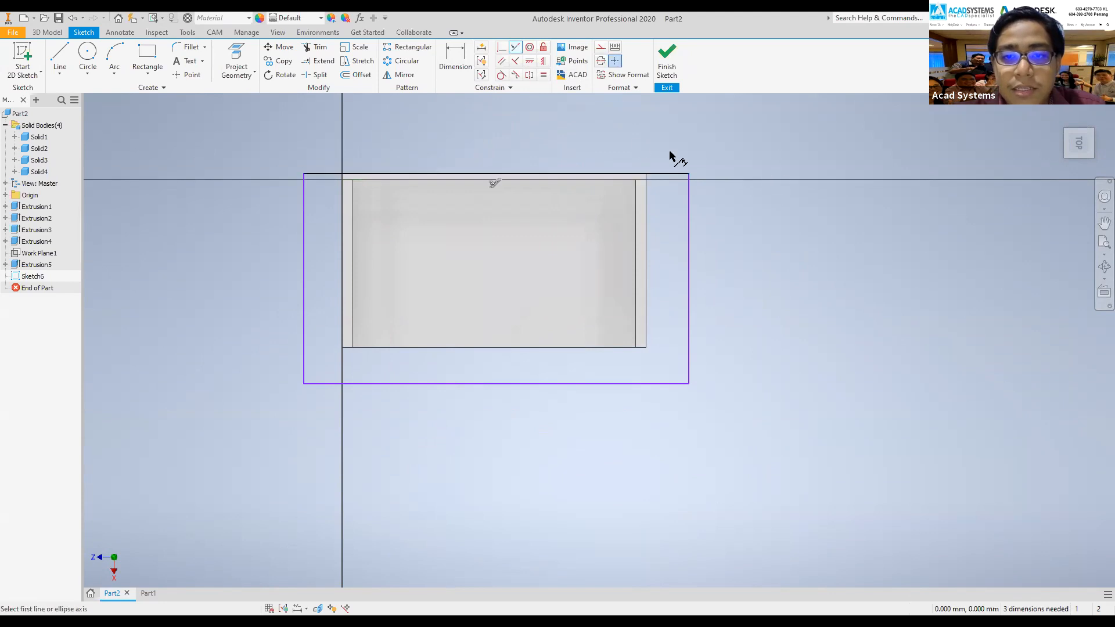
- Dimension the rectangle's overhang from the end panel's outer edge at the sketch origin, using the thicken parameter as the value
left_click(456, 58)
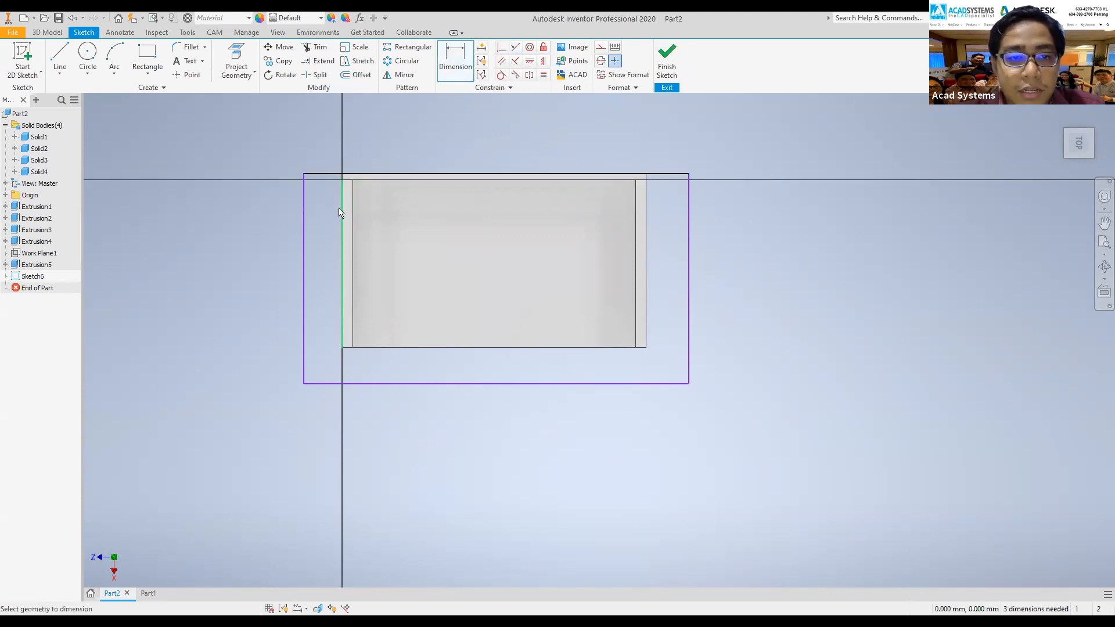
left_click(304, 216)
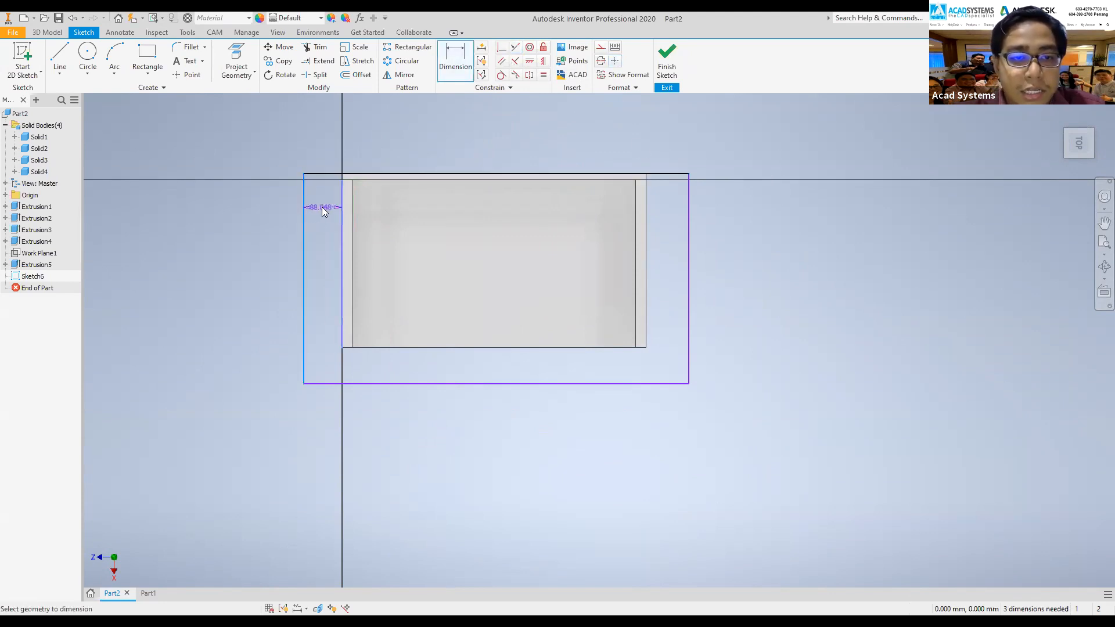
left_click(341, 242)
left_click(349, 252)
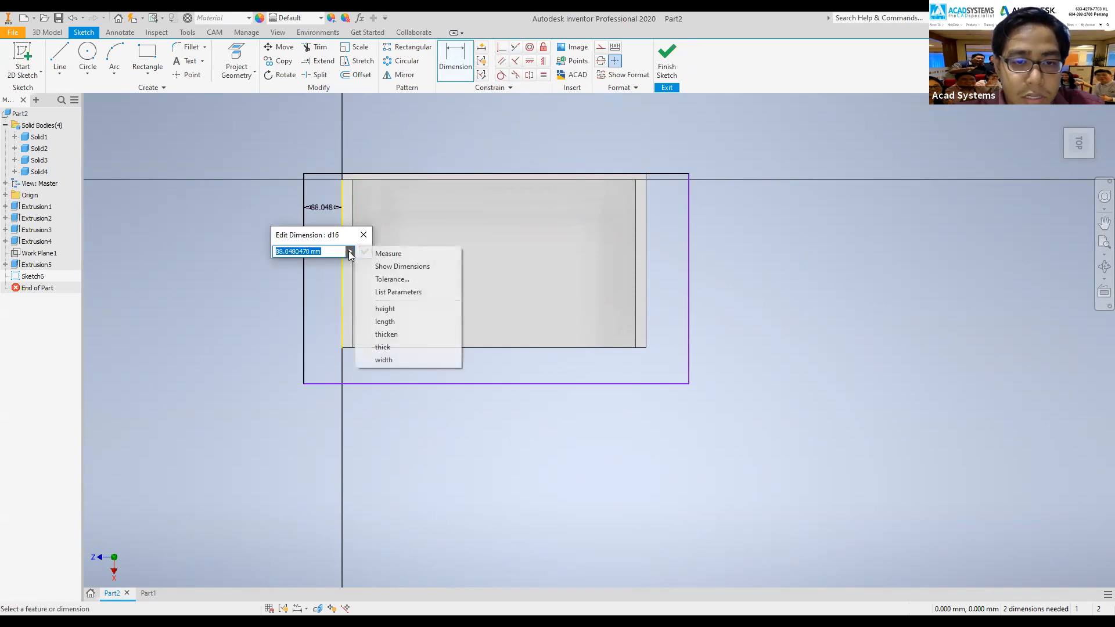
left_click(397, 335)
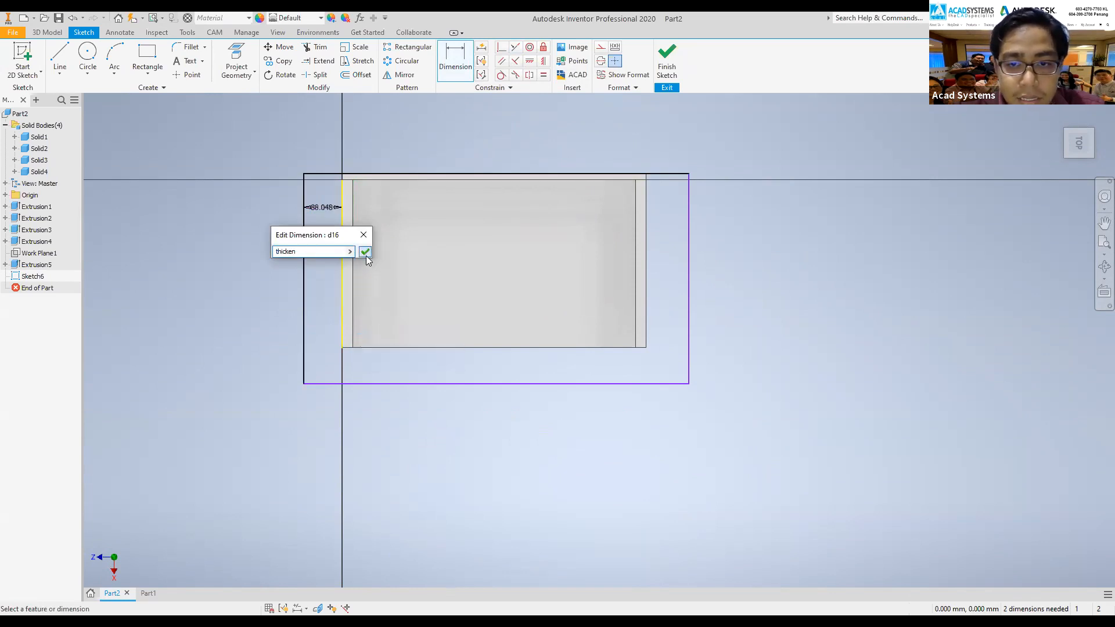
left_click(364, 252)
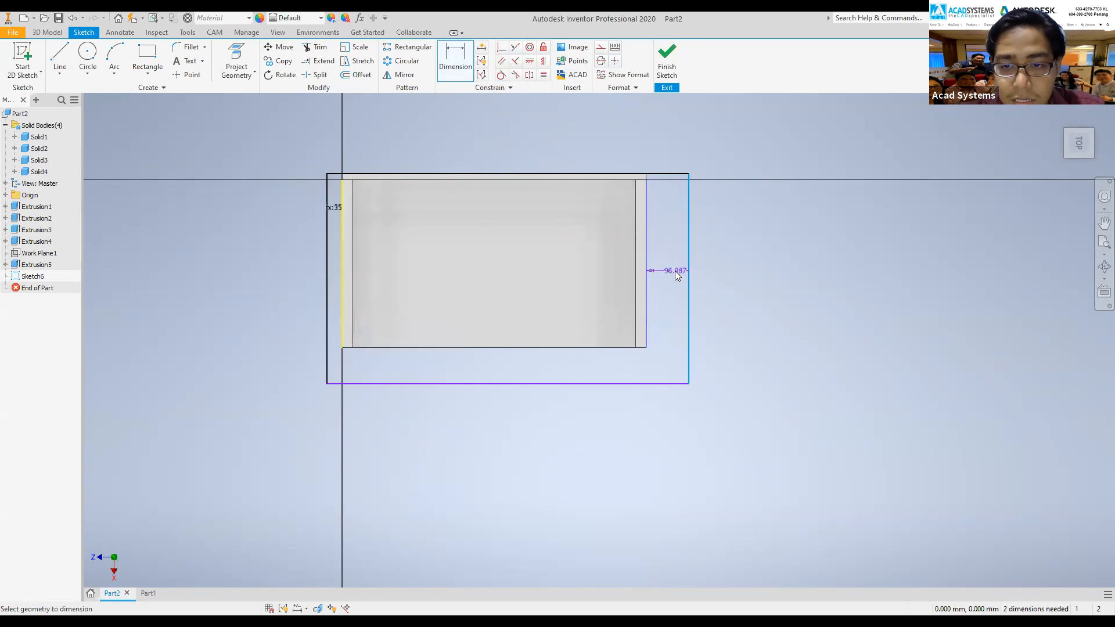
- Dimension the rectangle's overhang from the opposite end panel's outer edge, using the thicken parameter as the value
left_click(675, 270)
left_click(703, 314)
left_click(731, 373)
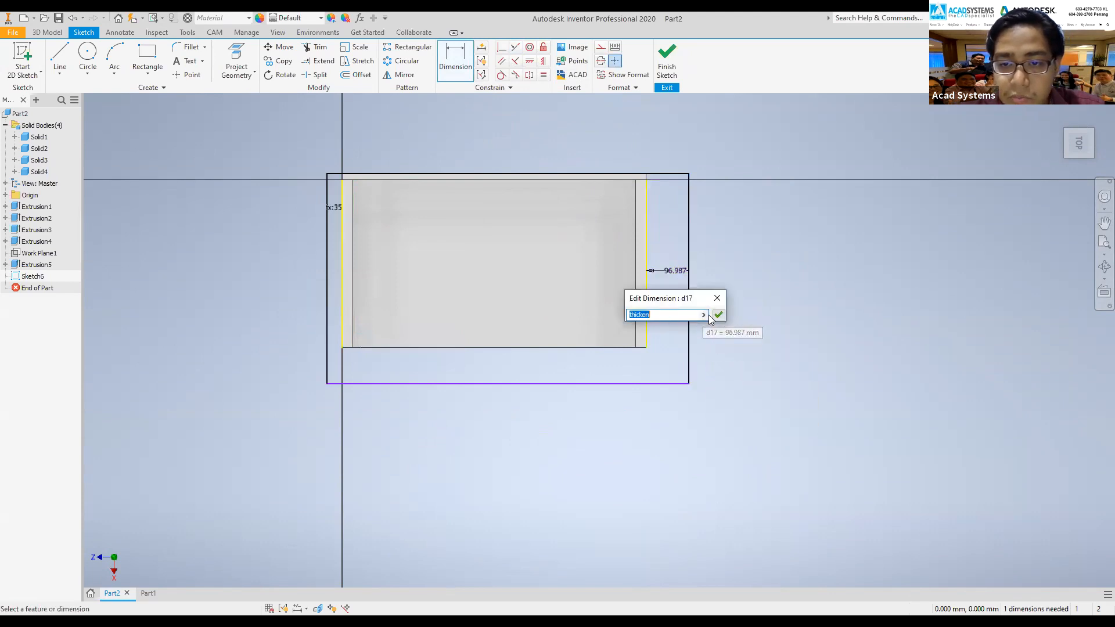
left_click(719, 315)
- Dimension the rectangle's overhang past the cabinet's open front edge, using the thicken parameter as the value
left_click(584, 382)
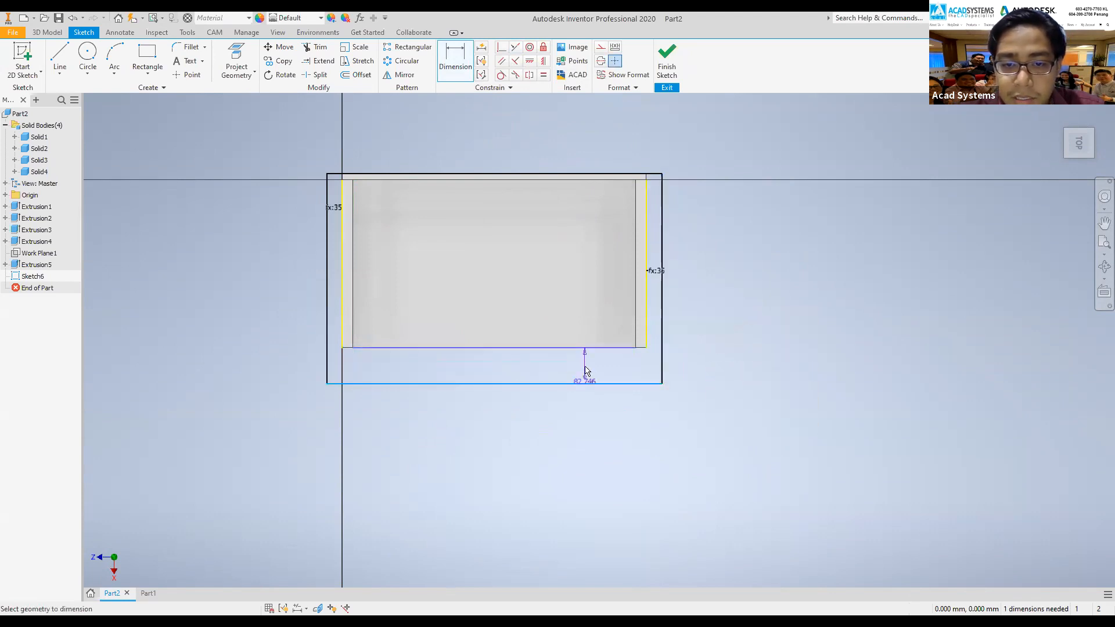
left_click(585, 365)
left_click(613, 405)
left_click(672, 462)
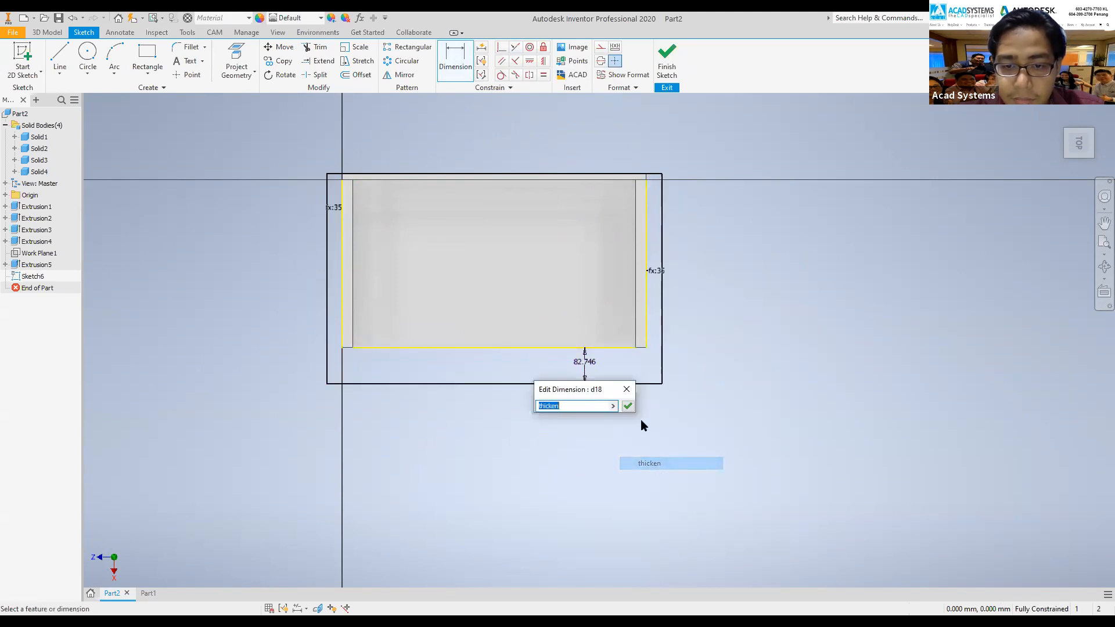
left_click(628, 406)
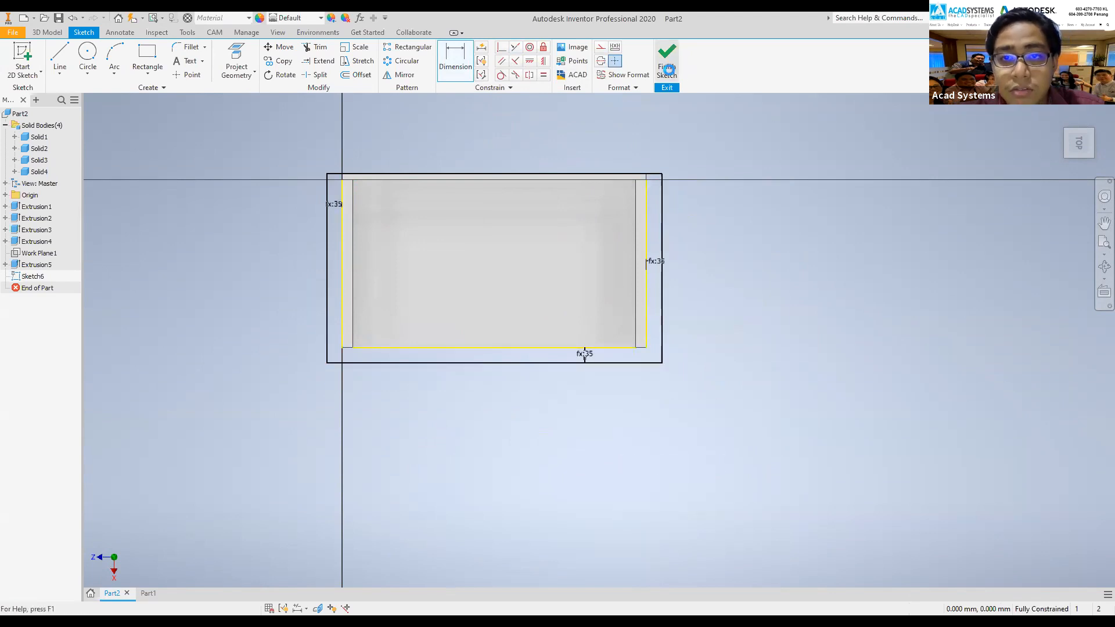
- Extrude the overhanging rectangle upward by the thicken parameter to form the cabinet's top
key("F6")
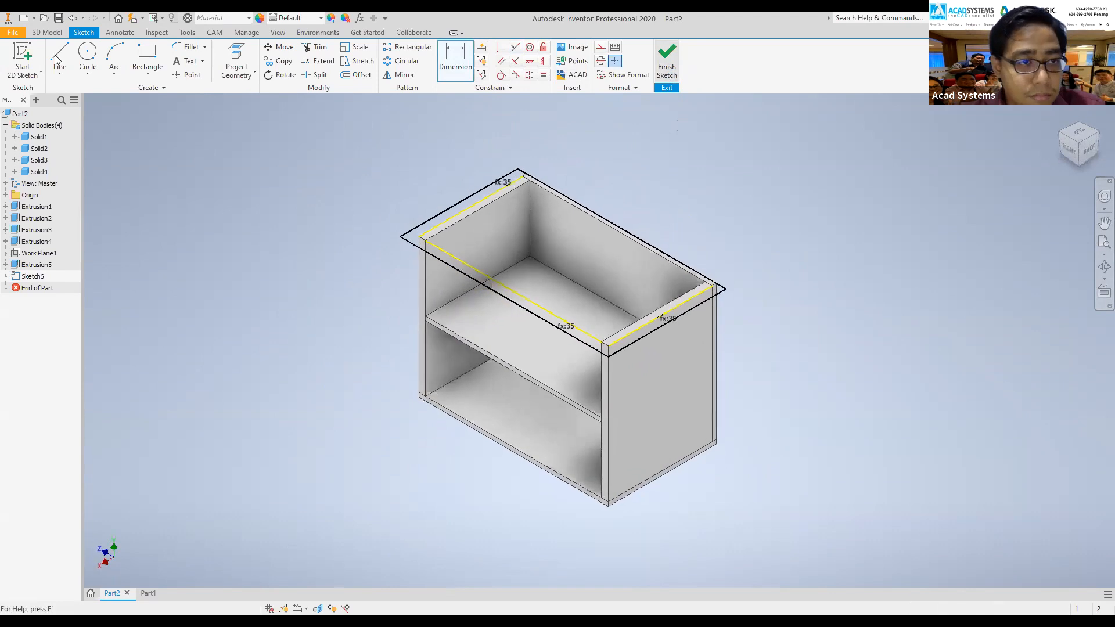
key("e")
left_click(177, 209)
left_click(209, 281)
left_click(110, 292)
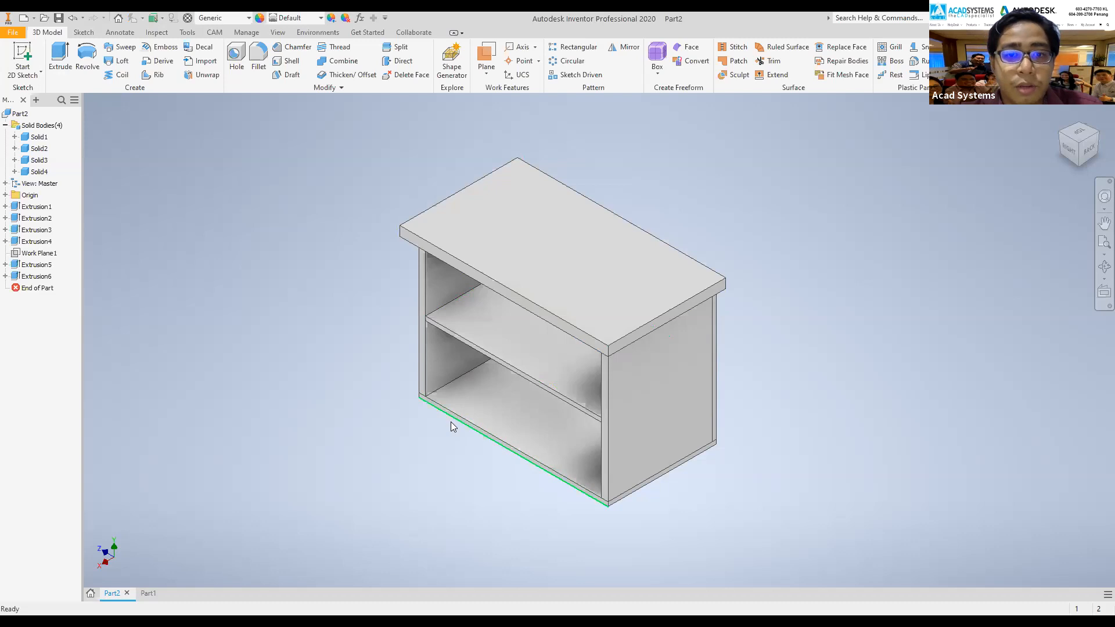
- Sketch a rectangle on the cabinet's bottom face that matches the outer corners of the overhanging top
left_click(1065, 159)
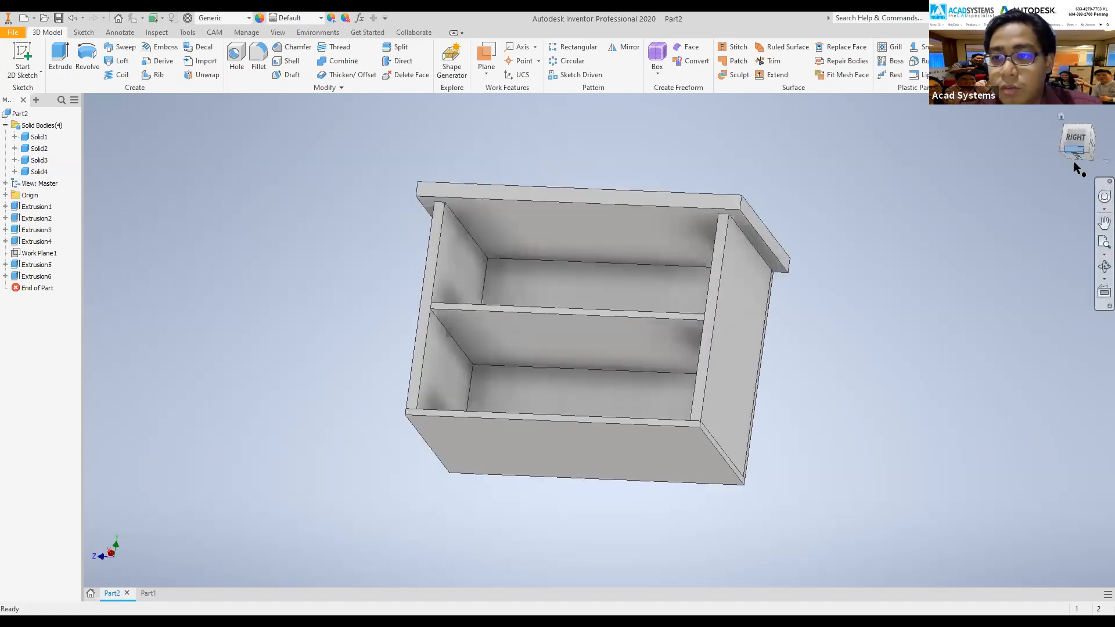
left_click(1087, 160)
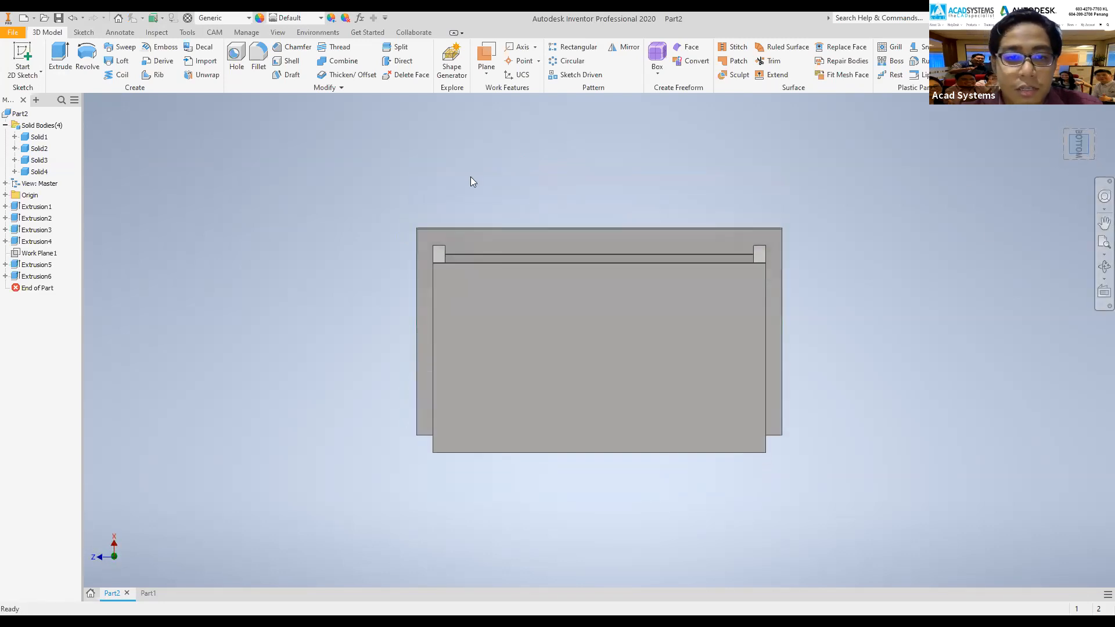
left_click(22, 58)
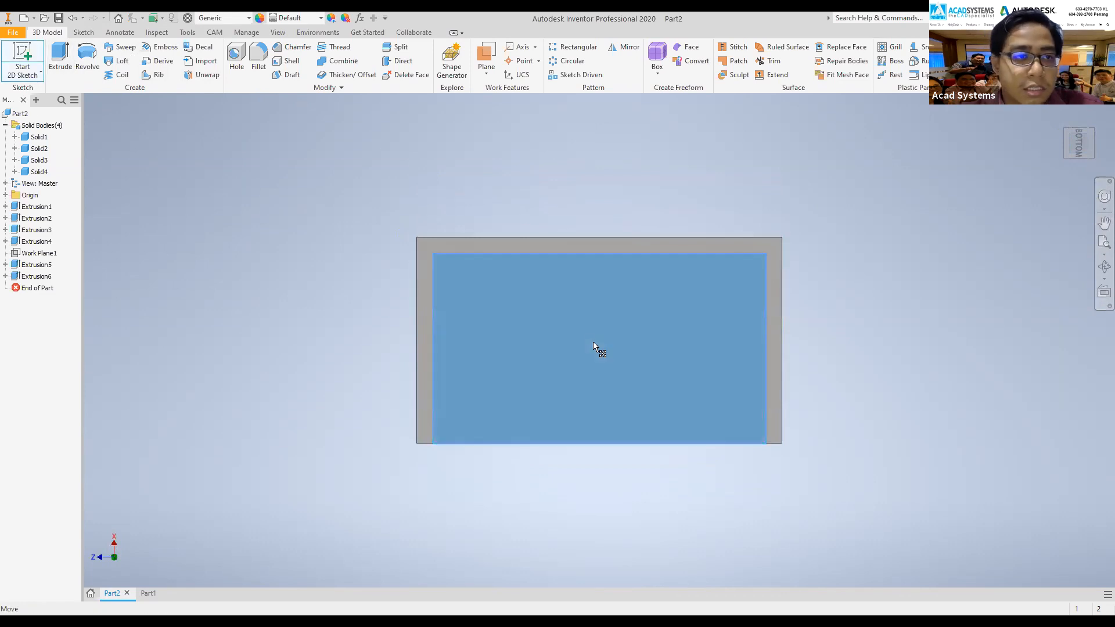
left_click(593, 342)
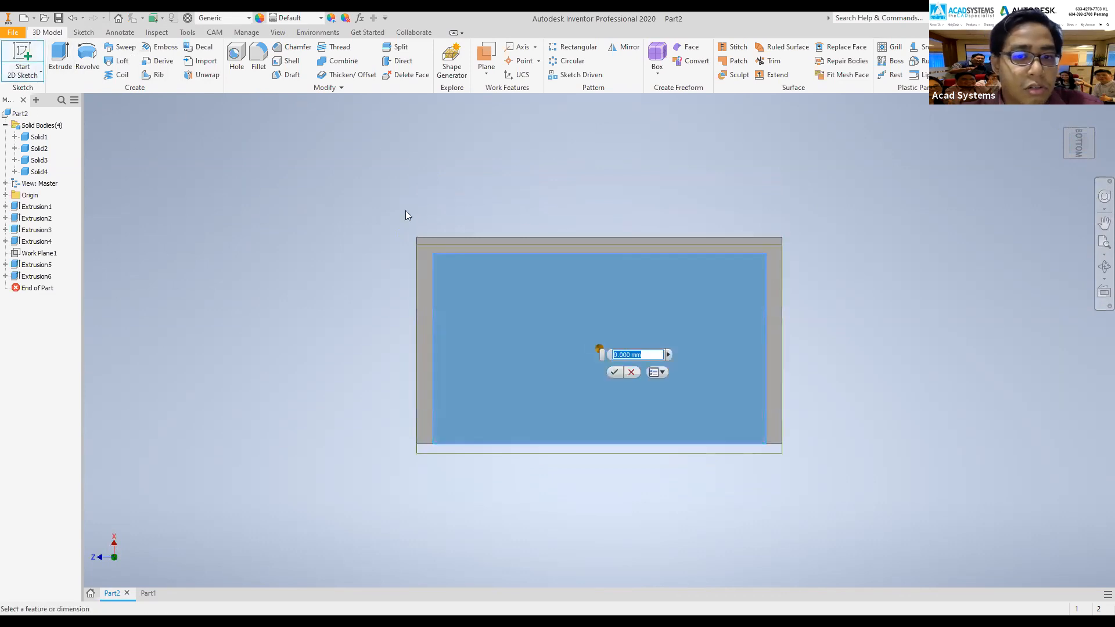
left_click(619, 372)
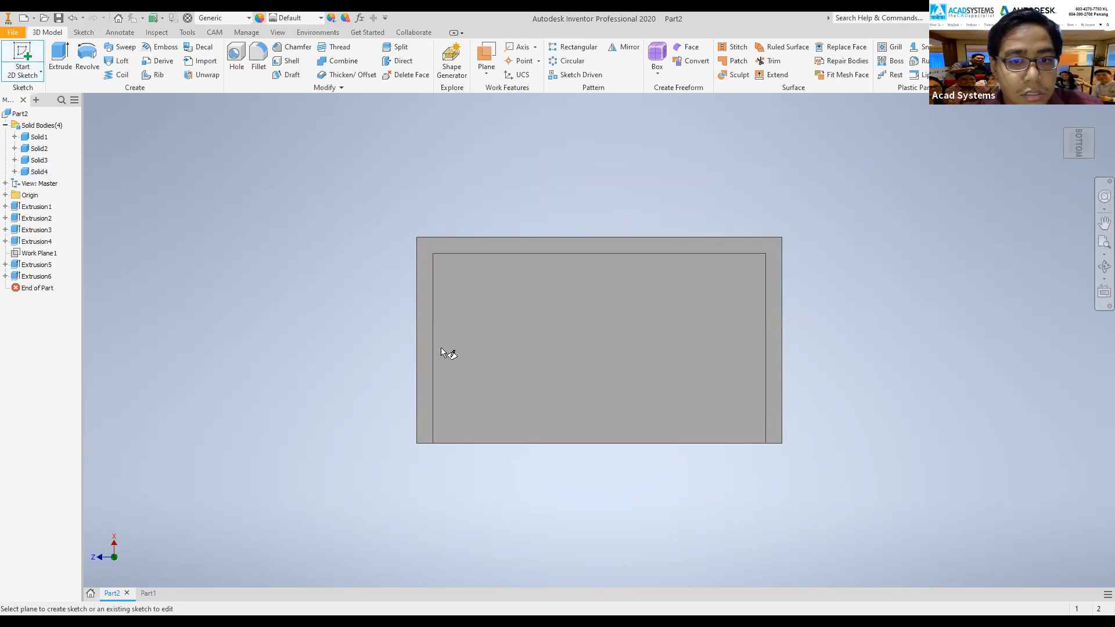
key("r")
left_click(311, 227)
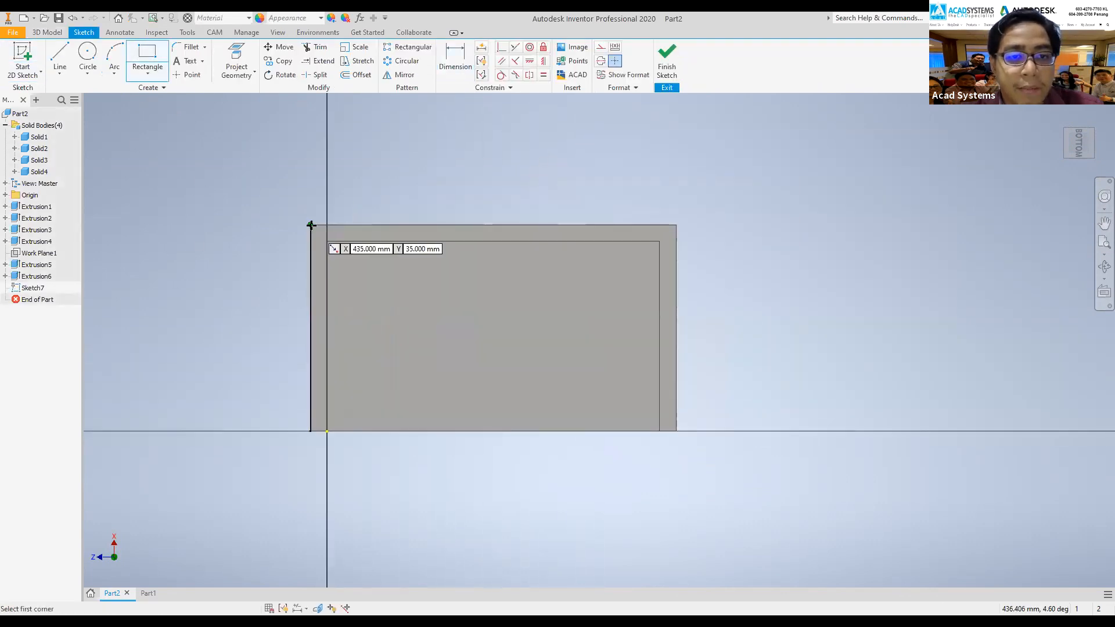
left_click(677, 432)
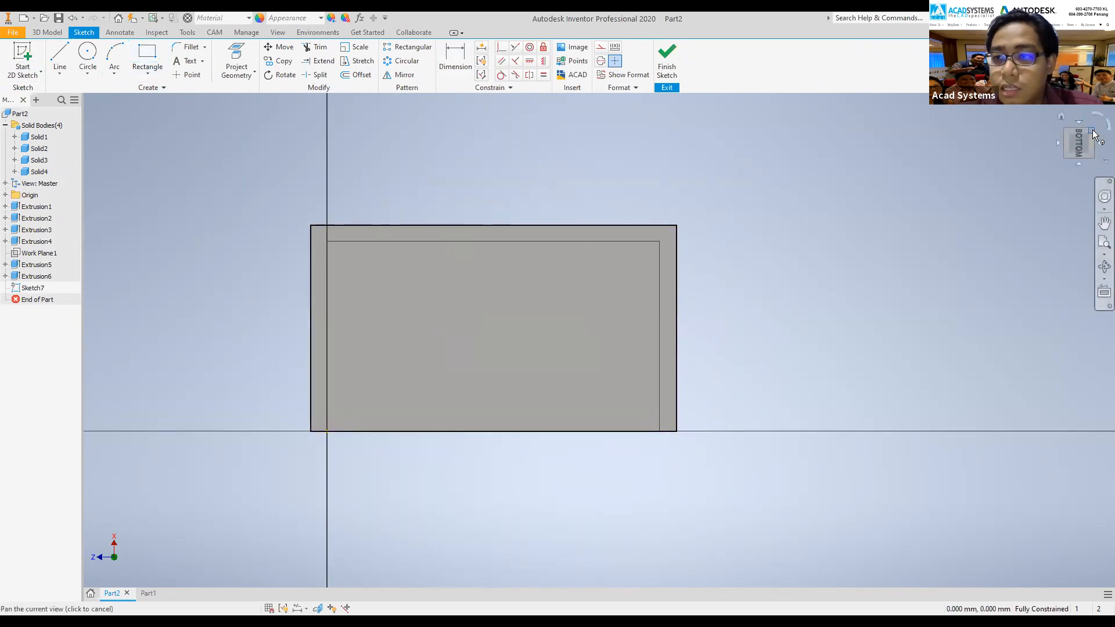
left_click(1057, 138)
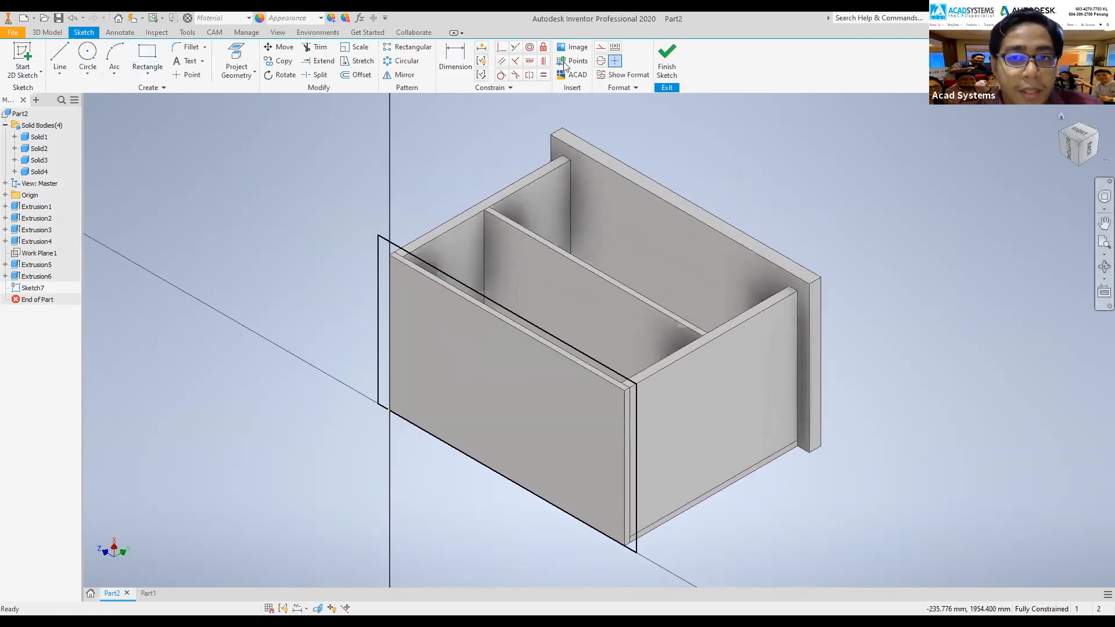
left_click(667, 58)
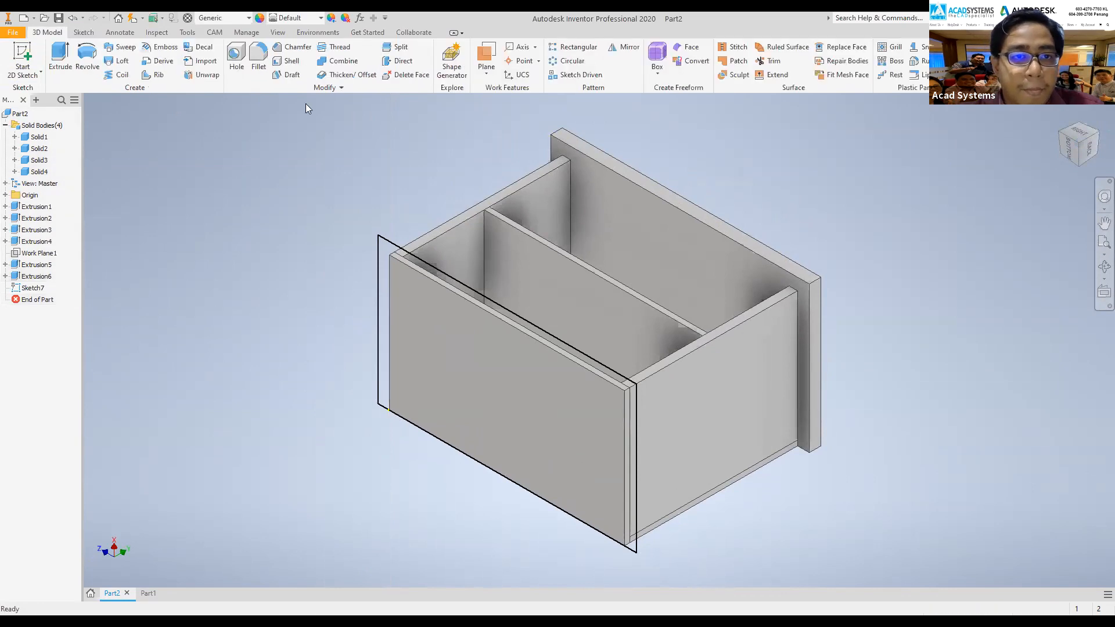
- Extrude the bottom rectangle outward by the thicken parameter, joined to the existing solid, to form the cabinet's base
left_click(60, 58)
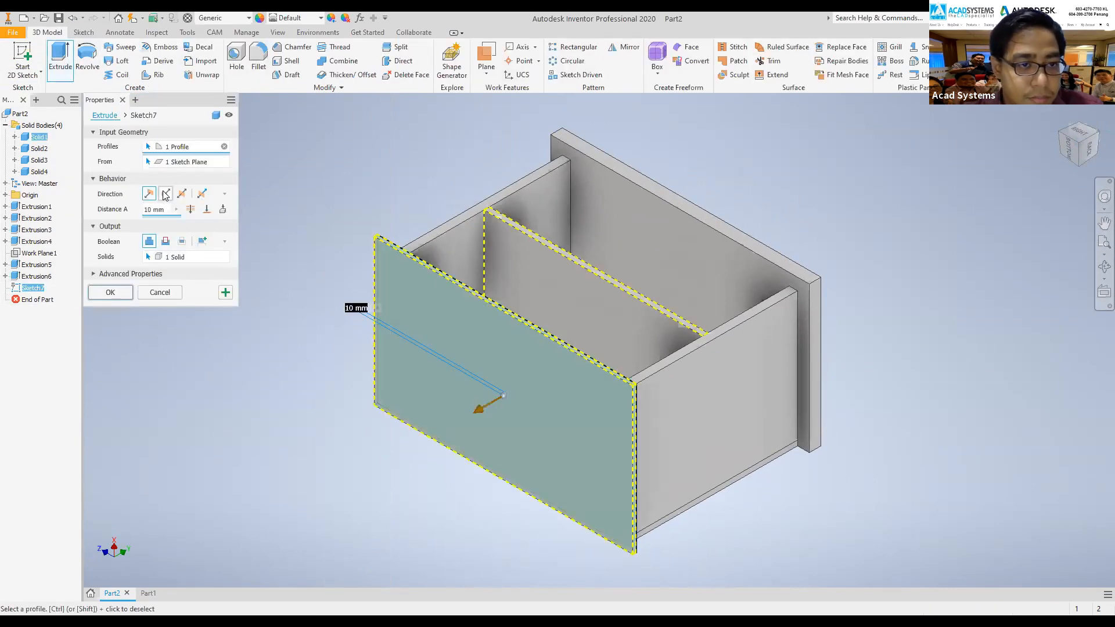
left_click(150, 194)
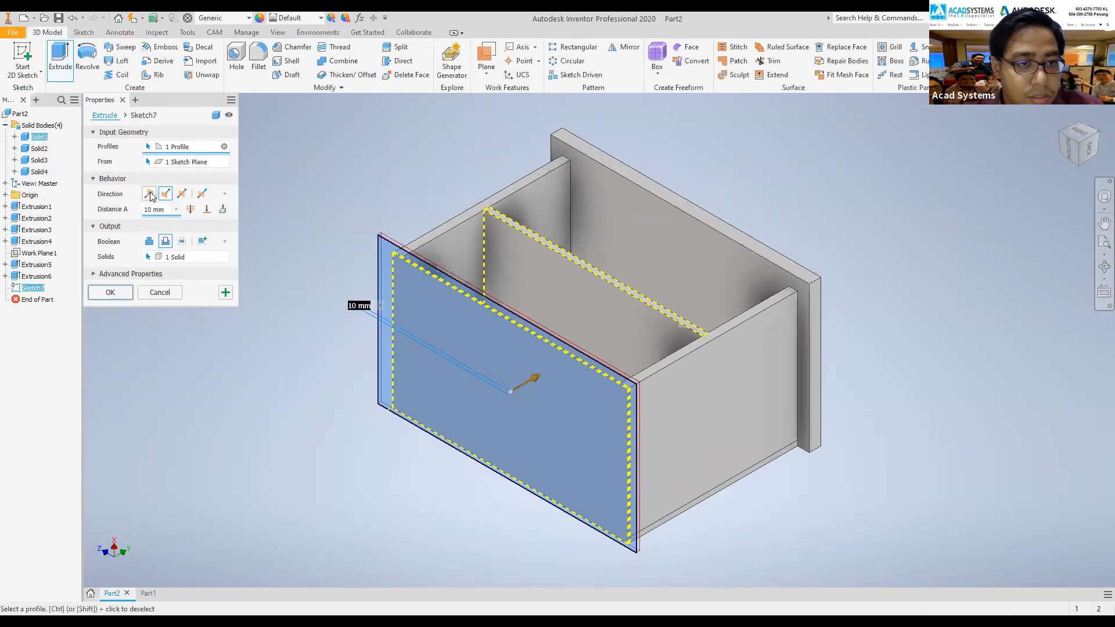
left_click(176, 209)
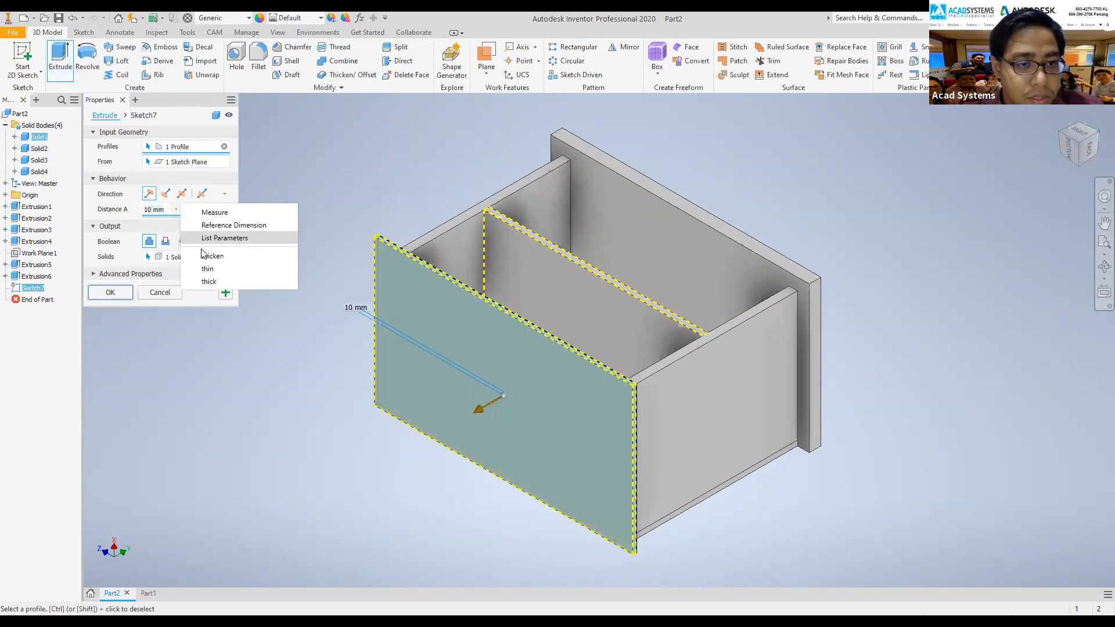
left_click(113, 292)
- Assign the Wood (Cherry) material from the Inventor Material Library to the cabinet part
left_click_drag(1073, 124, 1066, 128)
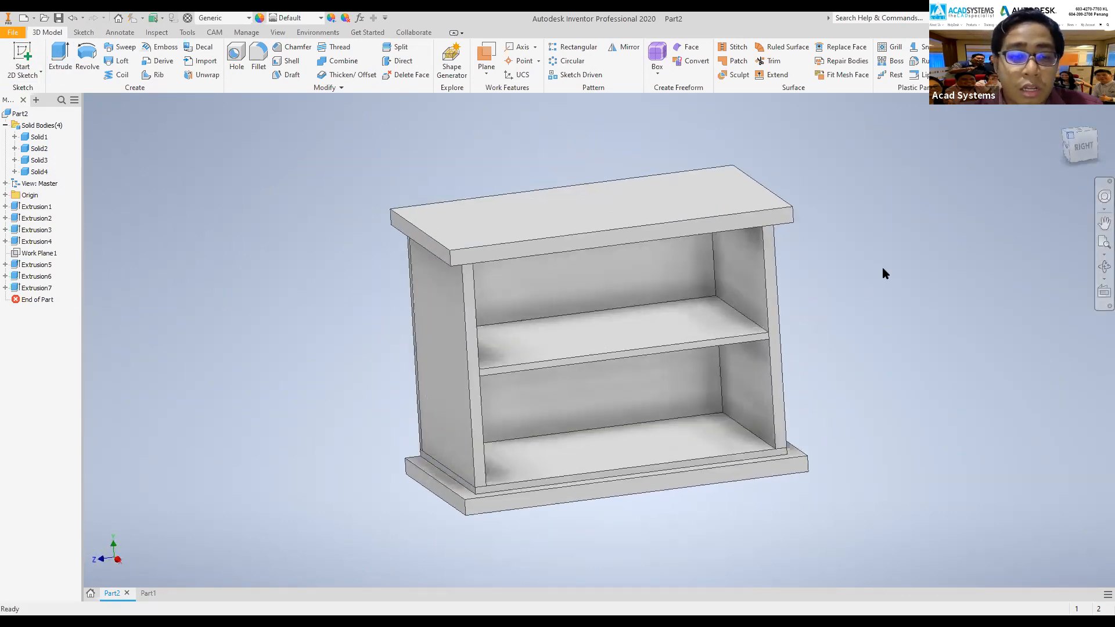
middle_click_drag(464, 171, 246, 20)
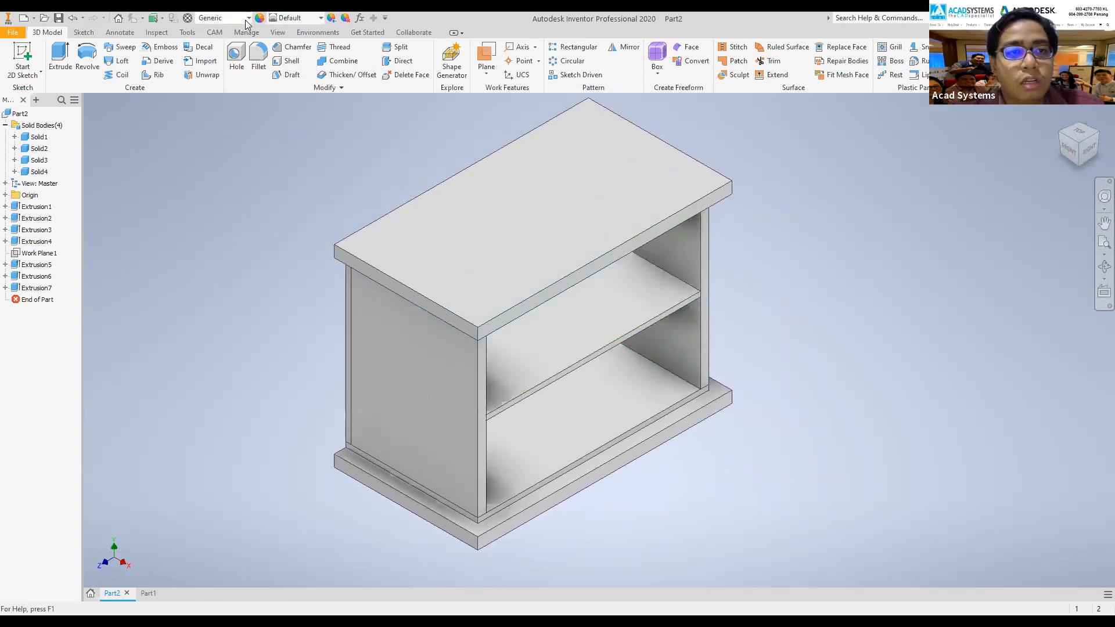
left_click(245, 20)
left_click(372, 106)
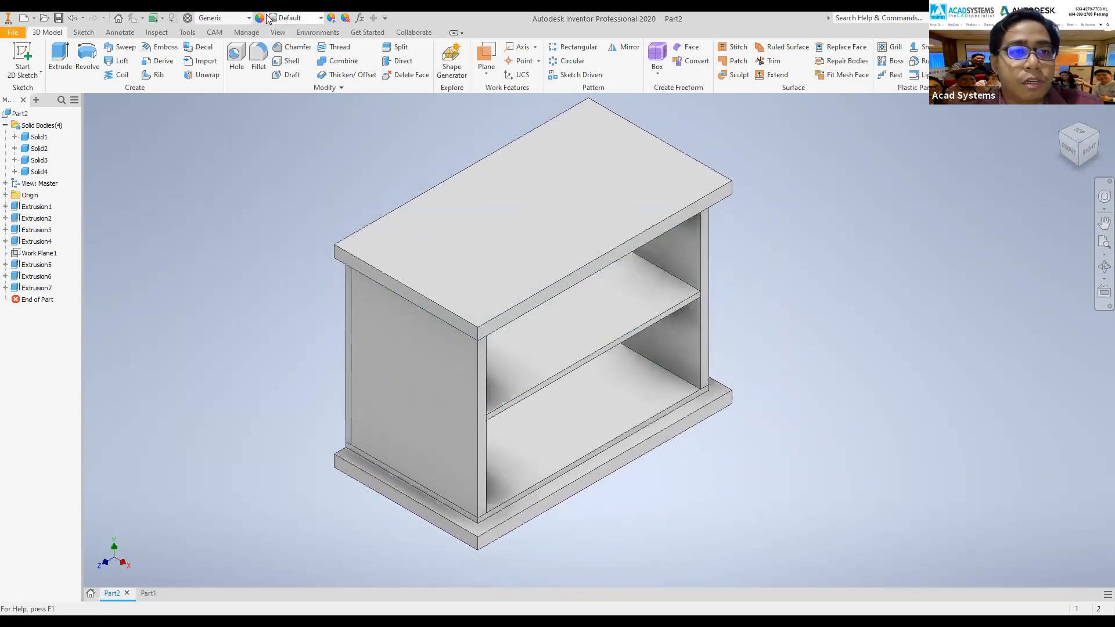
left_click(233, 18)
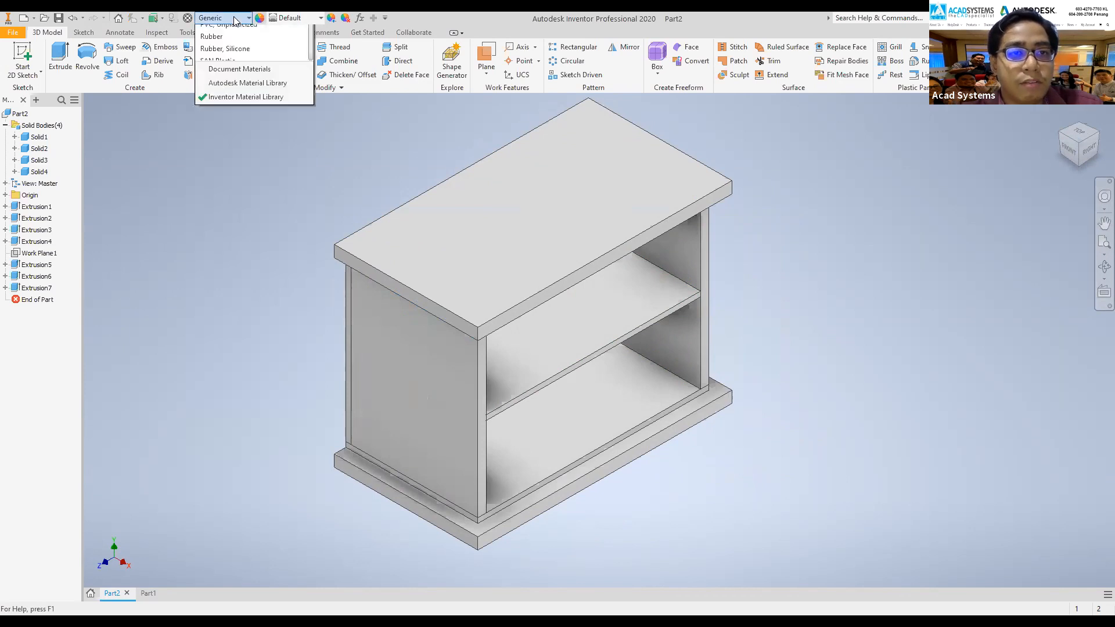
scroll(267, 232, "down", 10)
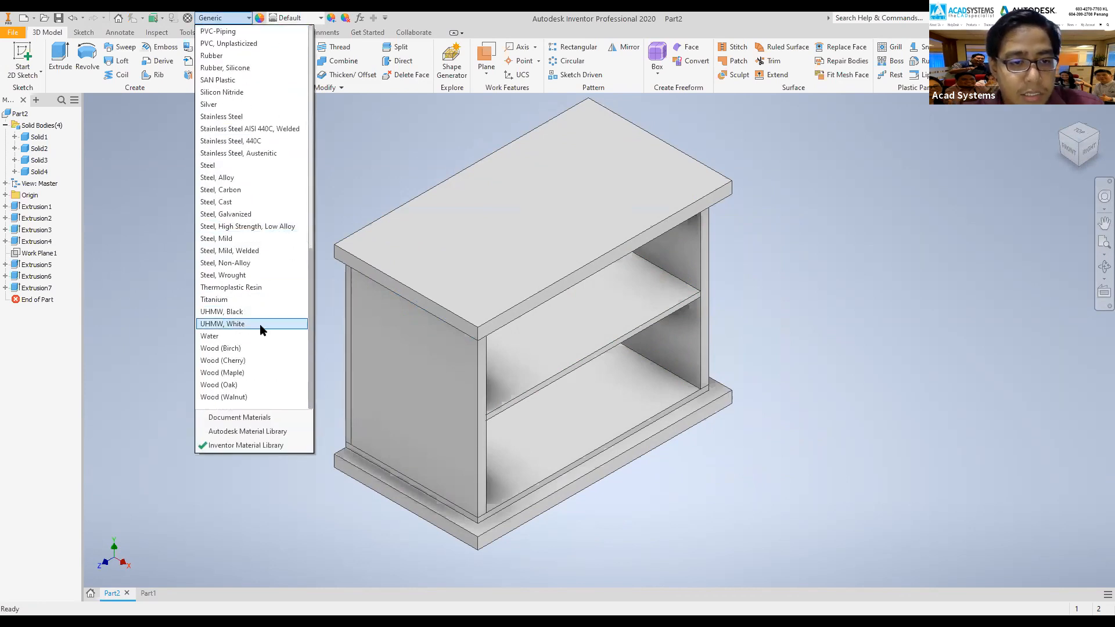
left_click(252, 361)
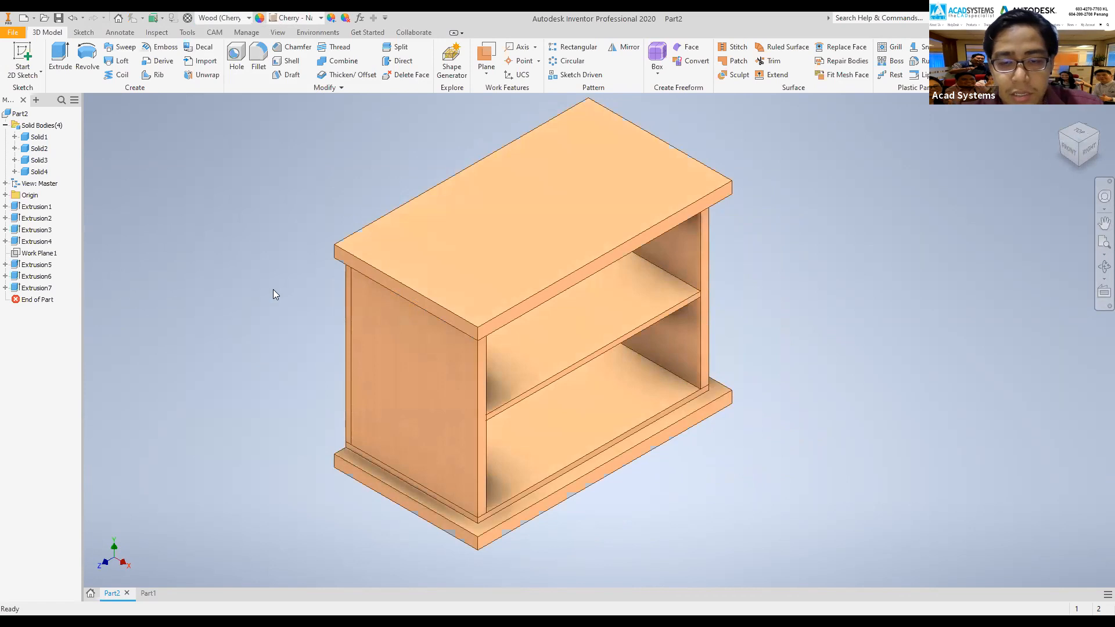
- Examine the cabinet's wood finish and end panel, and look at the flower pattern in the Part1 document
middle_click_drag(877, 373, 934, 371)
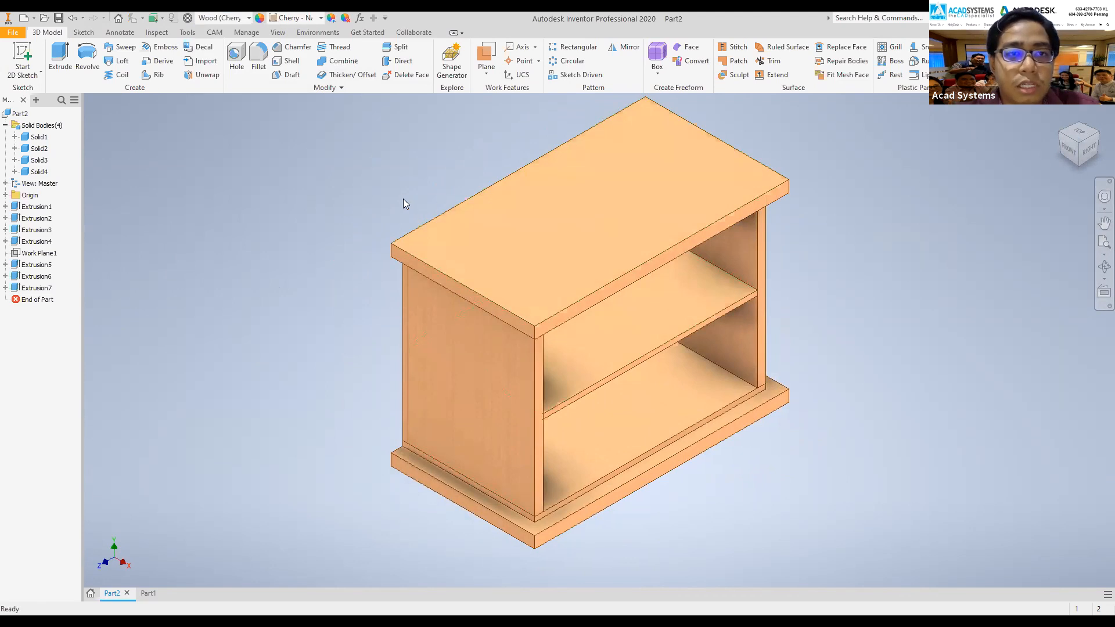
middle_click_drag(403, 199, 382, 177)
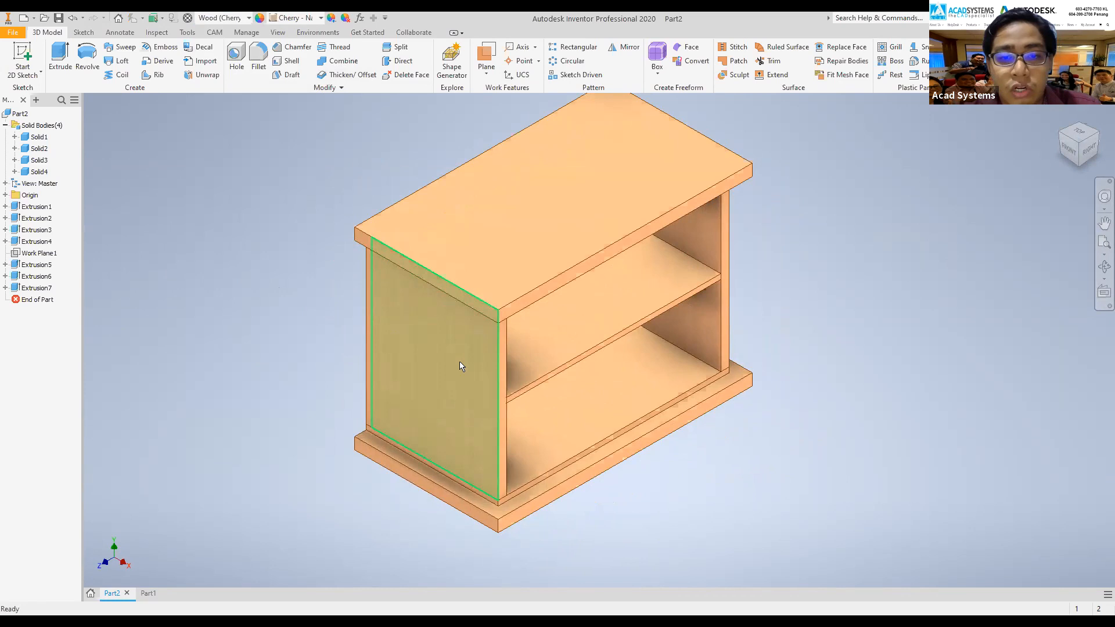
scroll(384, 330, "down", 3)
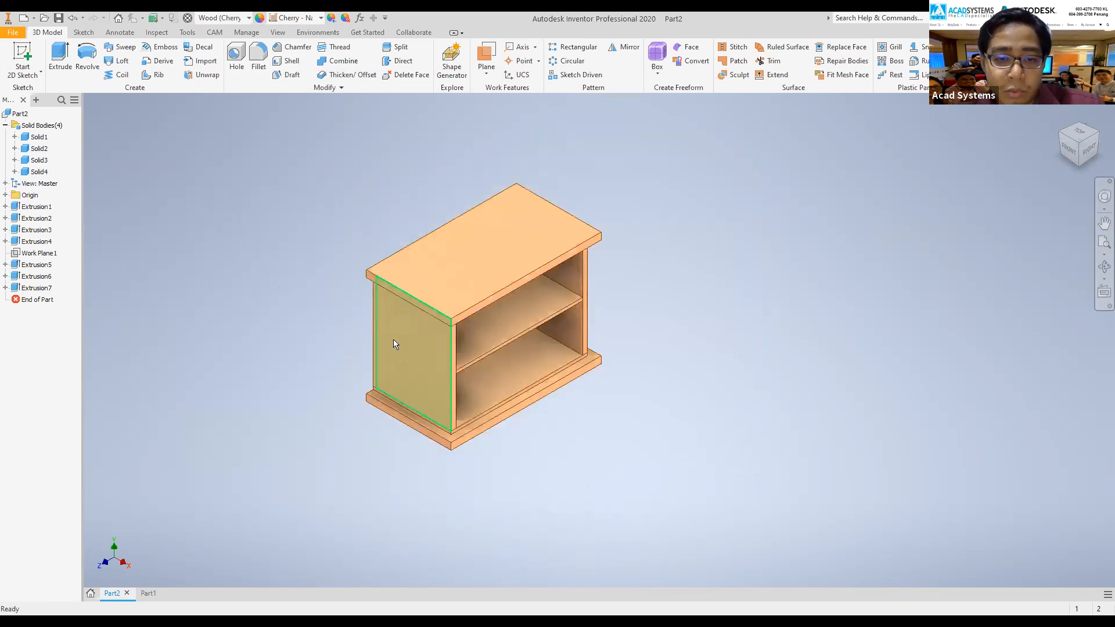
scroll(393, 337, "up", 4)
scroll(433, 336, "up", 3)
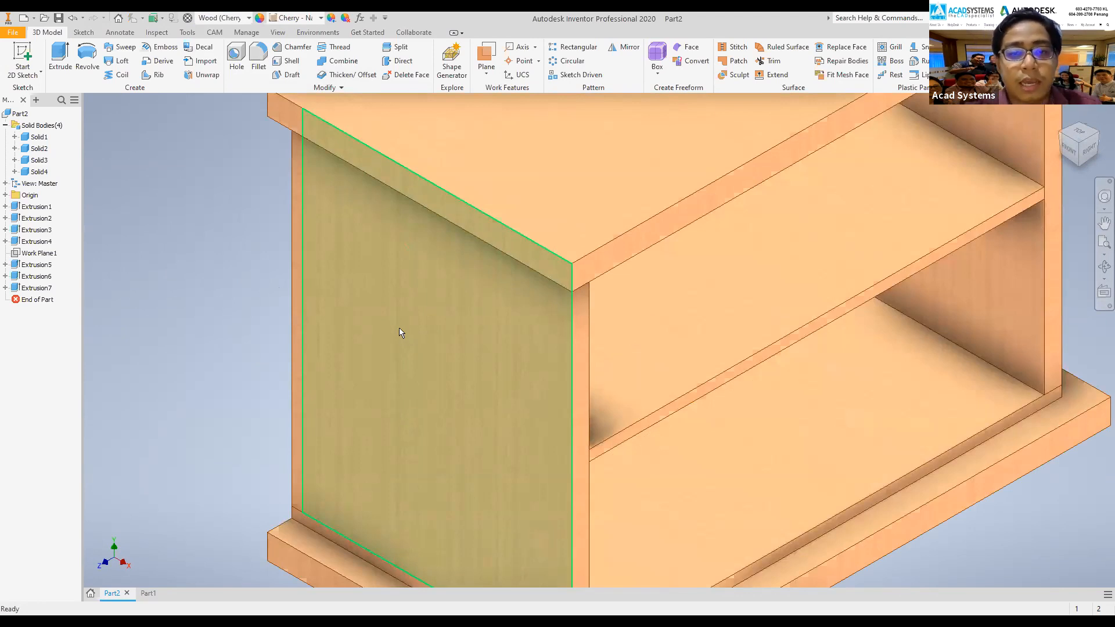
scroll(265, 298, "down", 3)
middle_click_drag(231, 295, 251, 300)
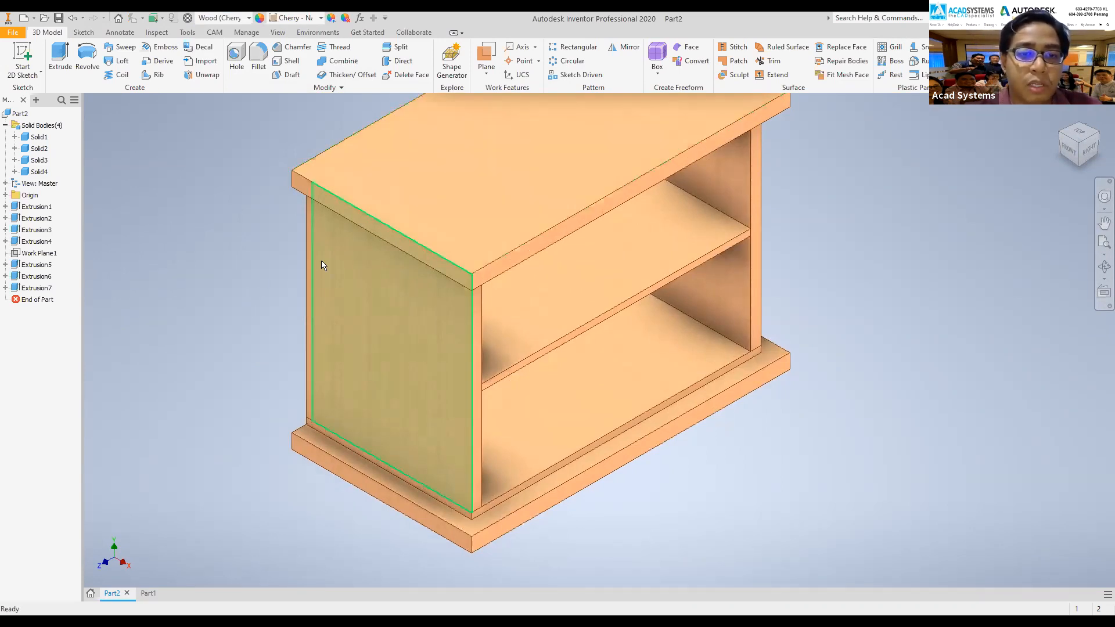
left_click(149, 594)
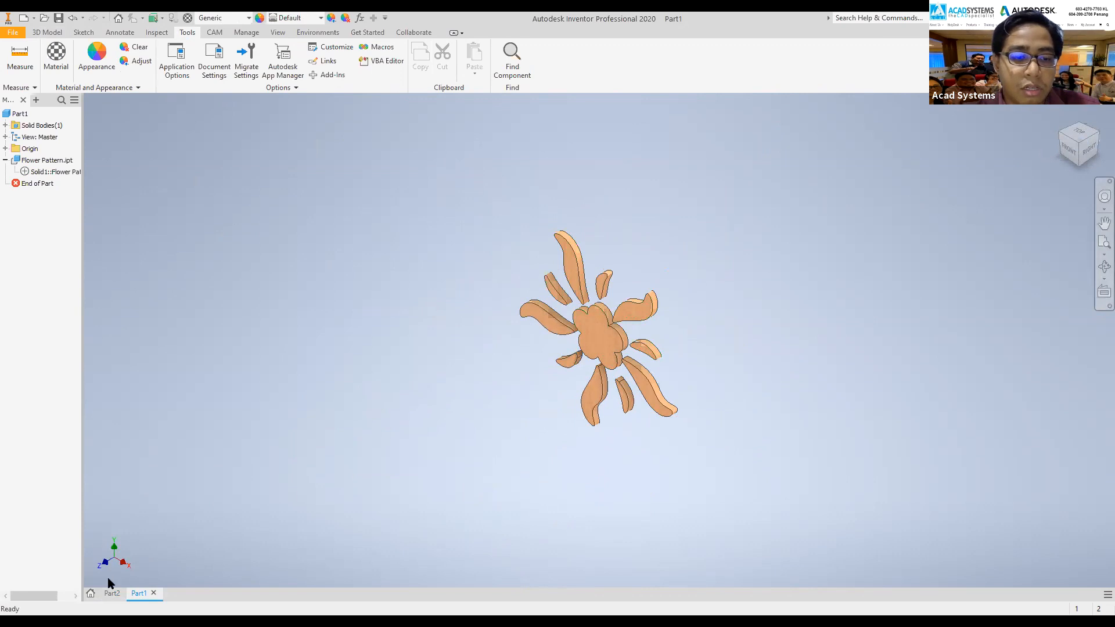
left_click(112, 593)
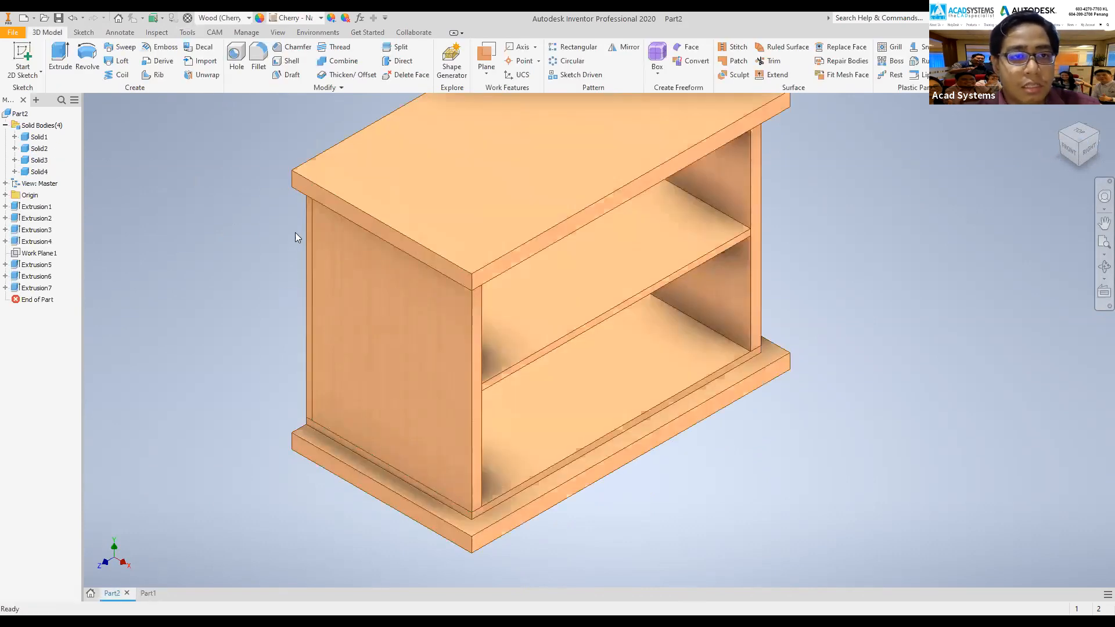
- Derive the Flower Pattern part file from the Pattern folder into the cabinet part as a separate solid body
left_click(164, 61)
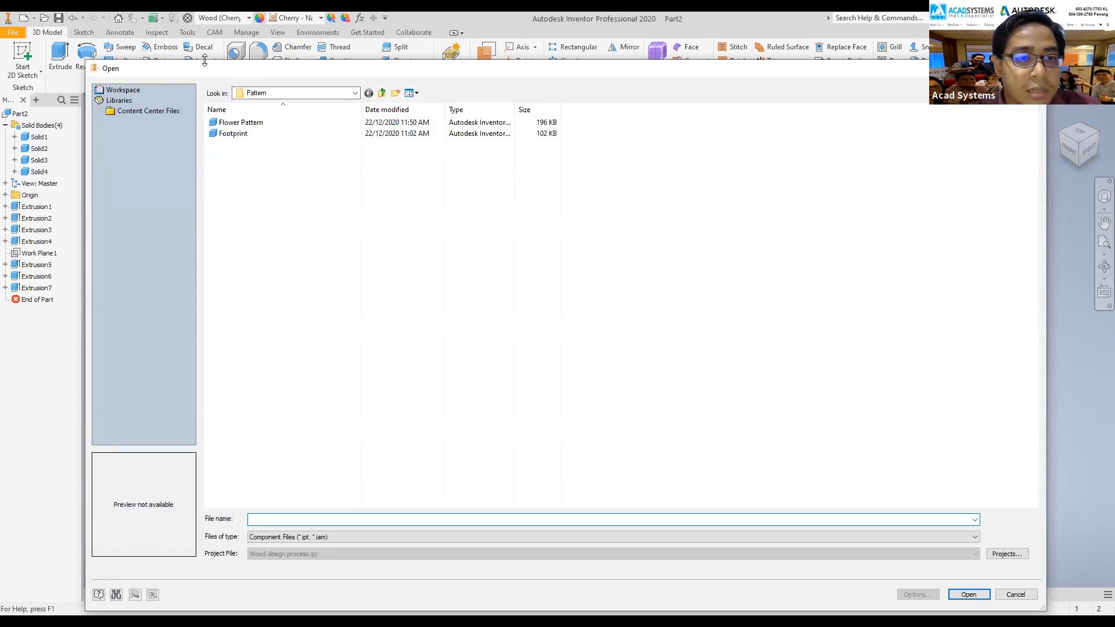
left_click(243, 122)
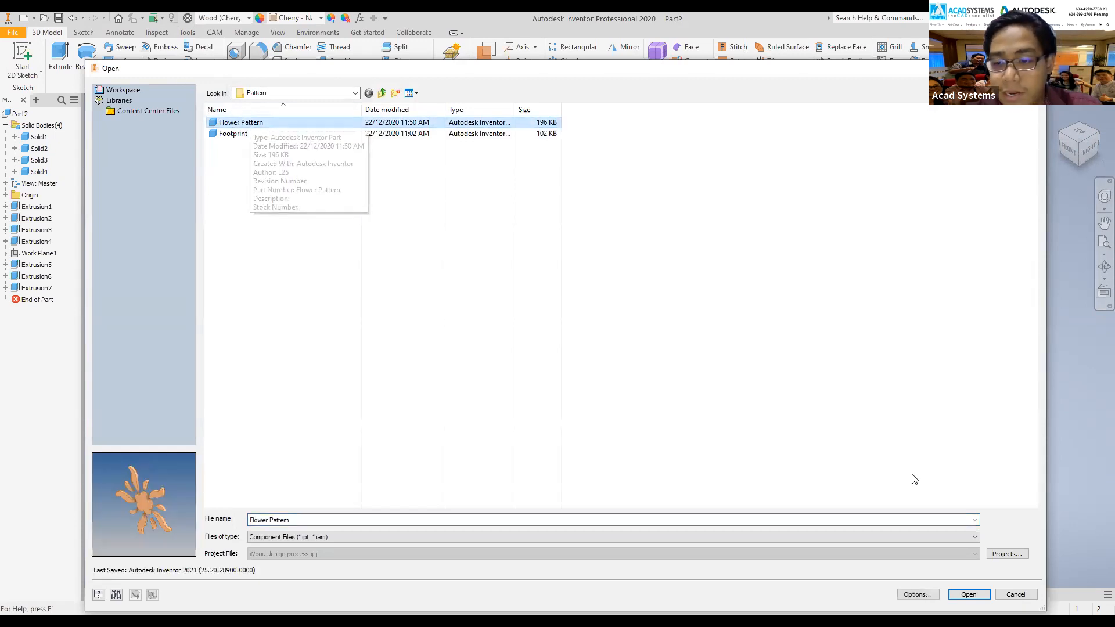
left_click(969, 594)
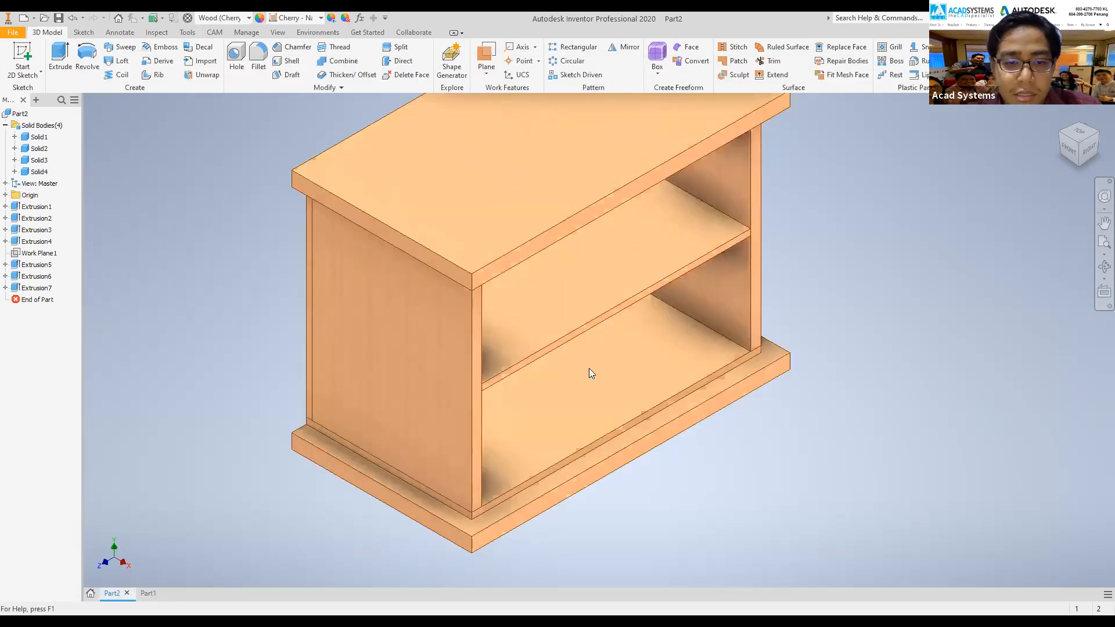
left_click(200, 367)
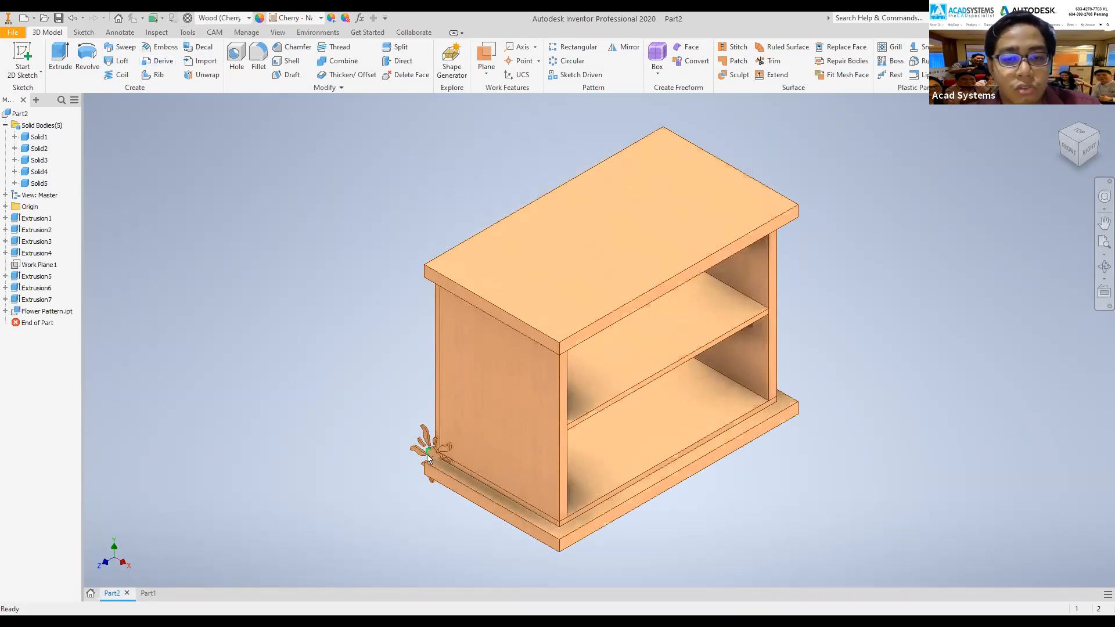
- Move the flower solid with Direct edit onto the cabinet's end panel, about 118 mm across and 147 mm up
scroll(427, 459, "down", 3)
left_click(1071, 150)
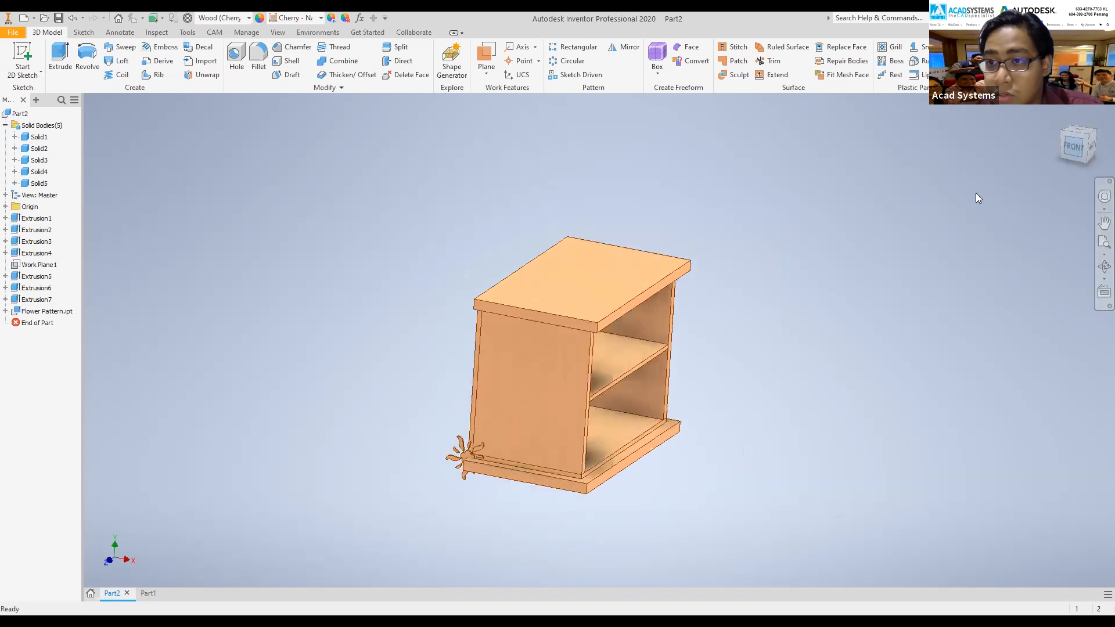
left_click(1093, 129)
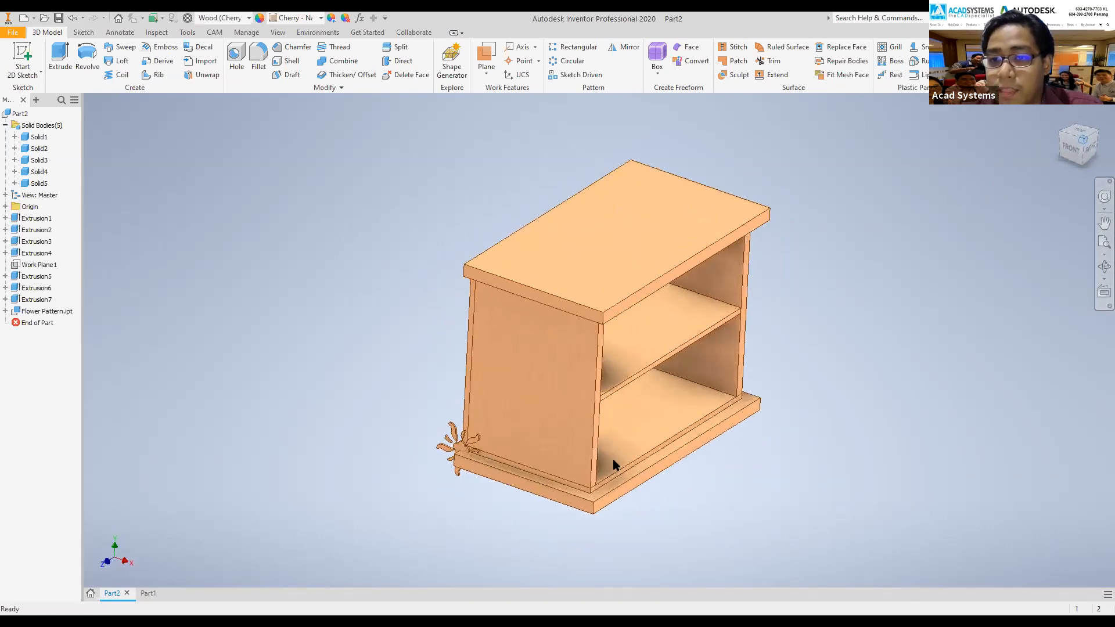
scroll(494, 467, "up", 3)
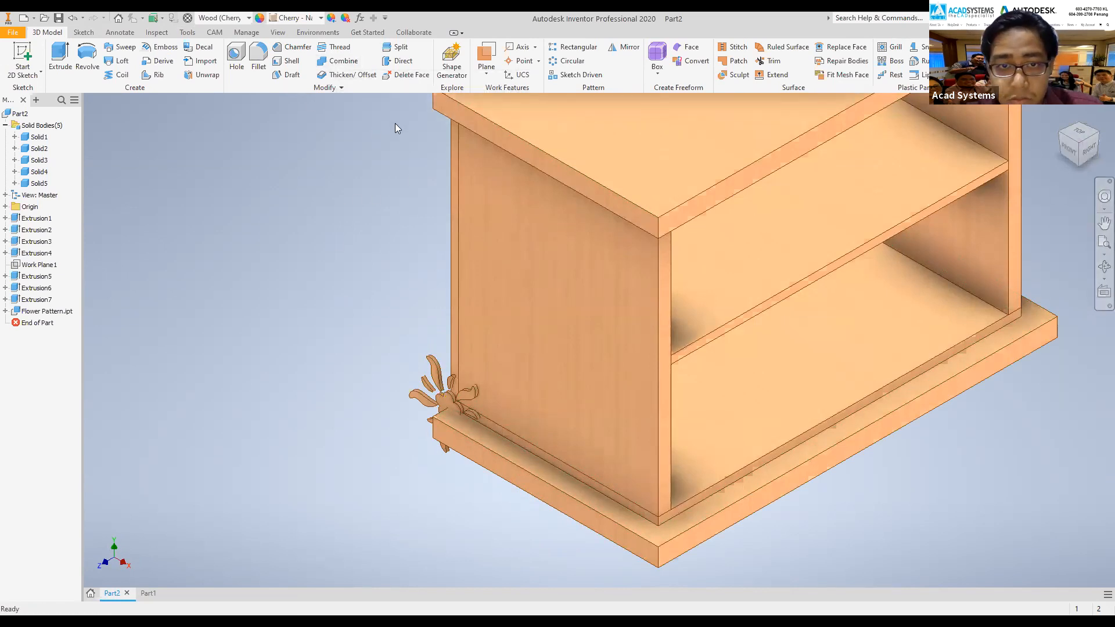
middle_click_drag(395, 124, 369, 166)
left_click(403, 61)
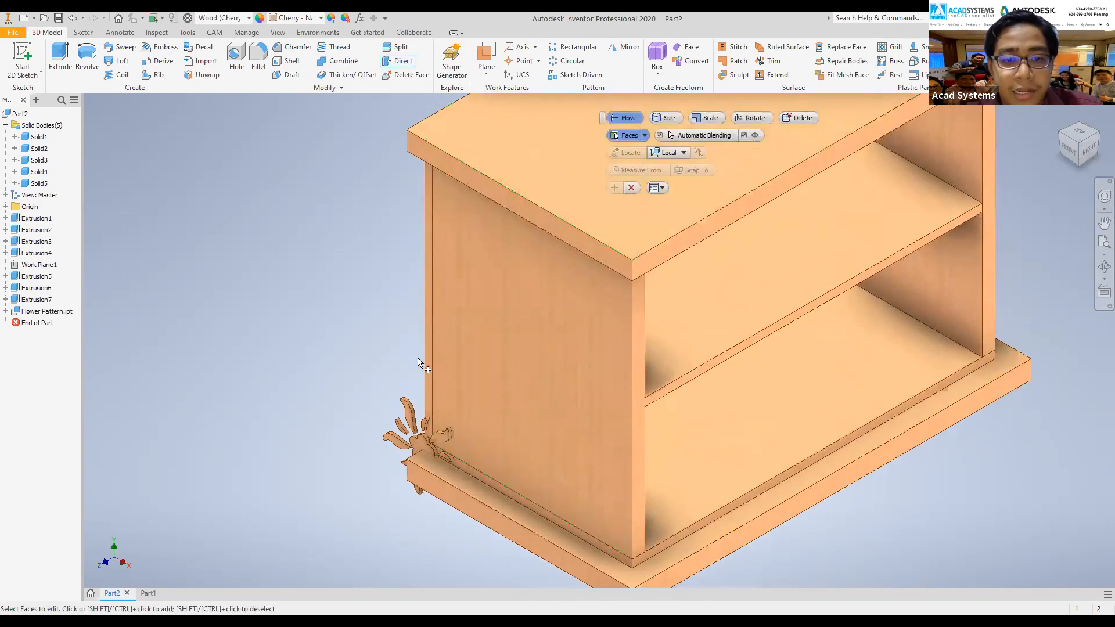
left_click(644, 135)
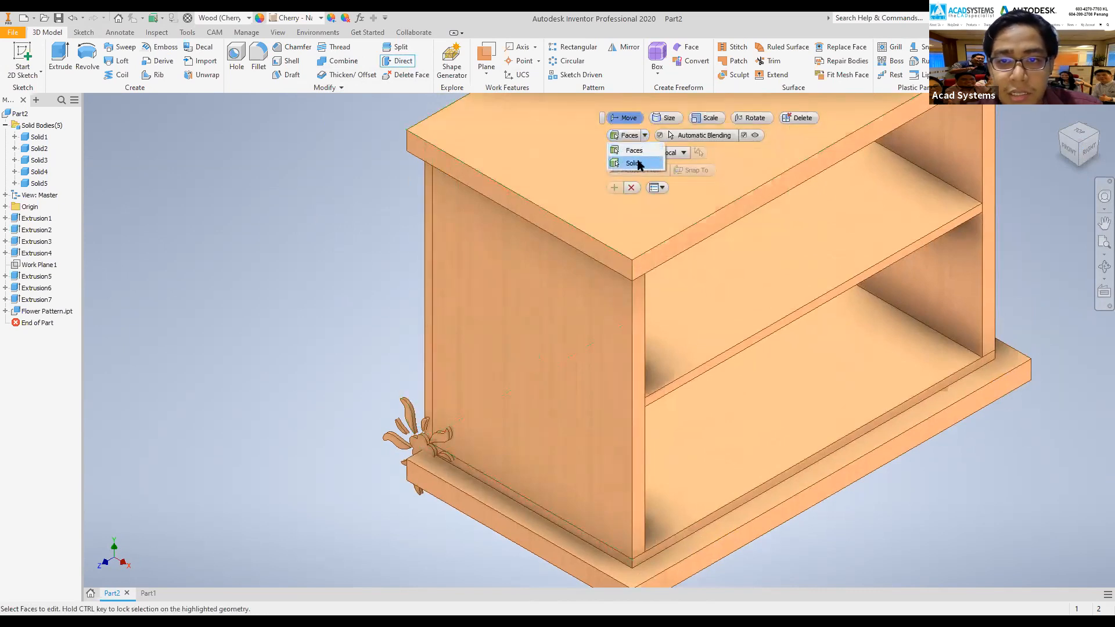
left_click(634, 163)
left_click(418, 444)
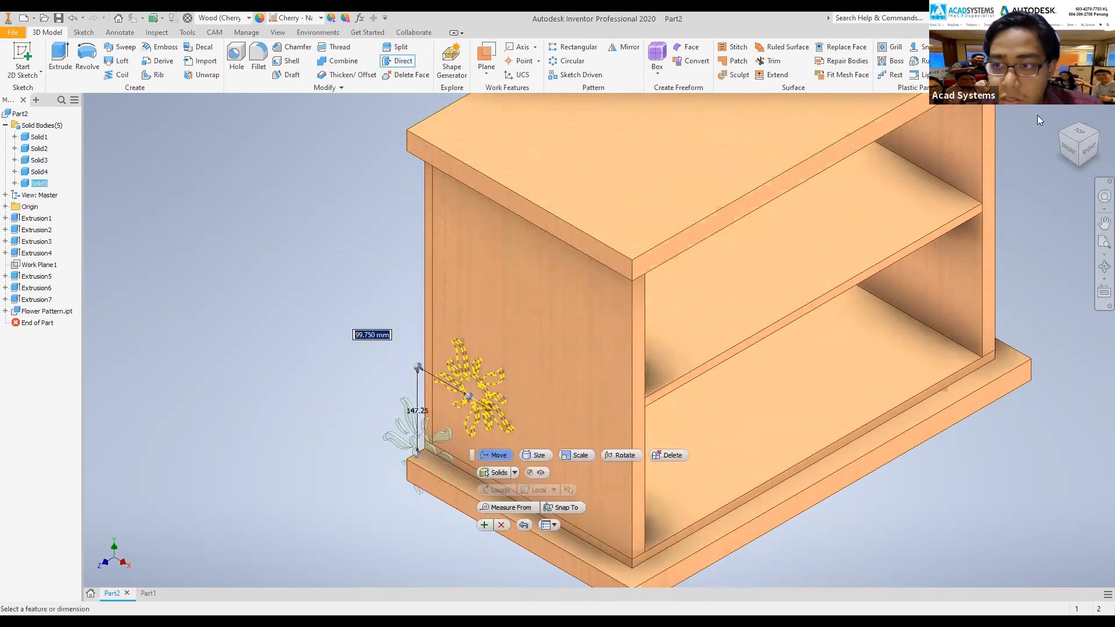
left_click(1072, 153)
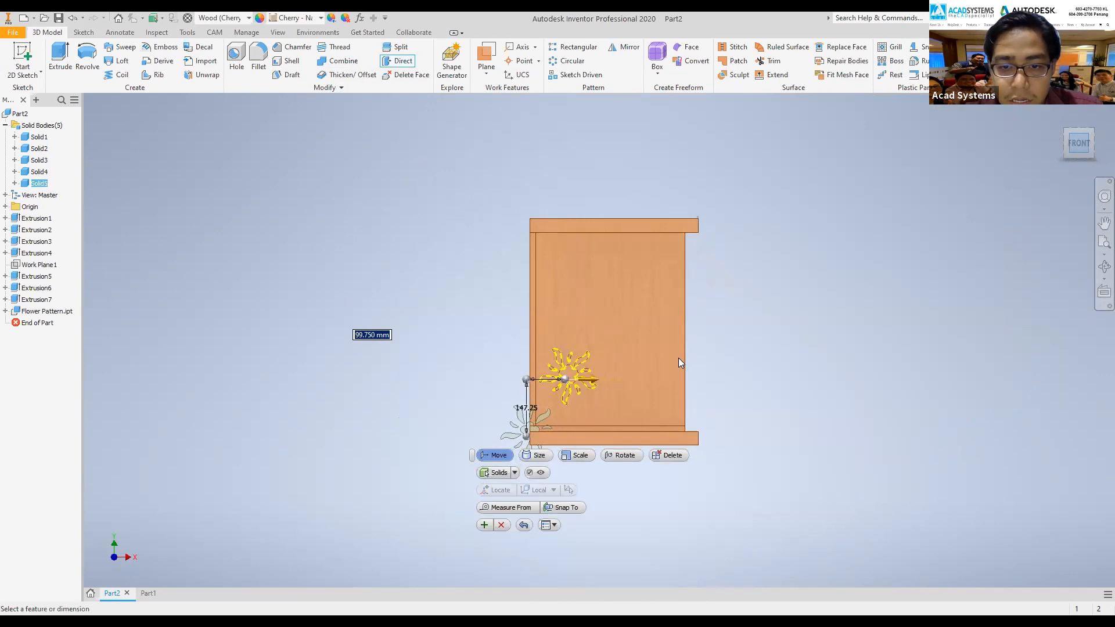
left_click_drag(602, 384, 611, 417)
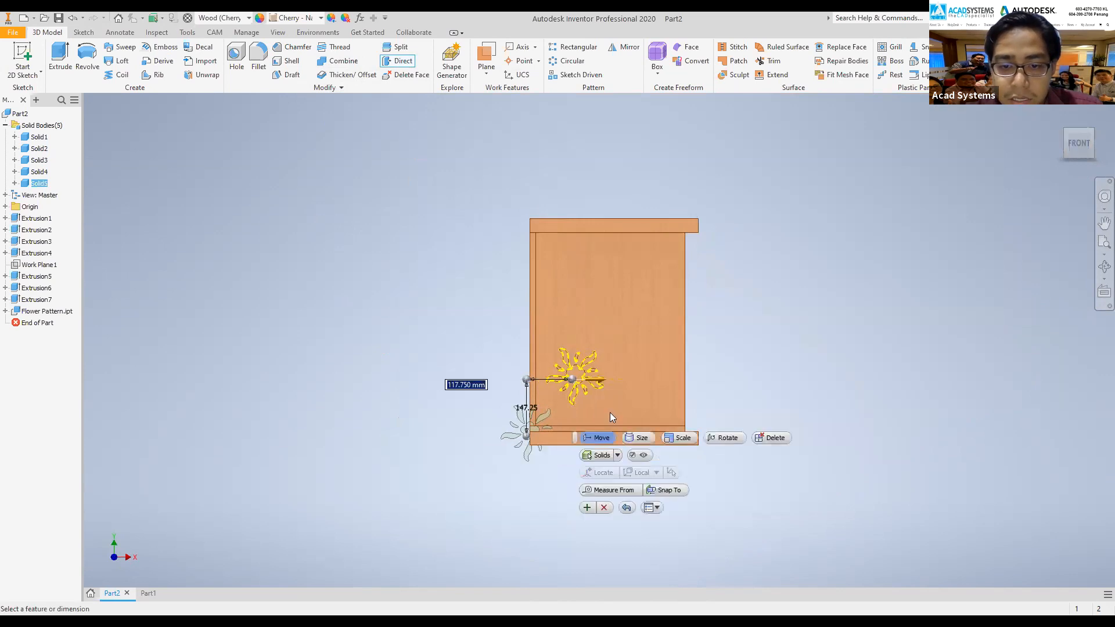
left_click(1091, 137)
left_click(587, 508)
- Move the flower solid flush with the end panel by measuring from the panel's outer face and setting the distance to 0
scroll(520, 330, "up", 5)
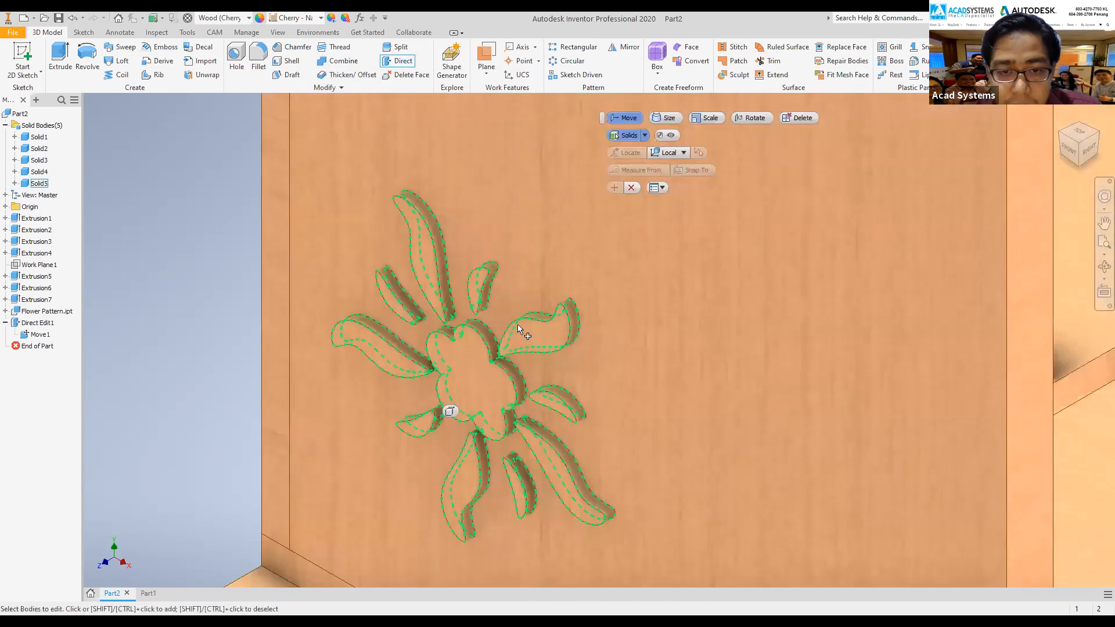
scroll(672, 236, "down", 5)
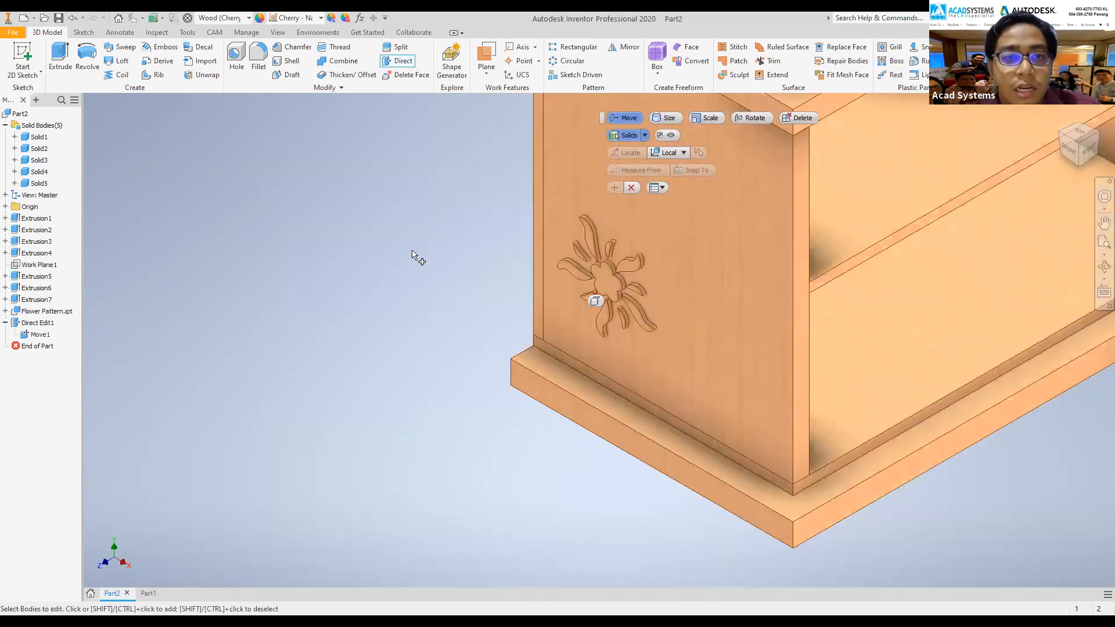
middle_click_drag(412, 251, 329, 278)
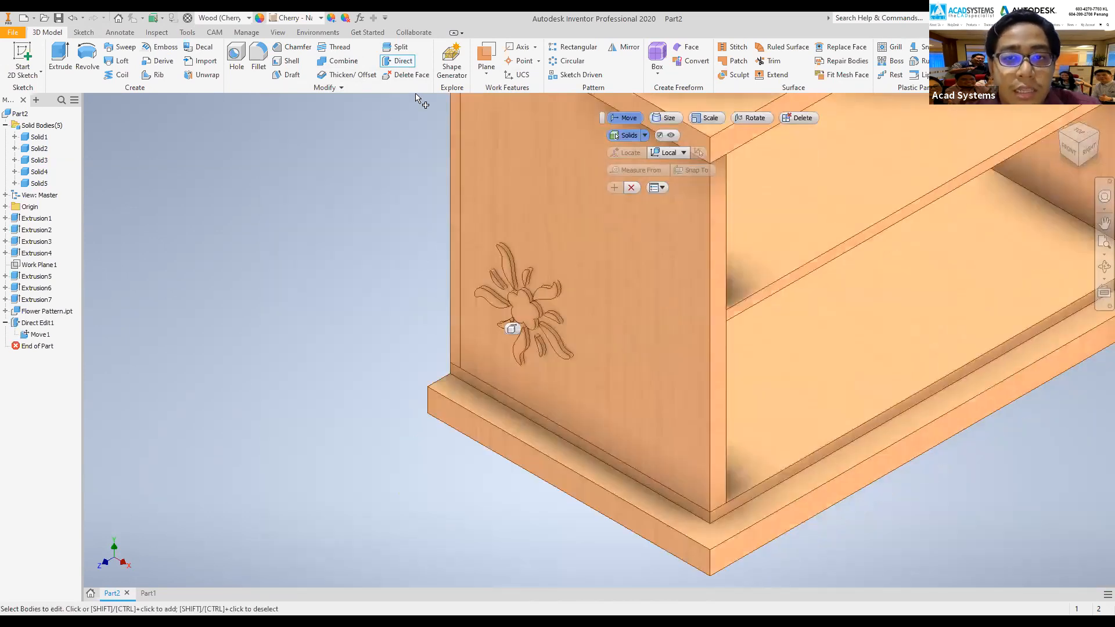
left_click(522, 308)
left_click(545, 428)
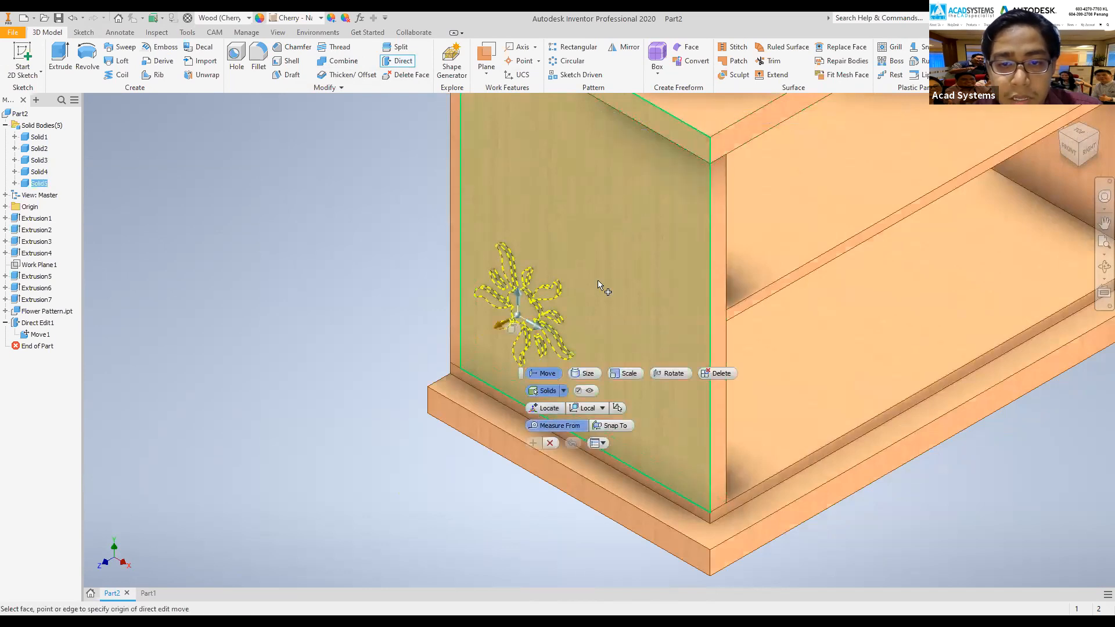
left_click(479, 391)
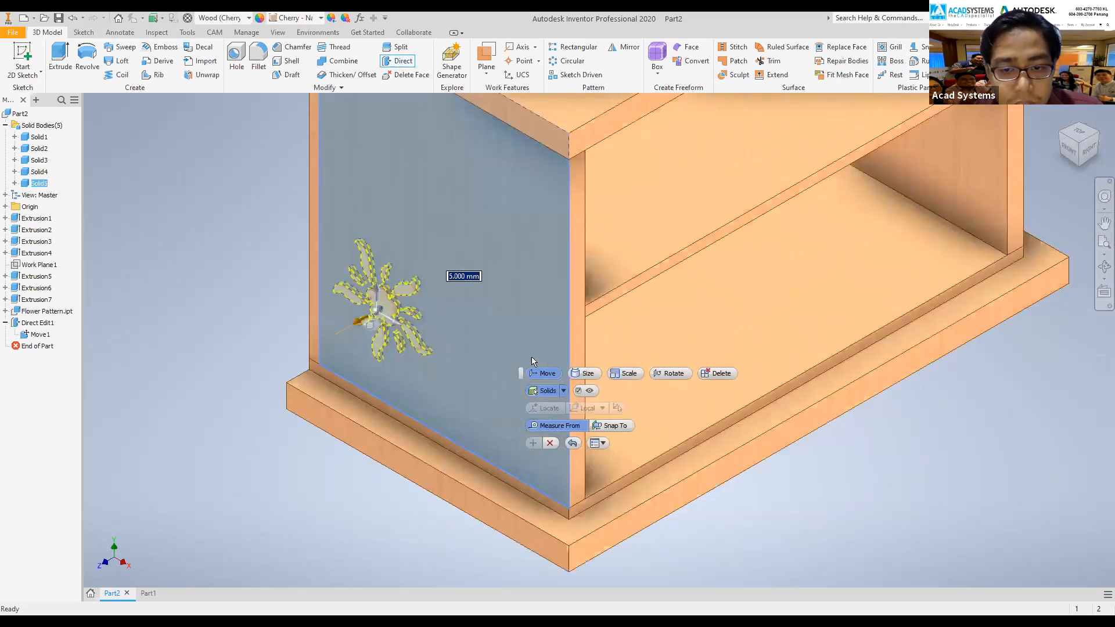
type("0")
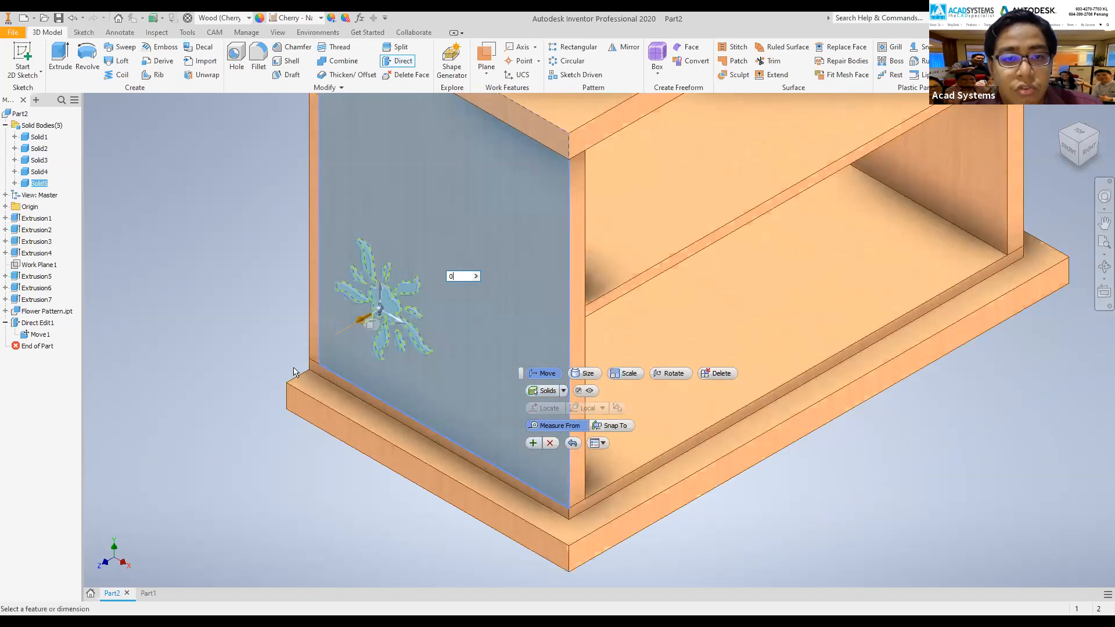
key("Return")
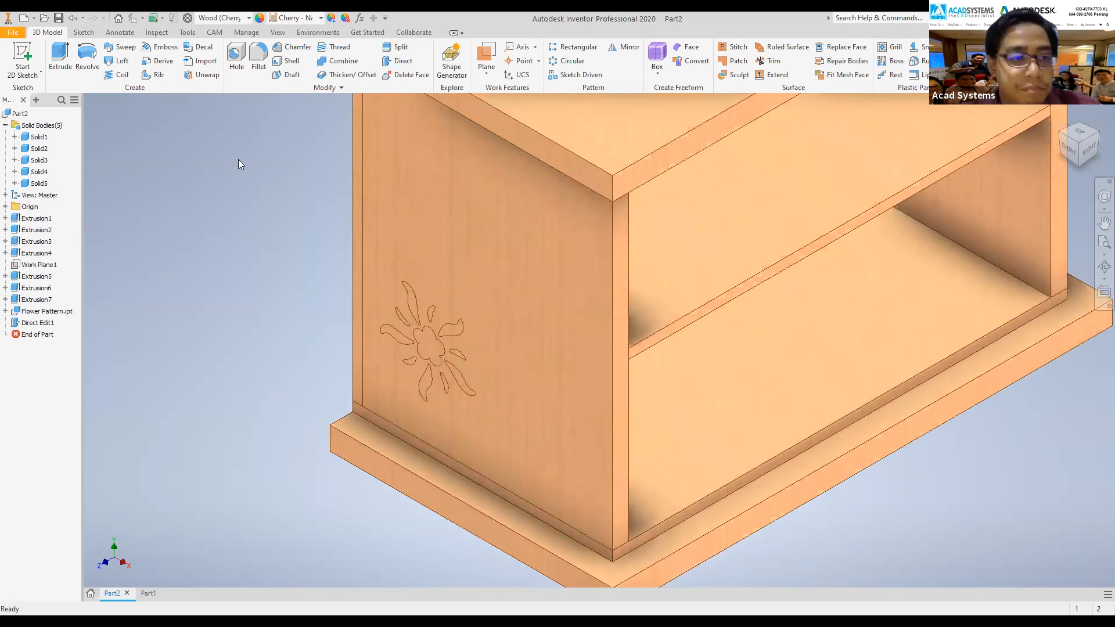
- Set up a rectangular pattern of the flower solid along the end panel's lower edge, with 2 instances spaced width/2.5
left_click(585, 50)
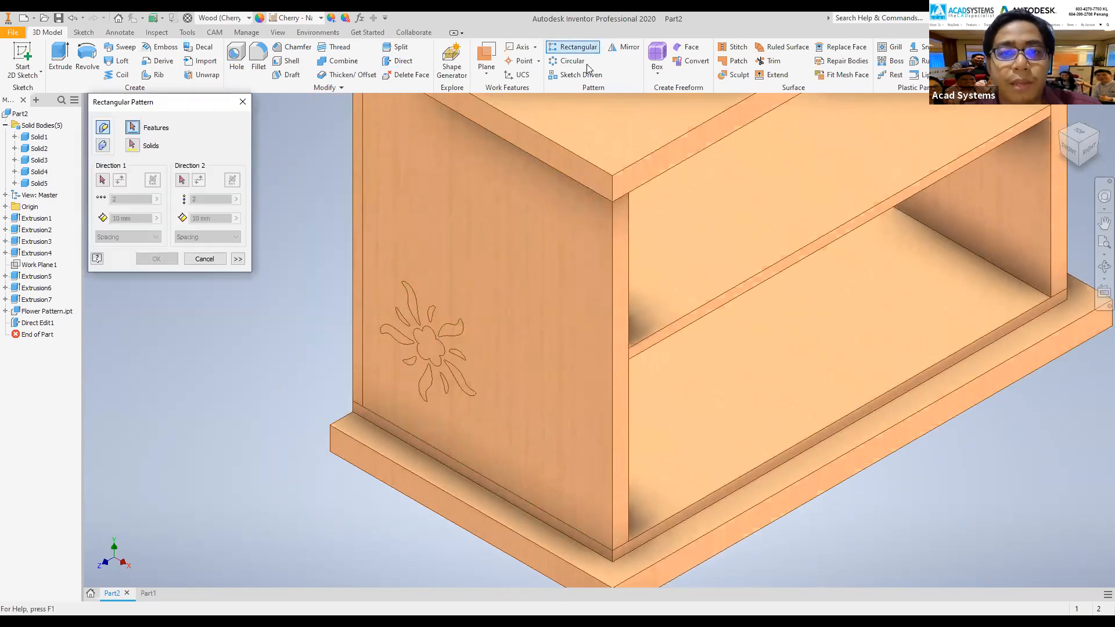
left_click(103, 146)
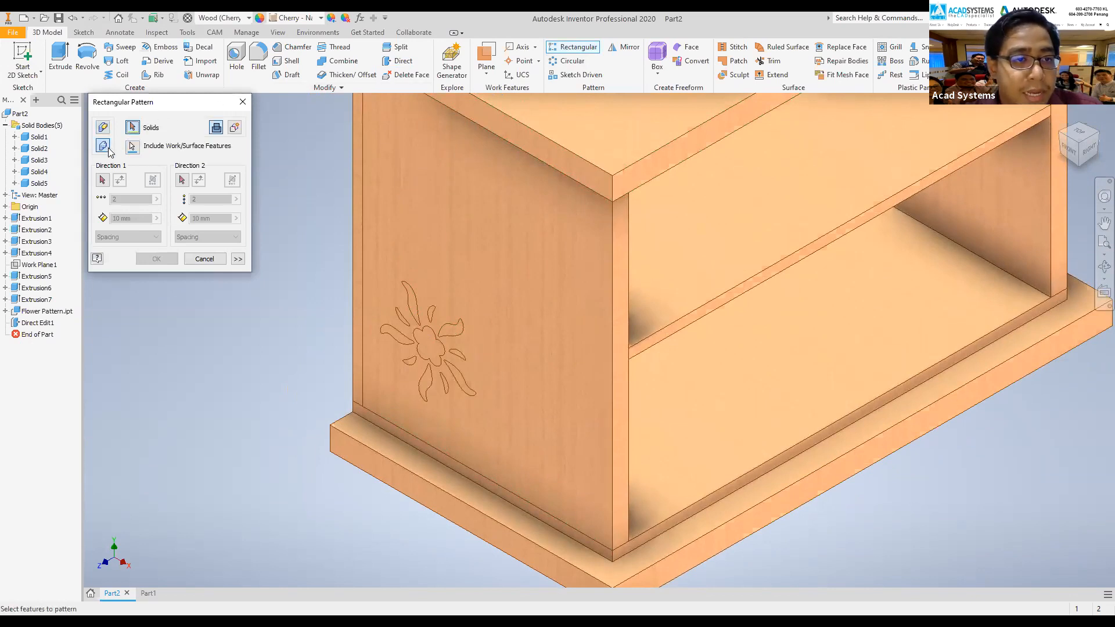
left_click(428, 334)
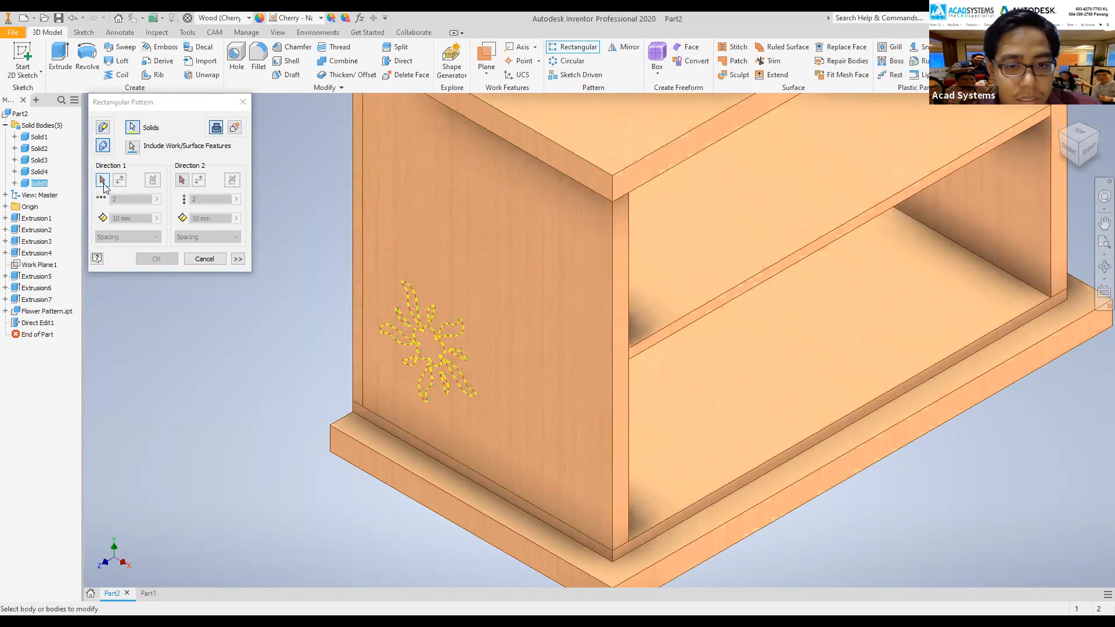
left_click(411, 433)
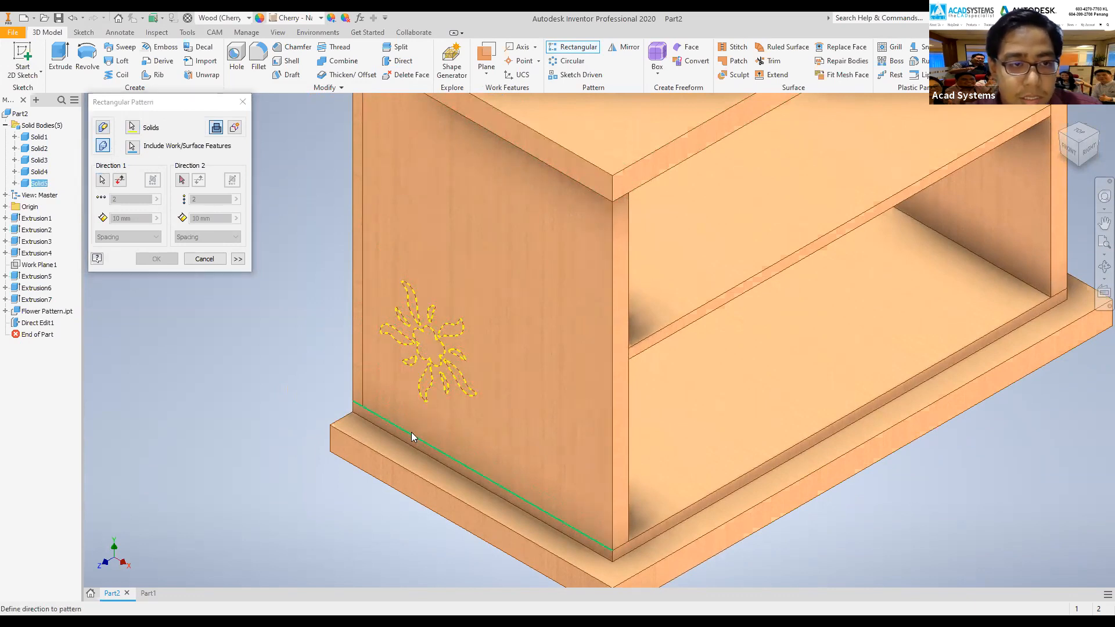
left_click(156, 218)
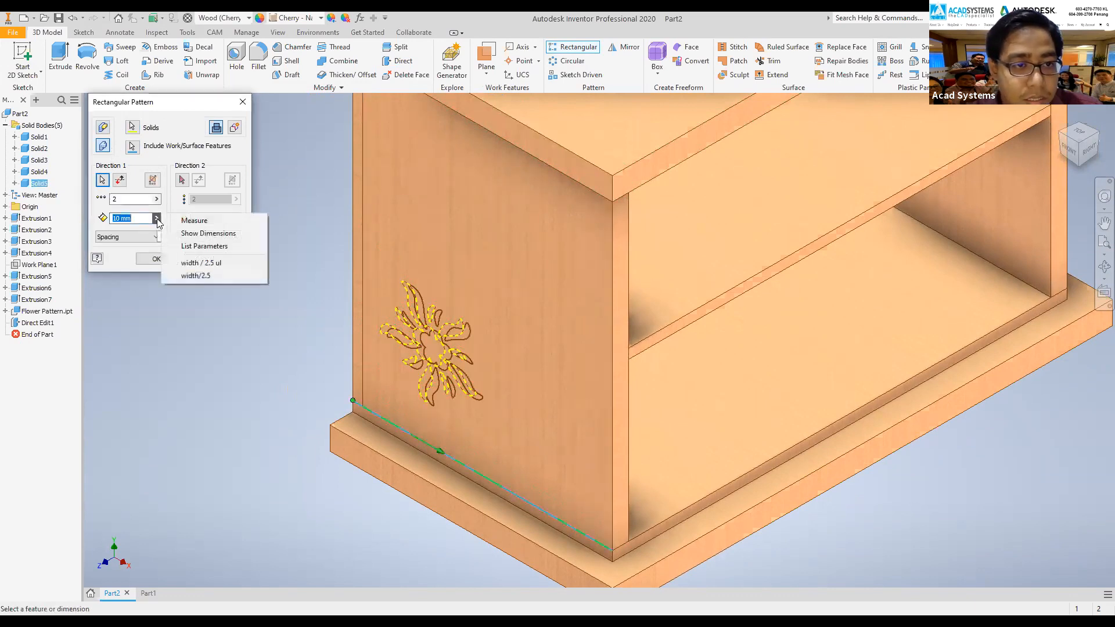
left_click(216, 276)
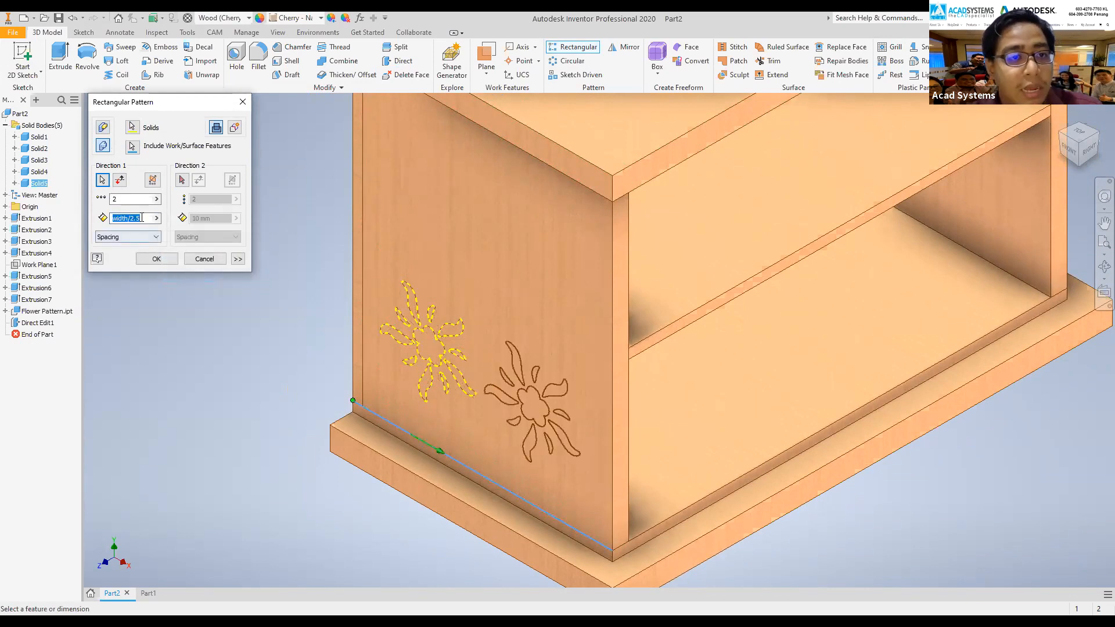
- Add a second pattern direction along the end panel's vertical edge, with 2 instances spaced height / 3, and create the pattern
left_click(183, 181)
left_click(363, 203)
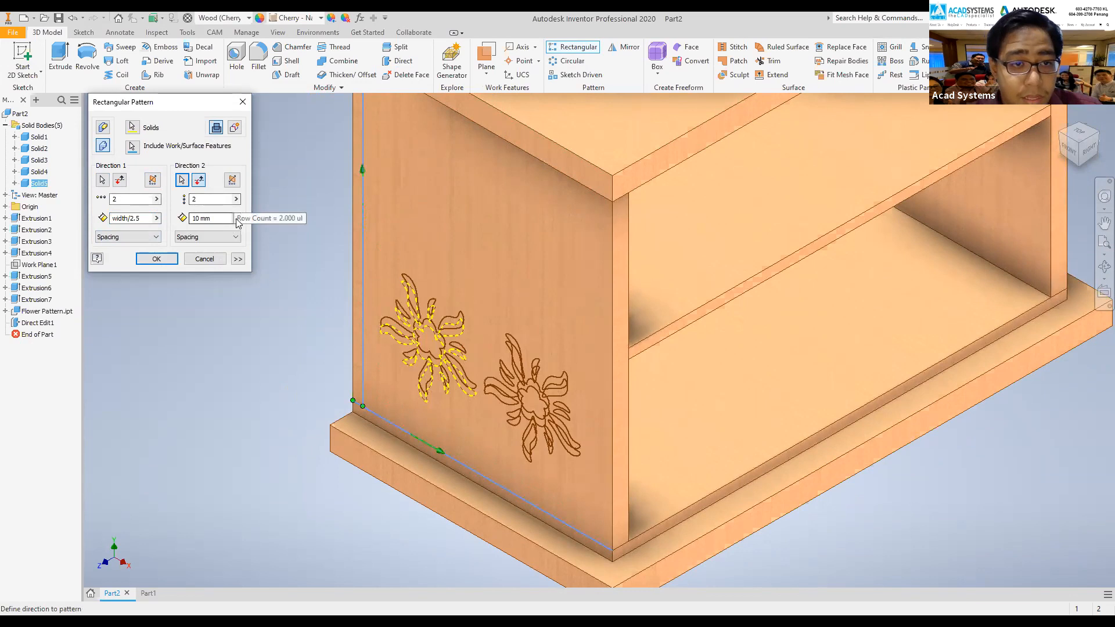
left_click(236, 218)
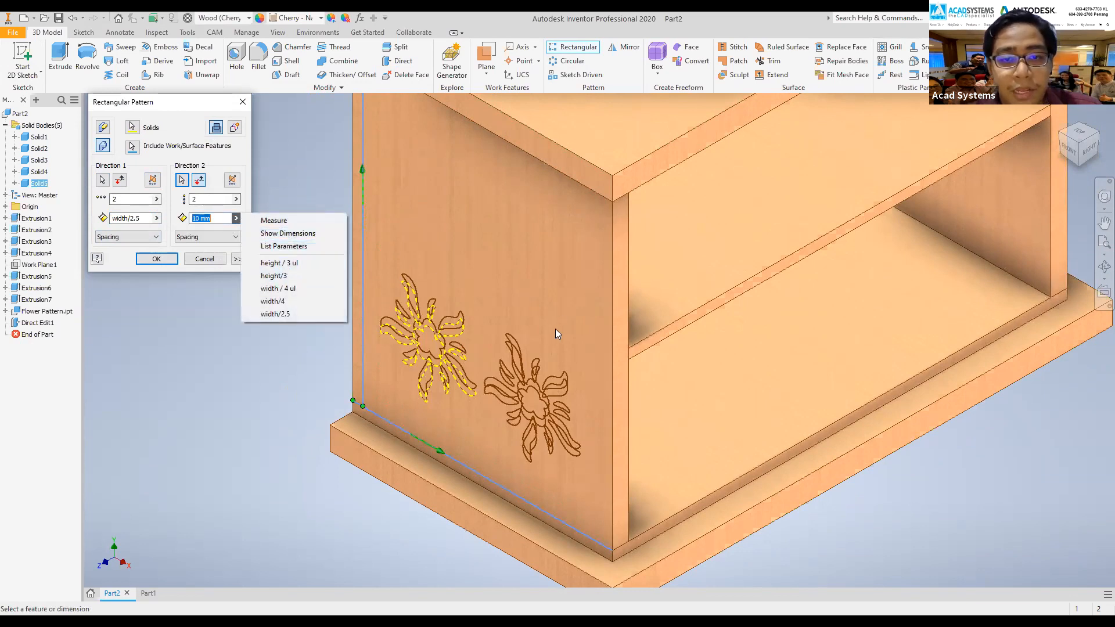
left_click(279, 263)
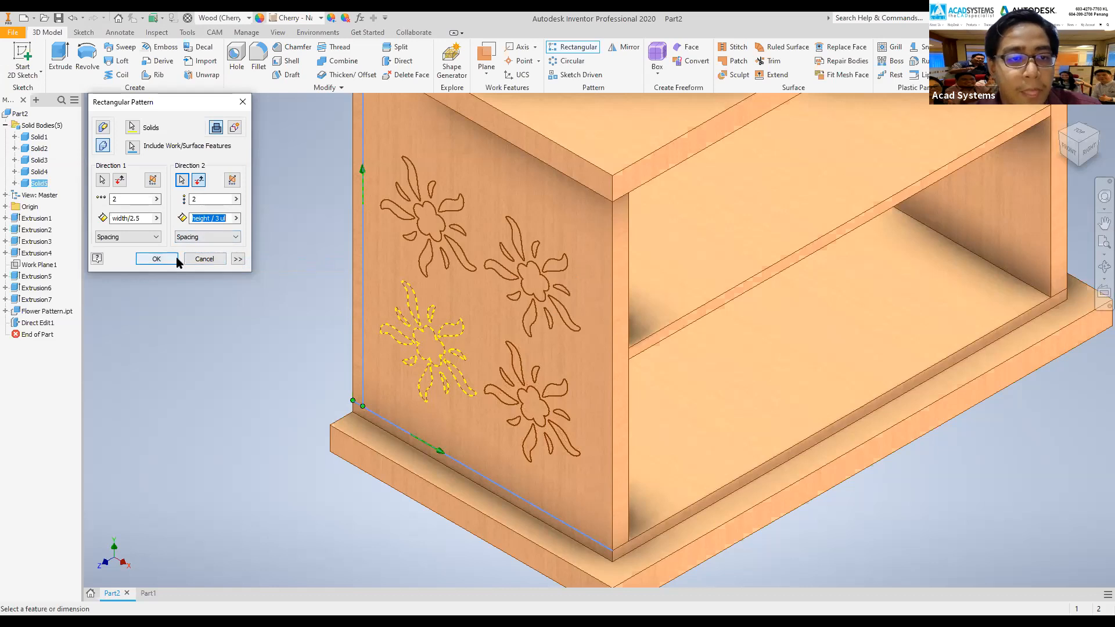
left_click(157, 259)
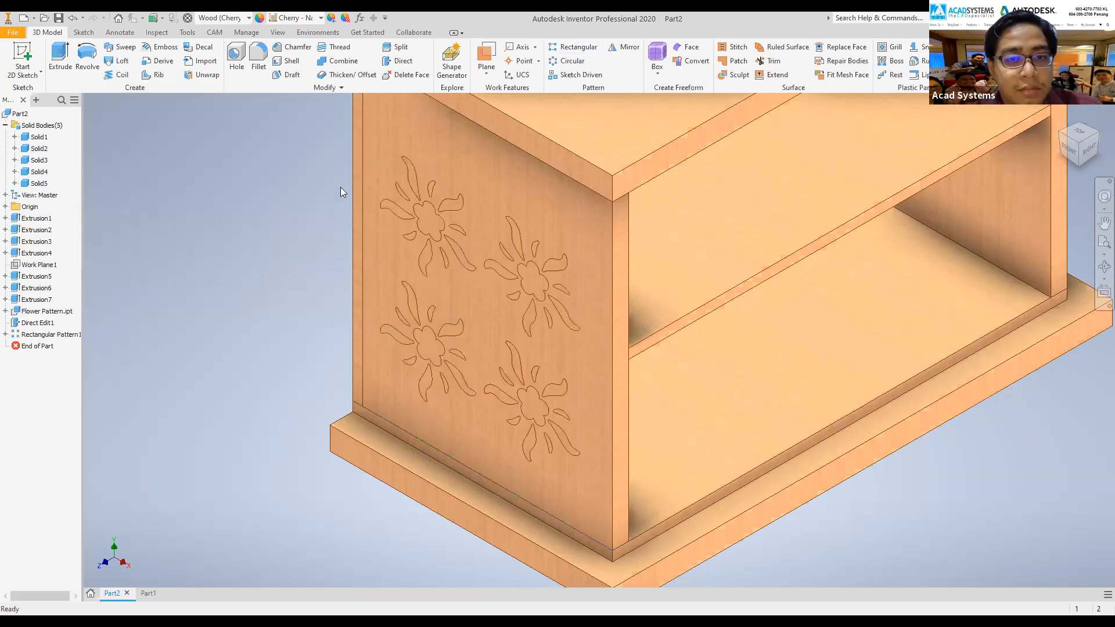
- Create a work plane midway between the outer faces of the cabinet's two end panels
scroll(477, 224, "down", 5)
left_click_drag(1098, 138, 1051, 138)
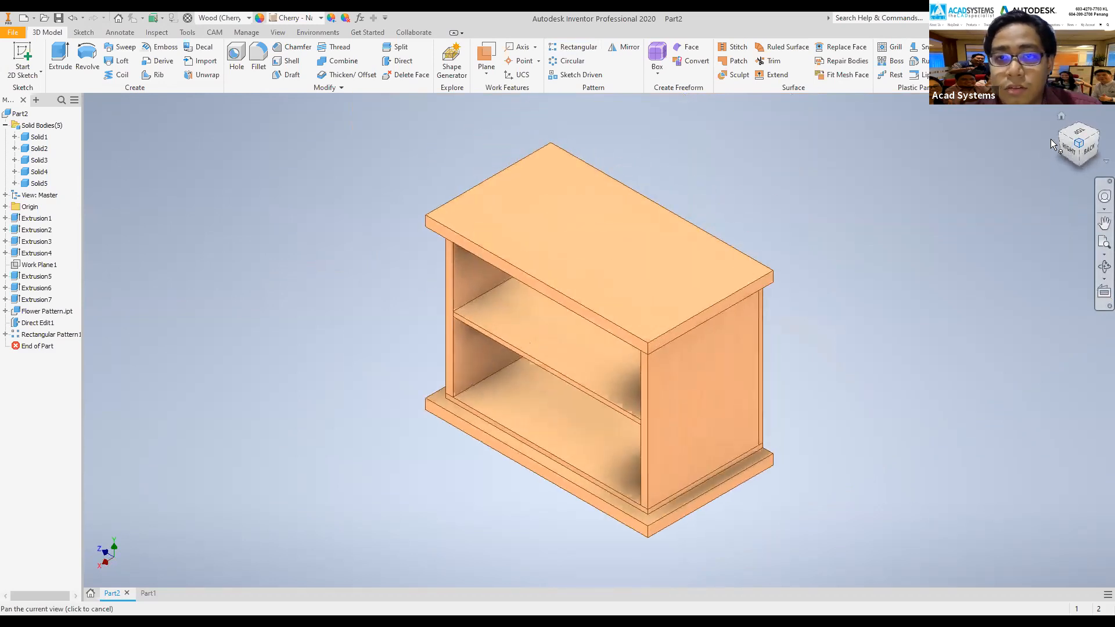
middle_click_drag(642, 110, 615, 89, "shift")
key("F6")
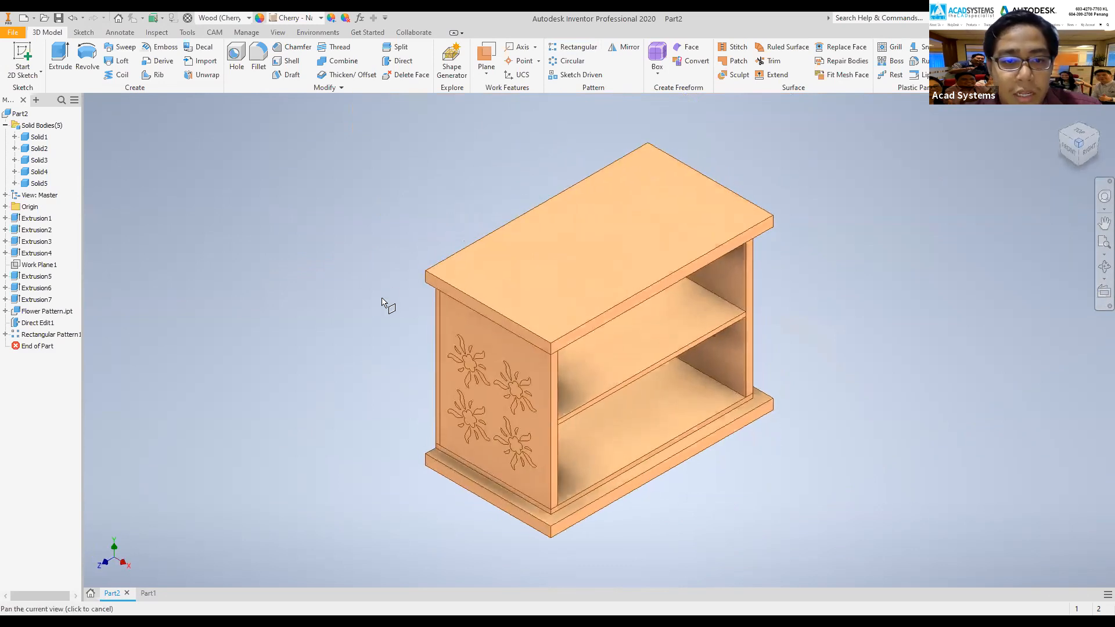
middle_click_drag(375, 324, 242, 300)
left_click(487, 57)
left_click(361, 371)
middle_click_drag(726, 360, 871, 262, "shift")
left_click(1061, 135)
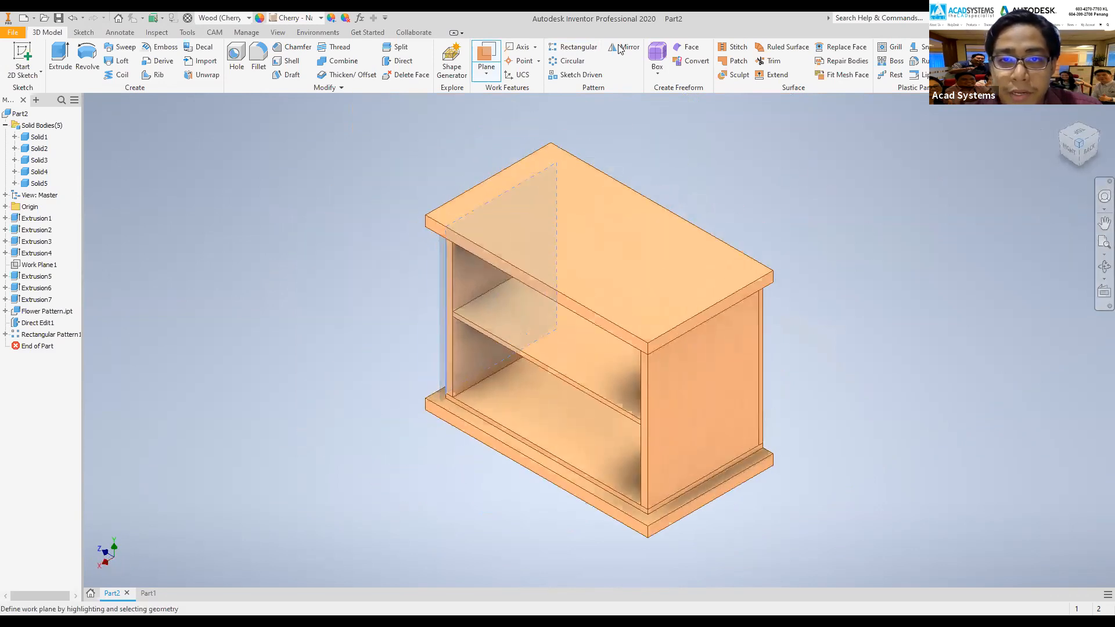
left_click(705, 386)
key("F6")
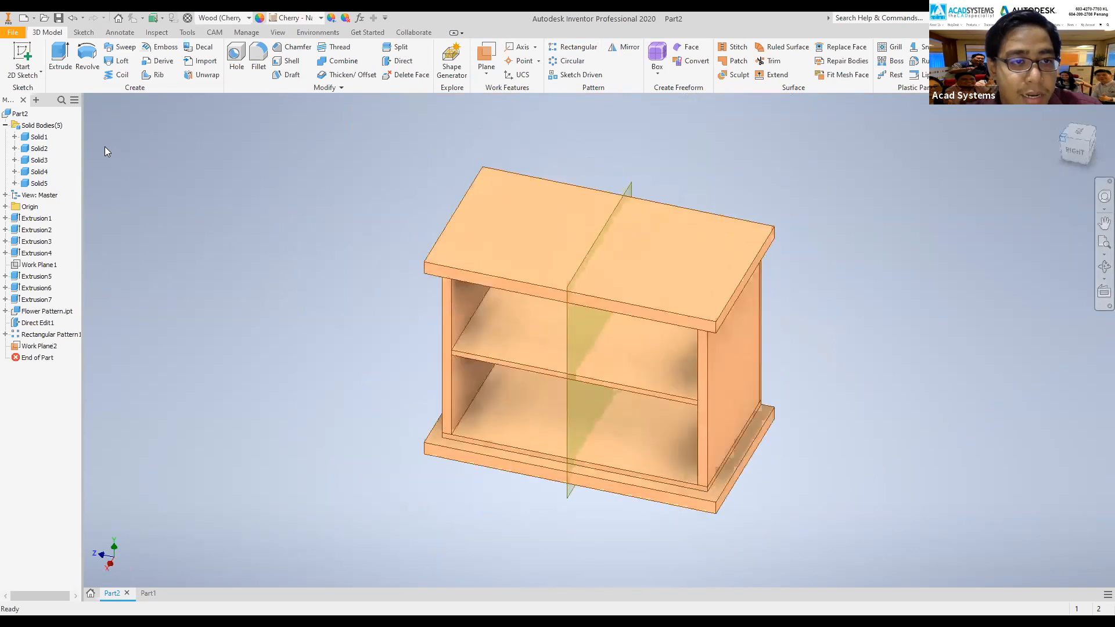
- Mirror the patterned flower solid about the cabinet's mid-plane as a new solid on the opposite end panel
middle_click_drag(471, 364, 420, 357)
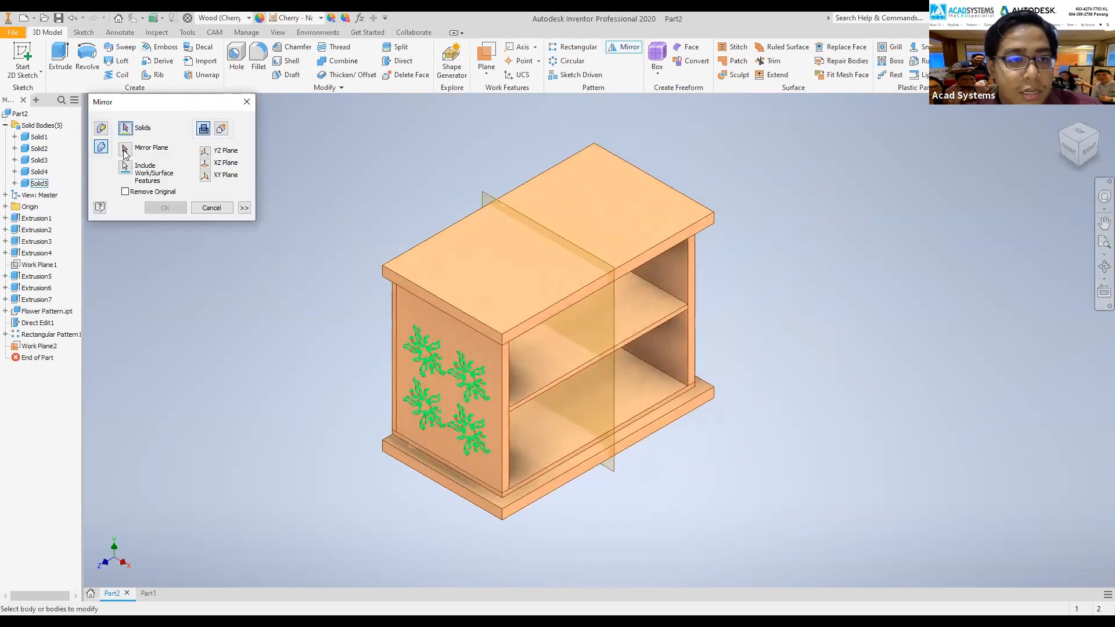
left_click(125, 150)
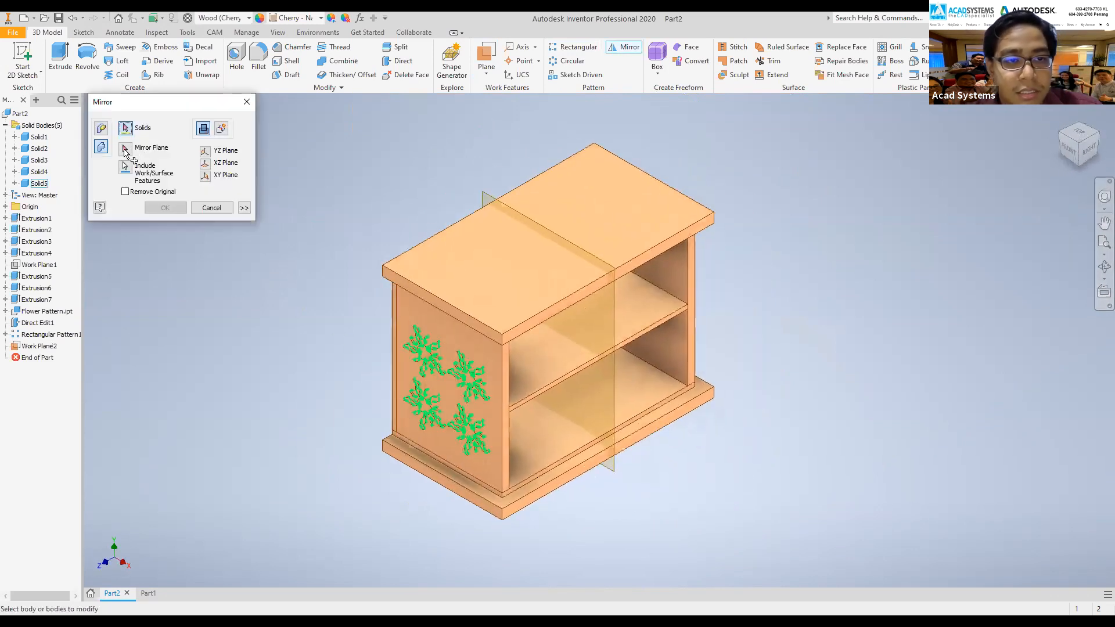
left_click(614, 307)
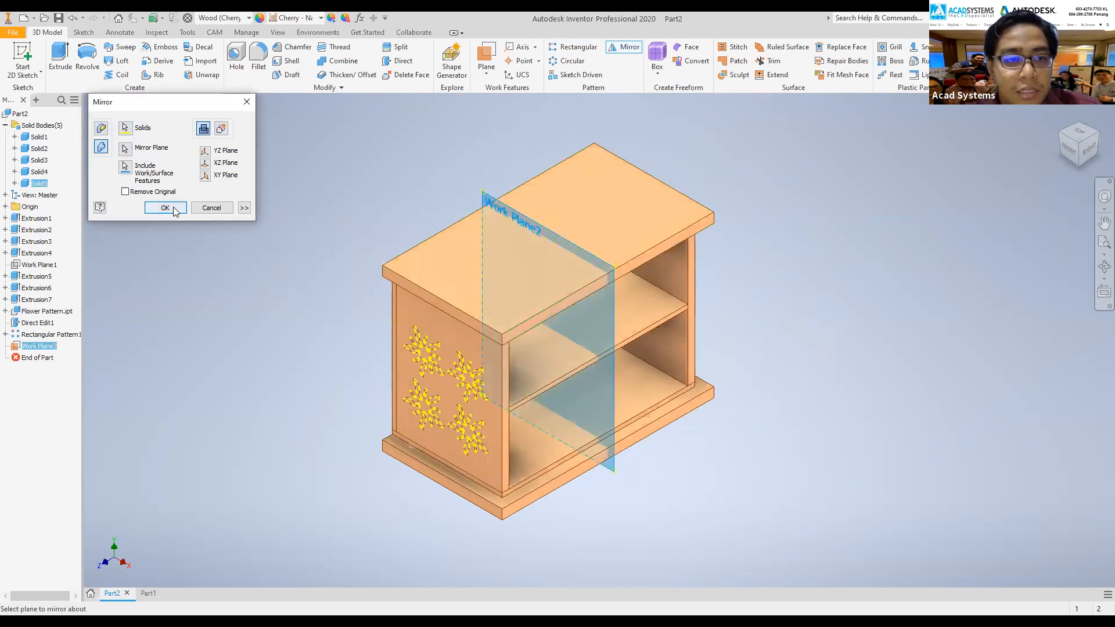
left_click(222, 128)
left_click(165, 208)
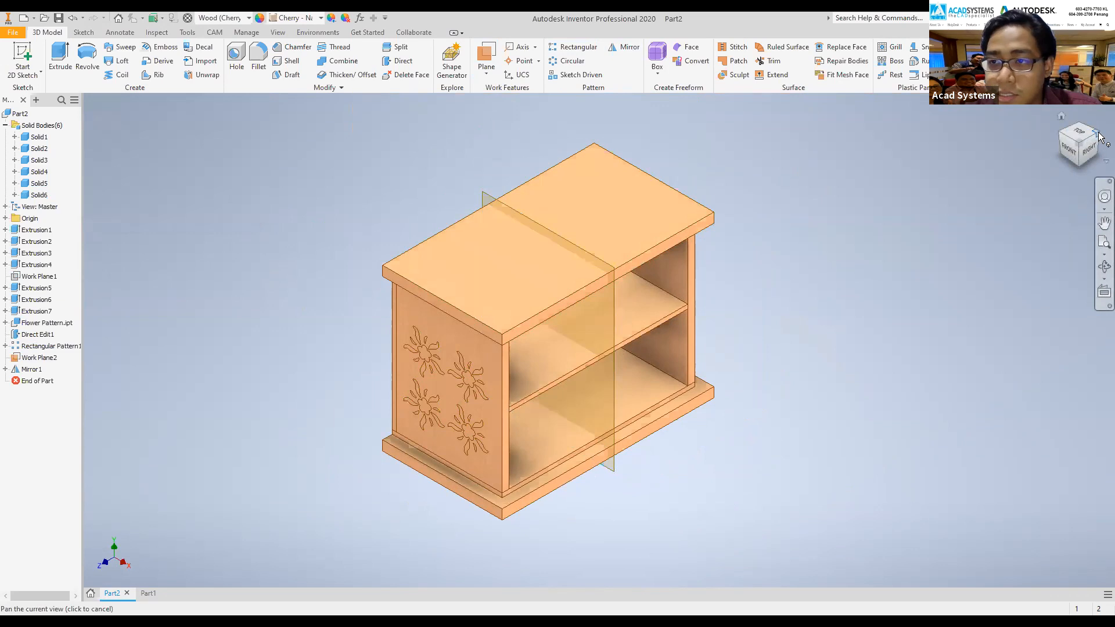
left_click(1099, 137)
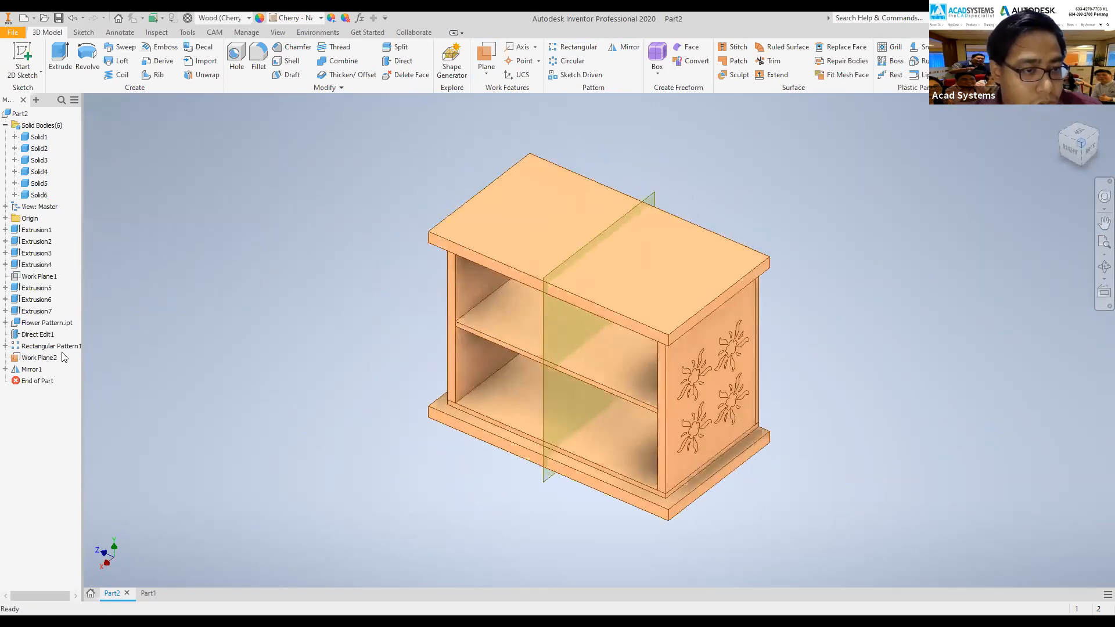
scroll(645, 377, "up", 3)
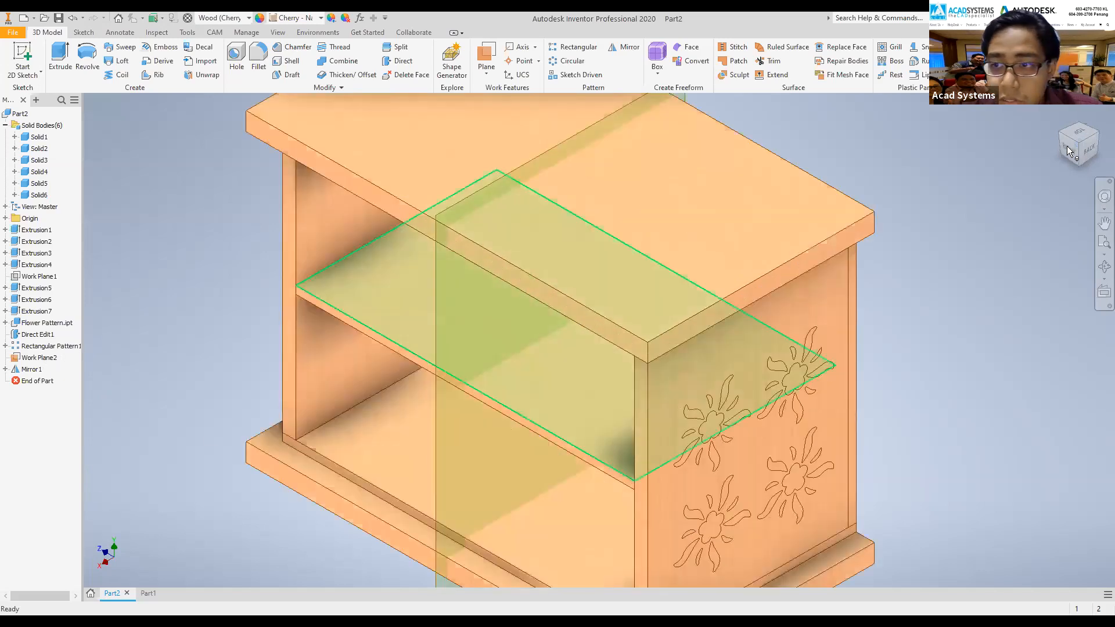
- Hide the work plane midway between the cabinet's two end panels
left_click(1068, 151)
right_click(39, 358)
left_click(69, 456)
- Cut the patterned flower solid out of the end panel it lies in using Combine, without keeping the tool body
middle_click_drag(433, 353, 569, 331, "shift")
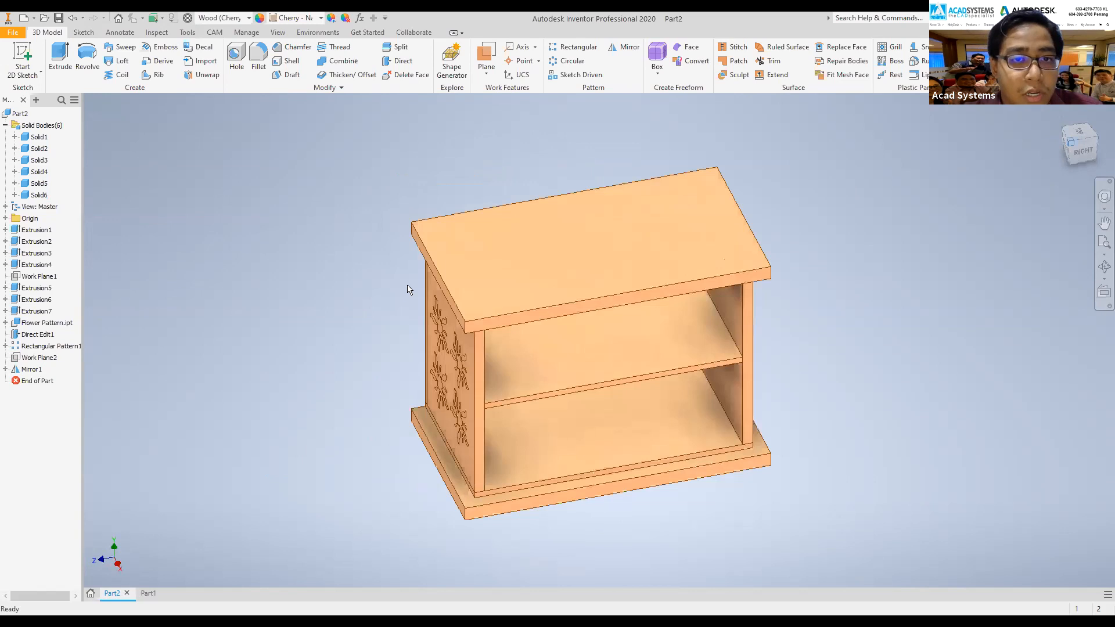
scroll(459, 372, "up", 3)
middle_click_drag(455, 299, 425, 282)
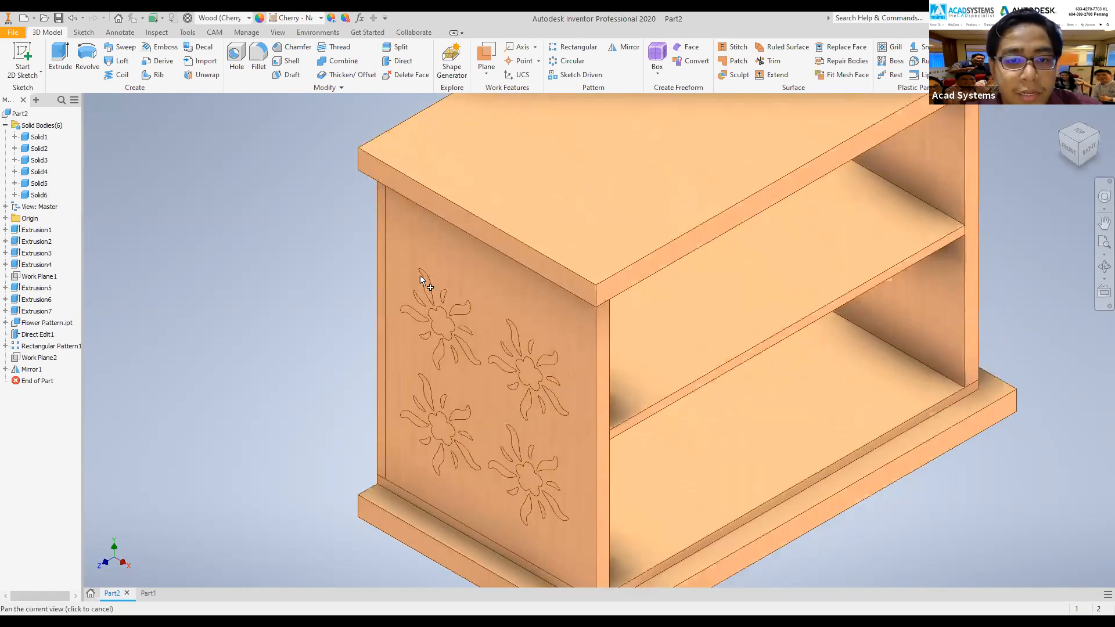
left_click(434, 310)
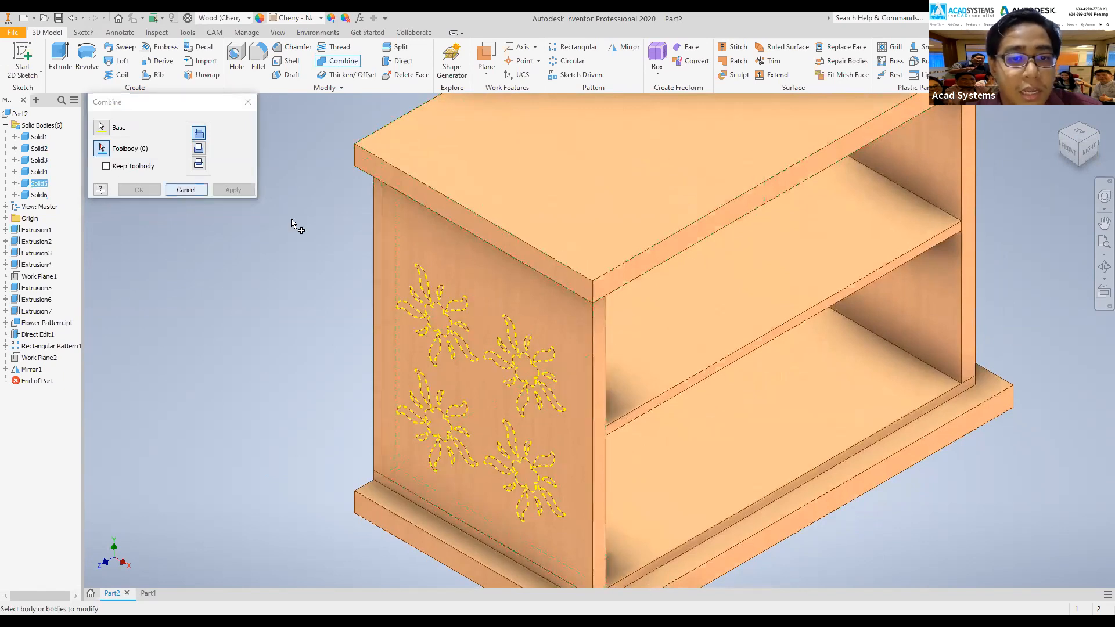
left_click(427, 317)
left_click(430, 316)
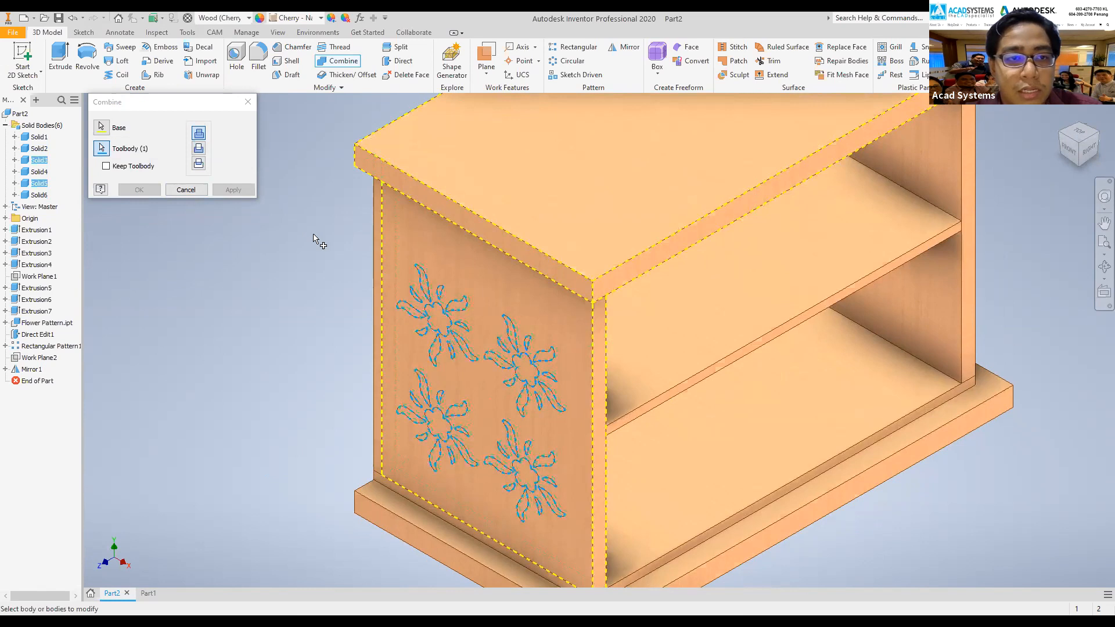
left_click(199, 148)
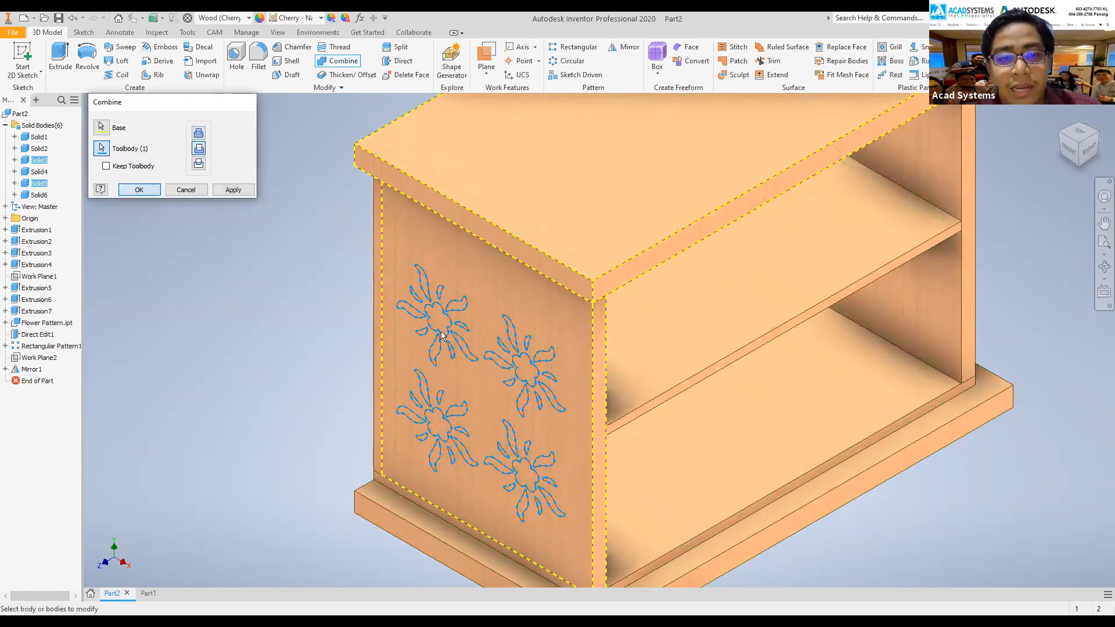
key("Return")
scroll(464, 325, "down", 4)
scroll(493, 326, "up", 5)
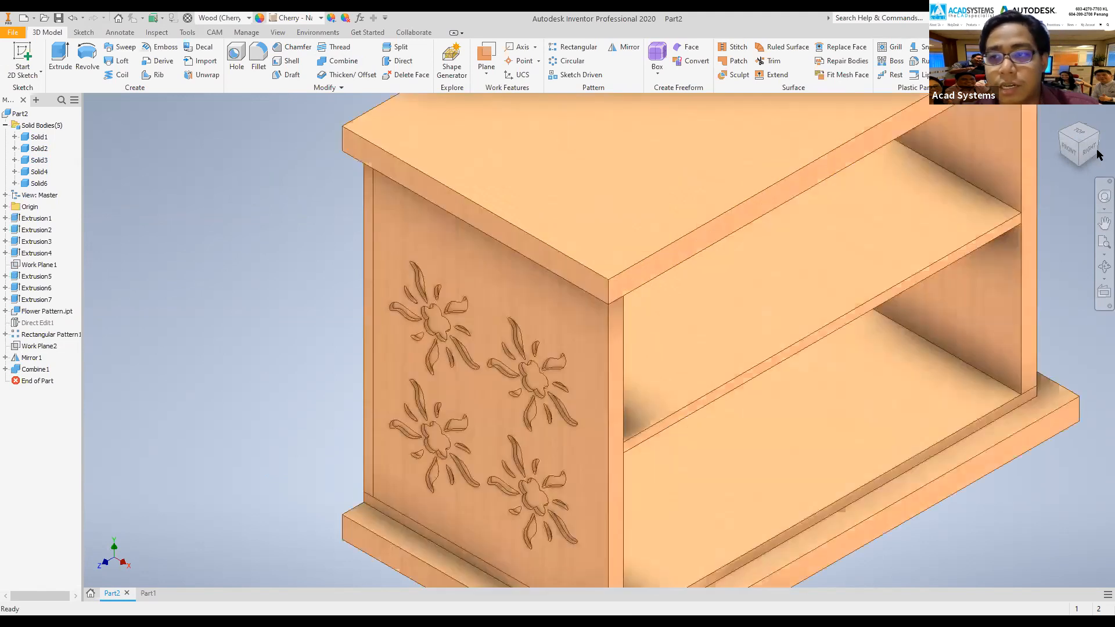
middle_click_drag(750, 327, 606, 360, "shift")
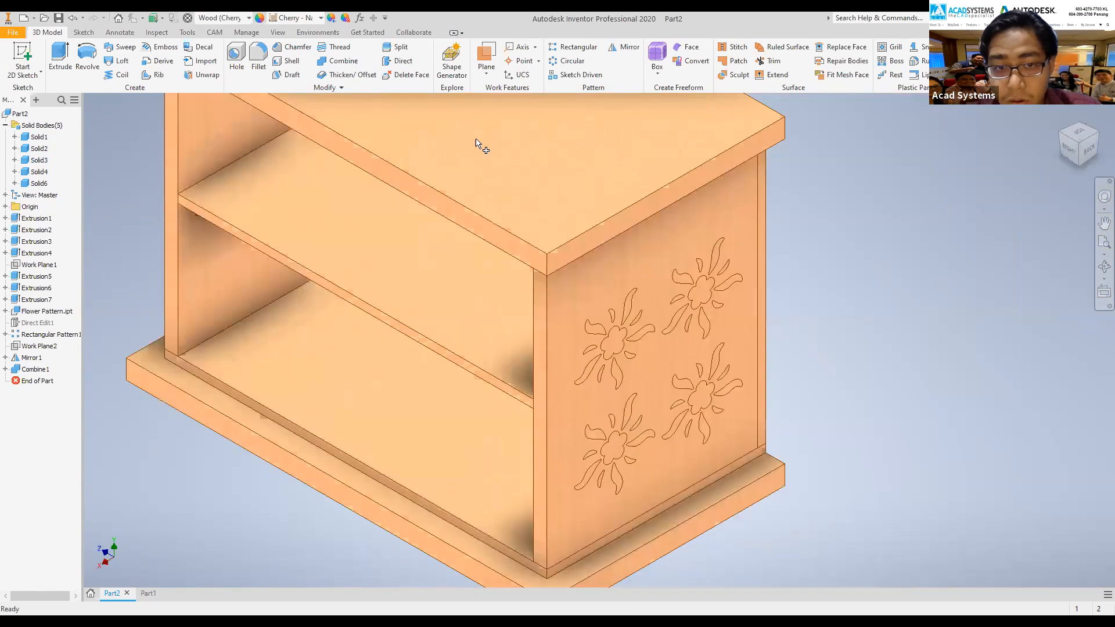
- Cut the flower pattern body out of the other side panel using Combine with the Cut operation
scroll(581, 220, "up", 3)
middle_click_drag(581, 219, 540, 212)
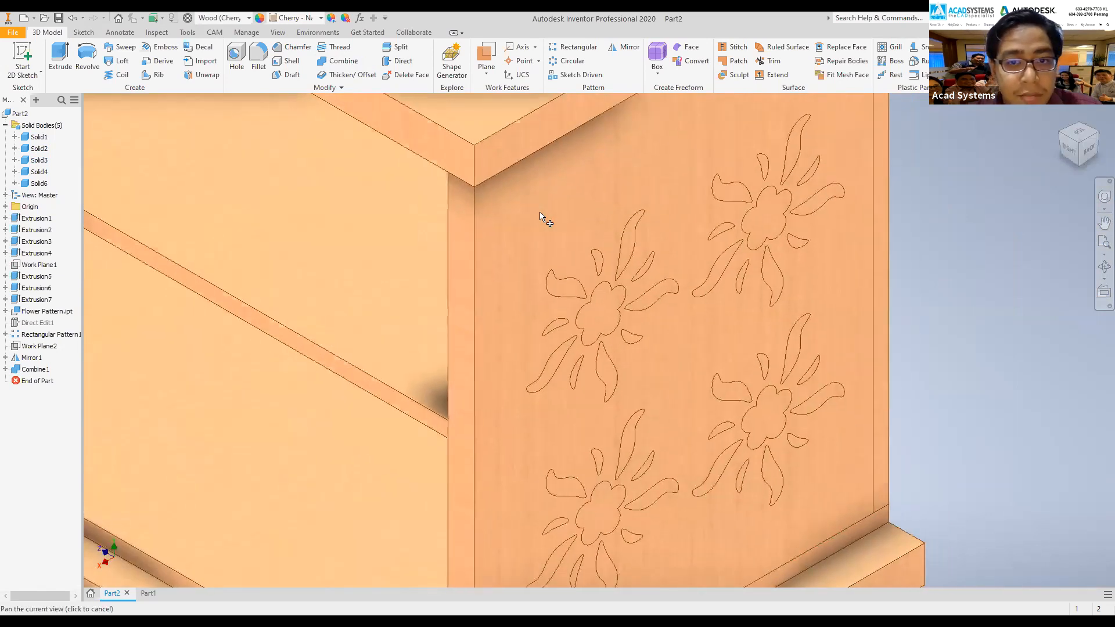
left_click(338, 61)
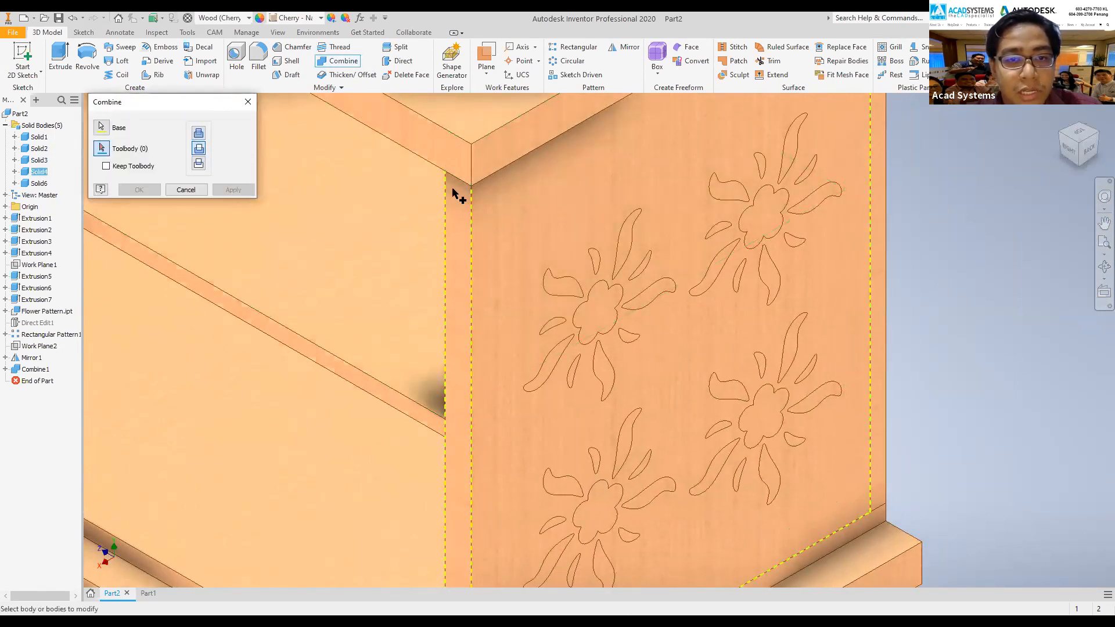
left_click(607, 326)
left_click(149, 192)
scroll(897, 125, "down", 3)
middle_click_drag(898, 124, 907, 165)
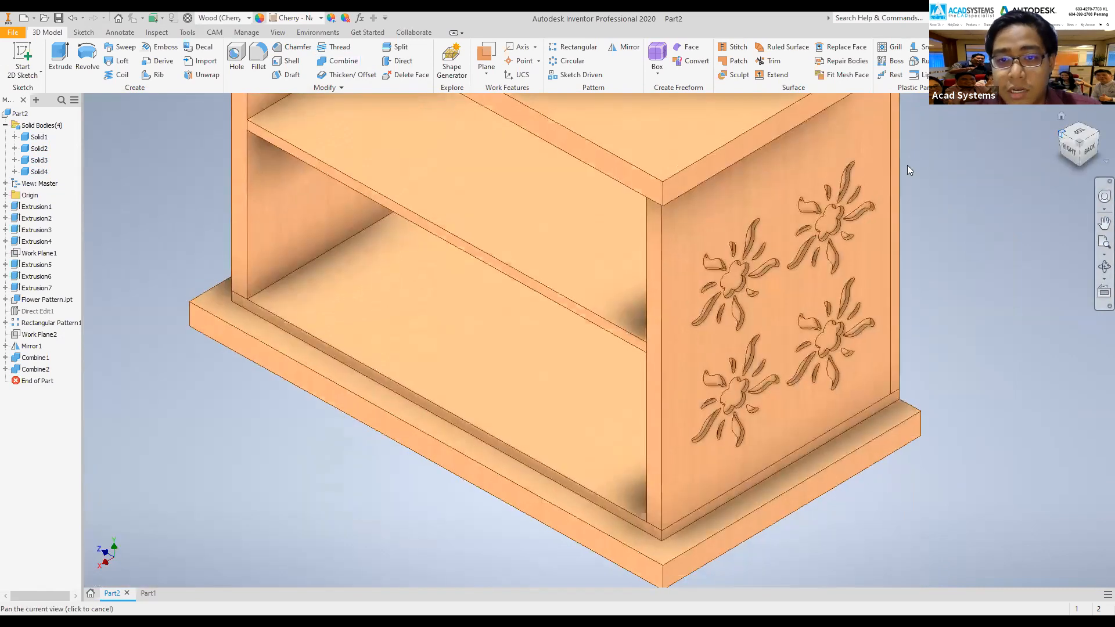
key("F6")
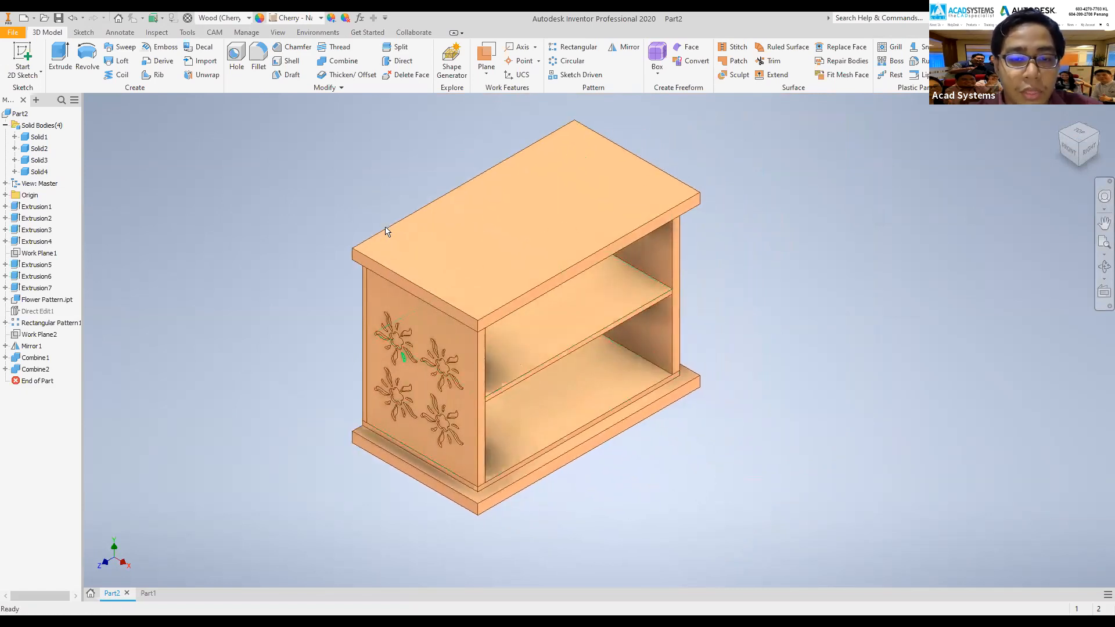
- Edit the middle shelf's extrusion, Extrusion5, so its output is a new solid
left_click(387, 229)
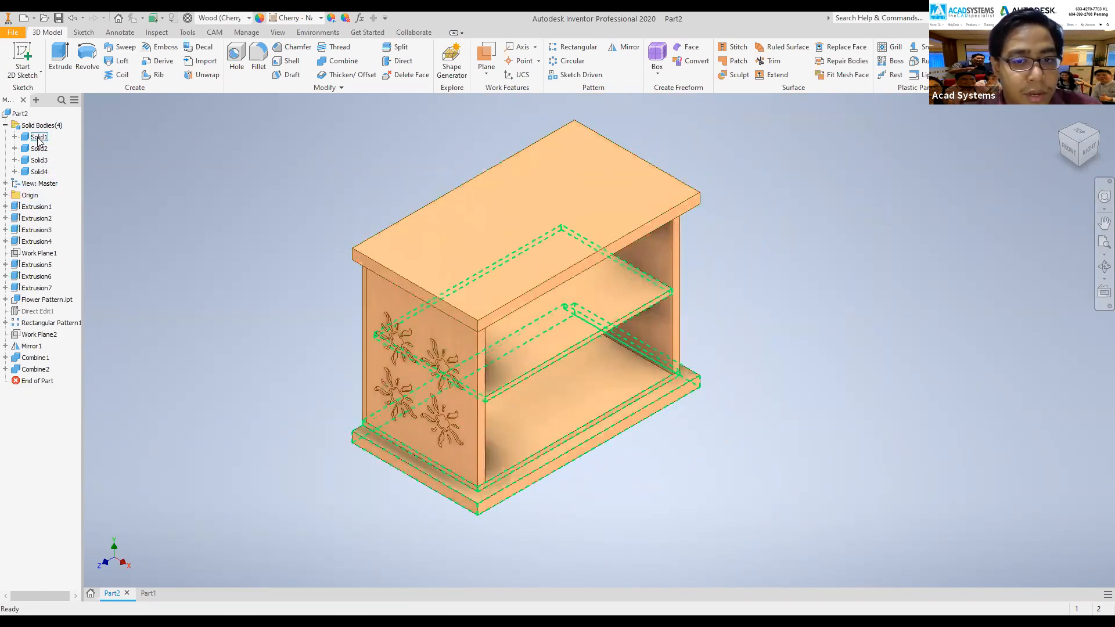
left_click(36, 264)
right_click(37, 268)
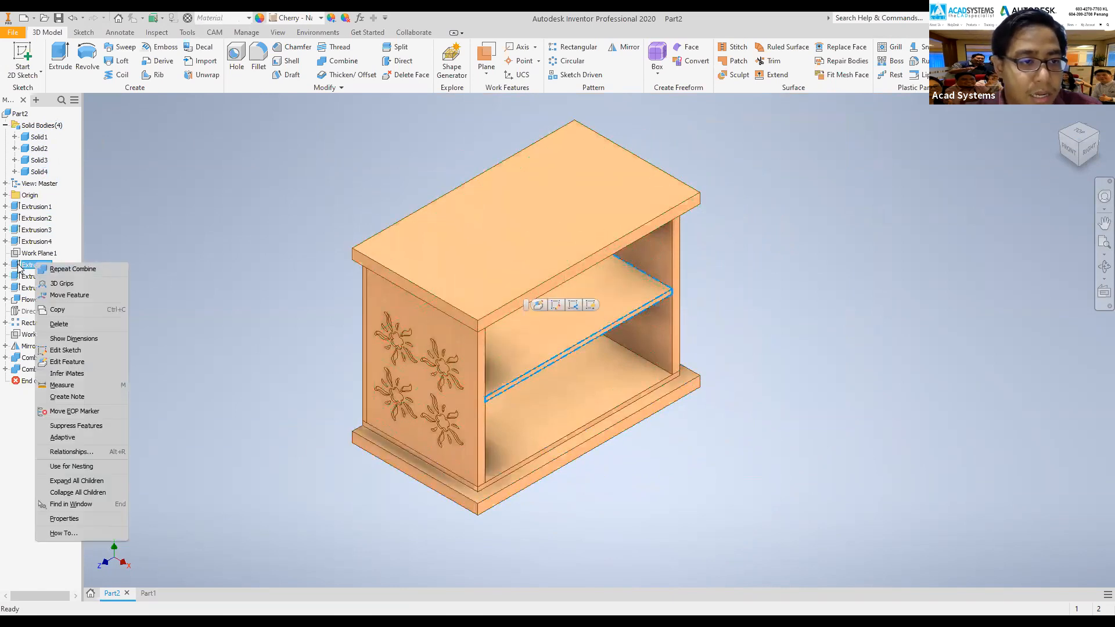
key("Escape")
double_click(18, 266)
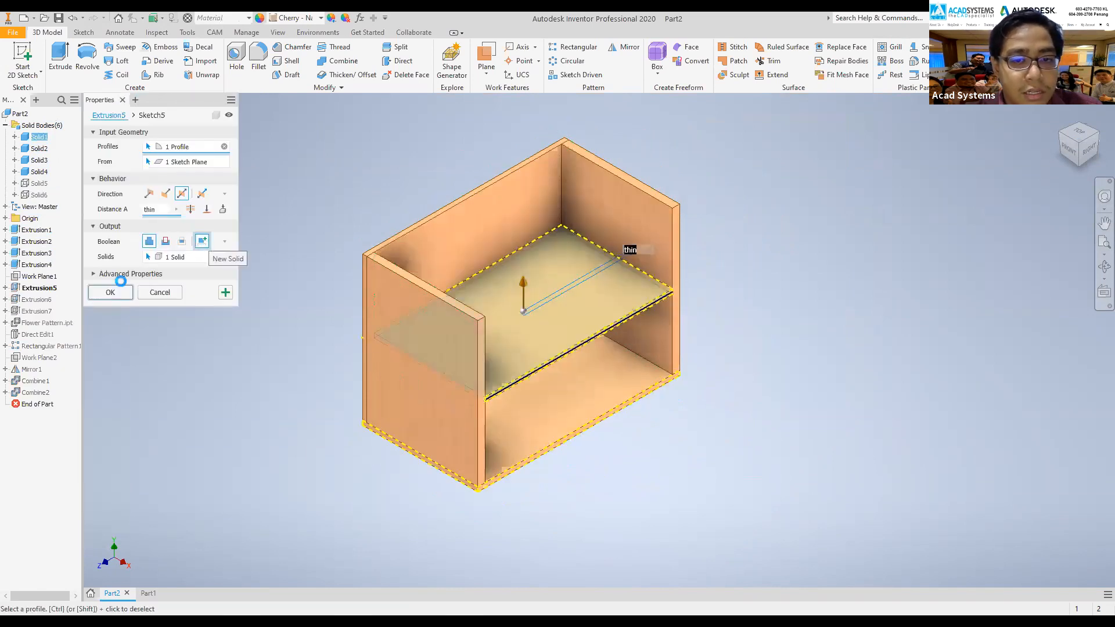
left_click(114, 292)
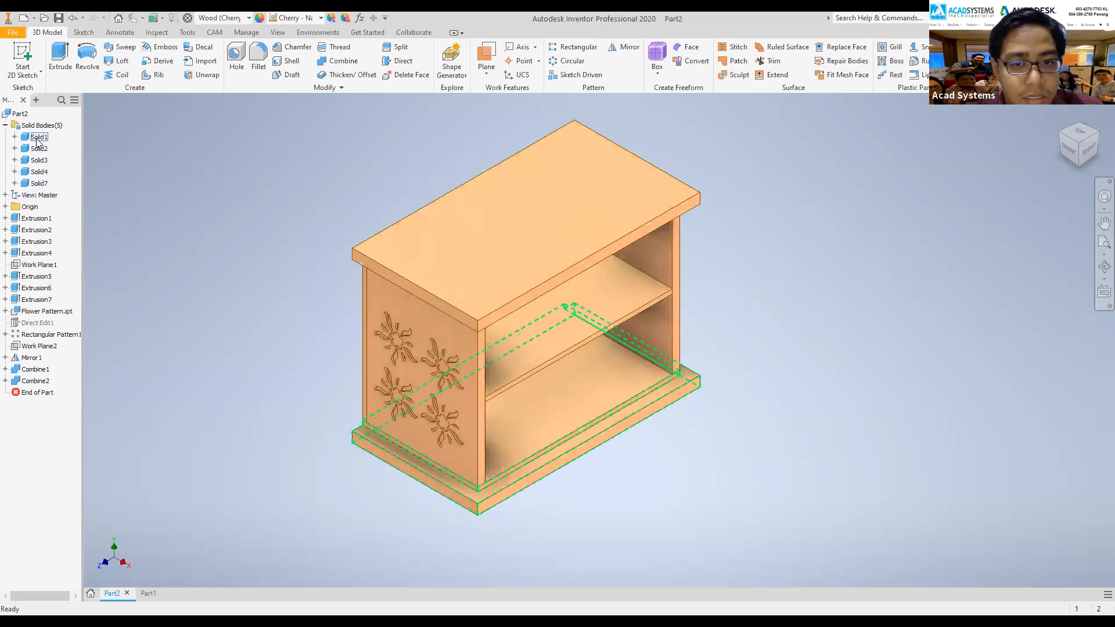
- Edit the table top's Extrusion6 and the base's Extrusion7 so each is output as a new solid
double_click(37, 289)
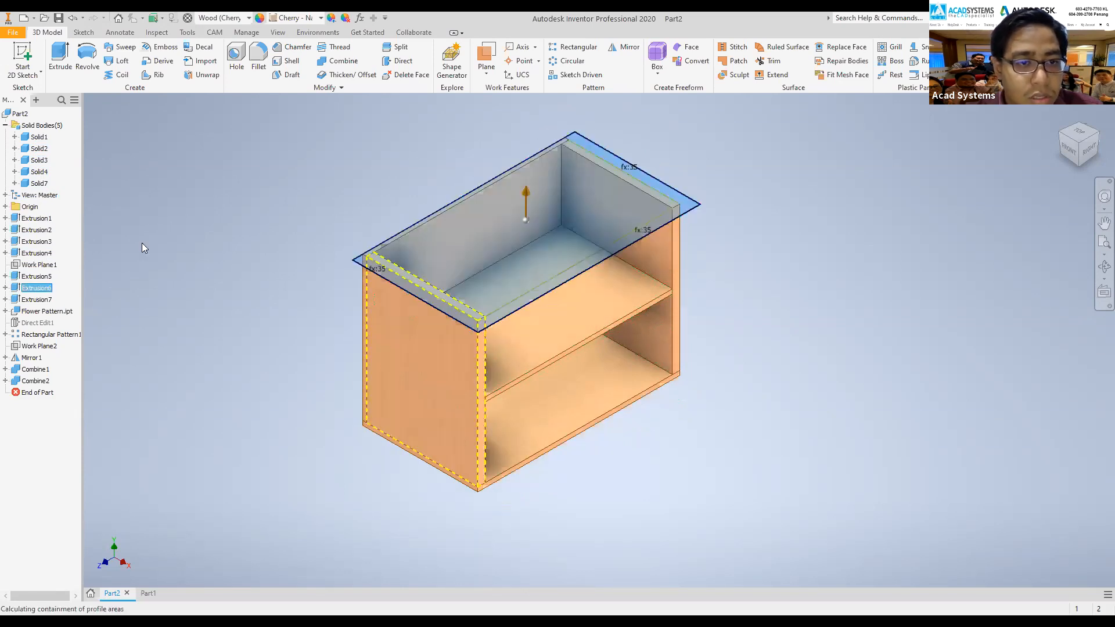
left_click(117, 285)
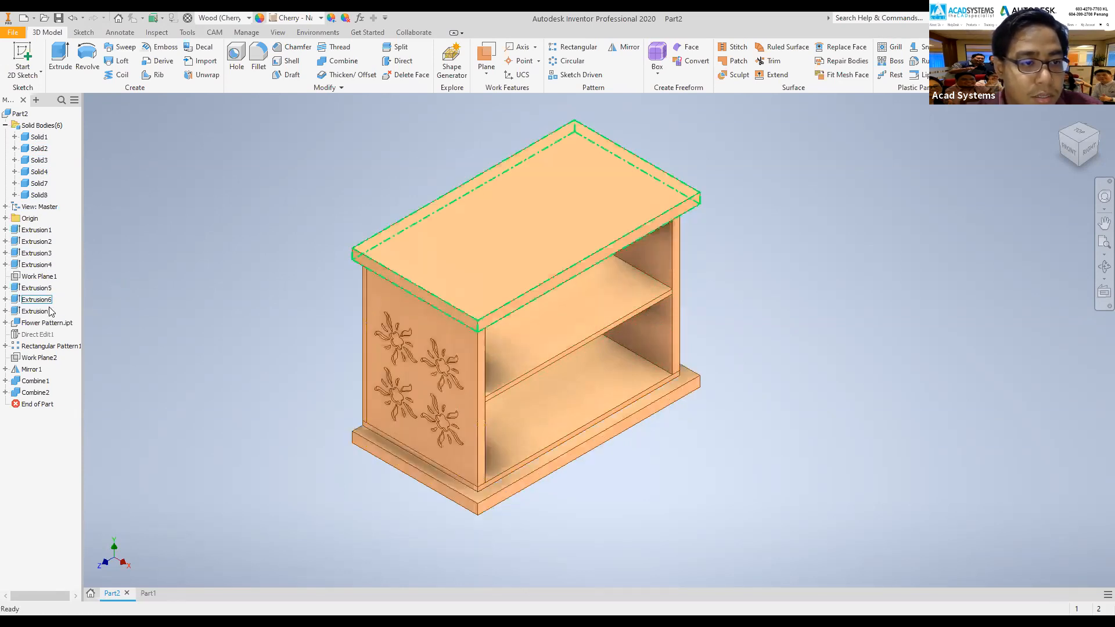
double_click(37, 311)
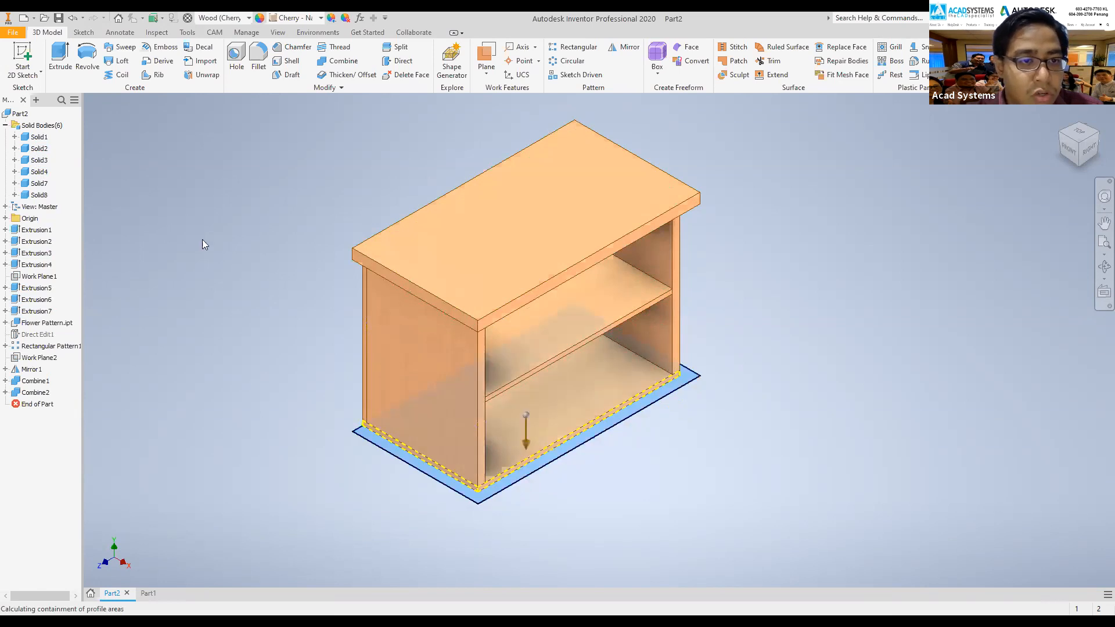
left_click(111, 277)
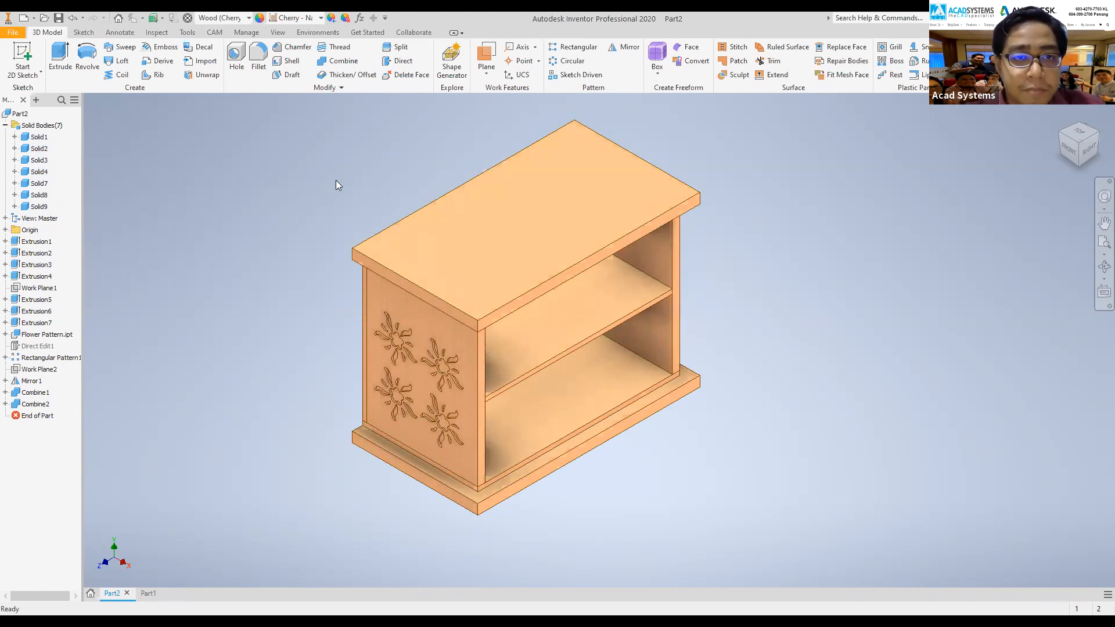
- Start Make Components and save the layout part as Part2 in the FOL Work folder
middle_click_drag(215, 220, 242, 280)
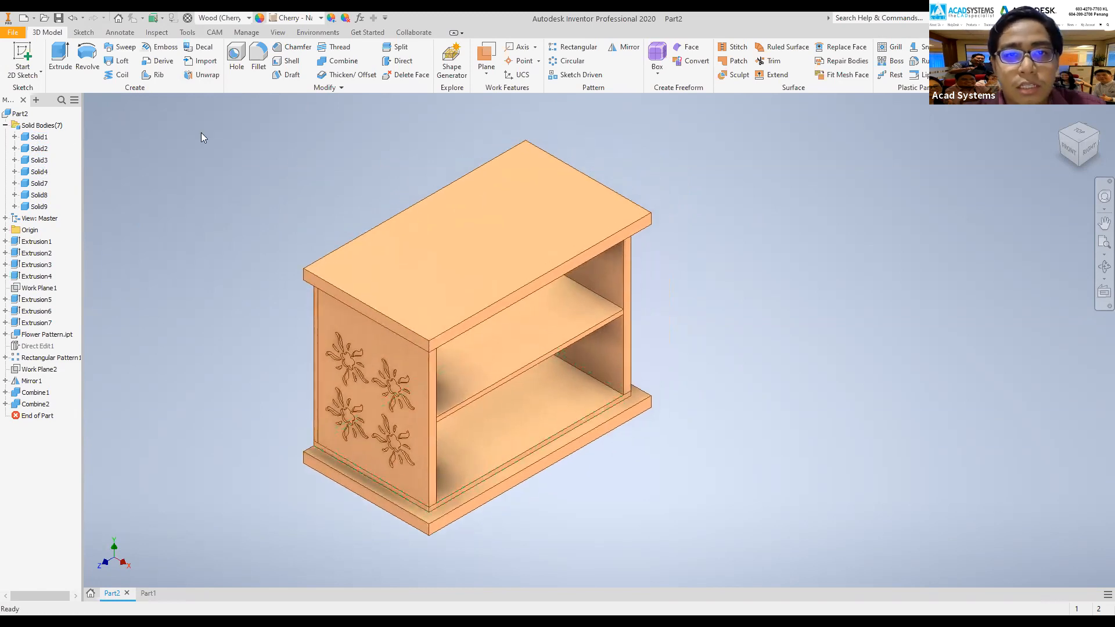
left_click(245, 34)
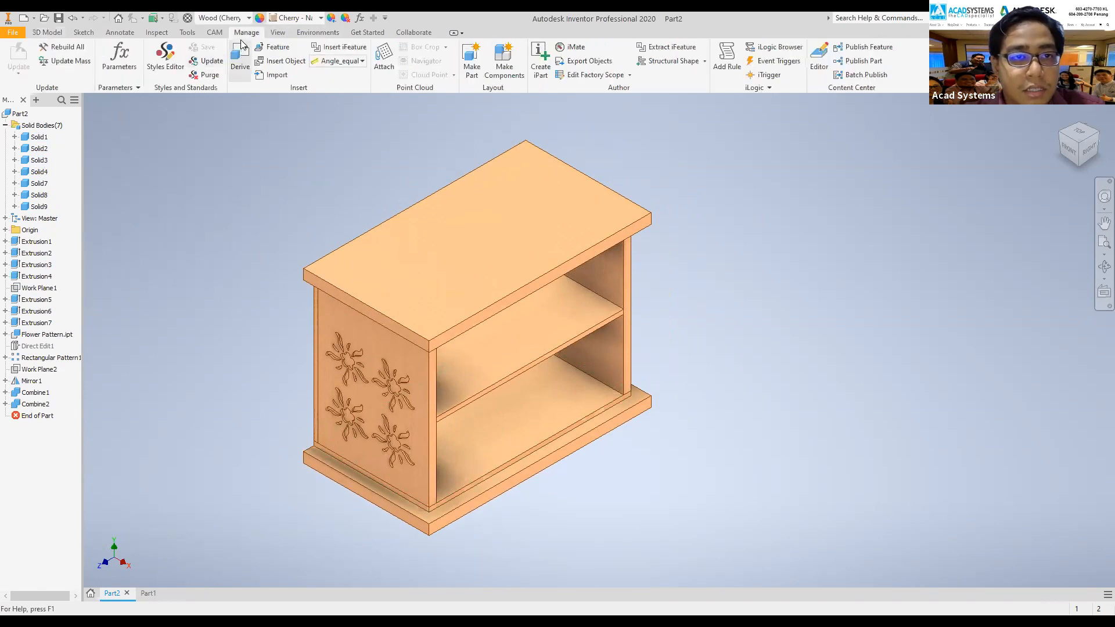
left_click(505, 62)
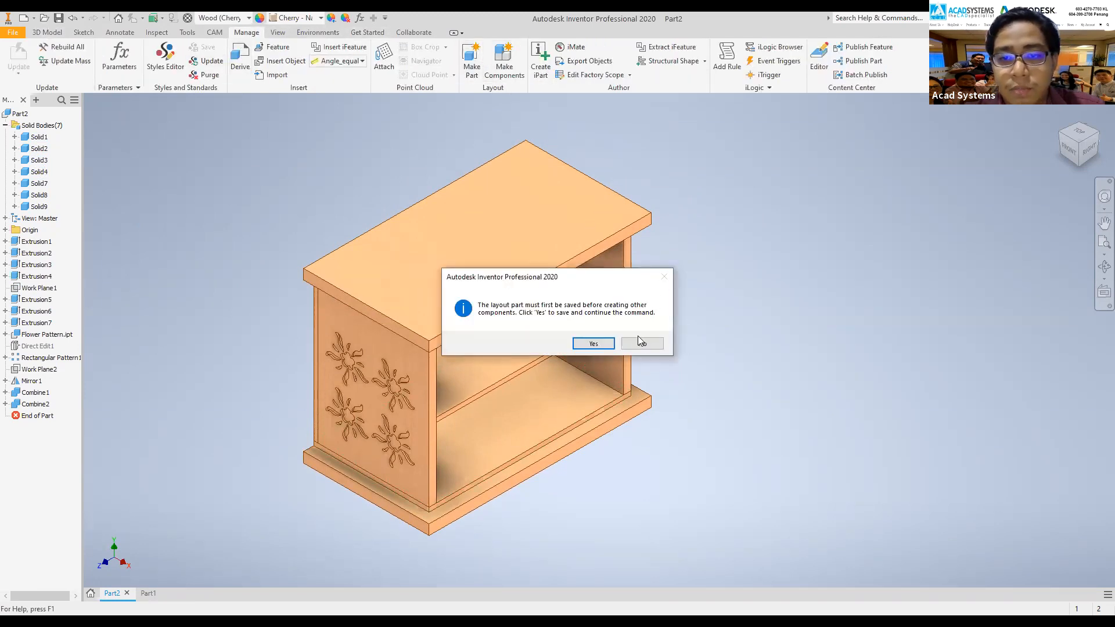
key("y")
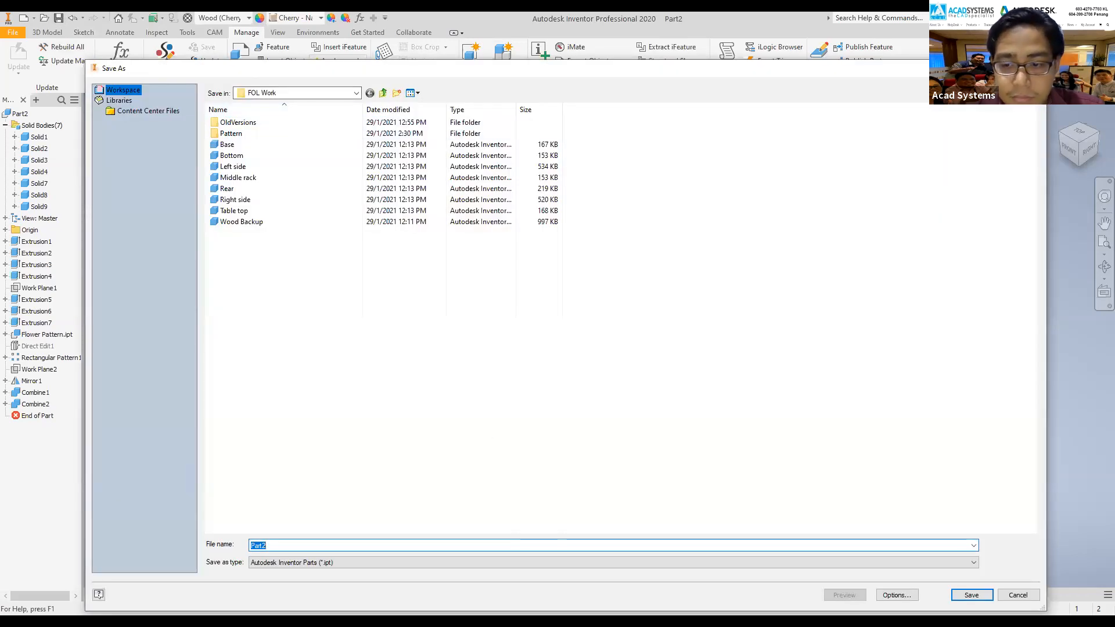
left_click(971, 595)
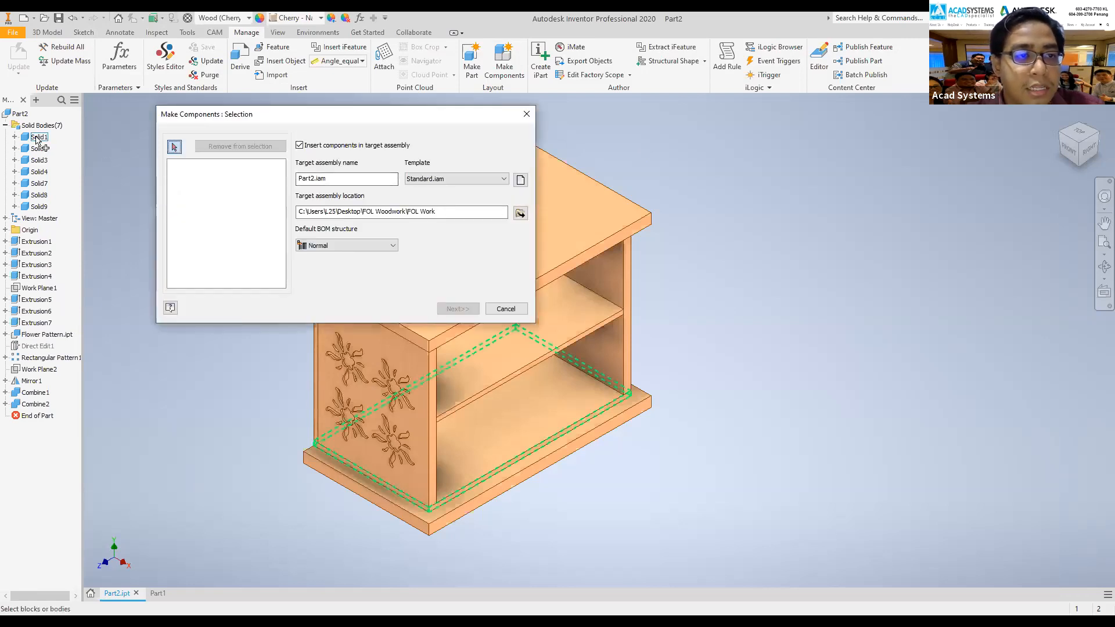
- Make components from all the cabinet's solid bodies, Solid1 through Solid9, in target assembly Part2.iam using the Standard.iam template
left_click(39, 206, "shift")
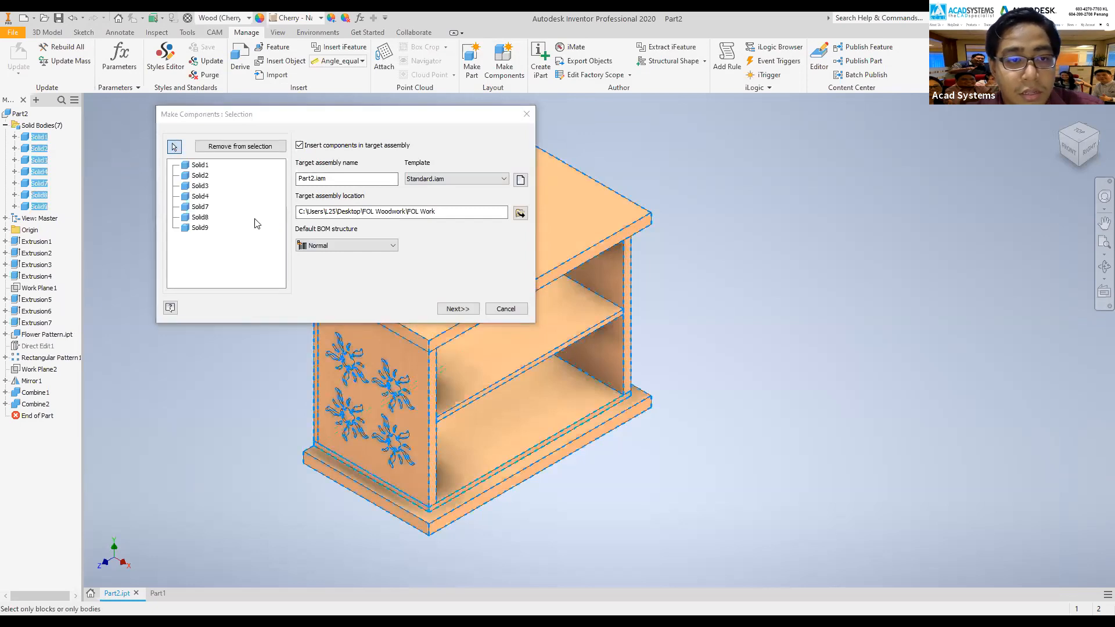
left_click(458, 309)
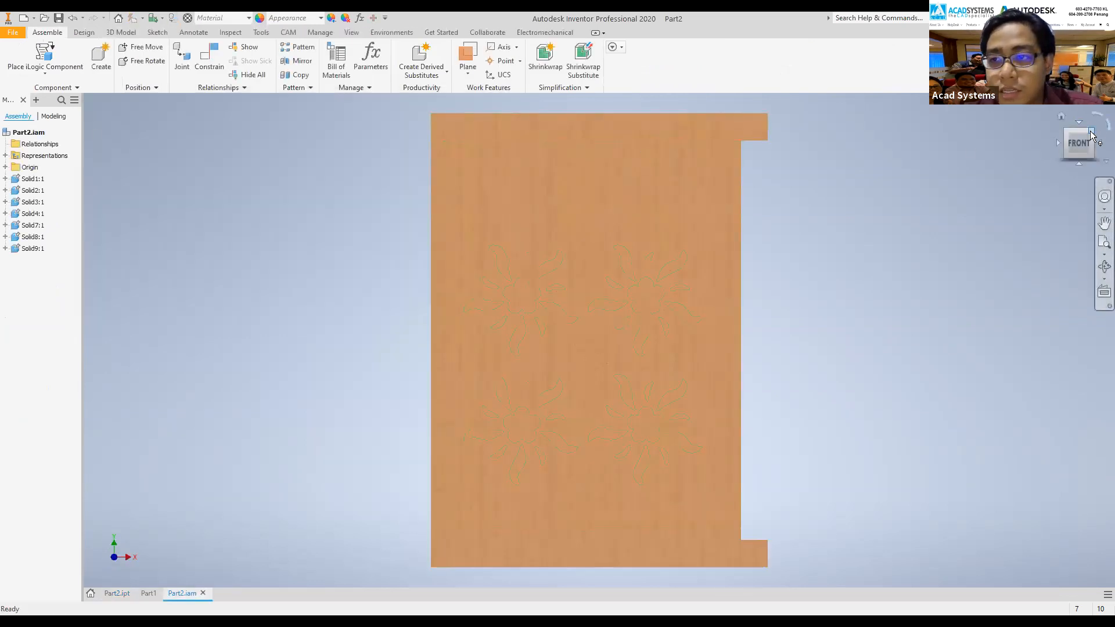
left_click(1091, 132)
- Select the components Solid1 to Solid4 one at a time to check which cabinet panel each represents
left_click(23, 133)
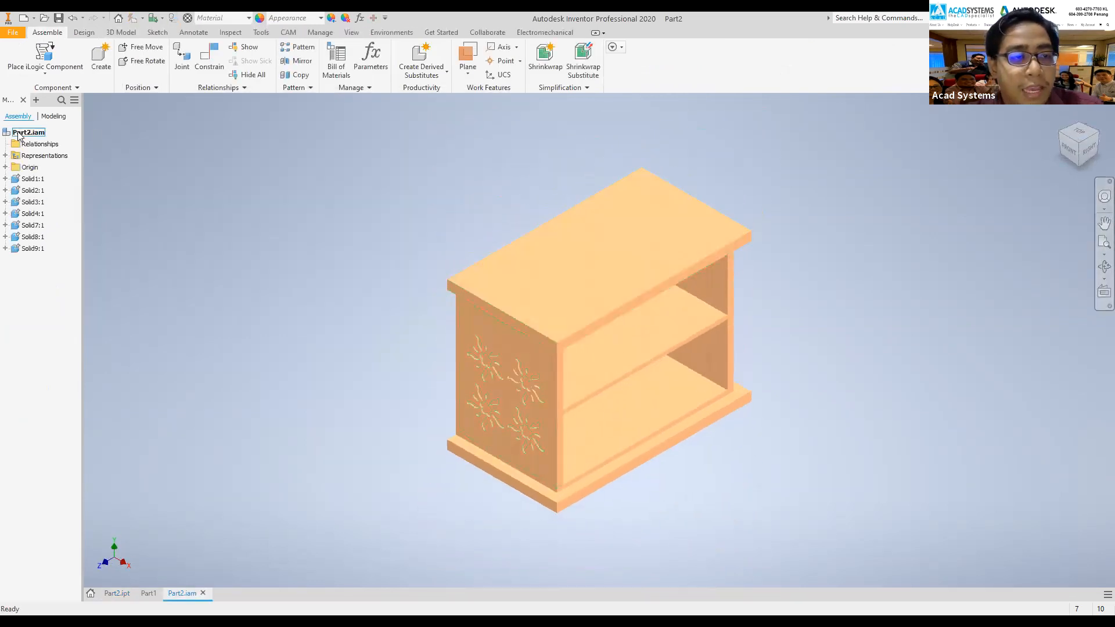
left_click(32, 179)
left_click(32, 191)
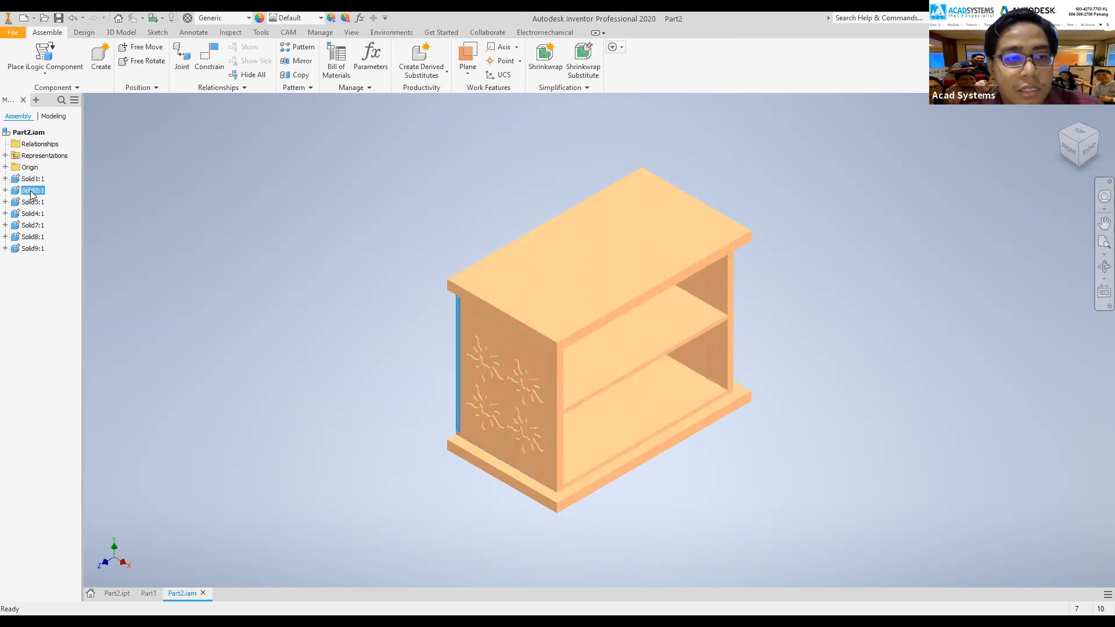
left_click(32, 202)
left_click(32, 213)
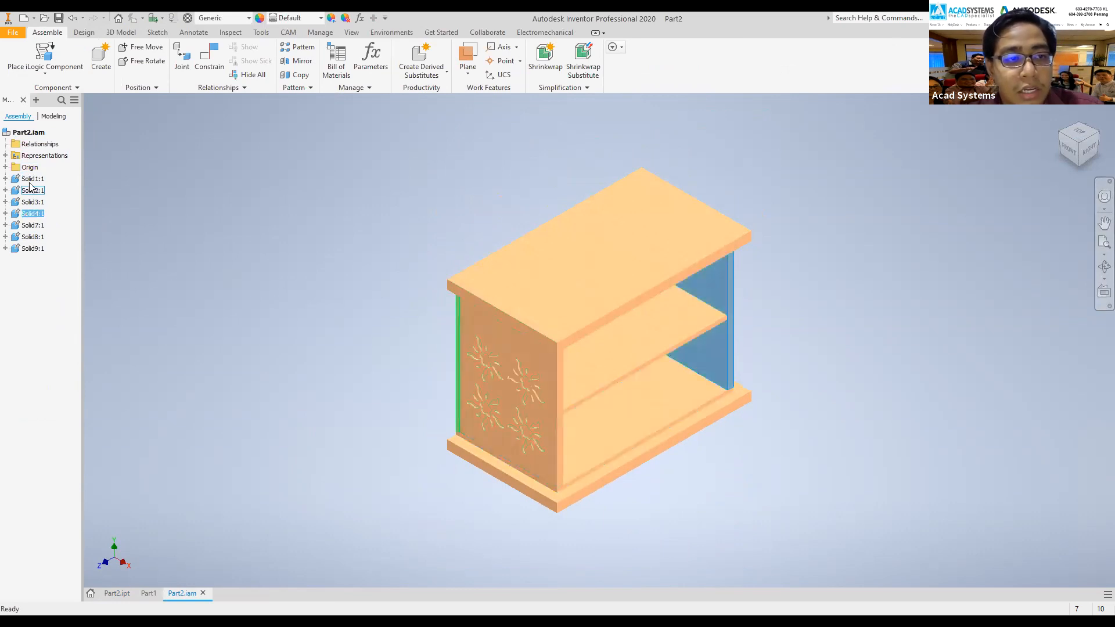
left_click(32, 179)
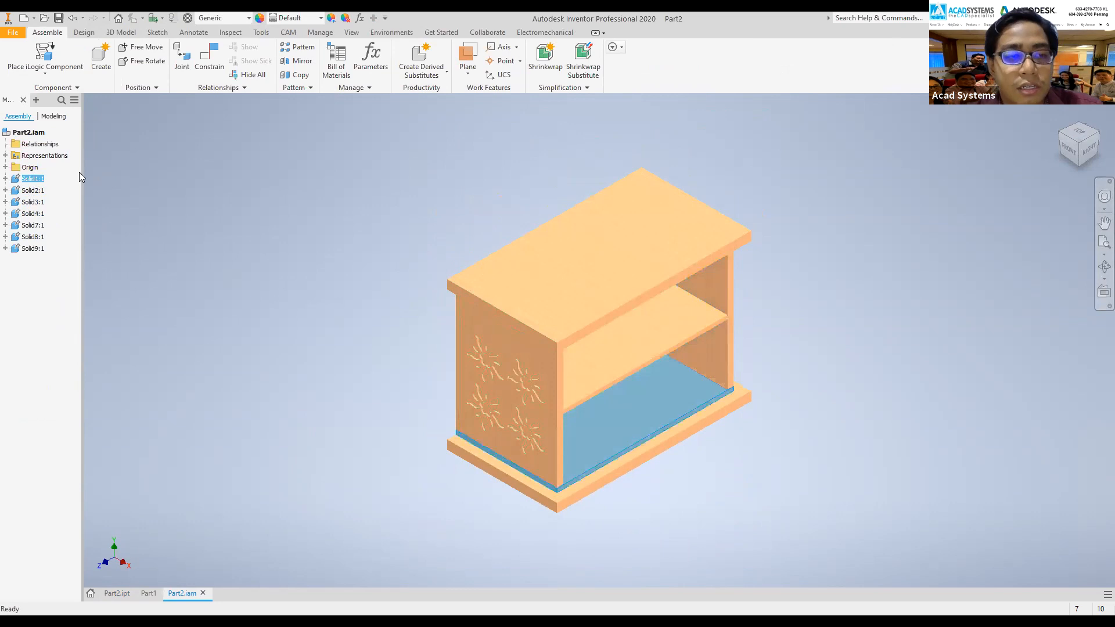
- Open the flower-patterned side panel, Solid3, as its own part, inspect it in isometric view, and close it
right_click(33, 203)
left_click(63, 234)
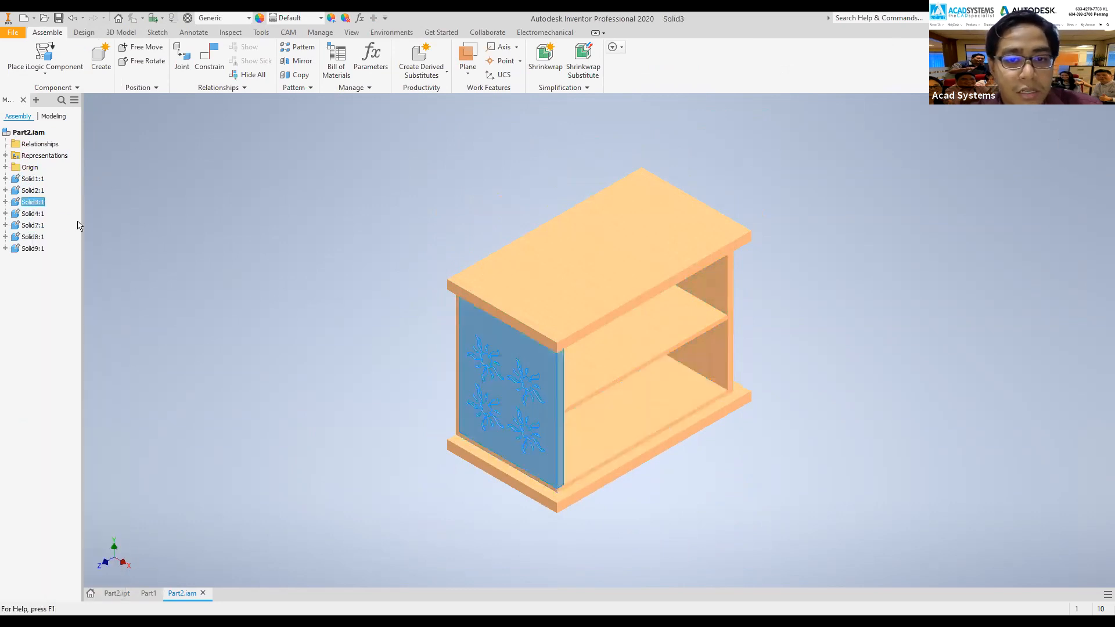
left_click(1094, 128)
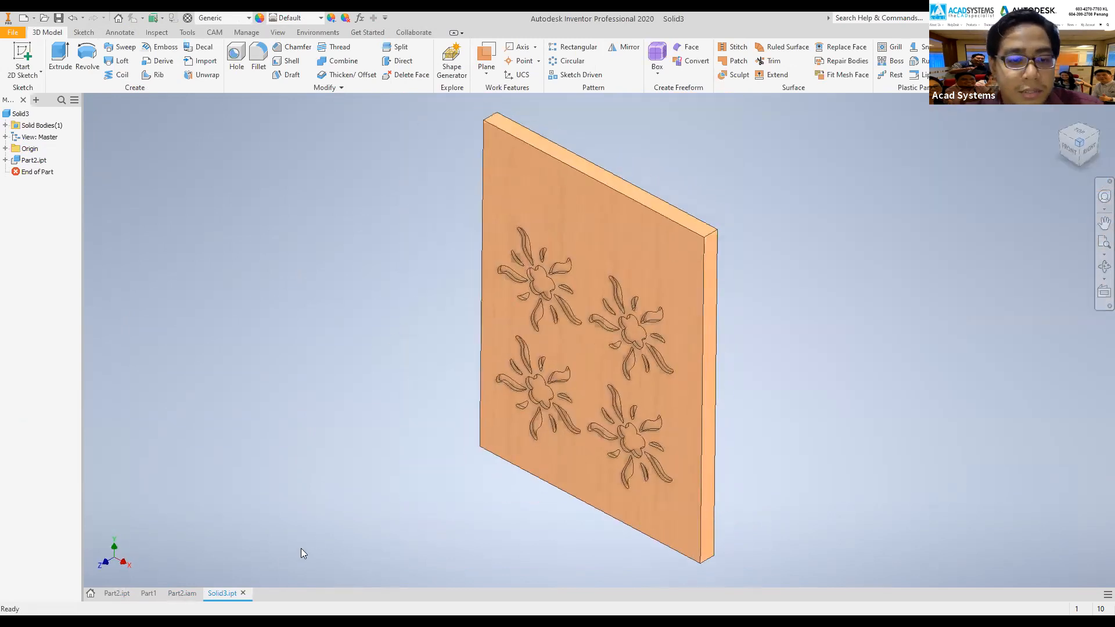
left_click(243, 593)
left_click(524, 343)
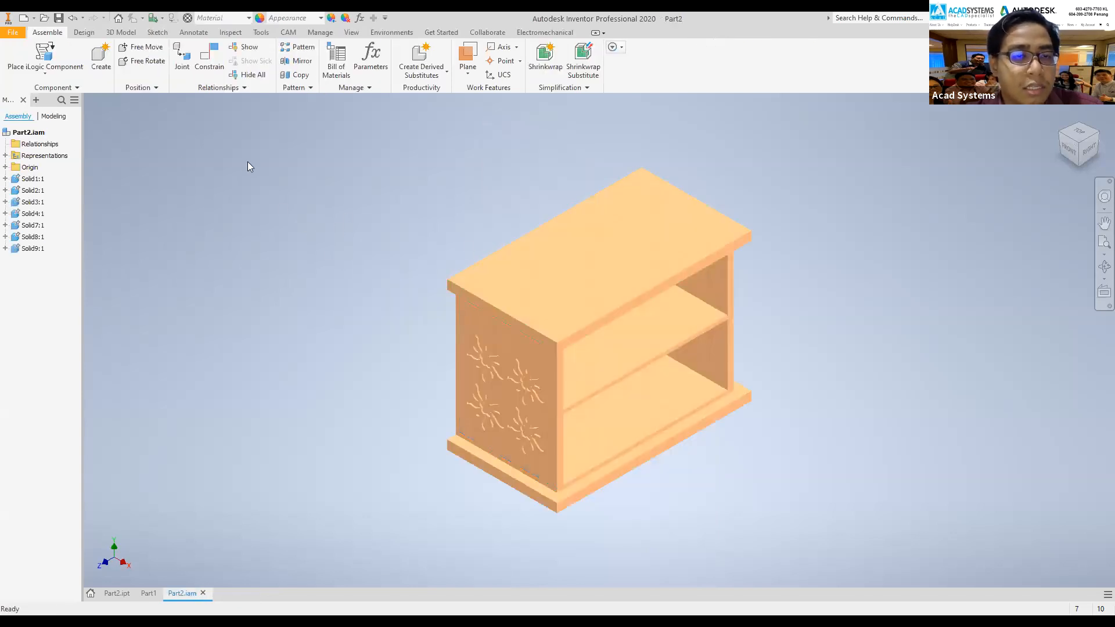
- Save the Part2.iam assembly
left_click(58, 17)
left_click(622, 266)
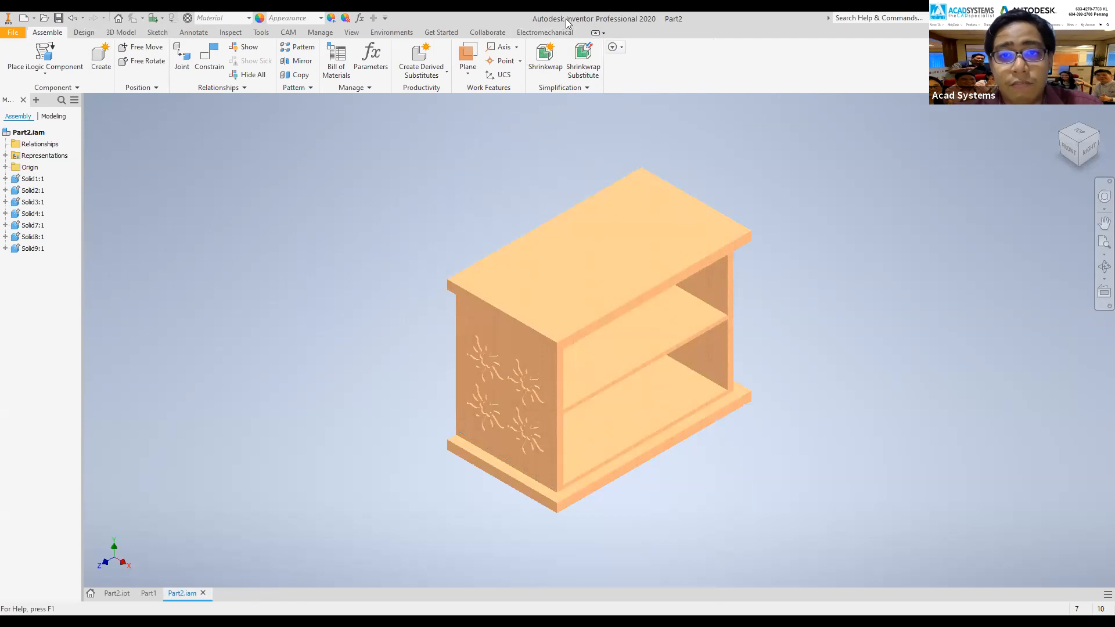
- Create a new nest from Part2.iam with the Standard (mm).inest template, and automatically create and map the missing Generic materials and packagings
left_click(26, 132)
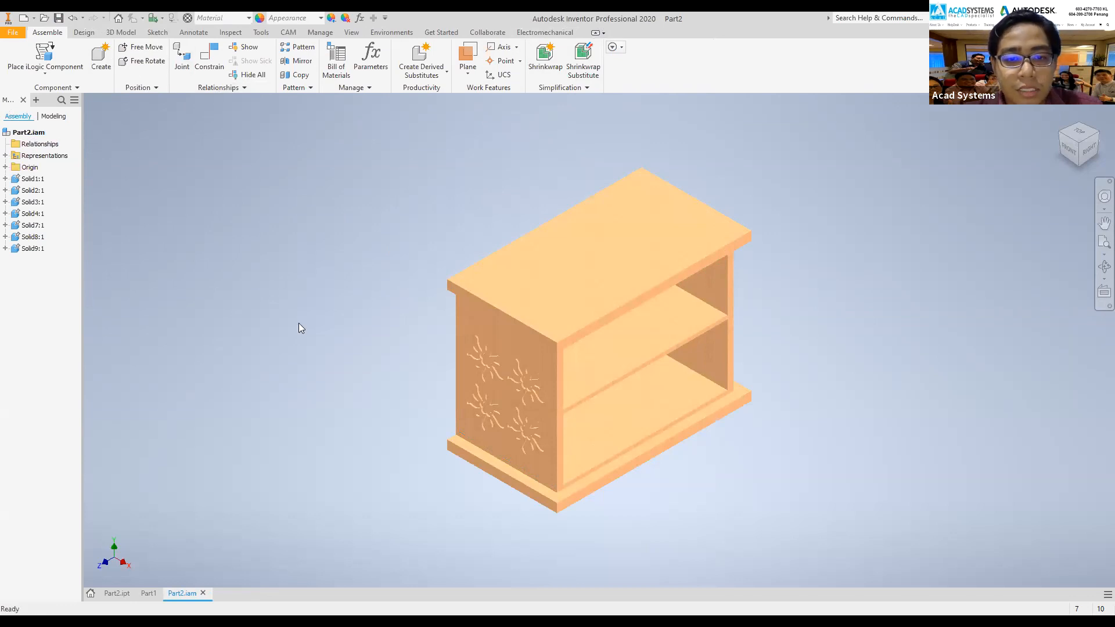
left_click(26, 133)
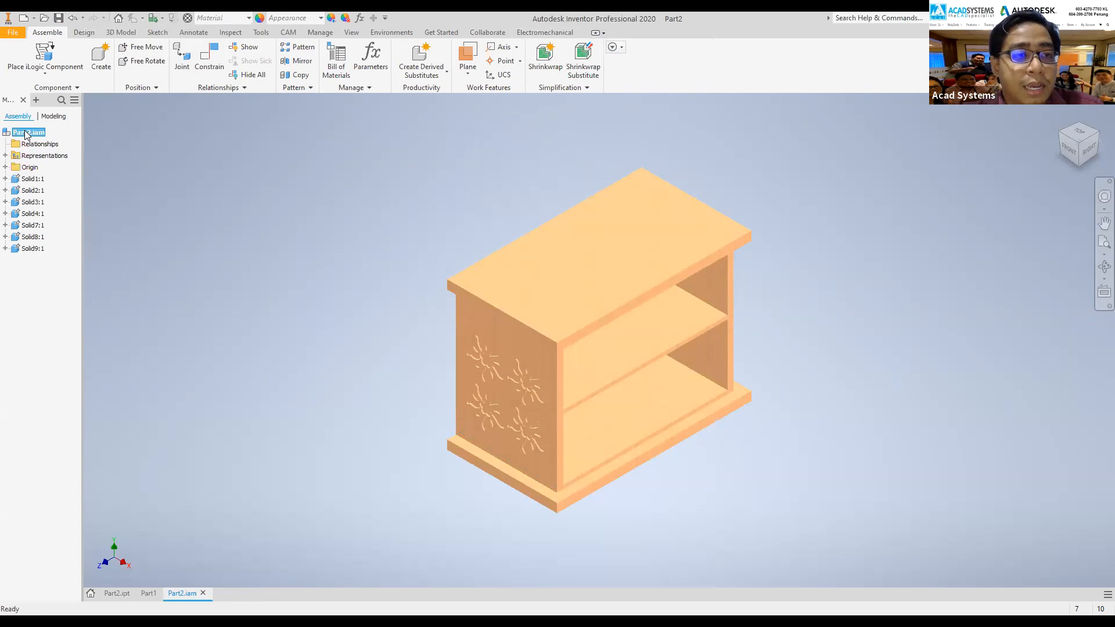
right_click(25, 134)
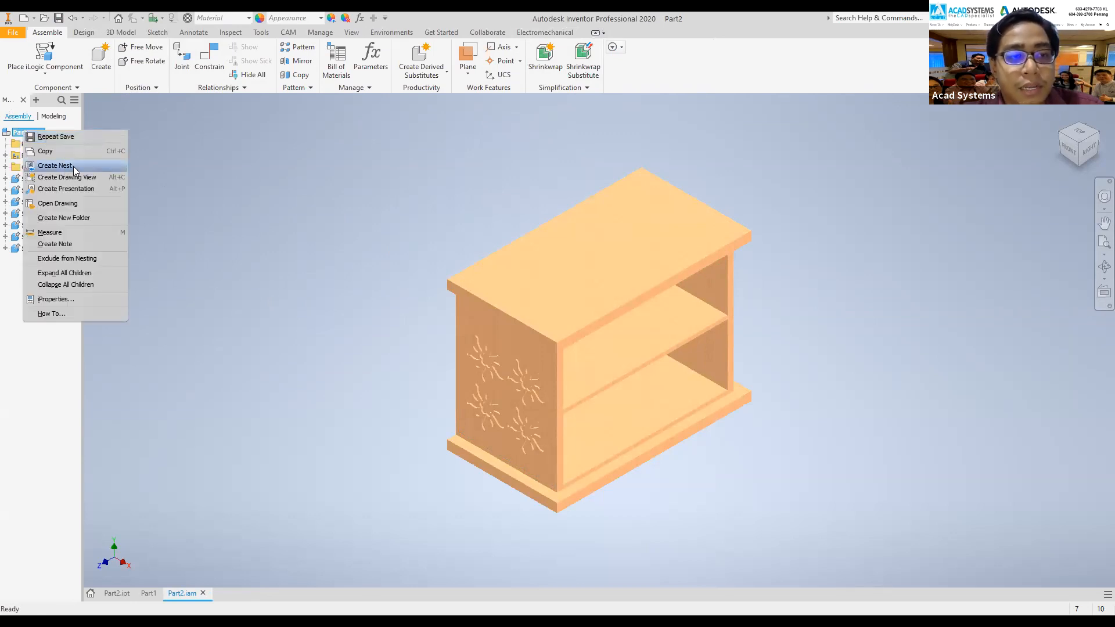
left_click(73, 166)
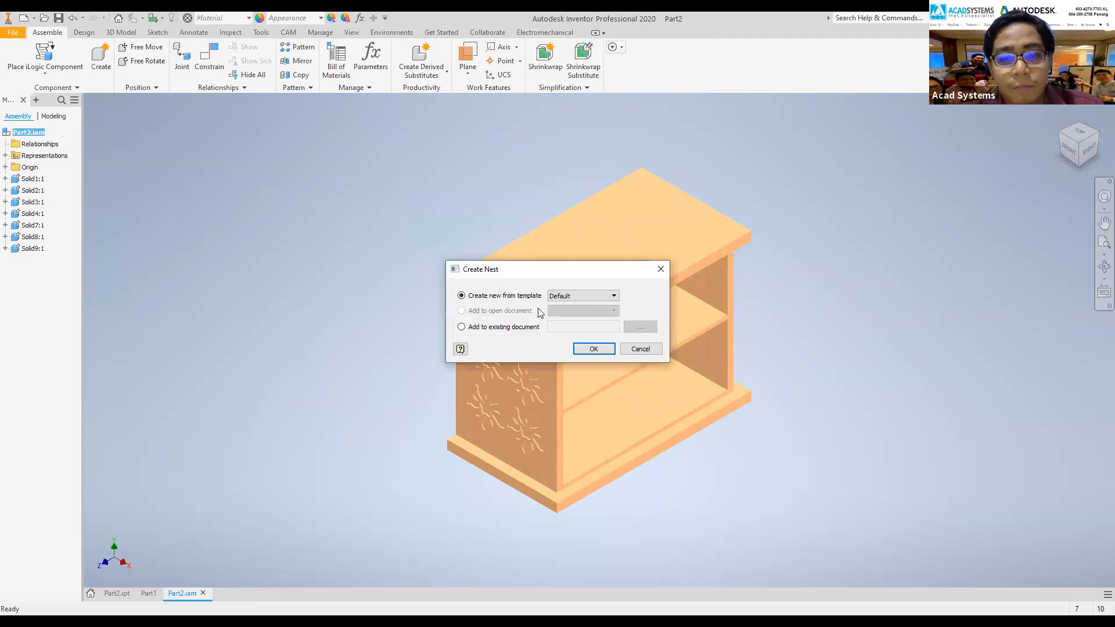
left_click(584, 296)
left_click(597, 334)
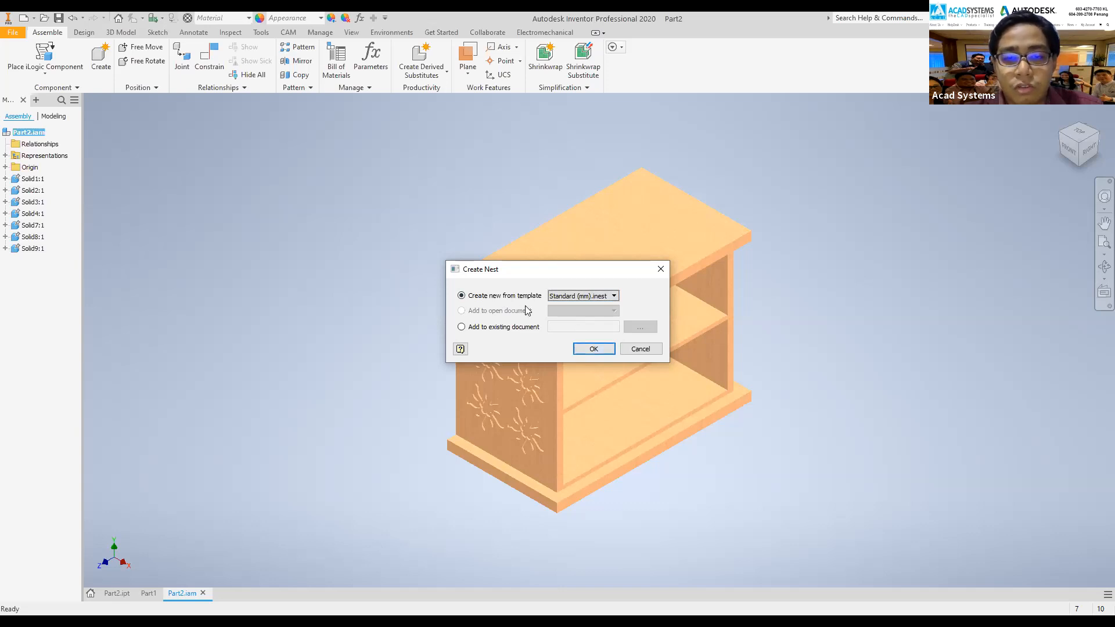
left_click(592, 351)
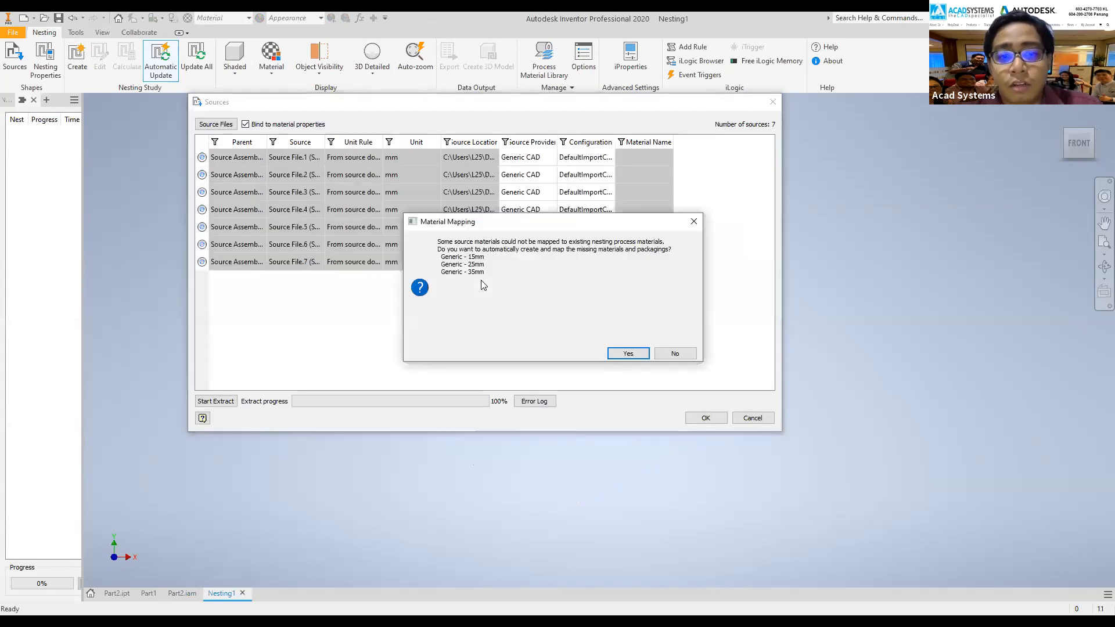
left_click(626, 354)
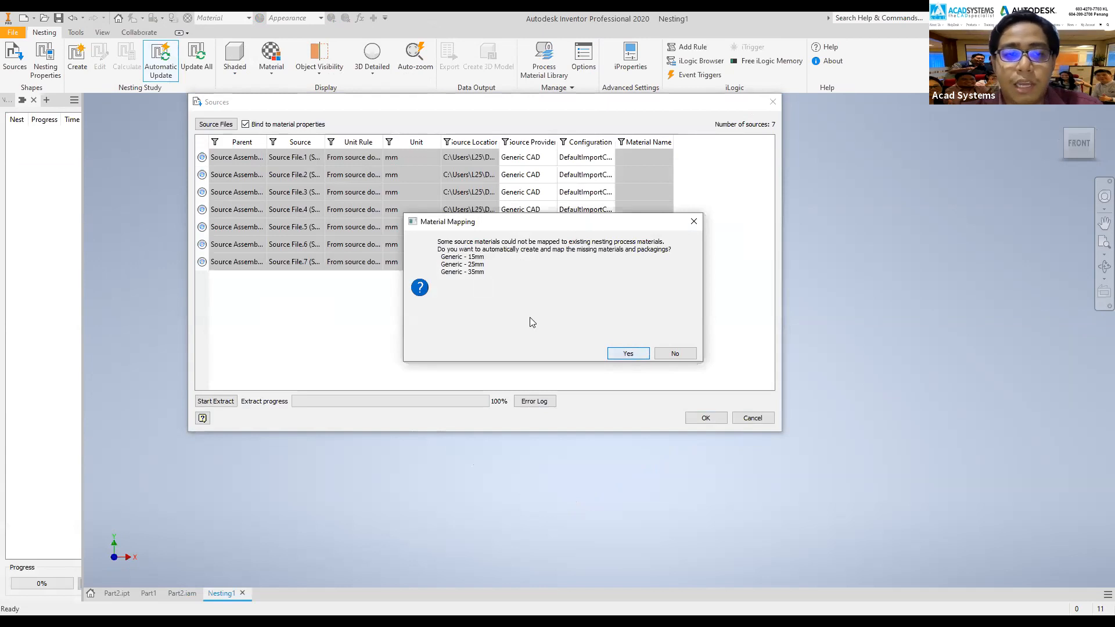
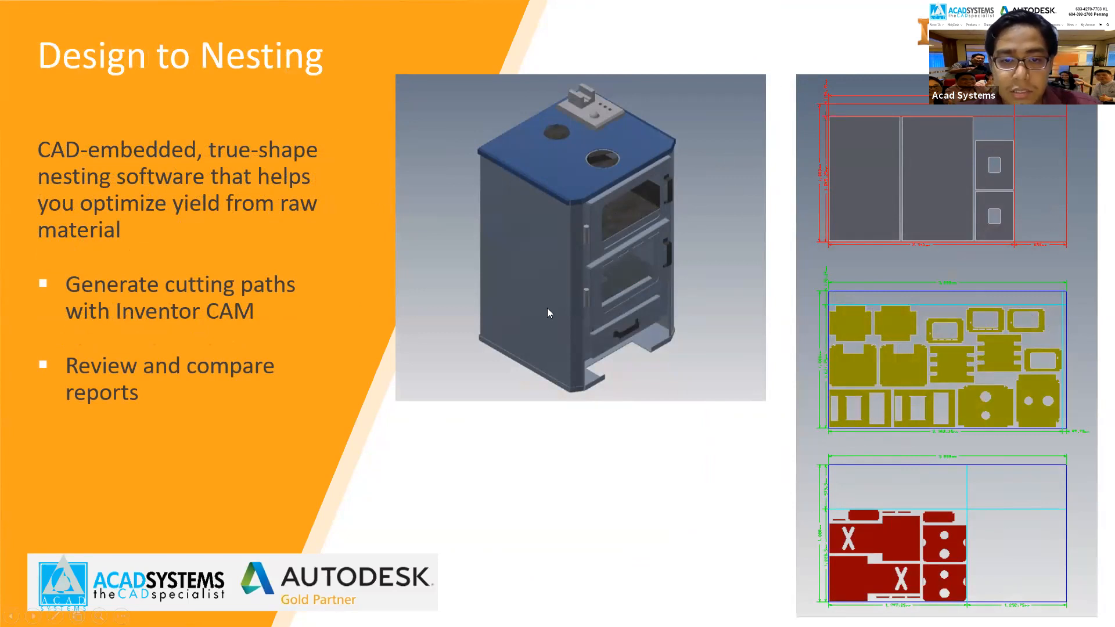
- Return to Inventor and accept the extracted source files so the cabinet panels load as flat shapes in the nest
key("alt+Tab")
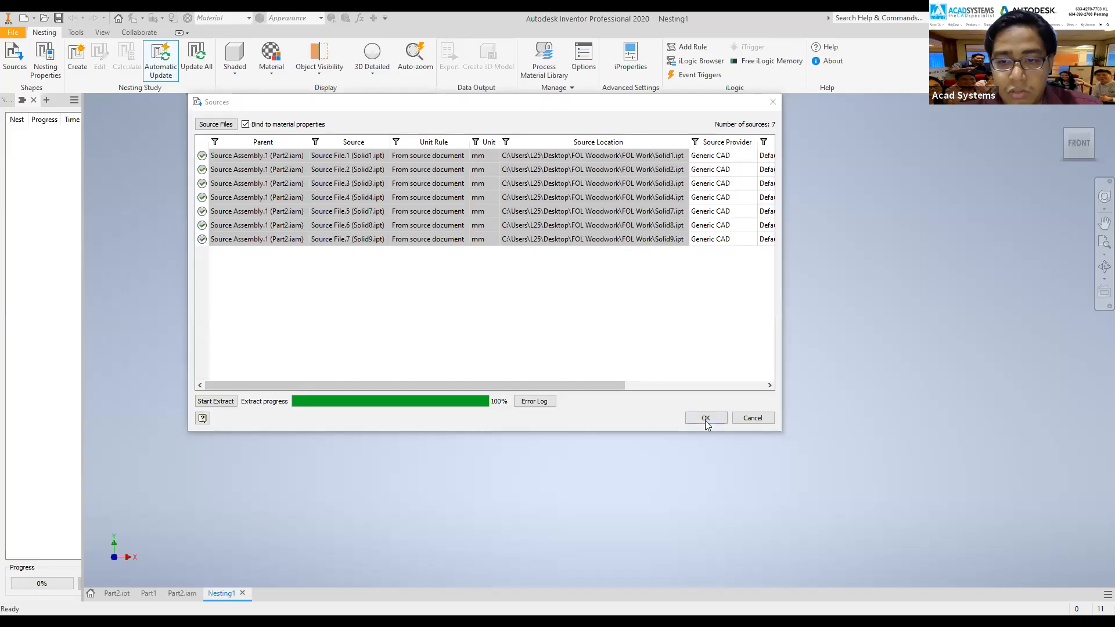
left_click(706, 417)
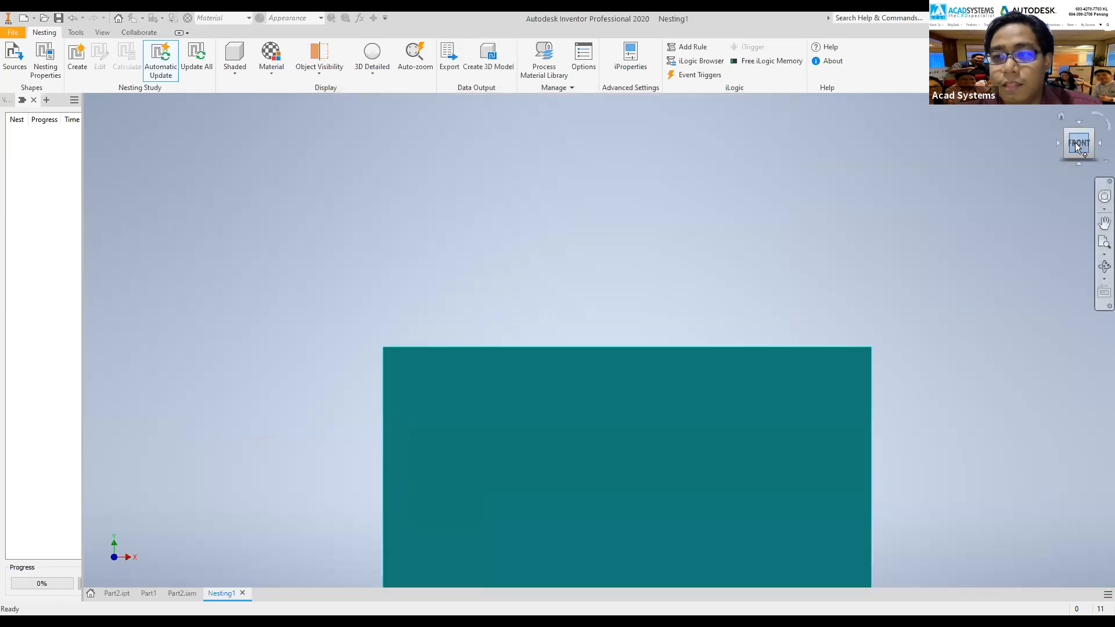
scroll(620, 392, "down", 5)
scroll(628, 379, "up", 4)
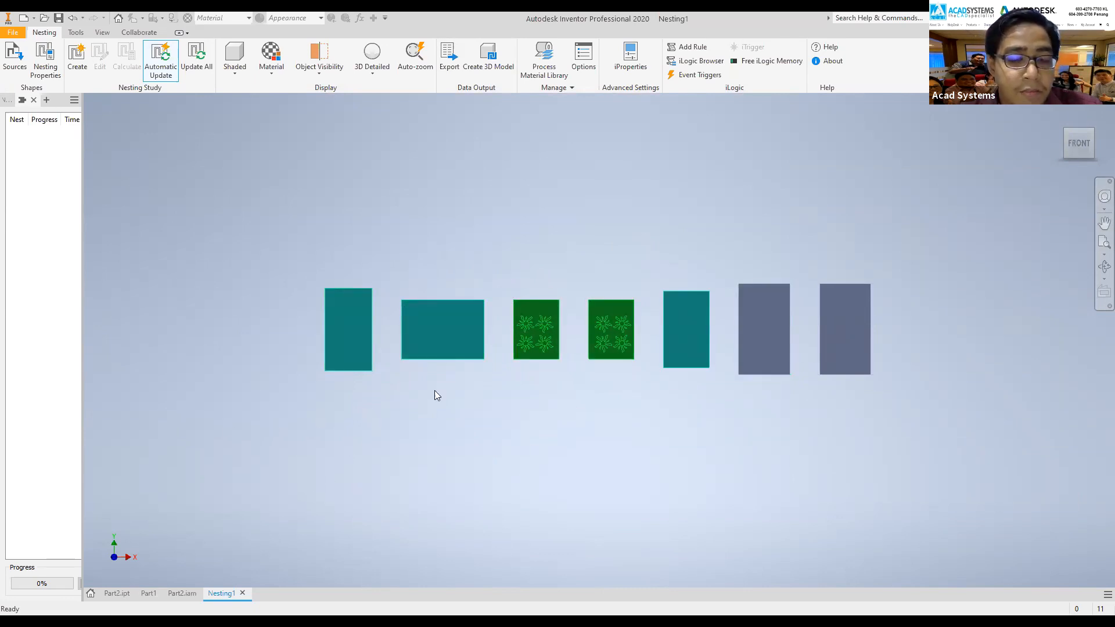
- Check the panels in the Part2.iam assembly for comparison and return to the Nesting1 document
left_click(174, 596)
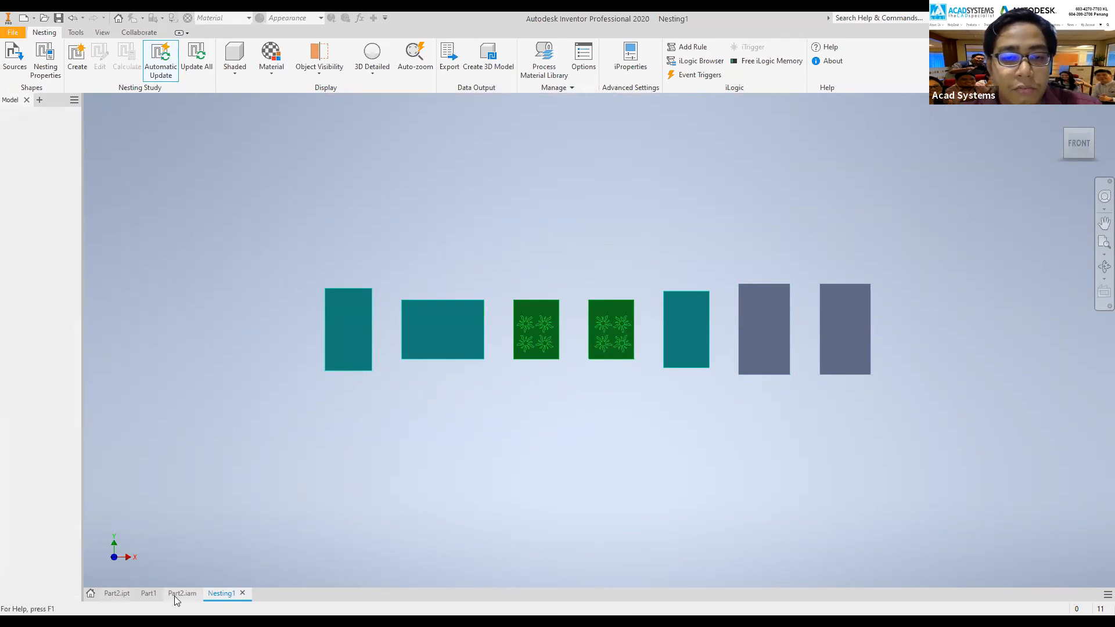
left_click(146, 593)
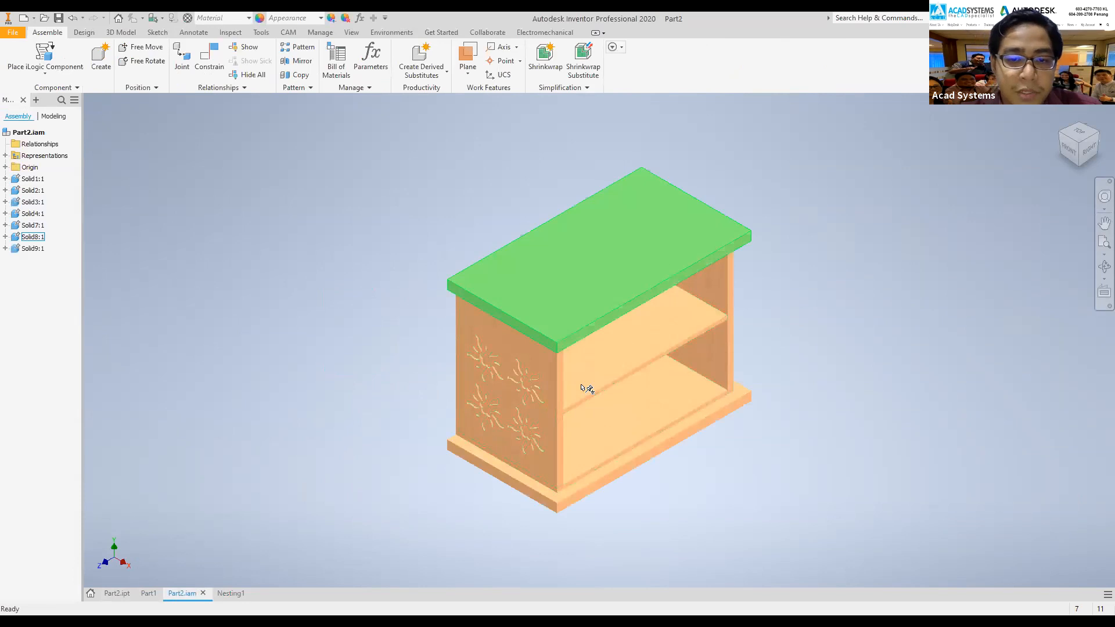
left_click(240, 591)
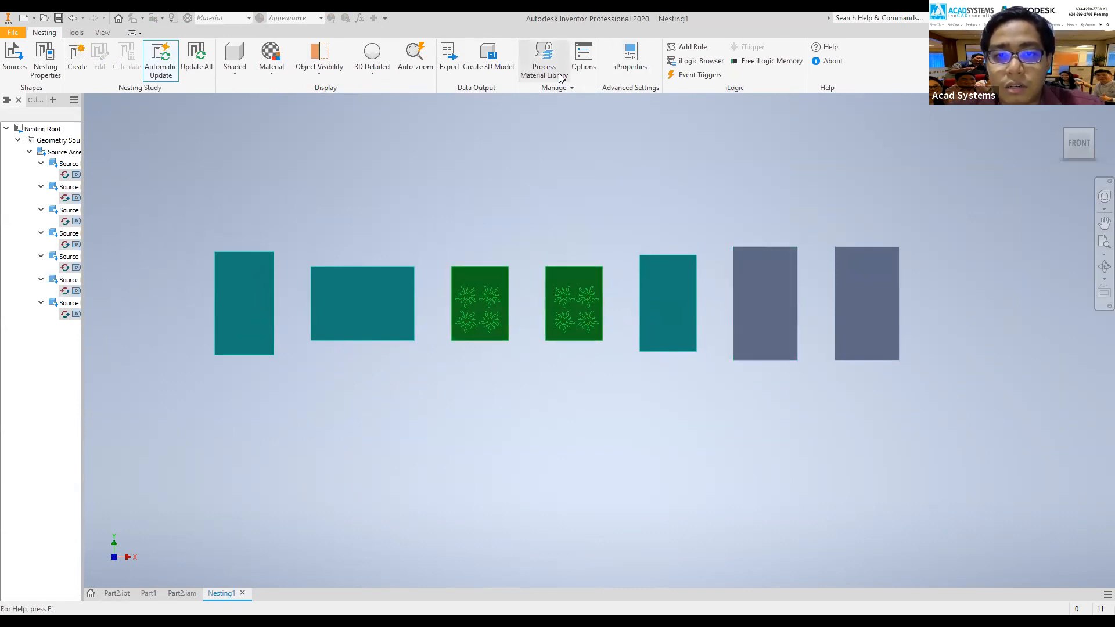
- Set the nesting color of the 25 mm Generic material to red in the Process Material Library
middle_click_drag(593, 241, 581, 381)
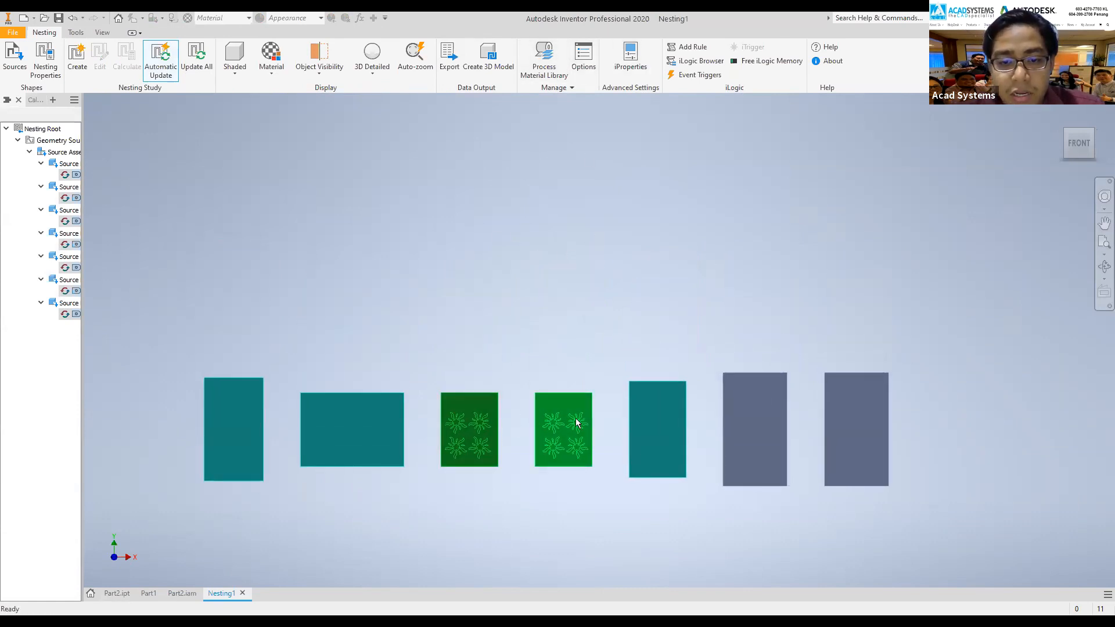
left_click(525, 52)
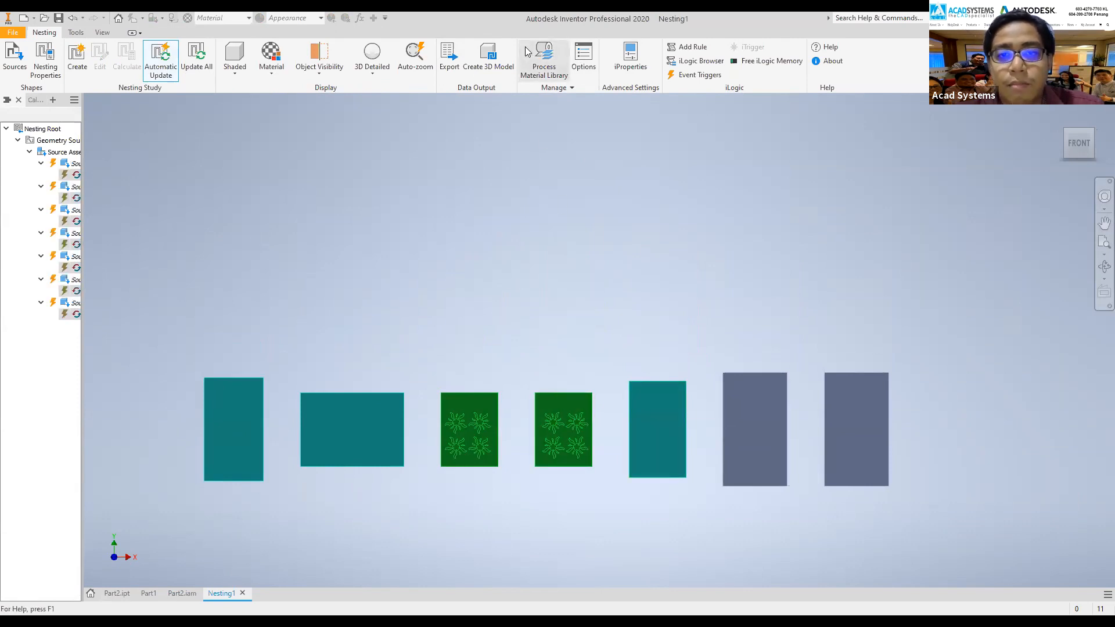
left_click(631, 269)
left_click(643, 267)
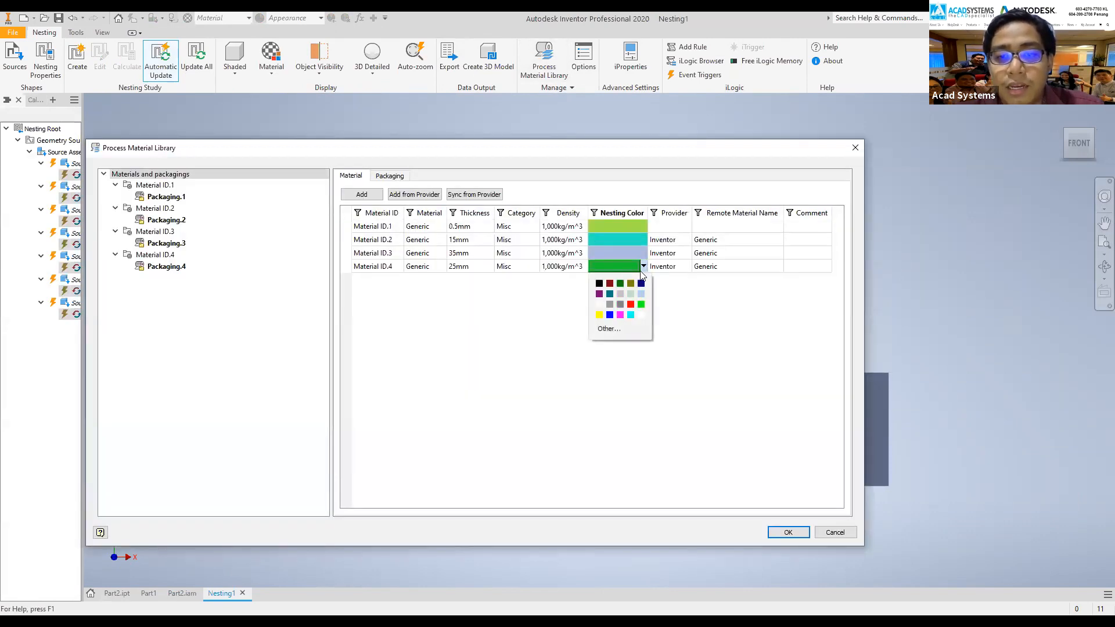
left_click(630, 304)
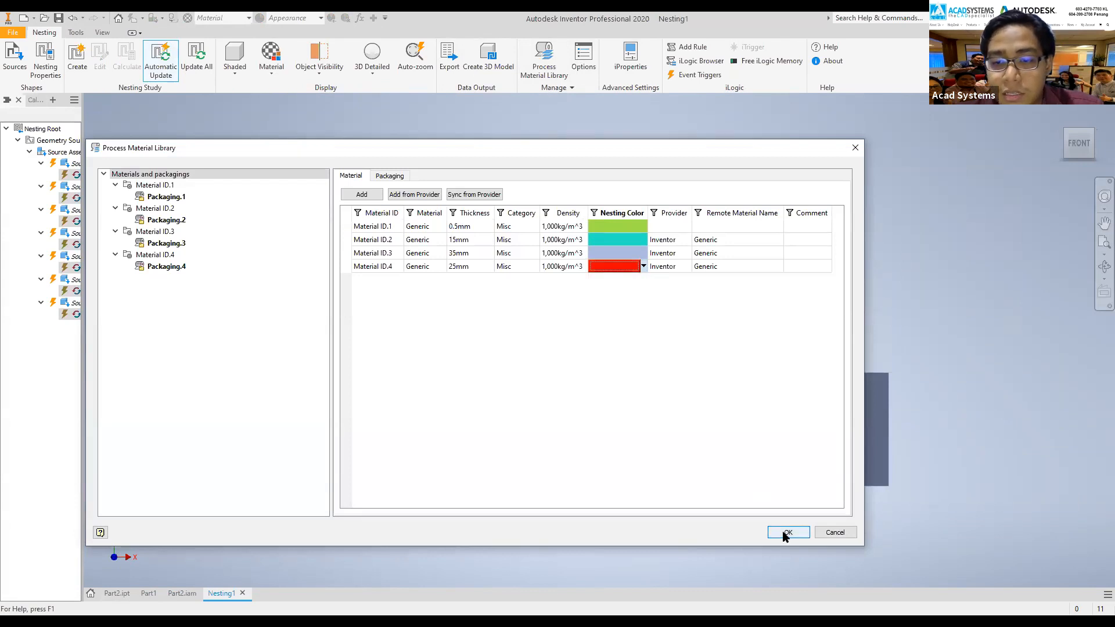
left_click(787, 533)
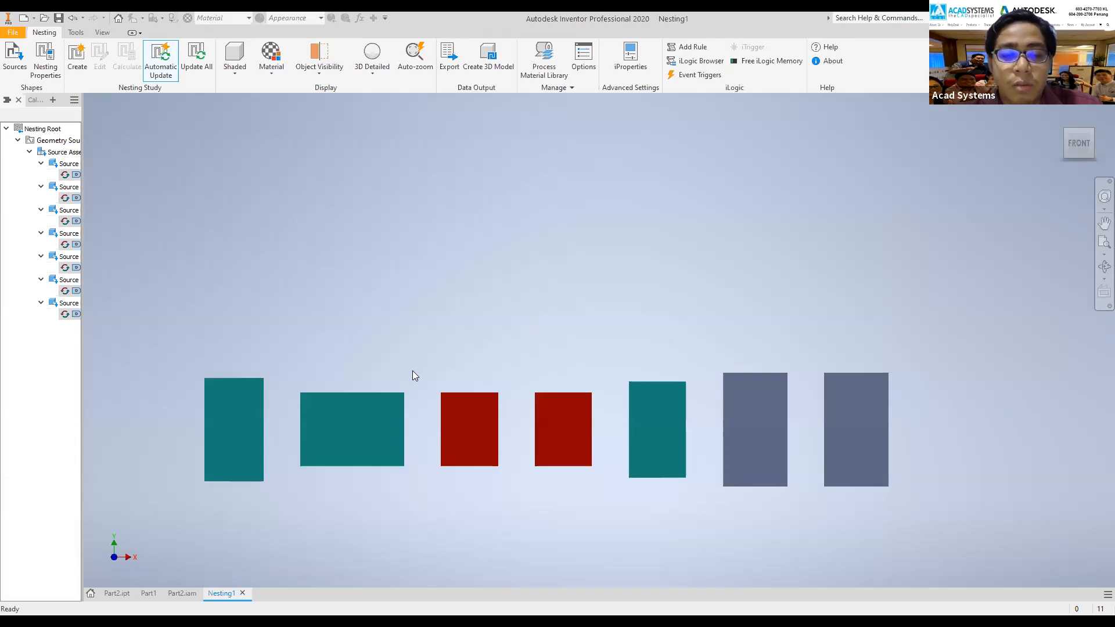
- Create a nesting study of all seven shapes with a job quantity of 2 and calculate it automatically
scroll(601, 174, "up", 3)
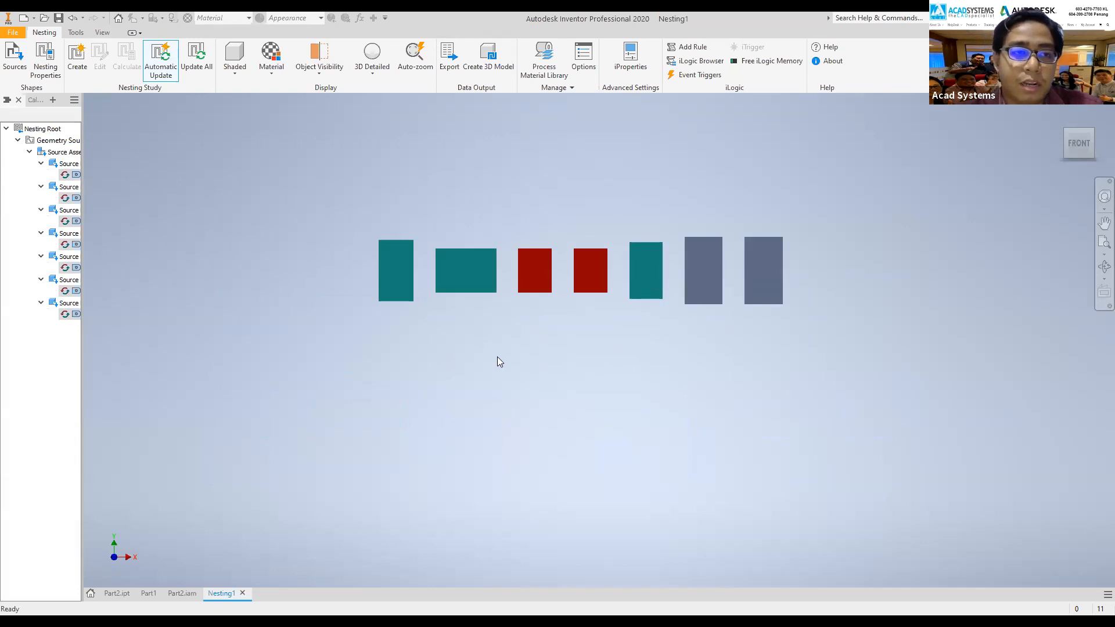
scroll(511, 372, "up", 3)
scroll(494, 370, "down", 6)
scroll(540, 378, "up", 3)
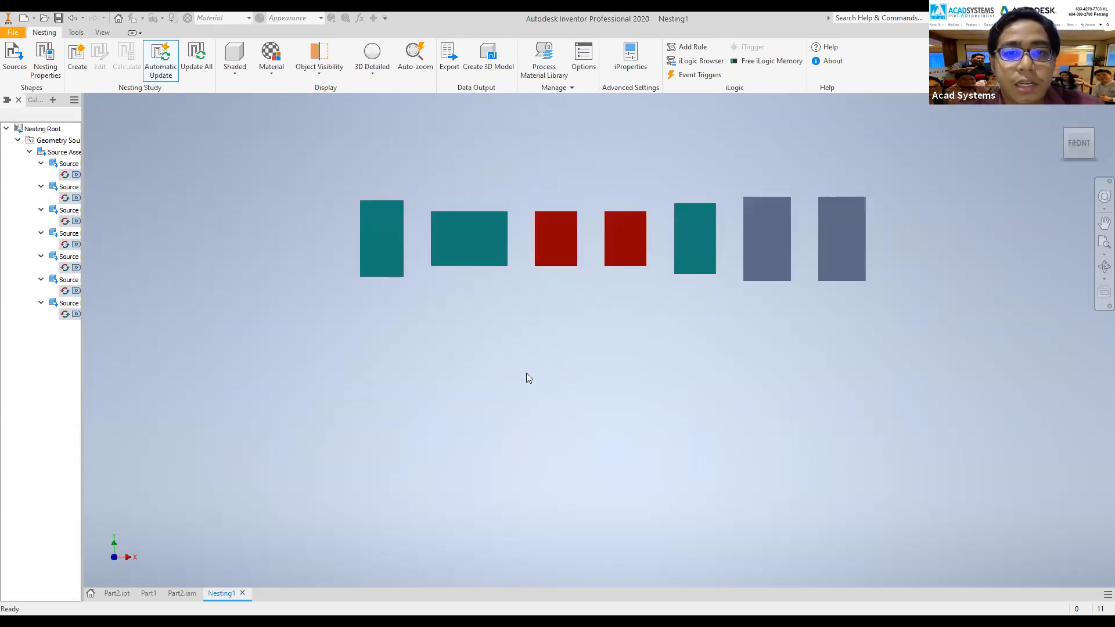
middle_click_drag(526, 374, 401, 349)
left_click(77, 58)
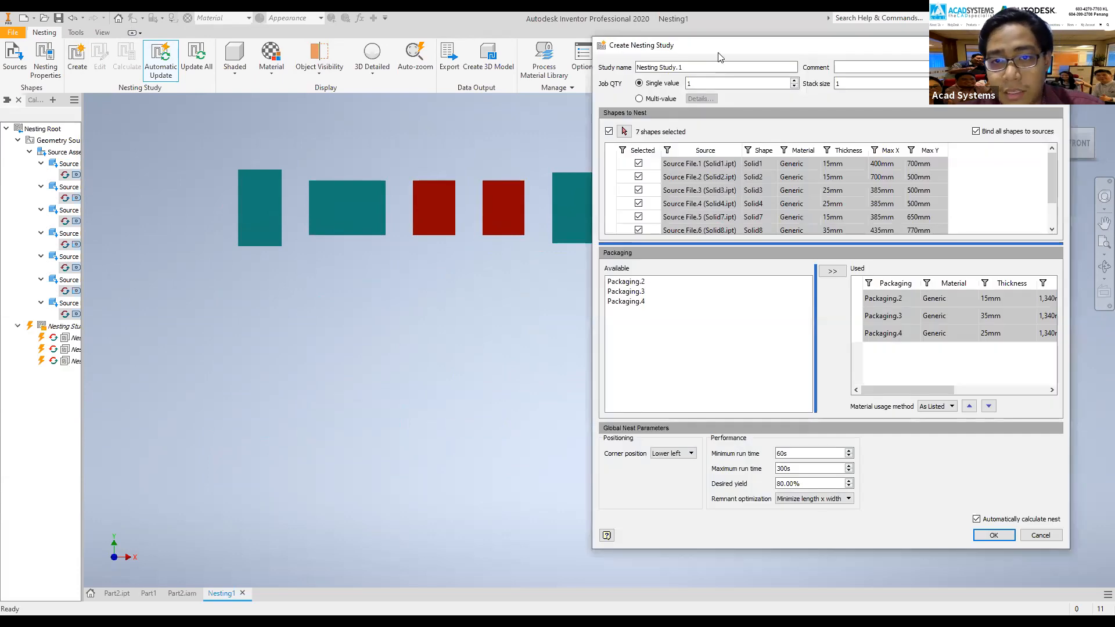
left_click_drag(718, 57, 743, 168)
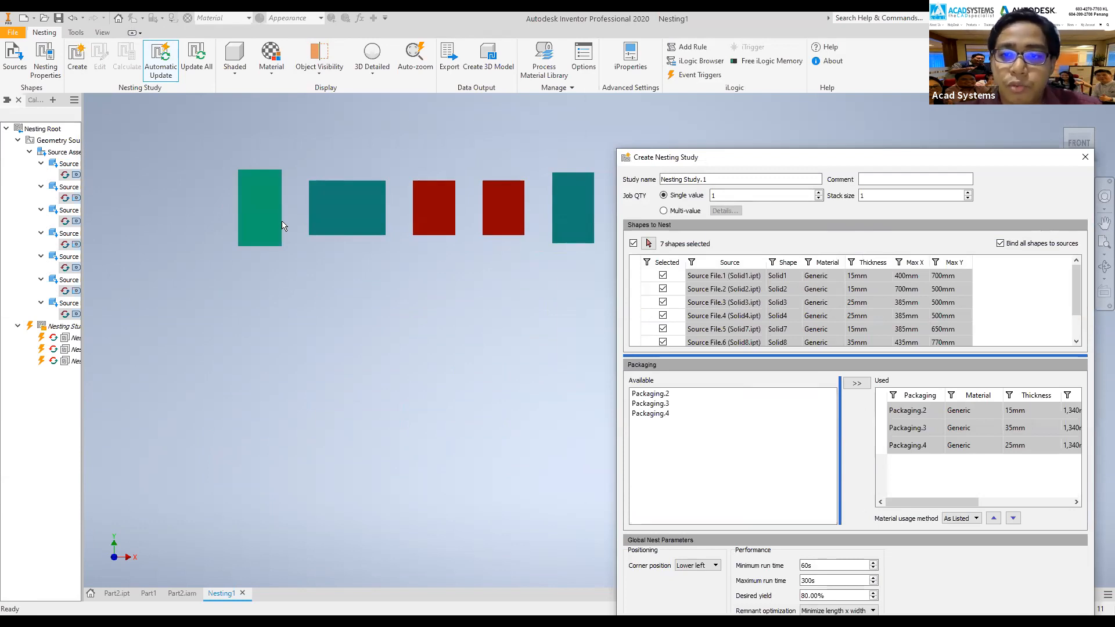
double_click(732, 195)
type("2")
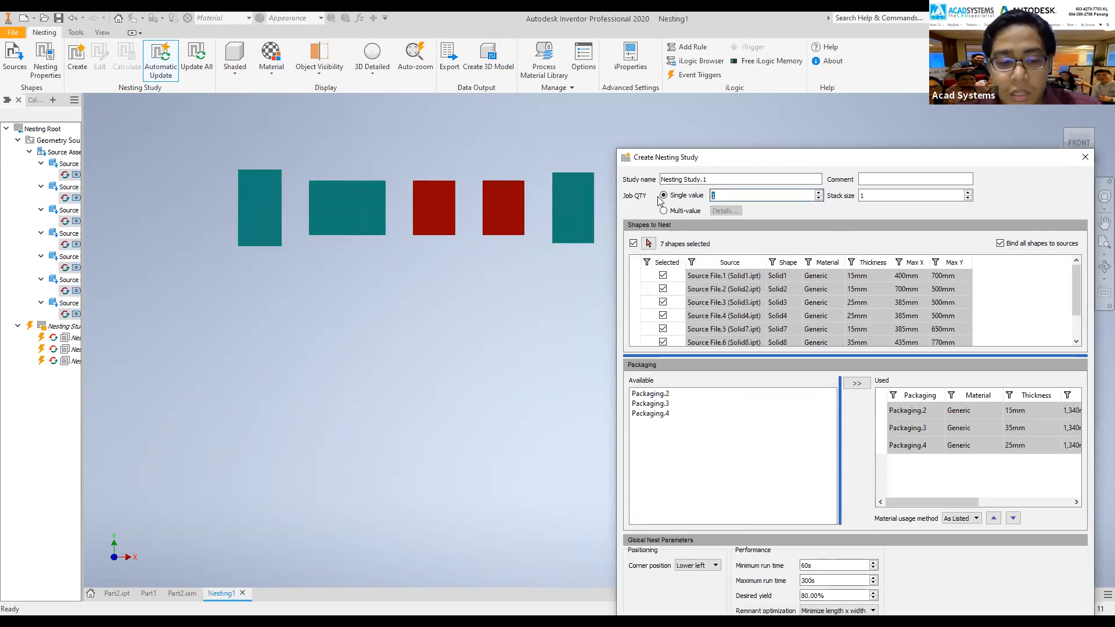
left_click_drag(712, 166, 467, 59)
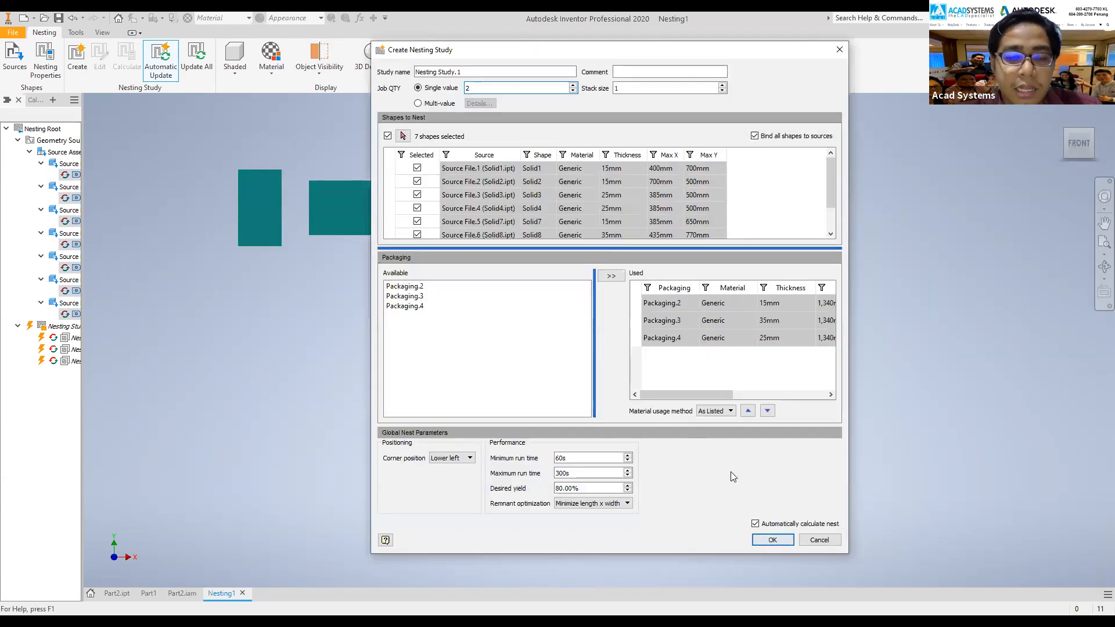
key("Return")
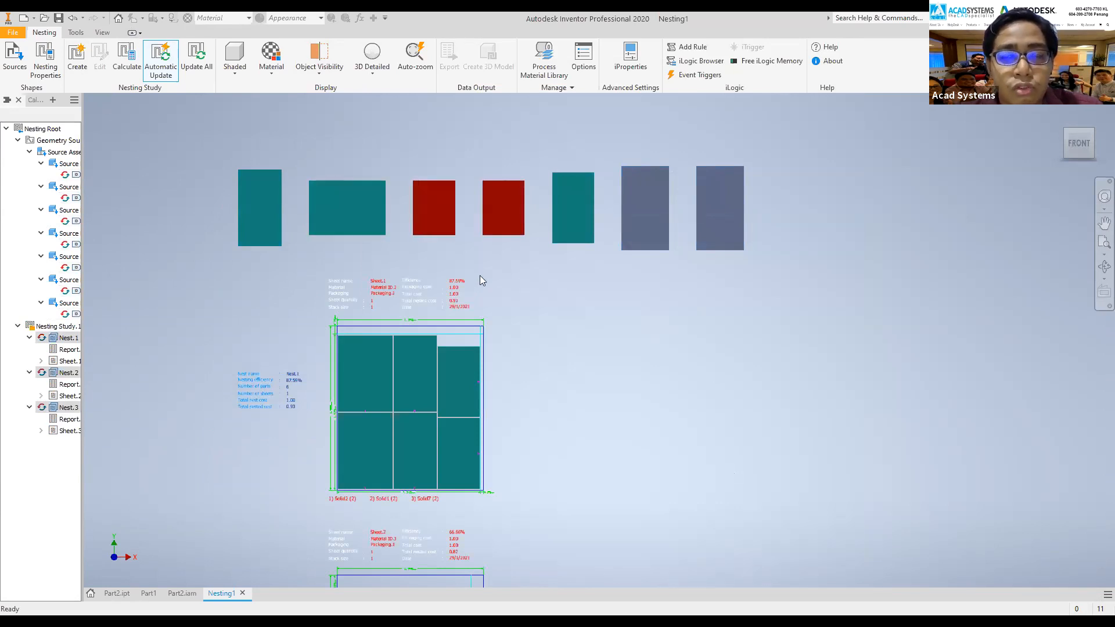
- Examine the nested sheets of the study, including their part layout, efficiency and cost details
middle_click_drag(491, 540, 501, 350)
scroll(511, 396, "down", 3)
scroll(507, 448, "up", 3)
scroll(500, 292, "down", 2)
scroll(499, 290, "up", 5)
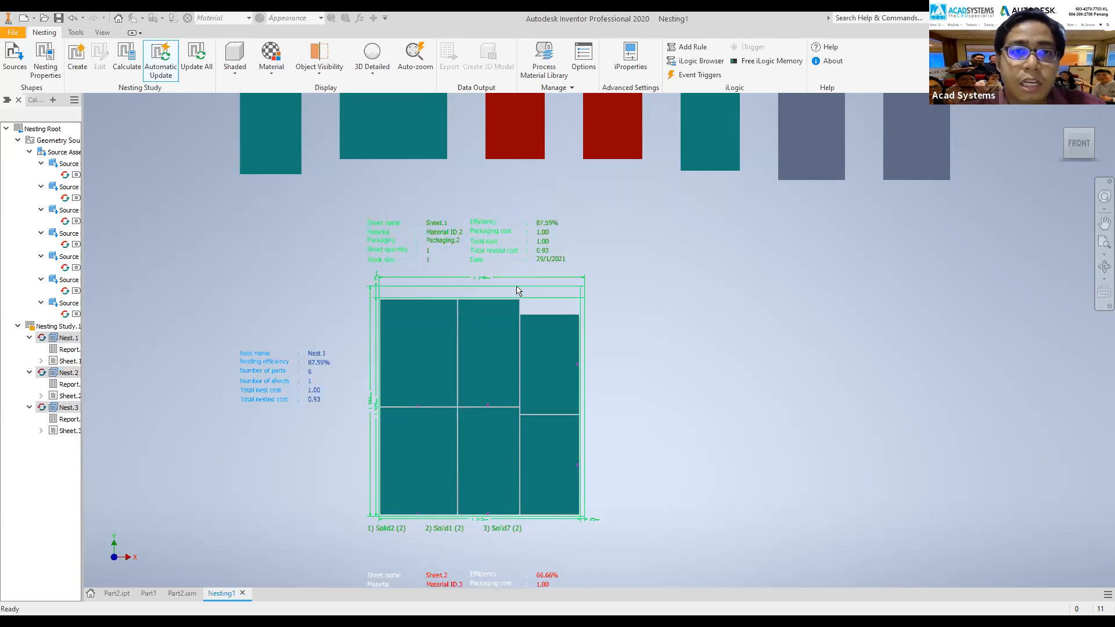
scroll(519, 290, "down", 2)
scroll(510, 310, "up", 2)
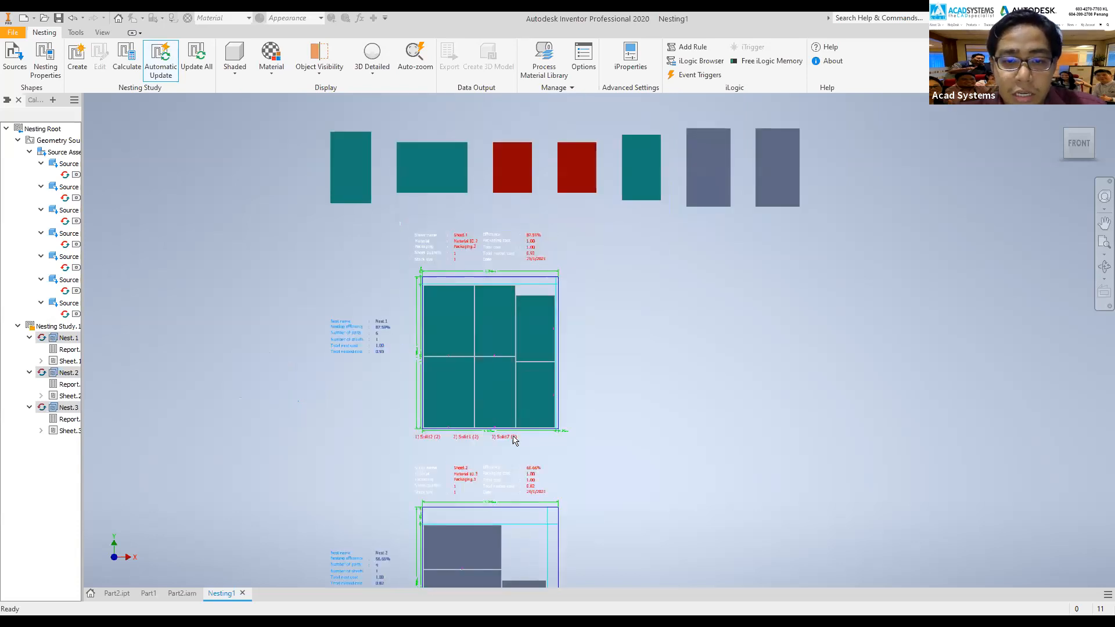
scroll(518, 279, "up", 2)
middle_click_drag(413, 261, 423, 191)
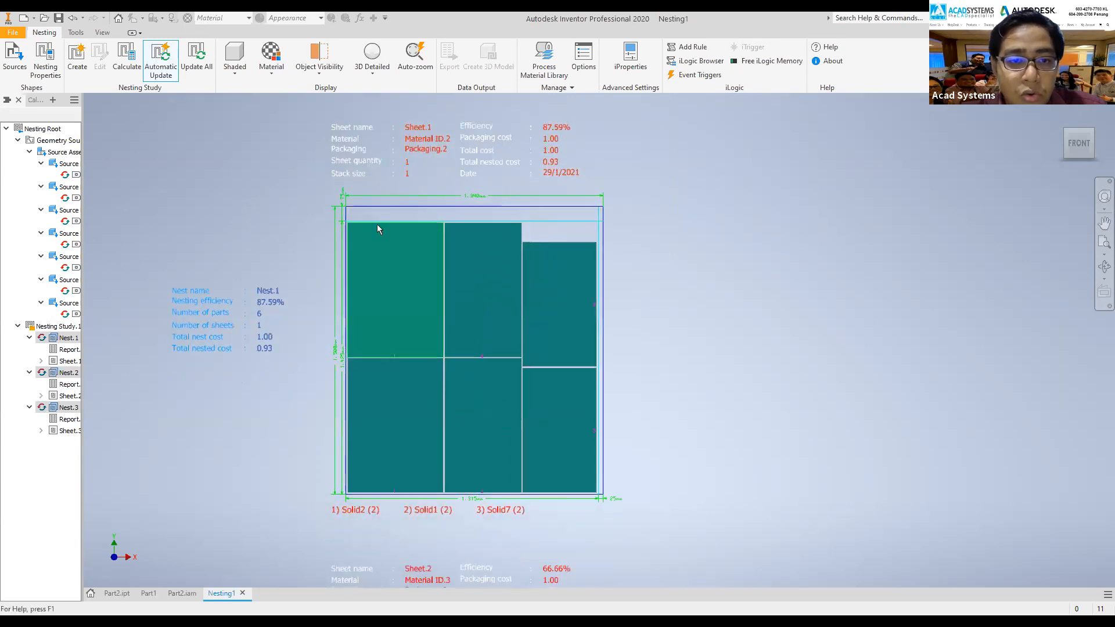
middle_click_drag(491, 258, 537, 464)
middle_click_drag(488, 491, 476, 329)
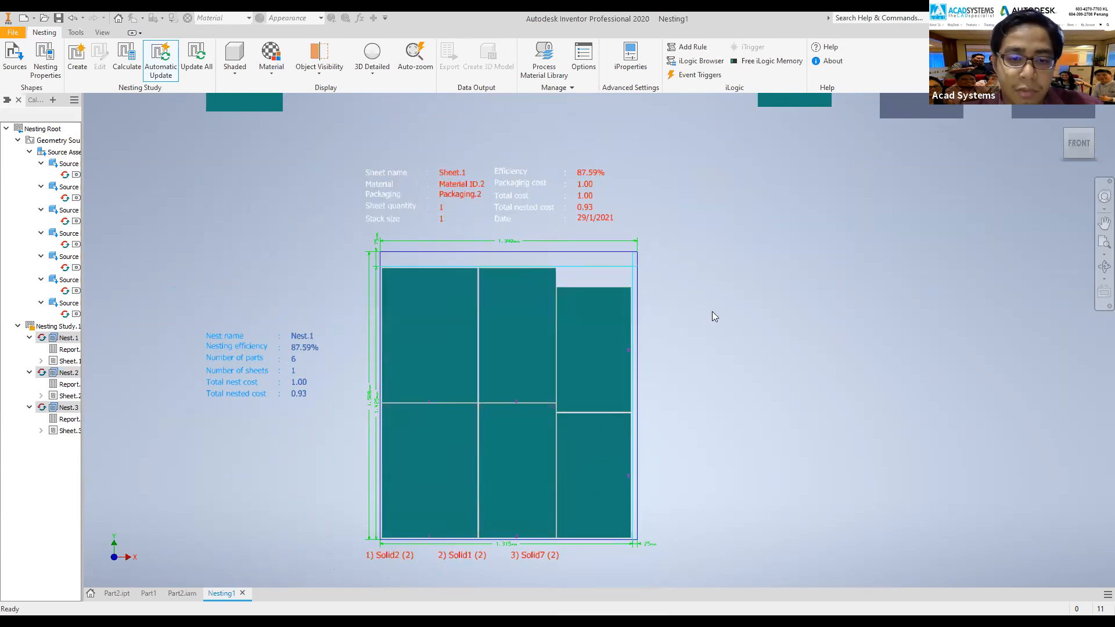
scroll(749, 294, "down", 3)
middle_click_drag(703, 350, 622, 211)
middle_click_drag(550, 301, 506, 199)
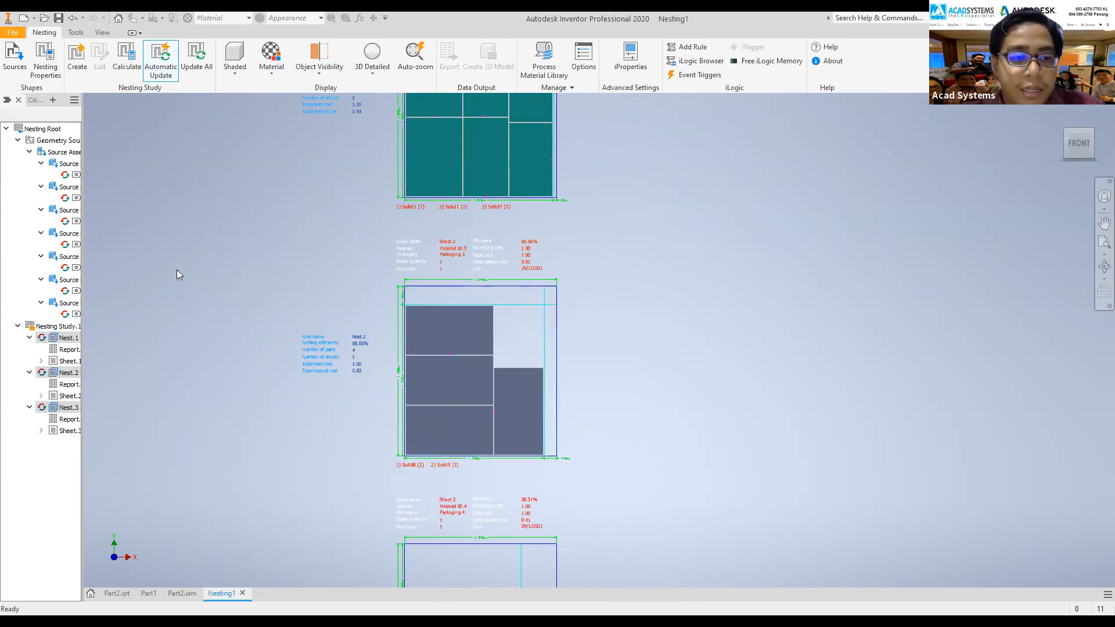
- Widen the nesting browser, open Report.2 to review Nest.2's layout, nesting properties and source parts, and close the report
left_click_drag(82, 285, 140, 287)
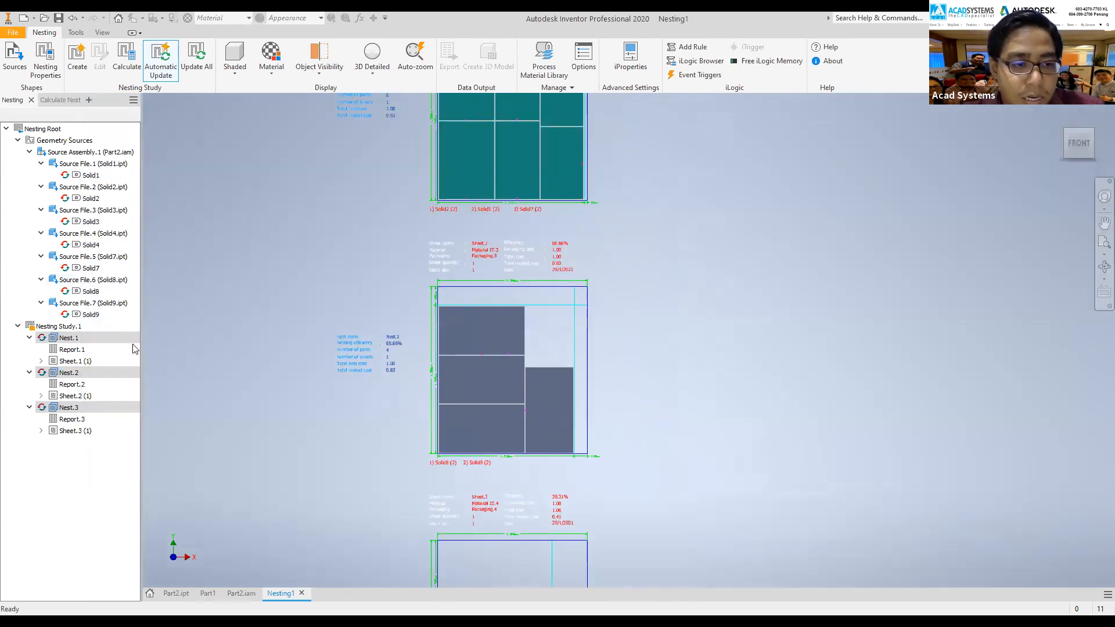
left_click(78, 385)
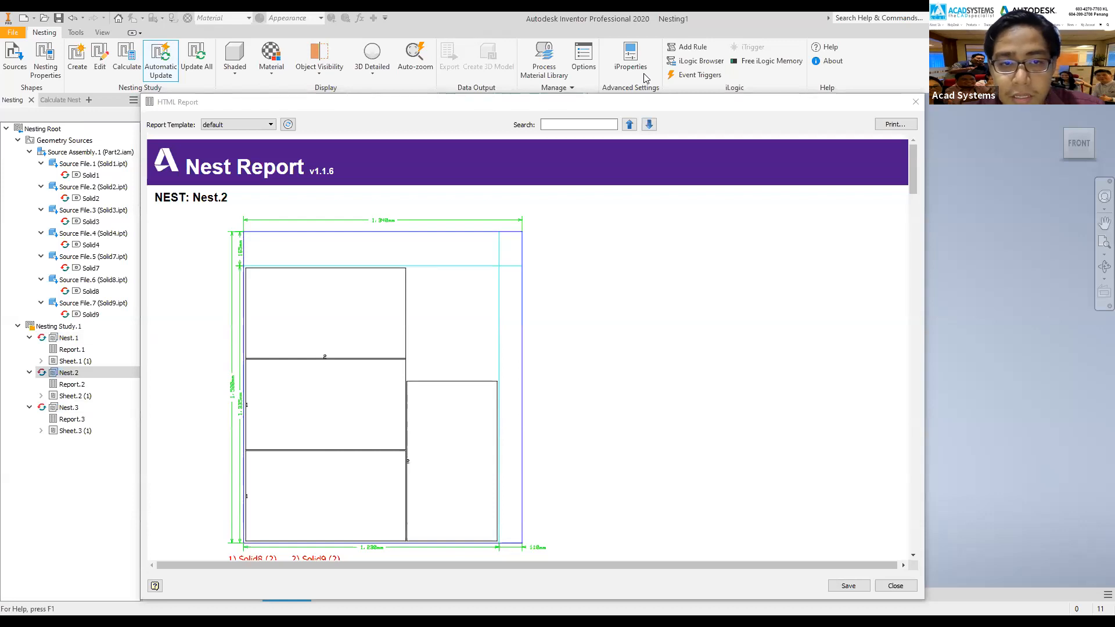
left_click(415, 127)
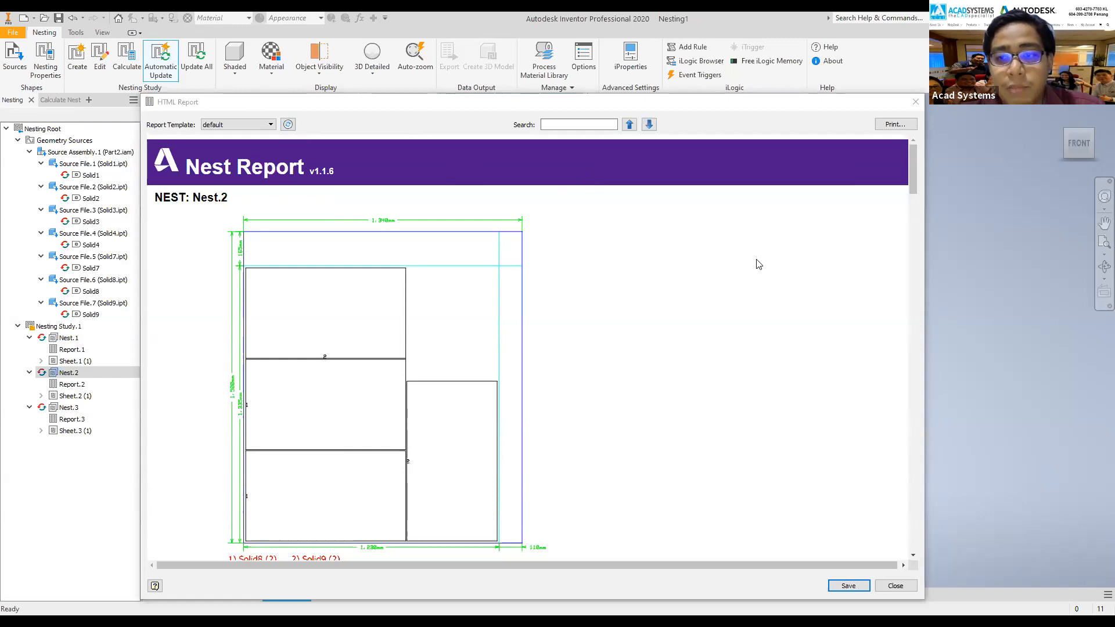
left_click(913, 177)
left_click_drag(913, 177, 910, 222)
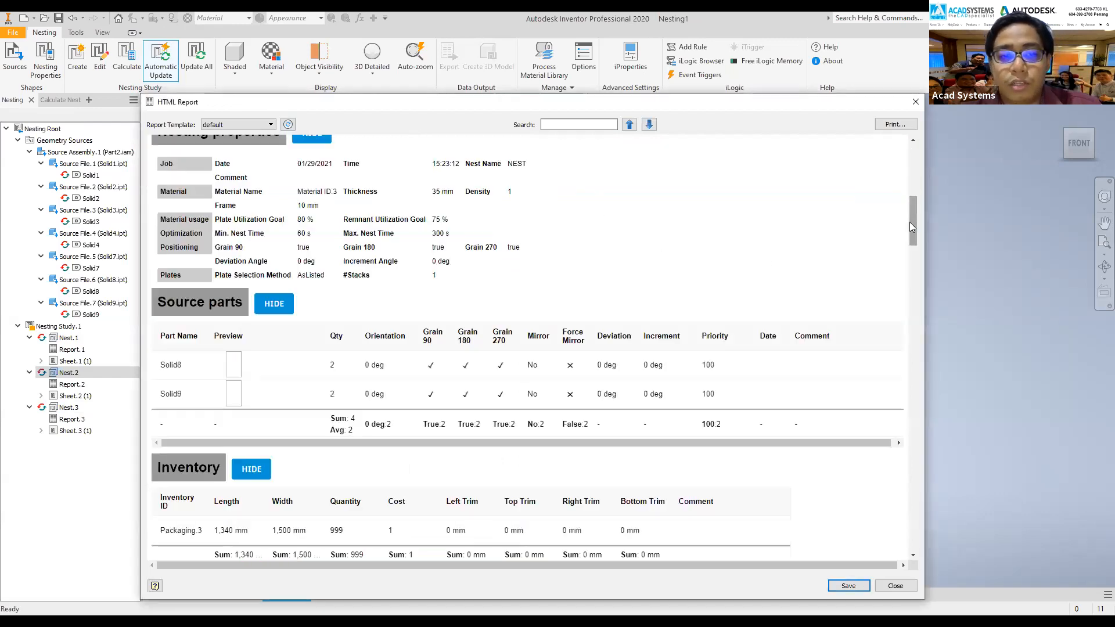
left_click_drag(327, 109, 440, 212)
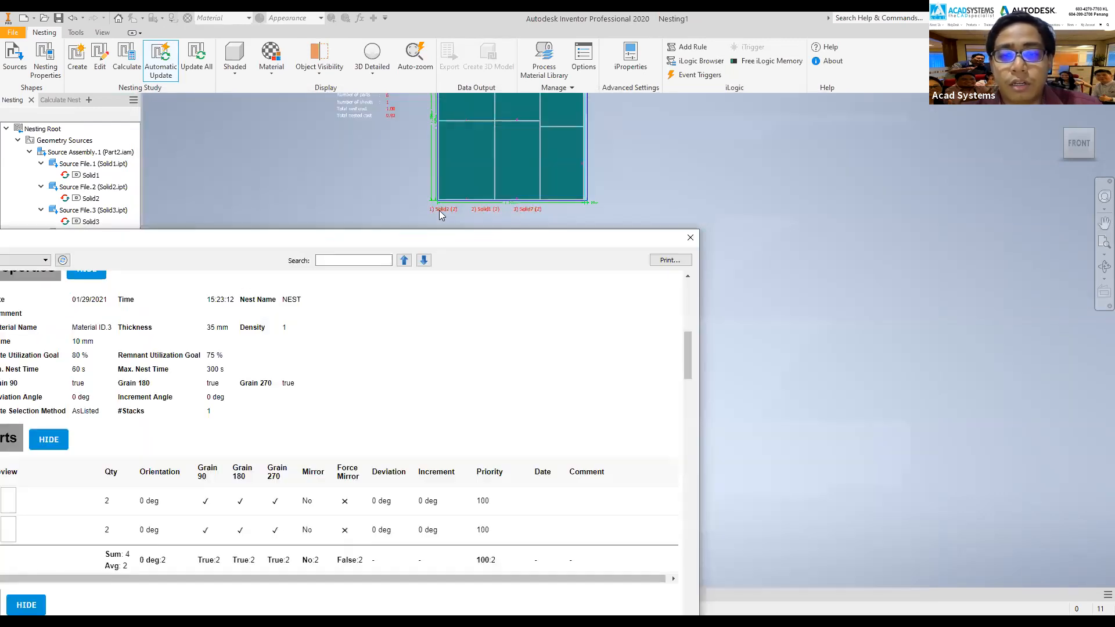
left_click(687, 240)
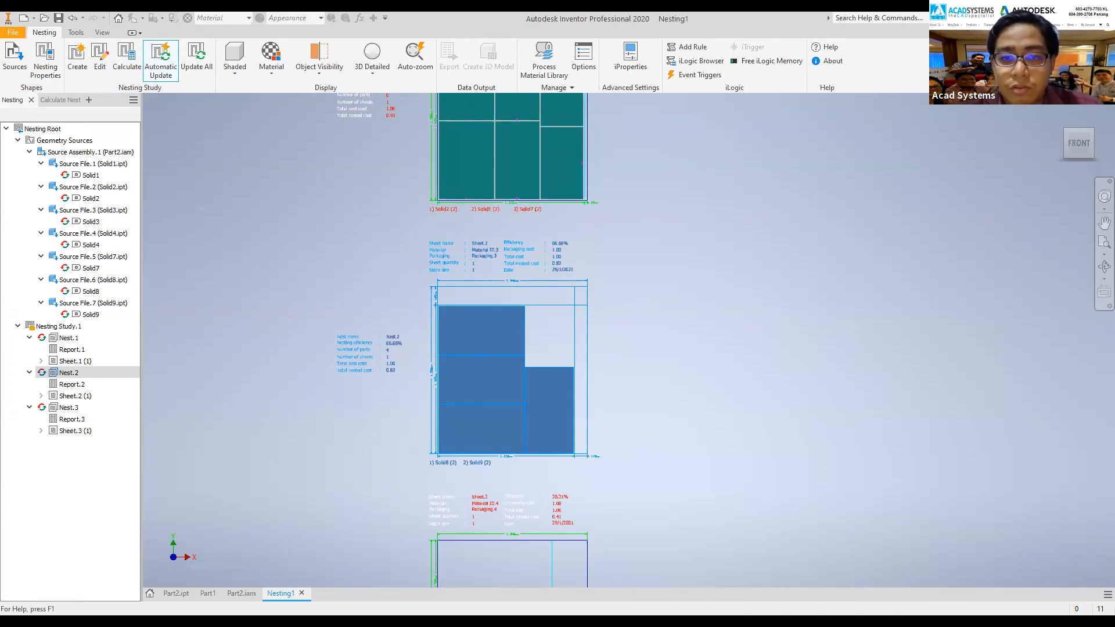
key("alt+Tab")
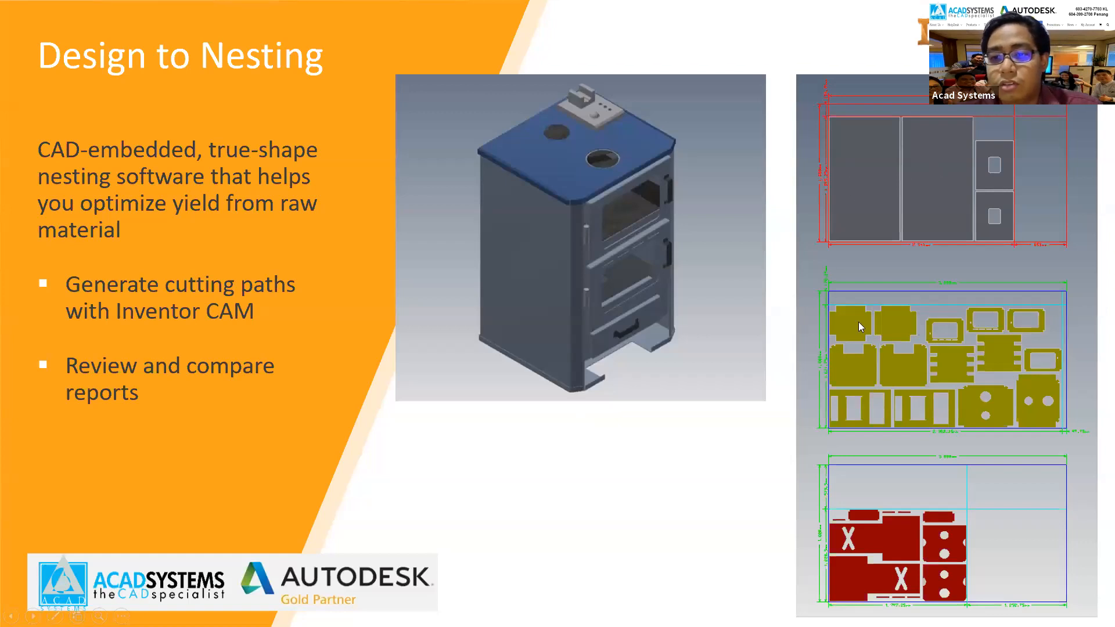
key("Right")
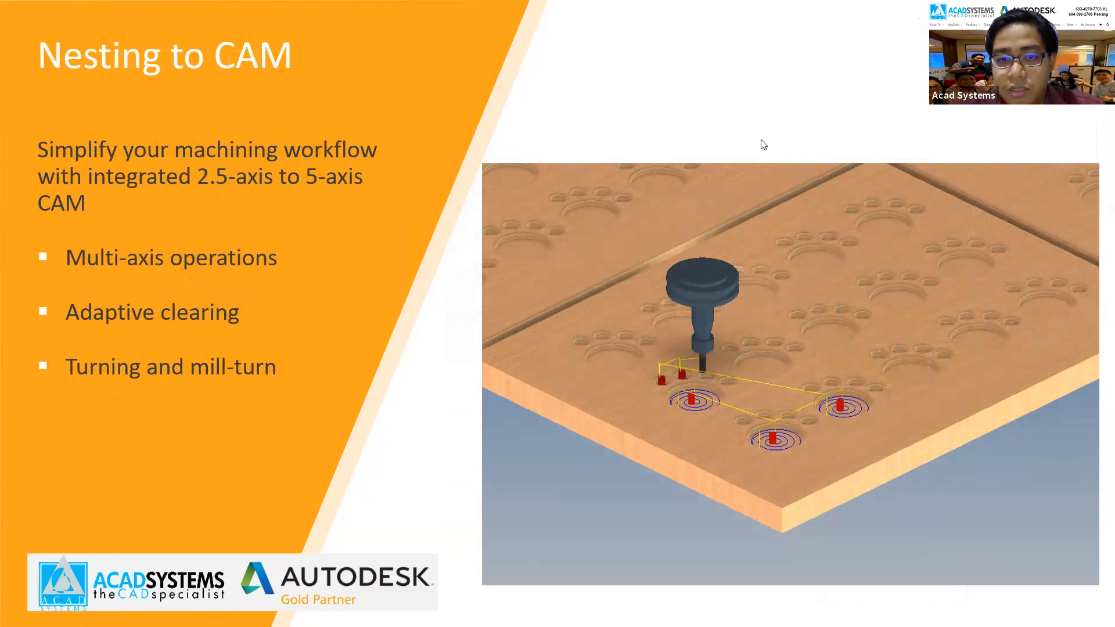
key("alt+Tab")
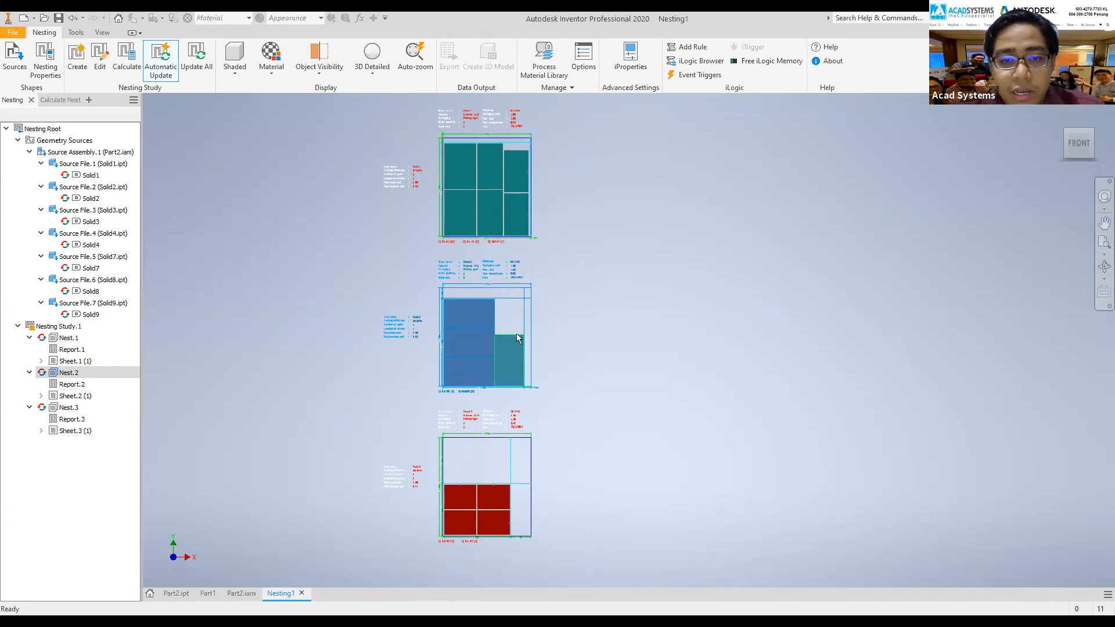
- Open the export of Sheet.3 as an AutoCAD DXF file and cancel it
middle_click_drag(488, 387, 472, 381)
left_click(472, 381)
right_click(471, 382)
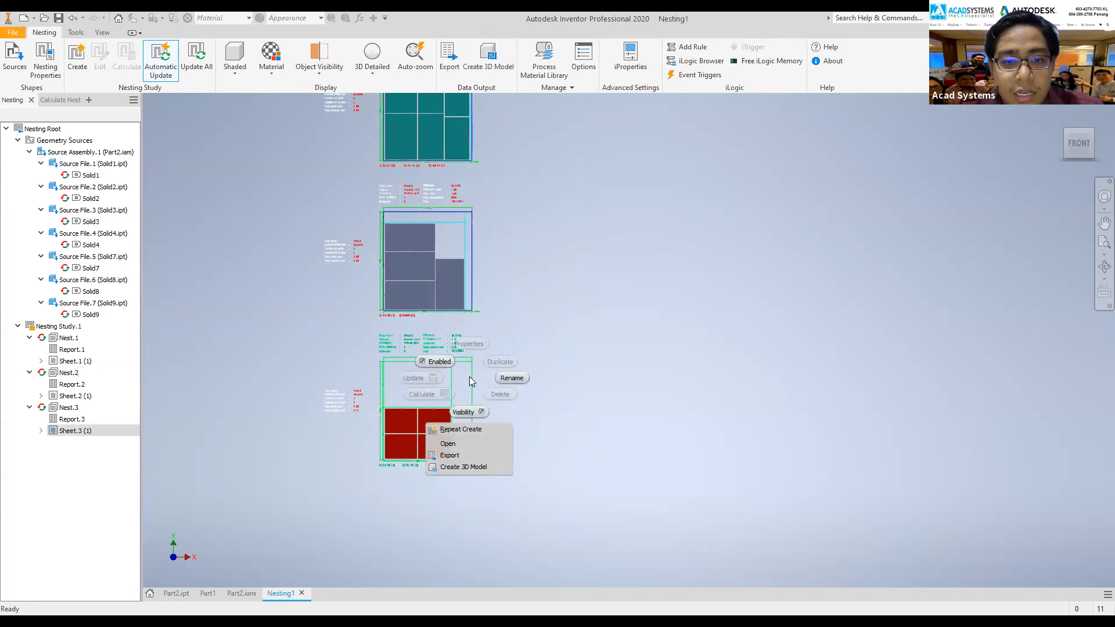
left_click(486, 452)
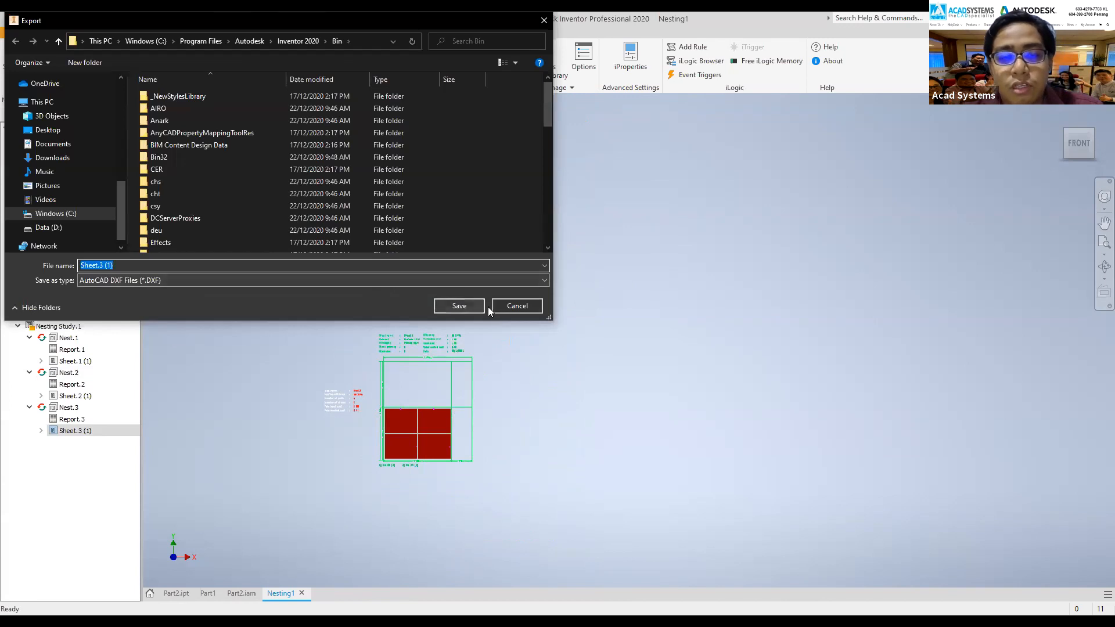
left_click(514, 309)
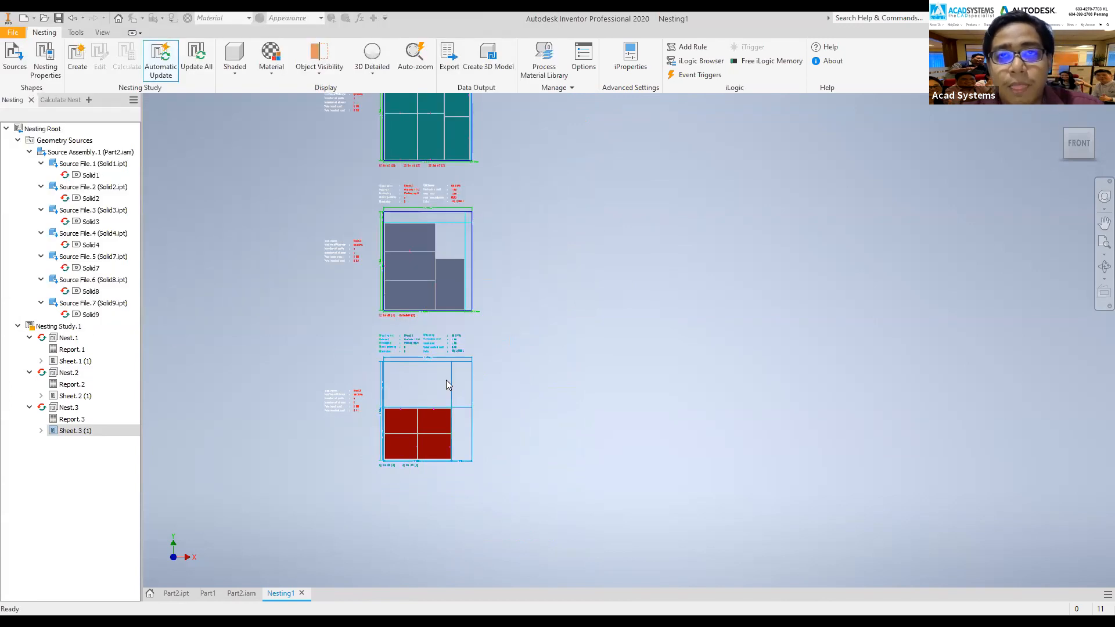
right_click(471, 410)
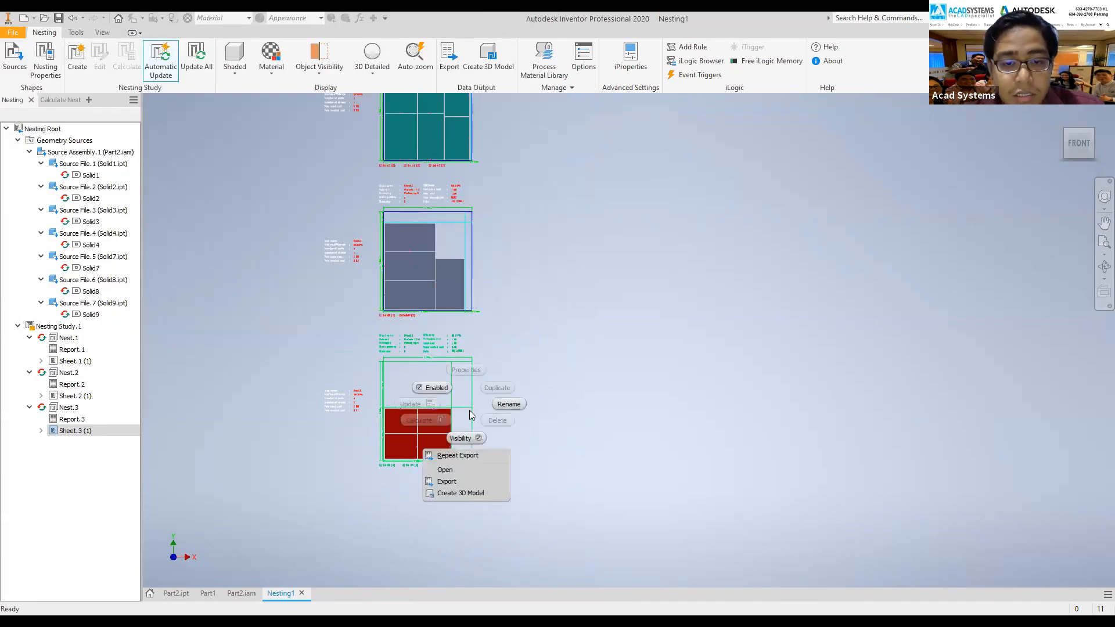
left_click(484, 494)
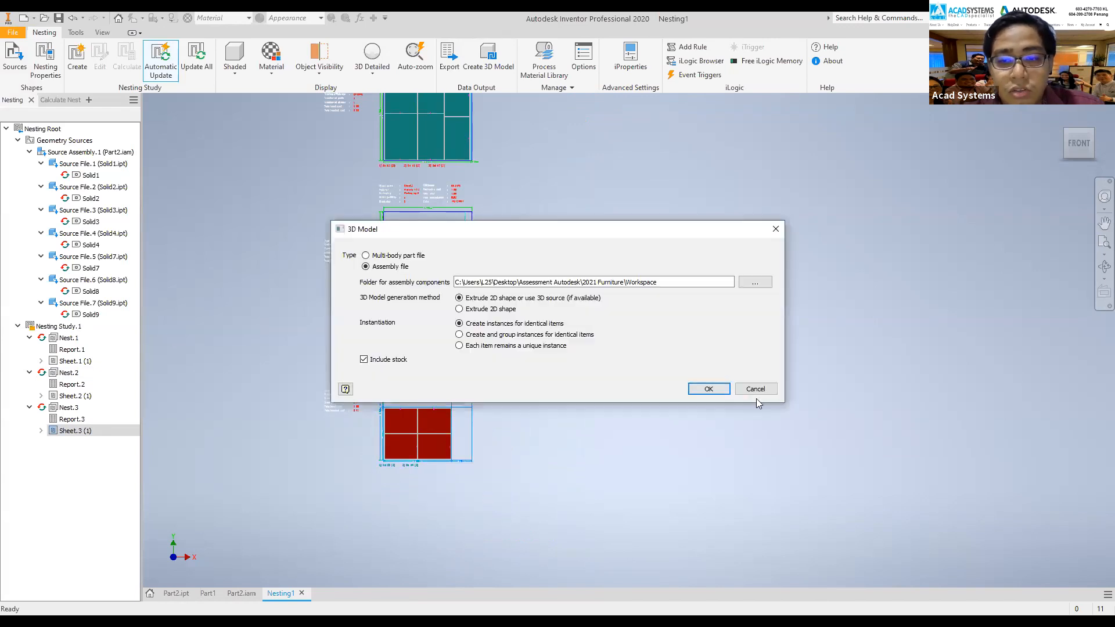
left_click(757, 389)
- Create a 3D assembly model of Sheet.3 with stock included and instances created for identical items
right_click(462, 411)
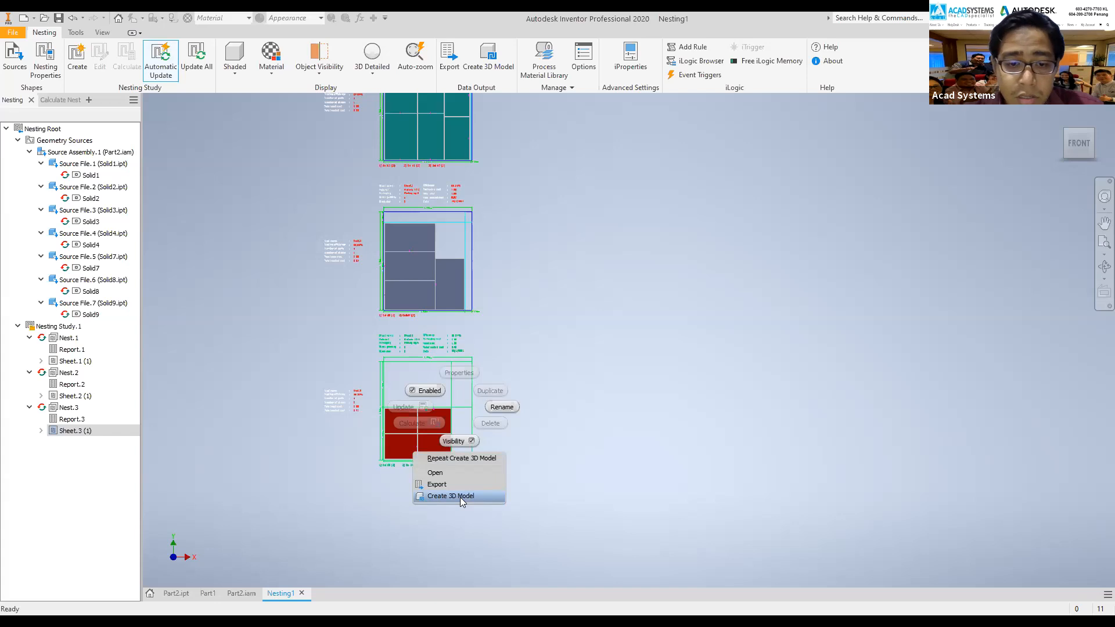
left_click(462, 498)
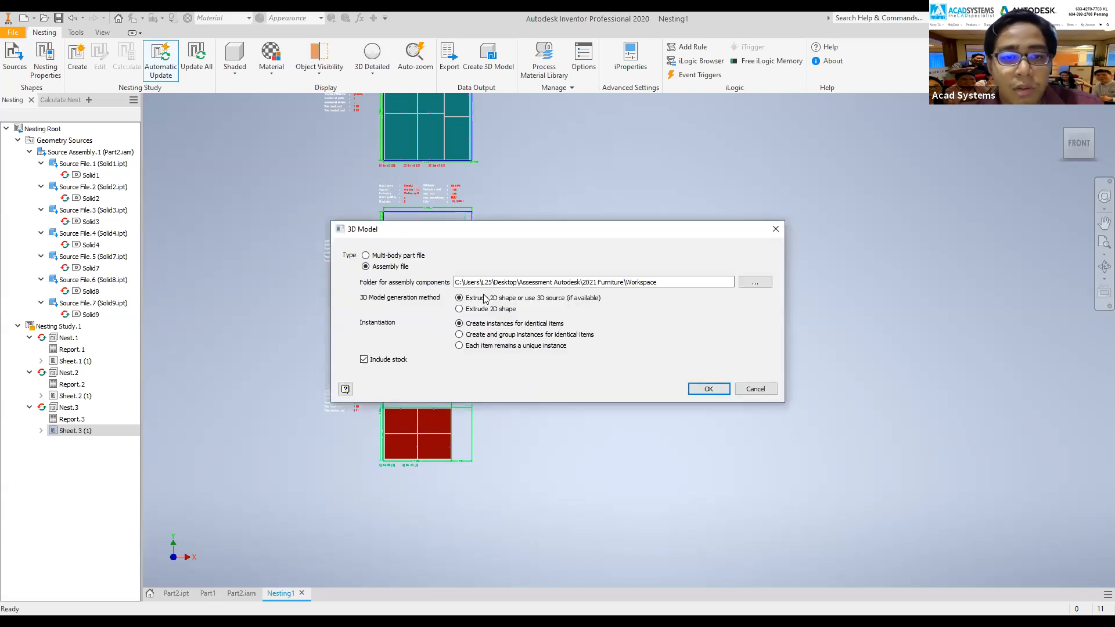
left_click(707, 389)
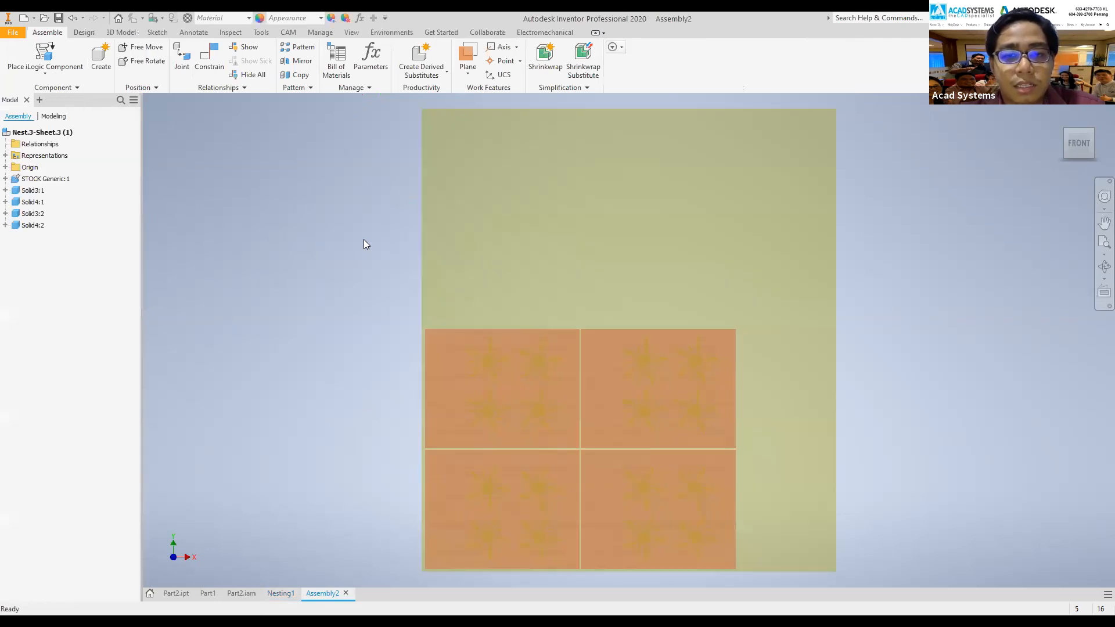
- Show the sheet assembly in an isometric view and suppress its STOCK Generic:1 component
left_click(1079, 160)
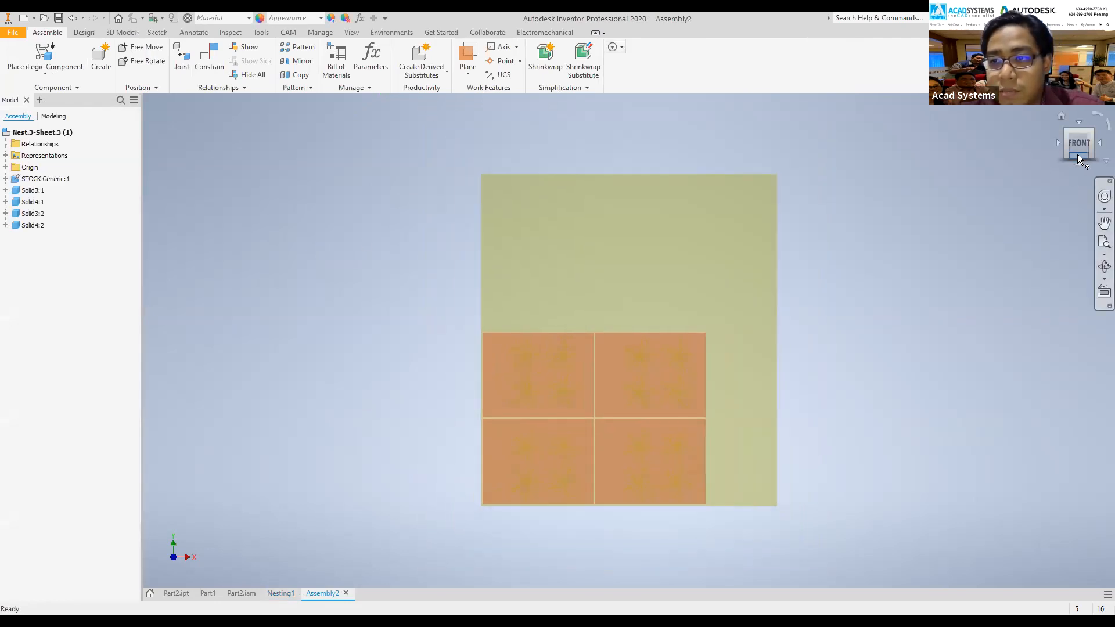
left_click(1067, 149)
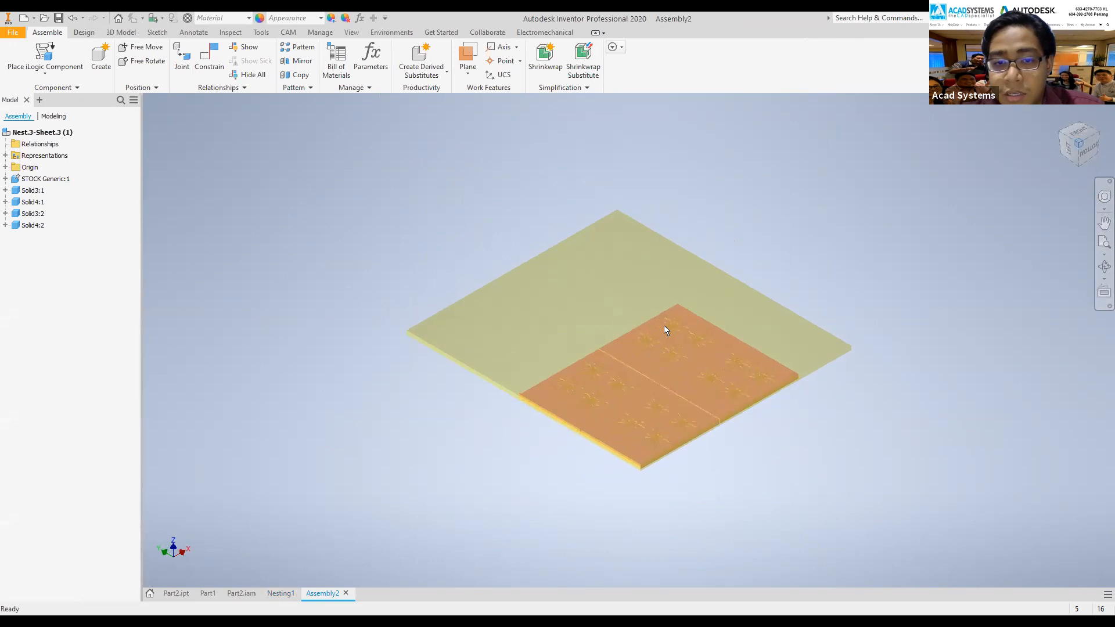
scroll(630, 246, "up", 3)
scroll(601, 234, "down", 2)
left_click(58, 179)
right_click(62, 182)
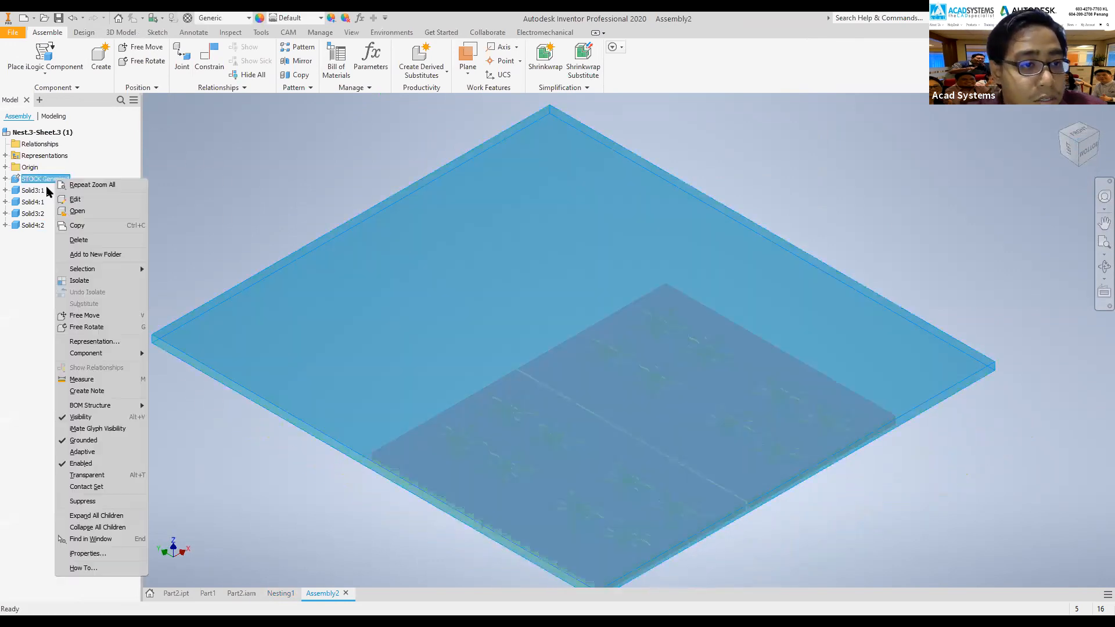
left_click(83, 501)
- Suppress the panels Solid4:1, Solid3:2 and Solid4:2, leaving only Solid3:1 active in the assembly
middle_click_drag(685, 459, 650, 354)
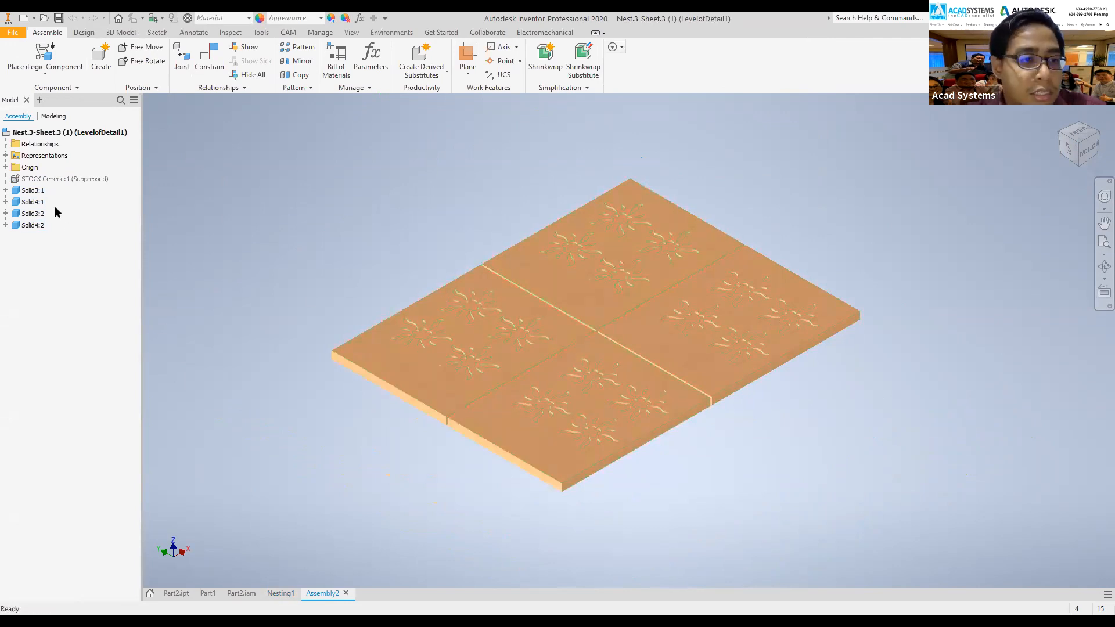
left_click(33, 201)
left_click(33, 225, "shift")
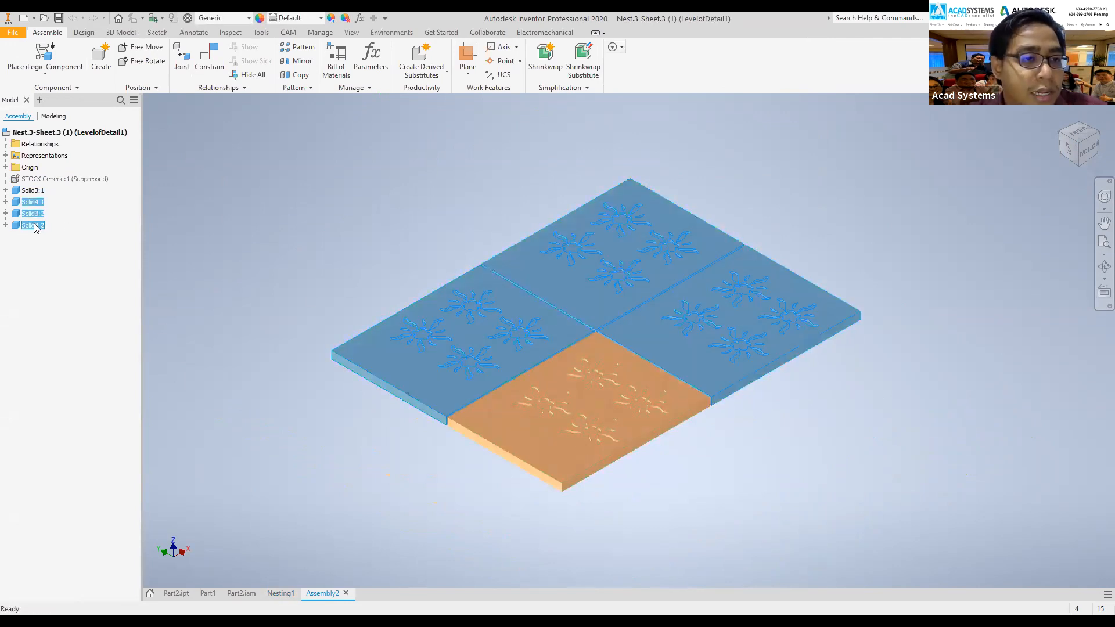
right_click(33, 225)
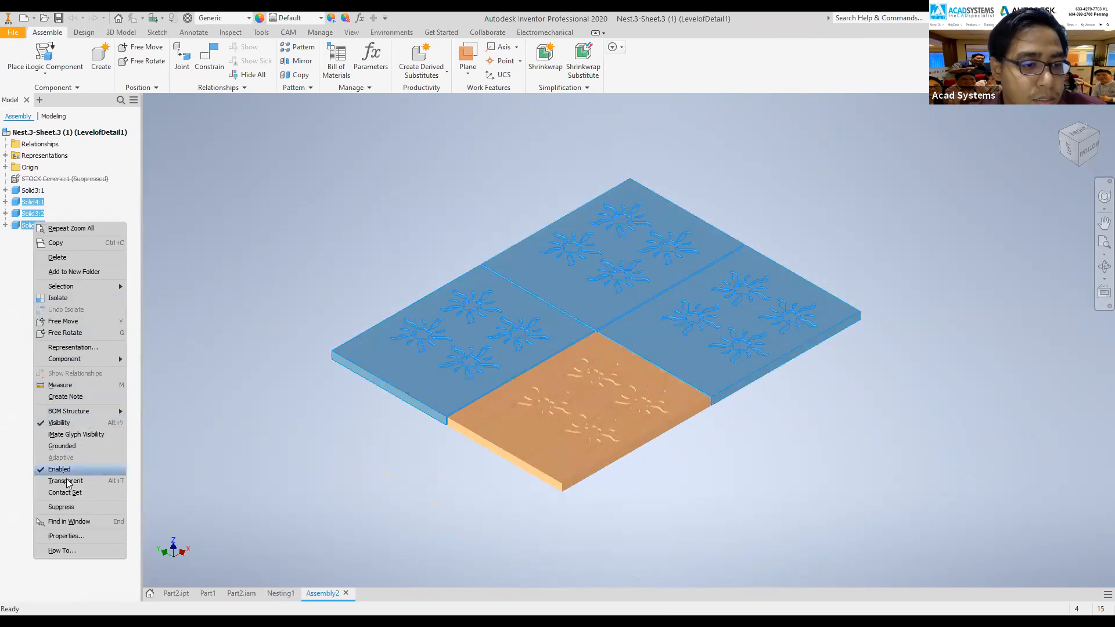
left_click(65, 508)
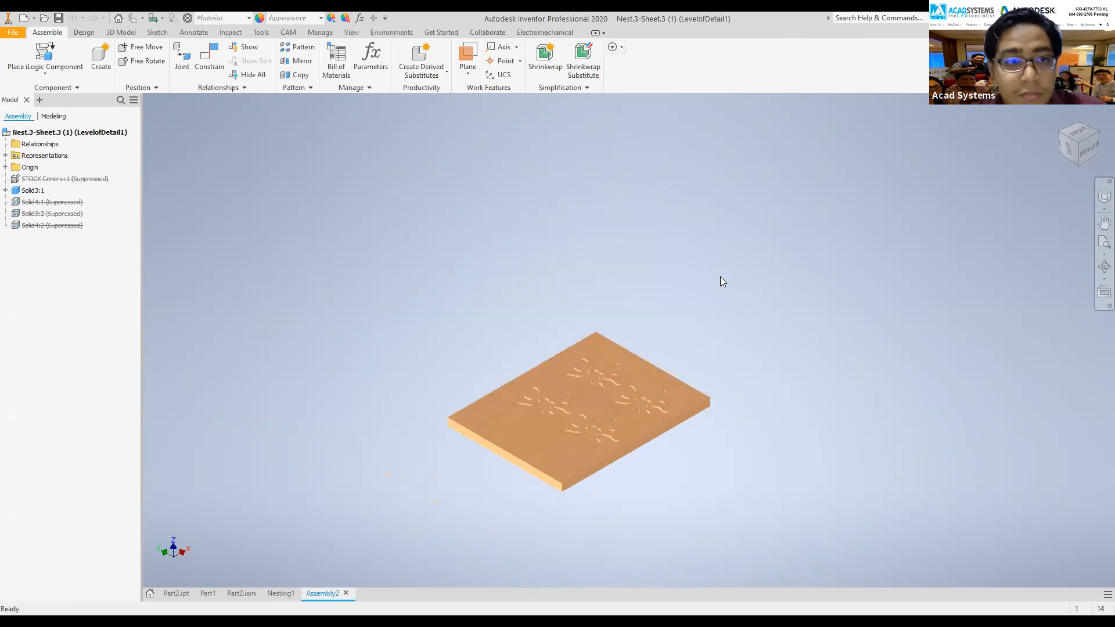
- Set the visual style of the remaining carved panel to Shaded with Edges
scroll(629, 440, "up", 5)
scroll(575, 386, "down", 2)
middle_click_drag(575, 387, 603, 350)
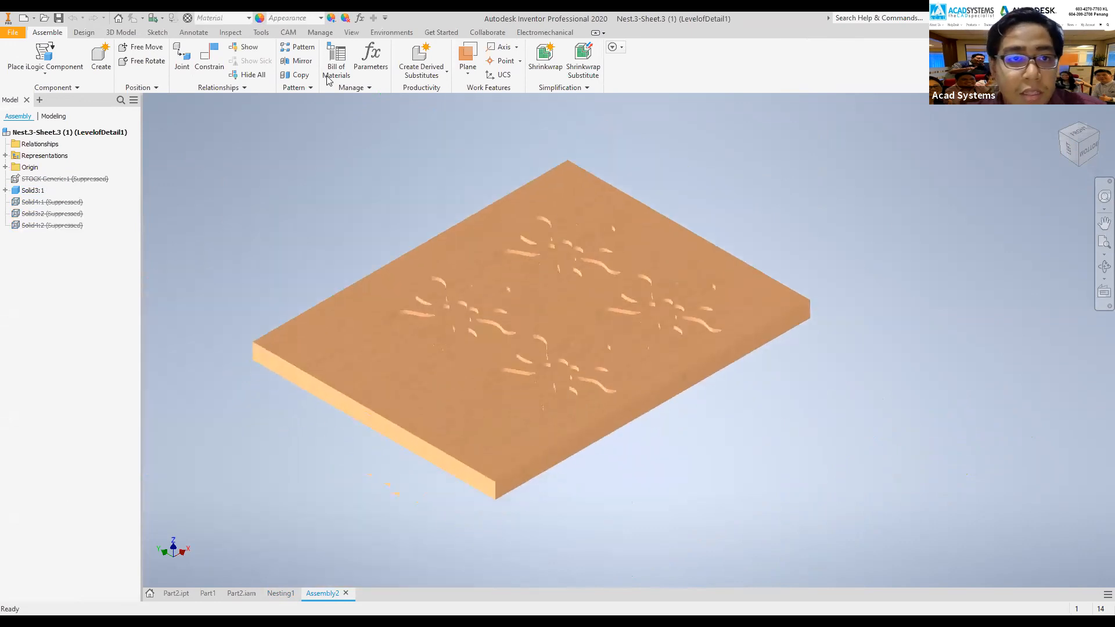
left_click(351, 32)
left_click(220, 65)
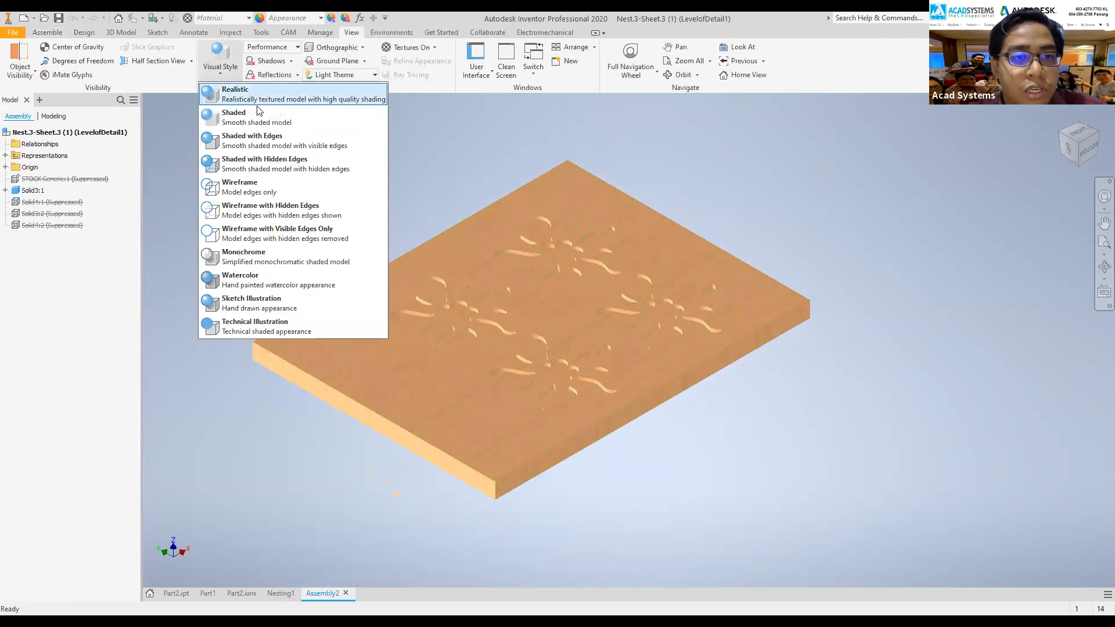
left_click(279, 145)
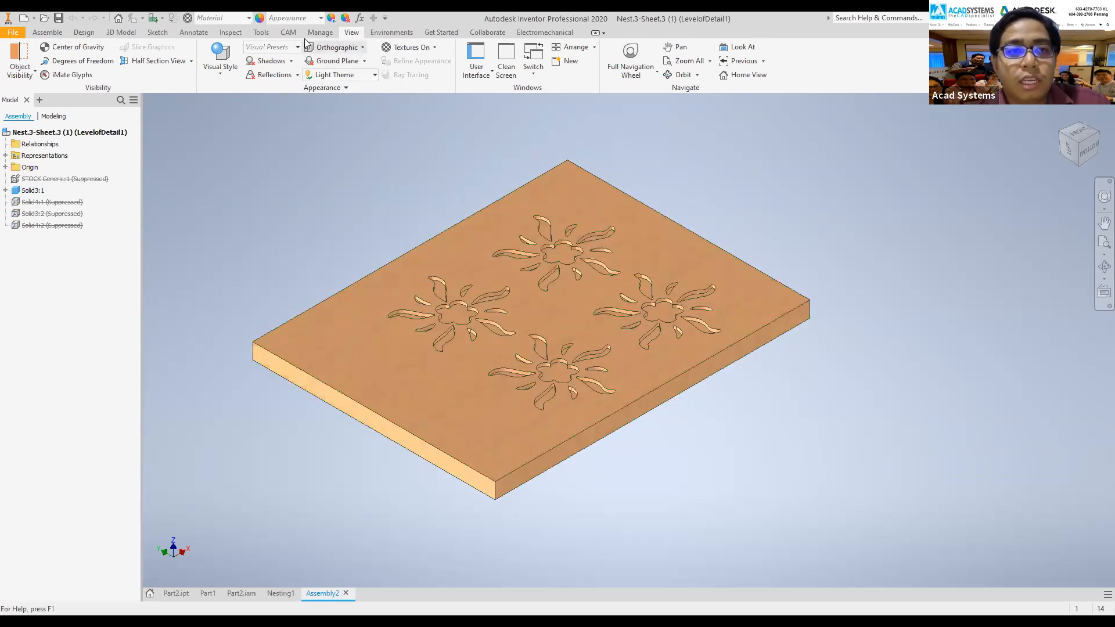
- Create a CAM milling setup for the panel with the work coordinate origin on an upper corner stock box point
left_click(290, 34)
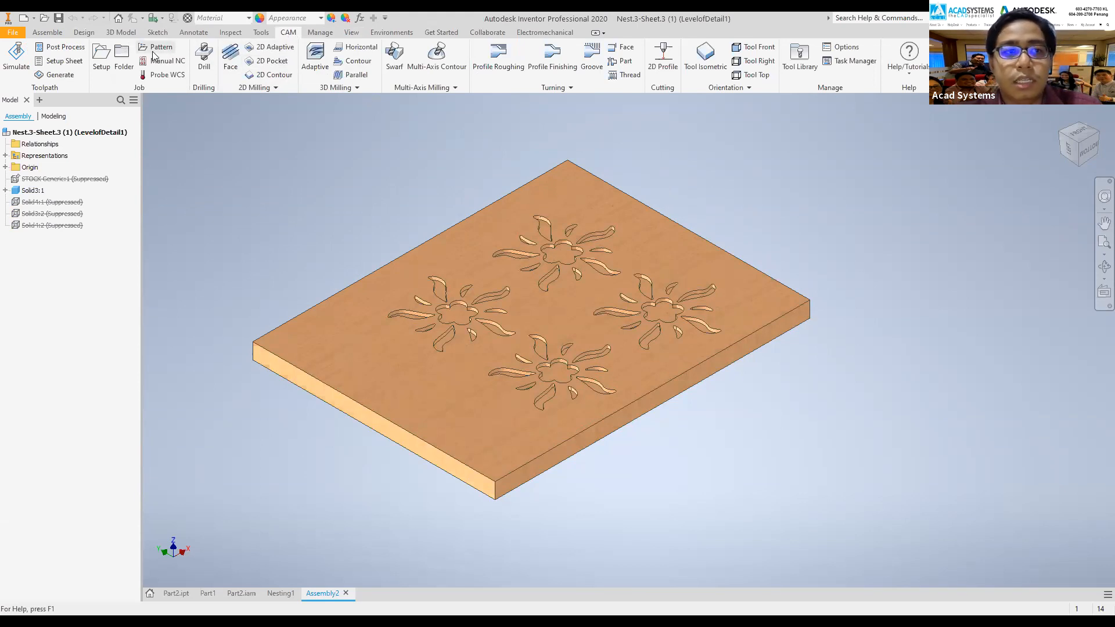
scroll(360, 190, "down", 1)
middle_click_drag(372, 190, 413, 178)
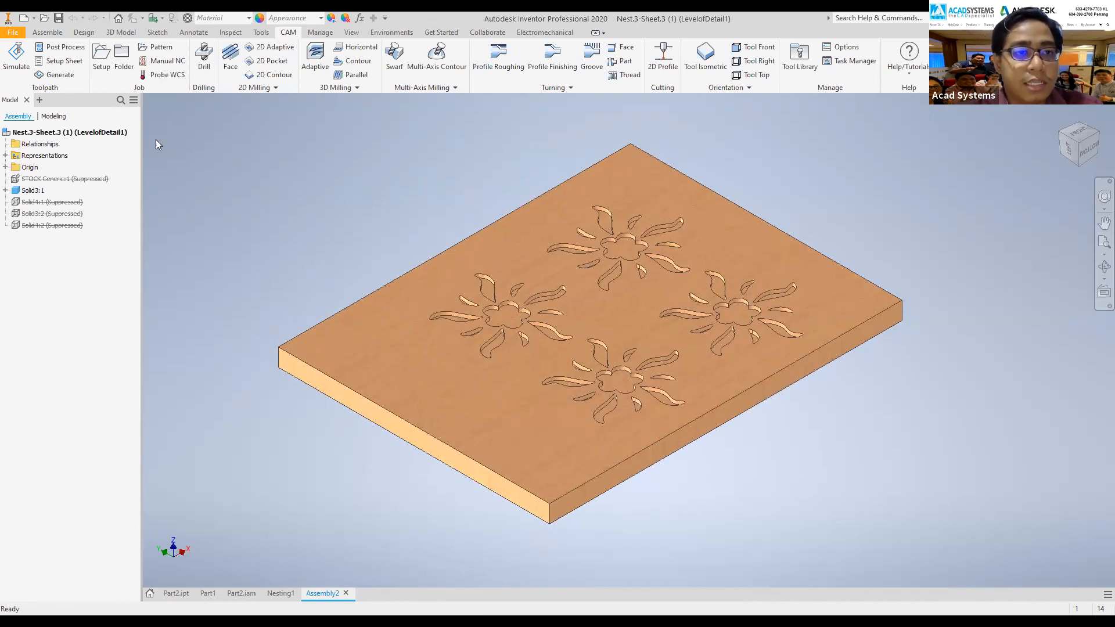
left_click(101, 58)
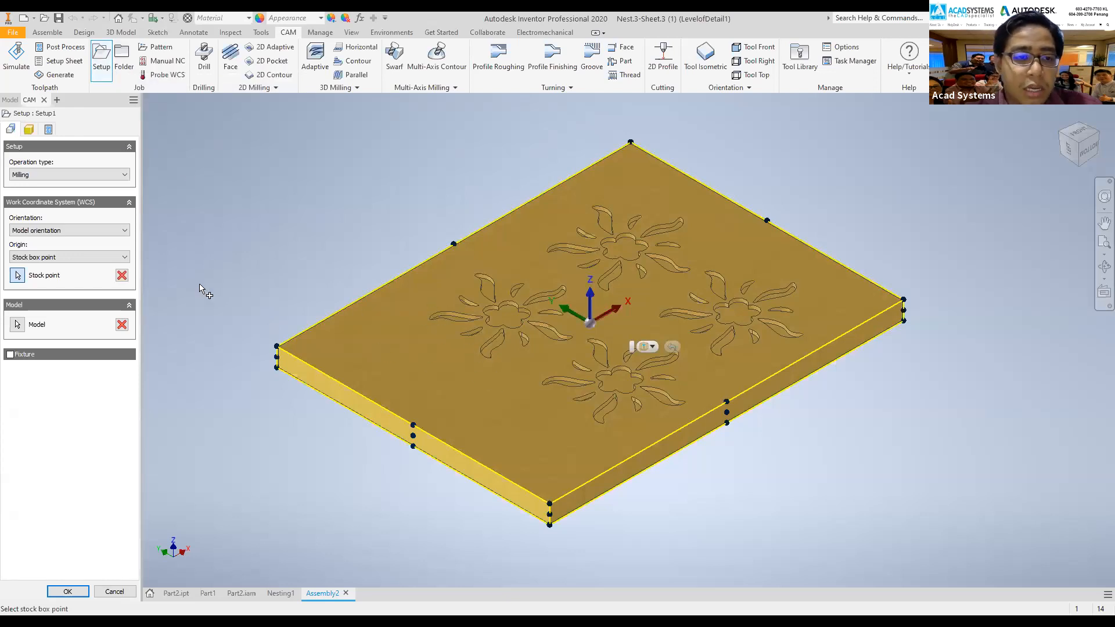
left_click(16, 322)
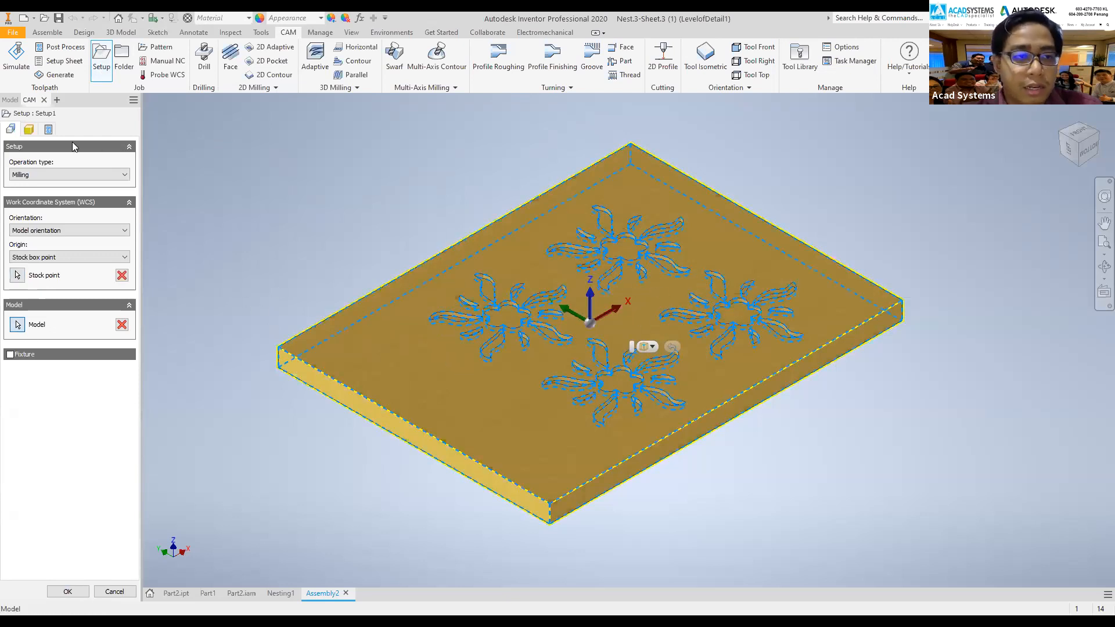
left_click(29, 130)
left_click(12, 130)
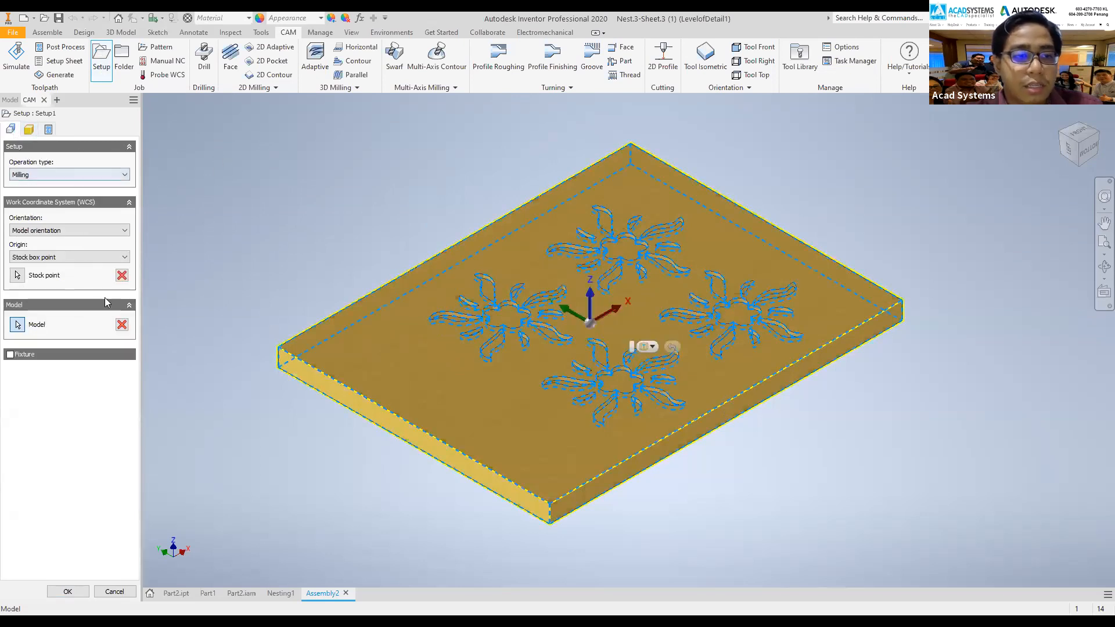
left_click(17, 276)
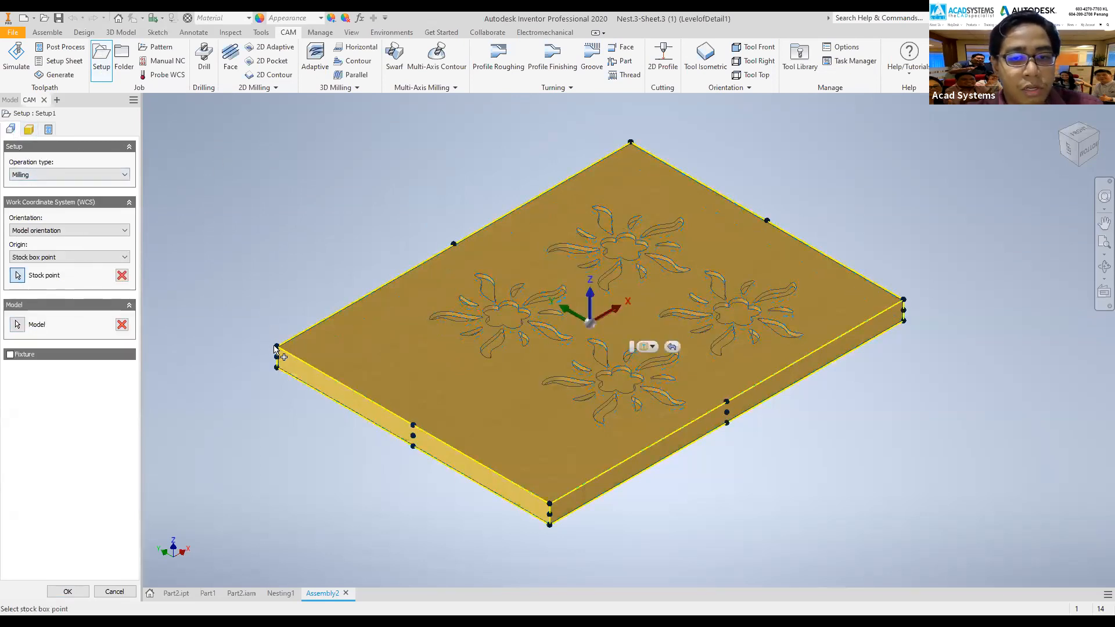
left_click(276, 347)
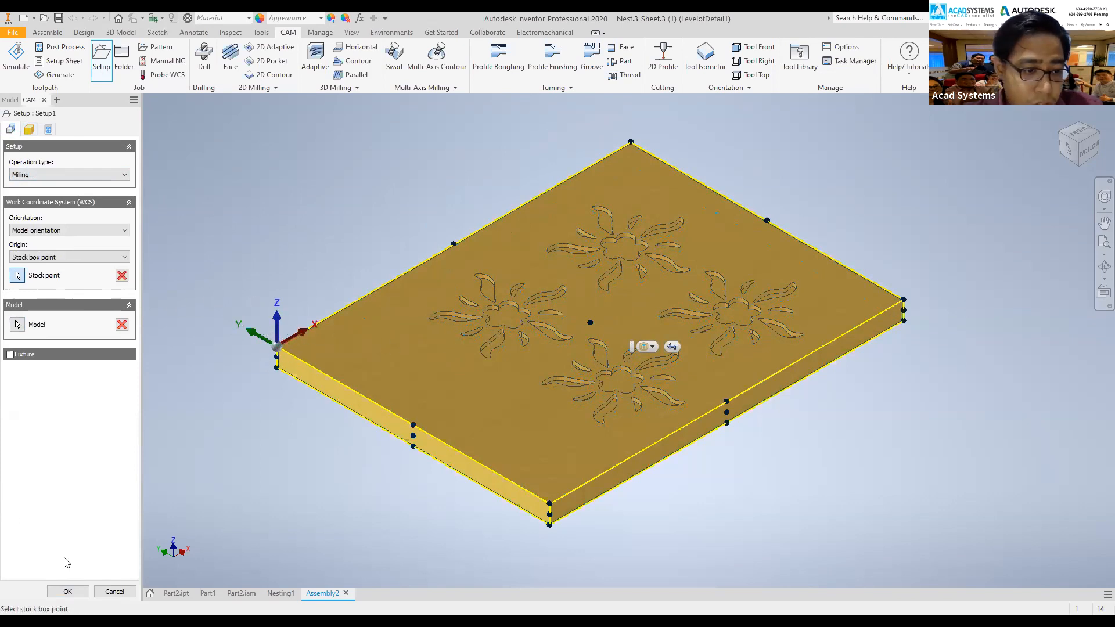
left_click(68, 592)
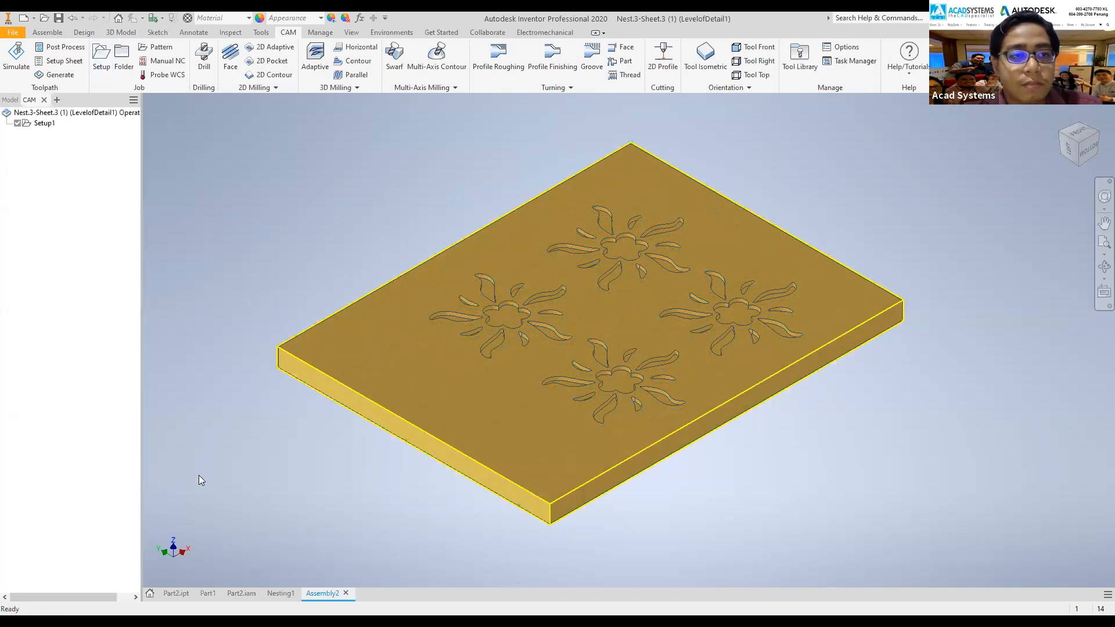
- Add a Face milling operation to Setup1 using the #1 - Ø4" face (TOP 2" Face Mill) tool
left_click(52, 124)
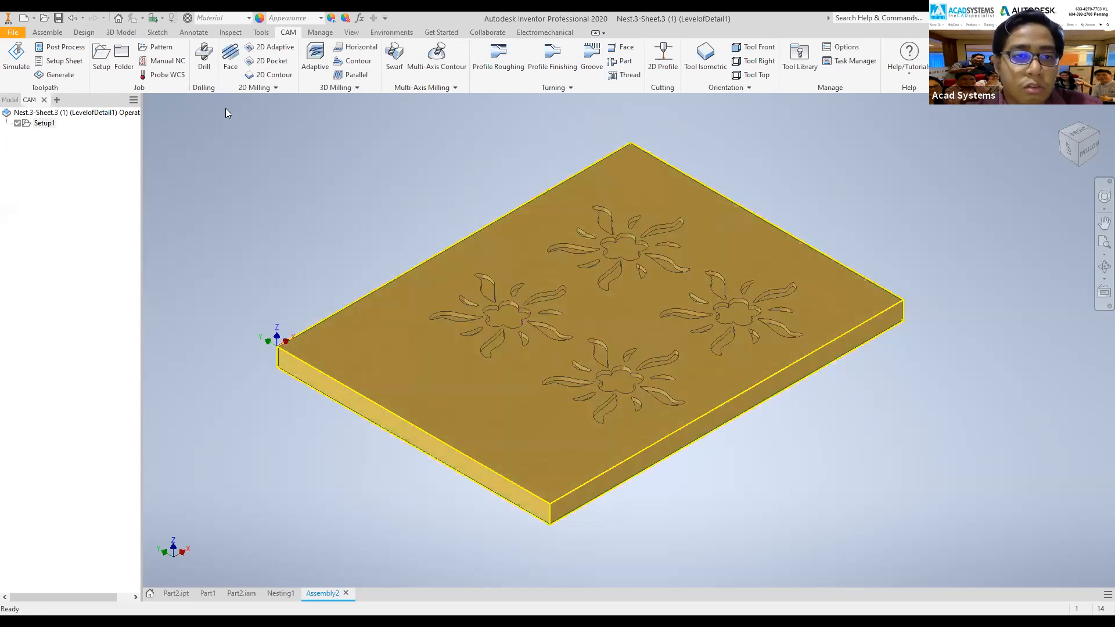
left_click(234, 72)
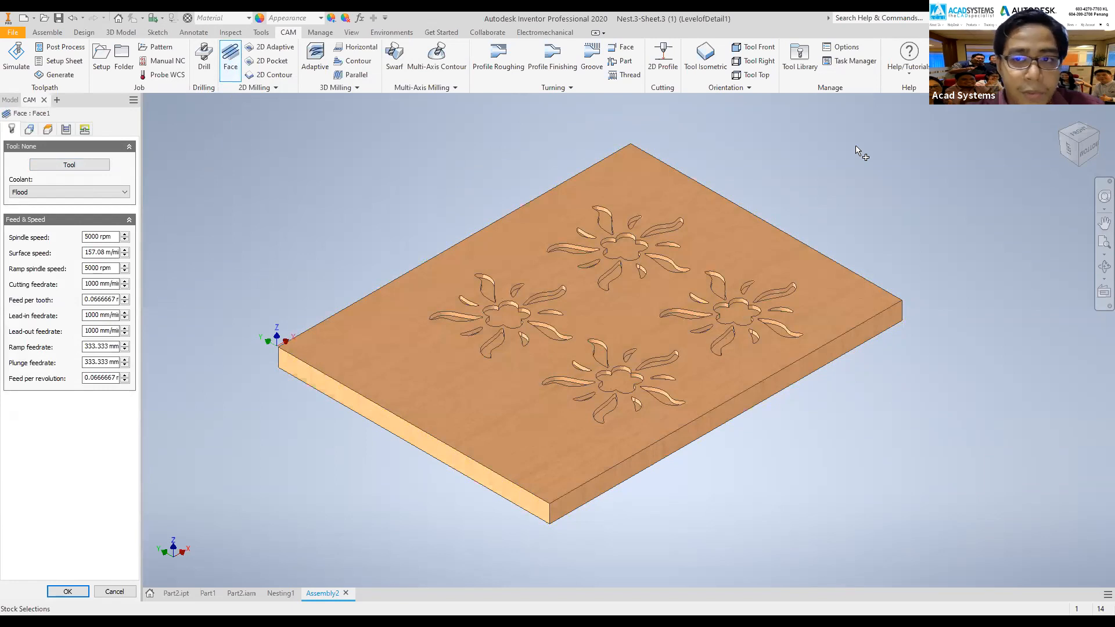
left_click(85, 168)
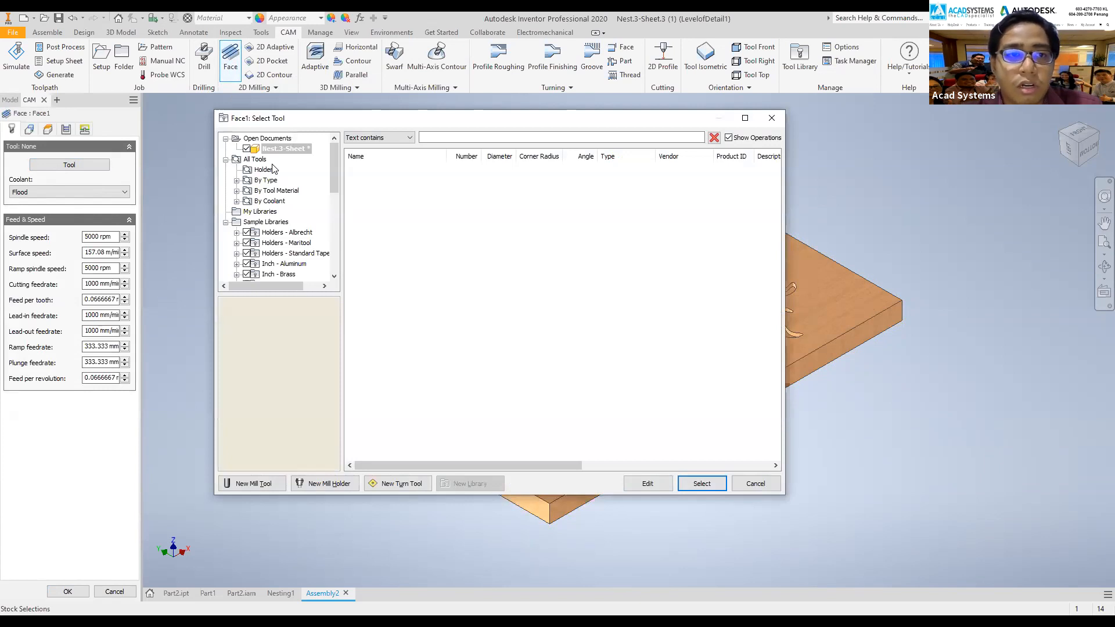
left_click(237, 180)
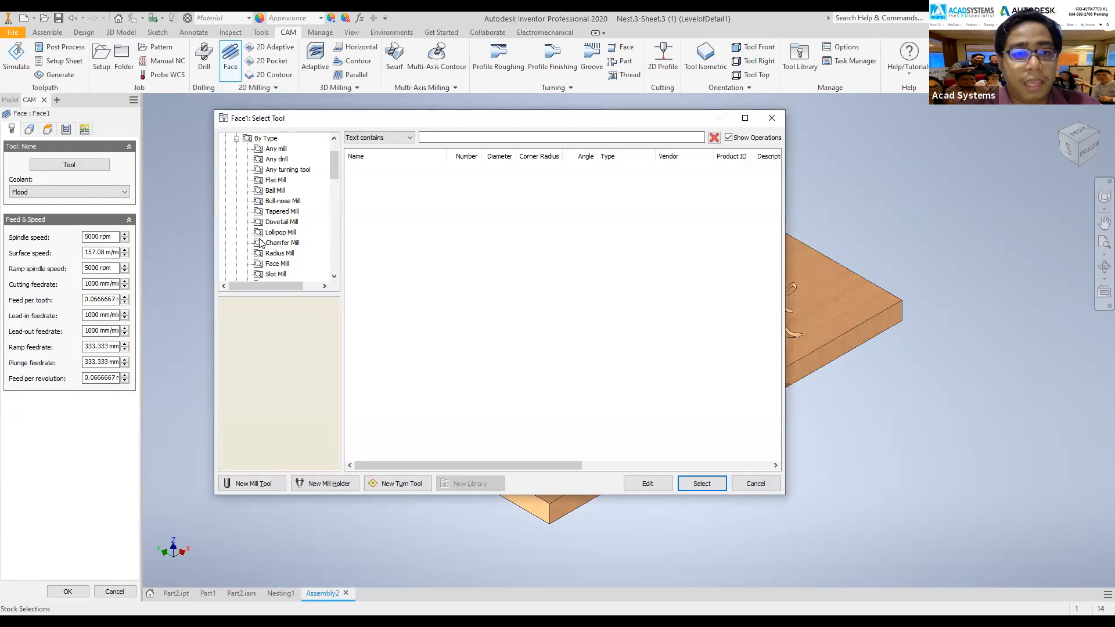
scroll(280, 229, "down", 1)
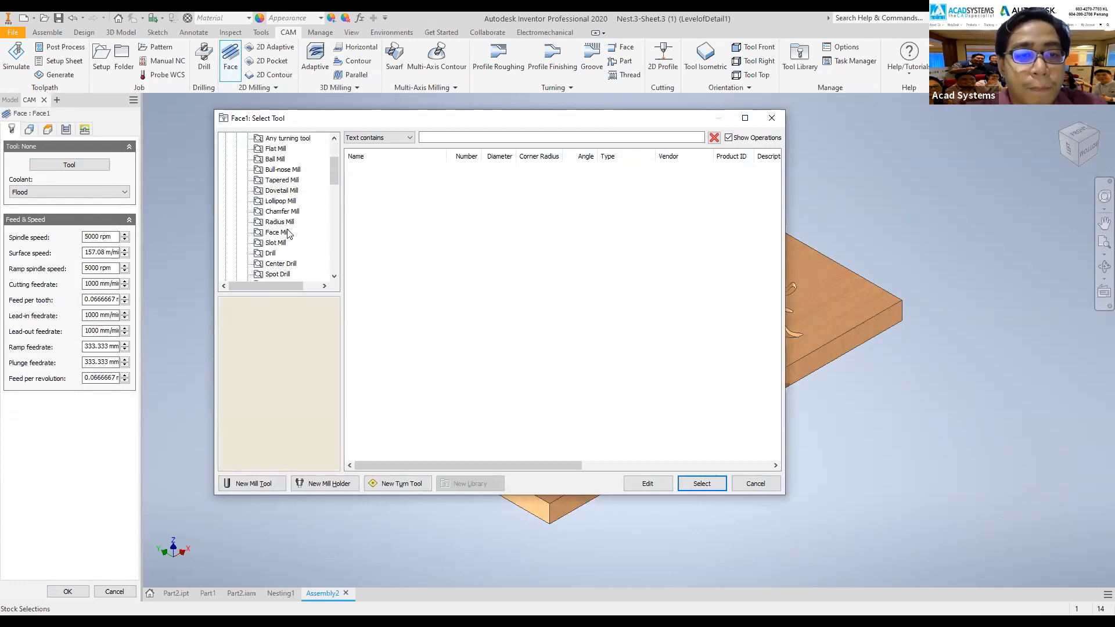
scroll(285, 218, "up", 3)
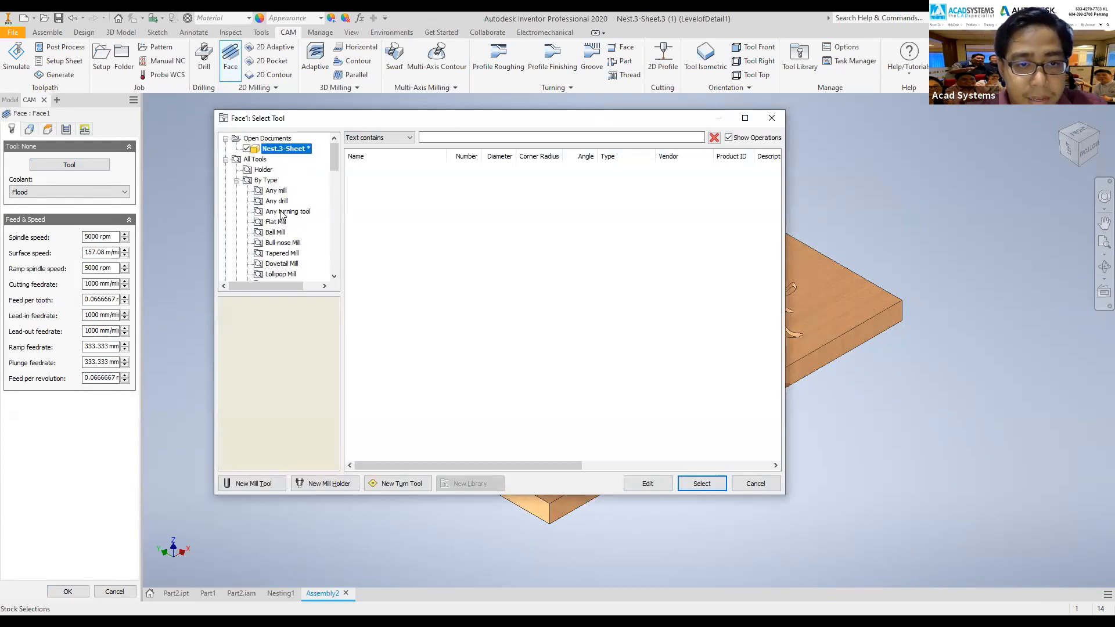
scroll(285, 225, "down", 1)
scroll(283, 250, "down", 1)
left_click(277, 243)
left_click(385, 198)
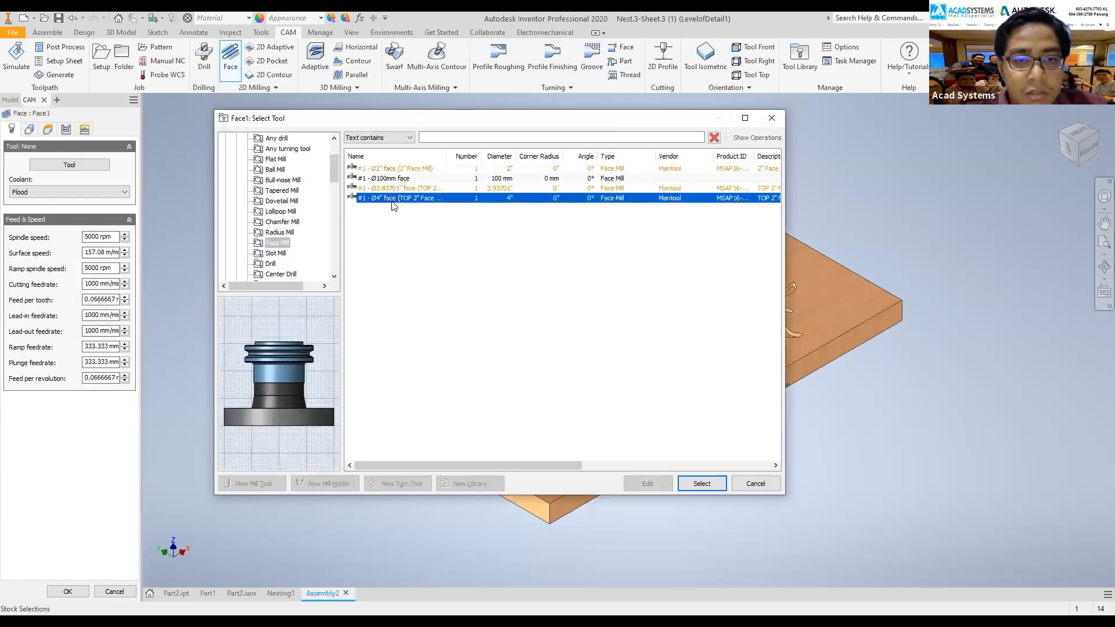
left_click(702, 483)
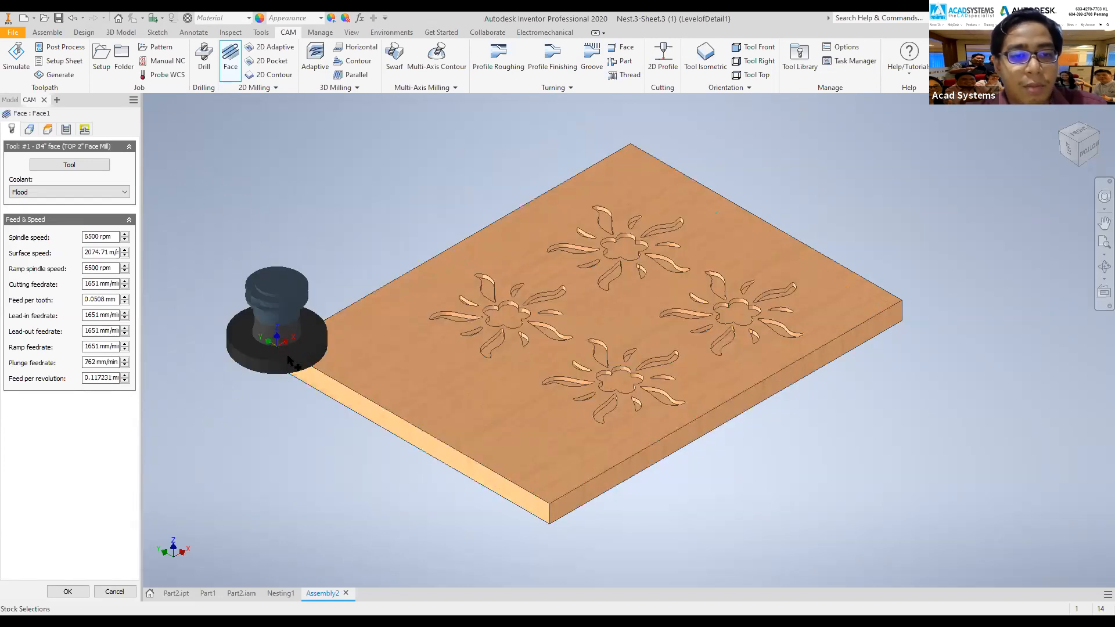
left_click(75, 589)
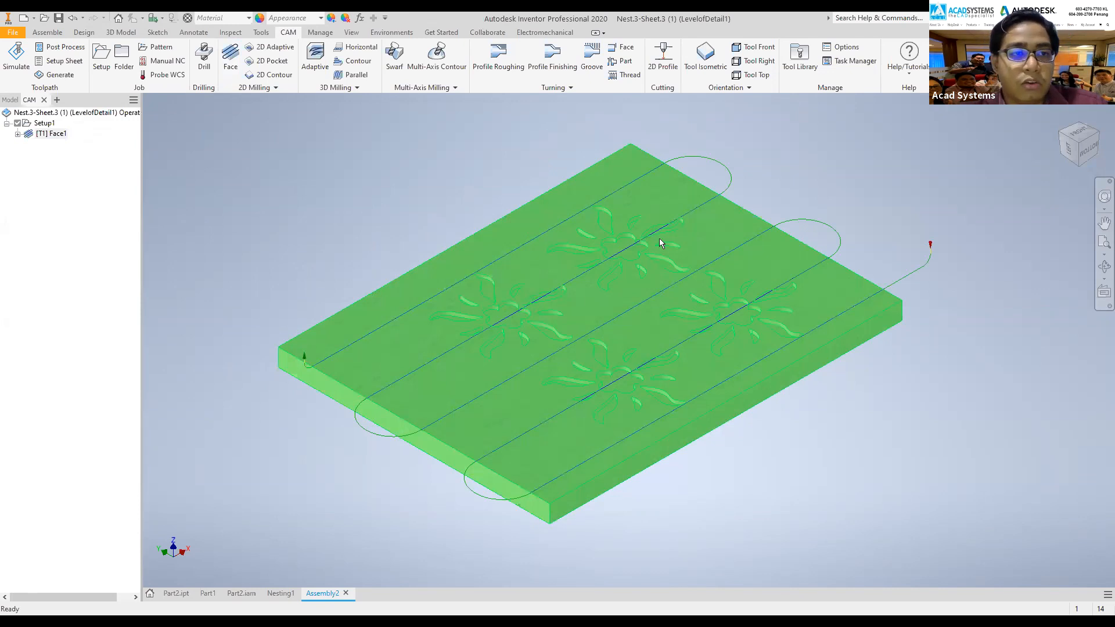
- Simulate the Face1 toolpath with the stock shown, at increased playback speed, and close the simulation
right_click(56, 136)
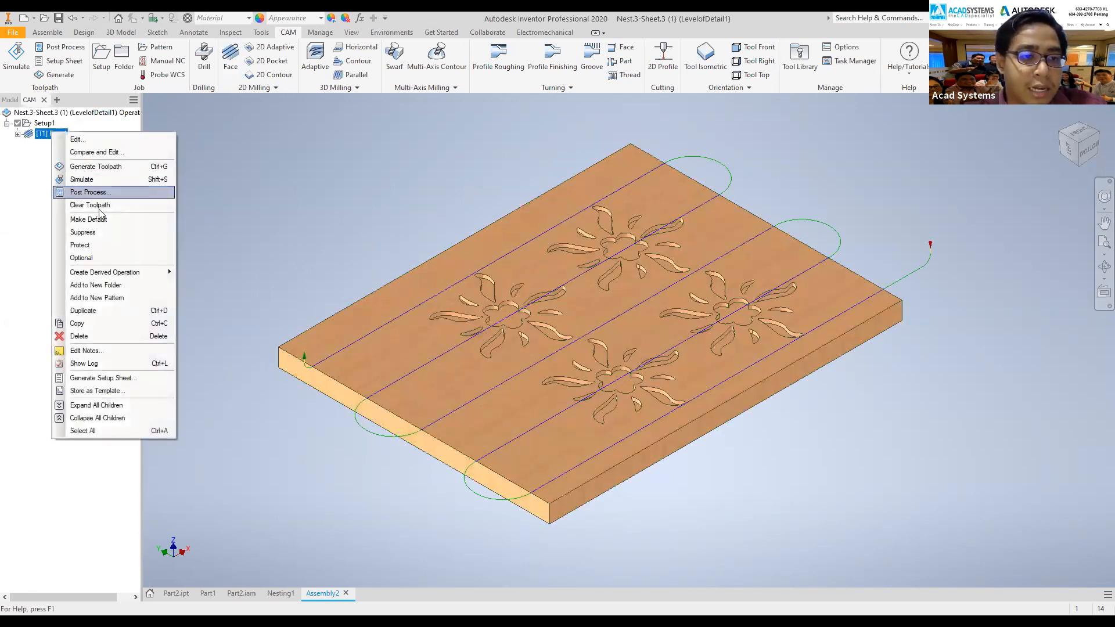
left_click(93, 180)
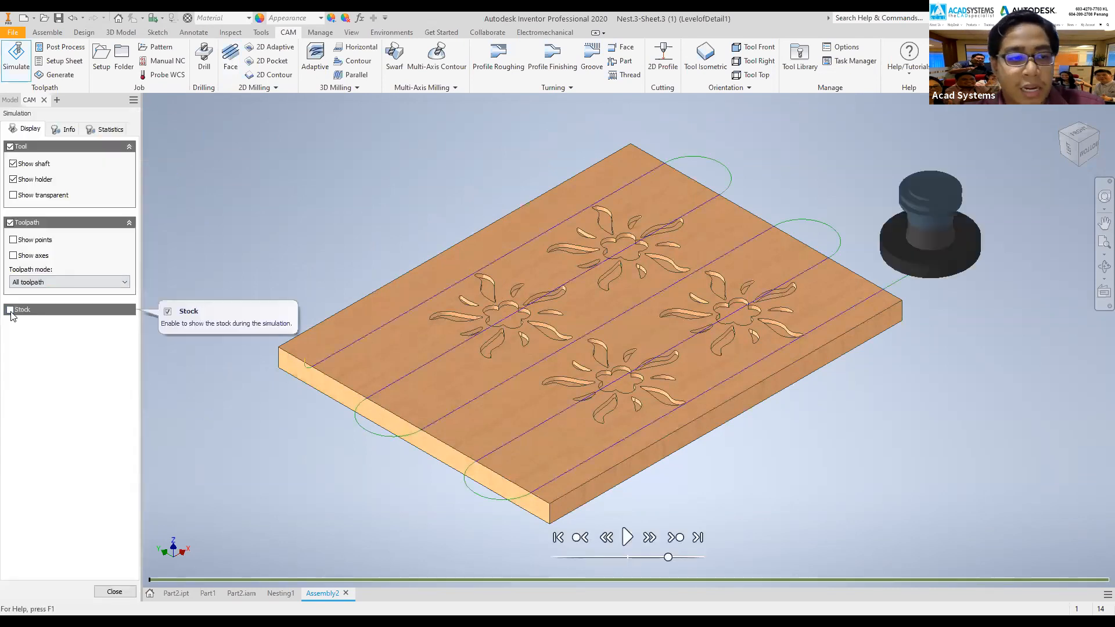
left_click(10, 310)
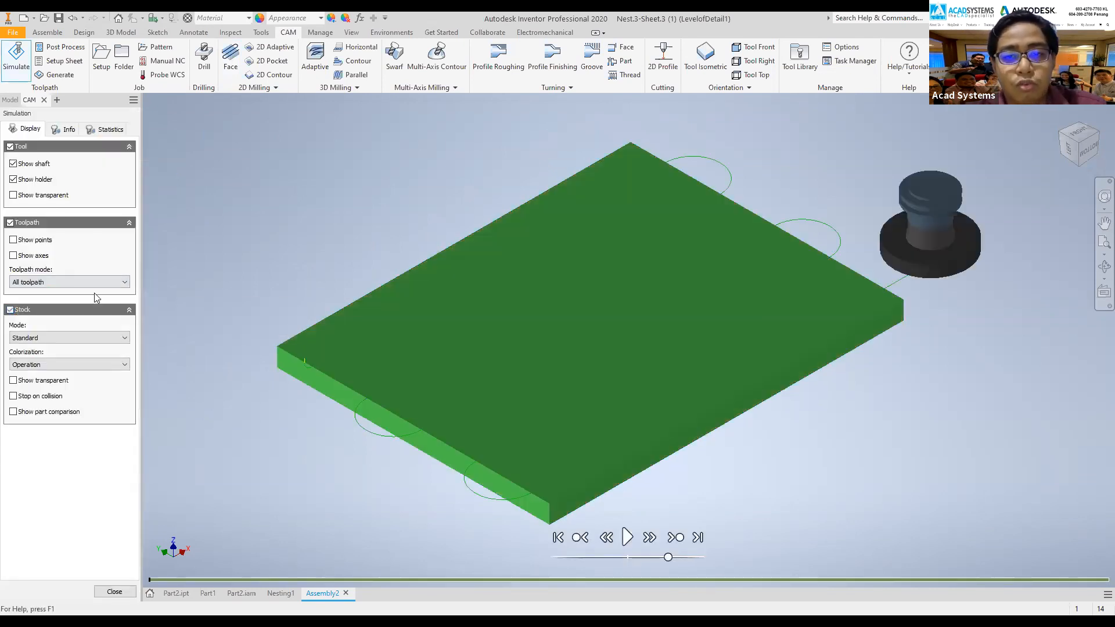
left_click(623, 535)
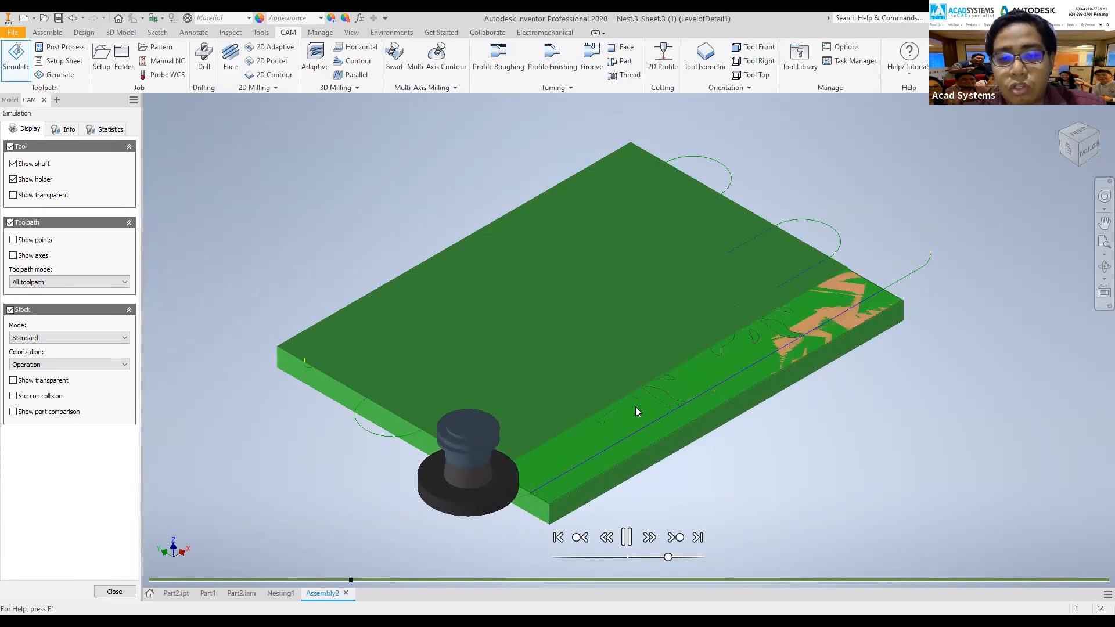
left_click(695, 557)
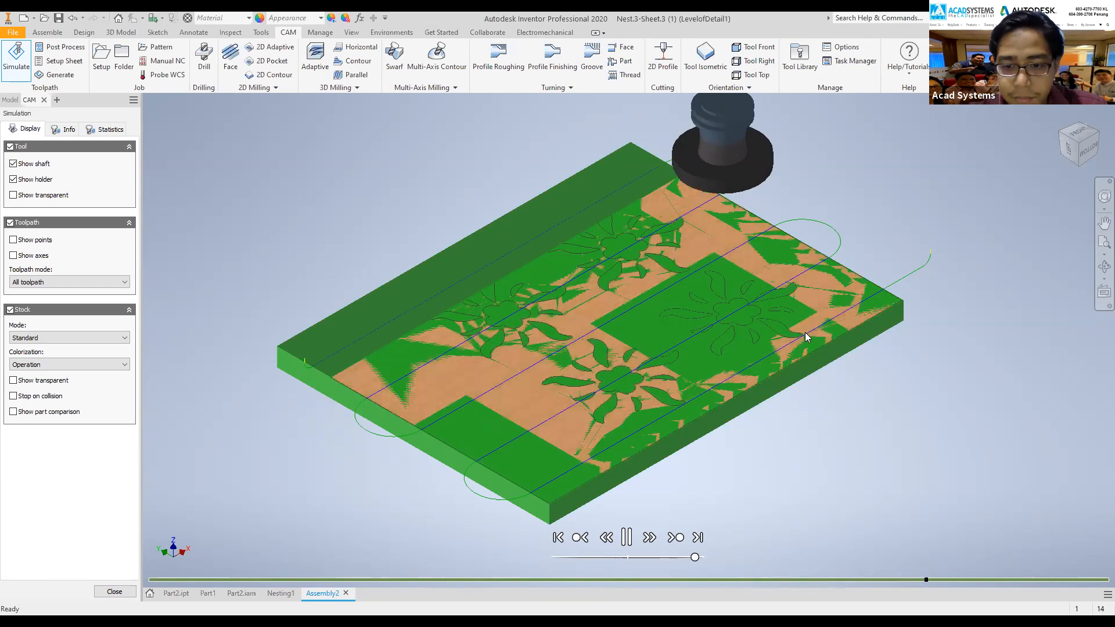
left_click(115, 592)
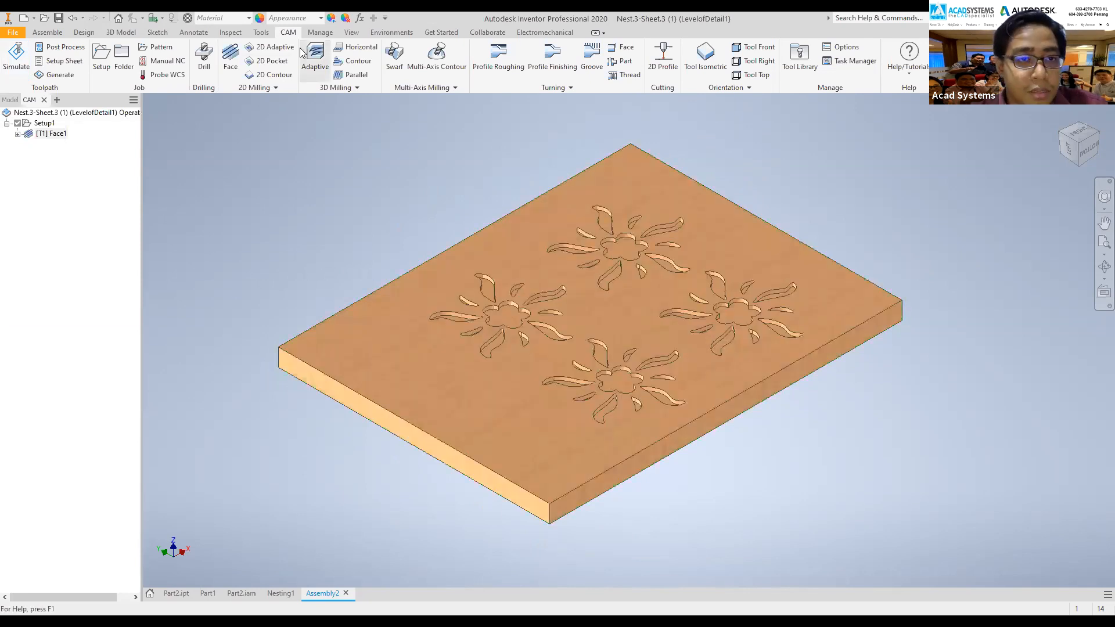
- Start a 2D Contour operation and assign it a Ø4mm flat (4mm Flat Endmill) from the flat mill tools
left_click(273, 75)
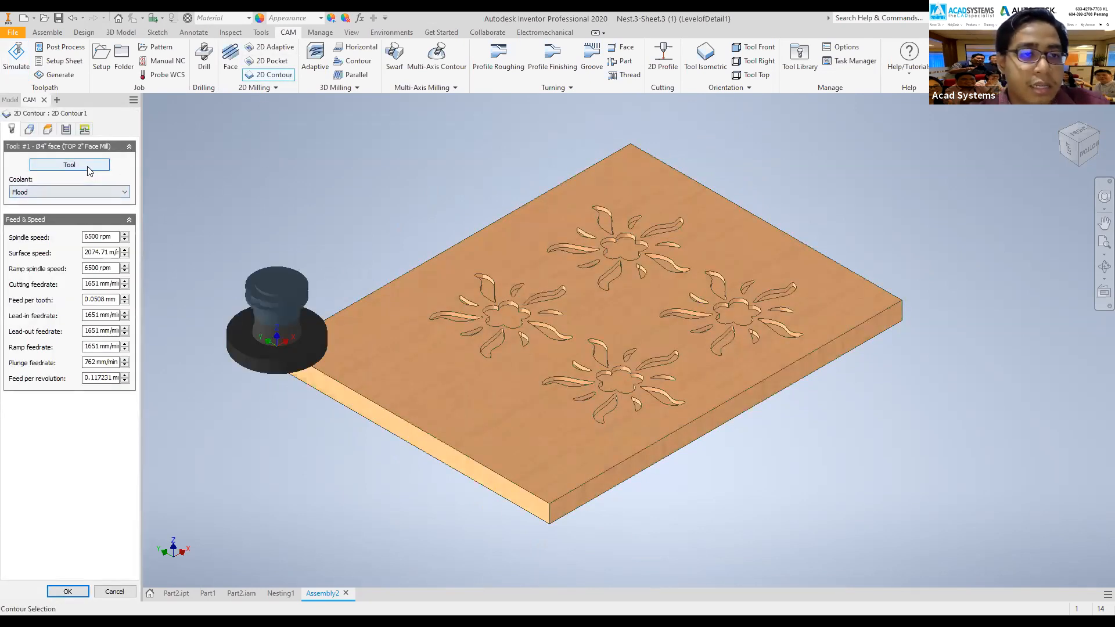
left_click(86, 167)
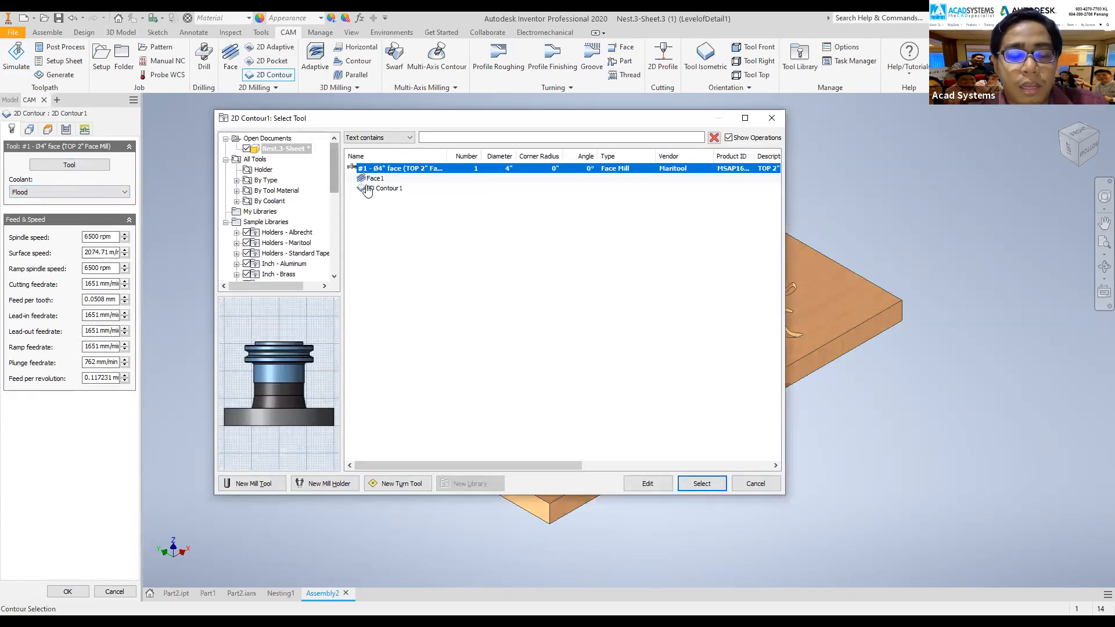
left_click(259, 181)
left_click(236, 181)
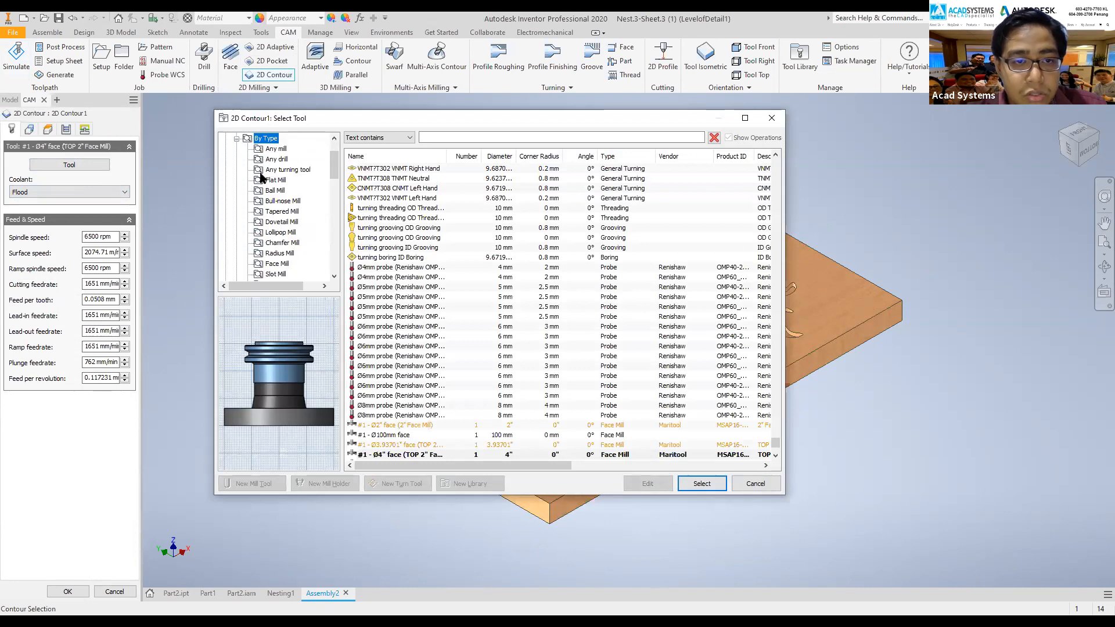
left_click(276, 182)
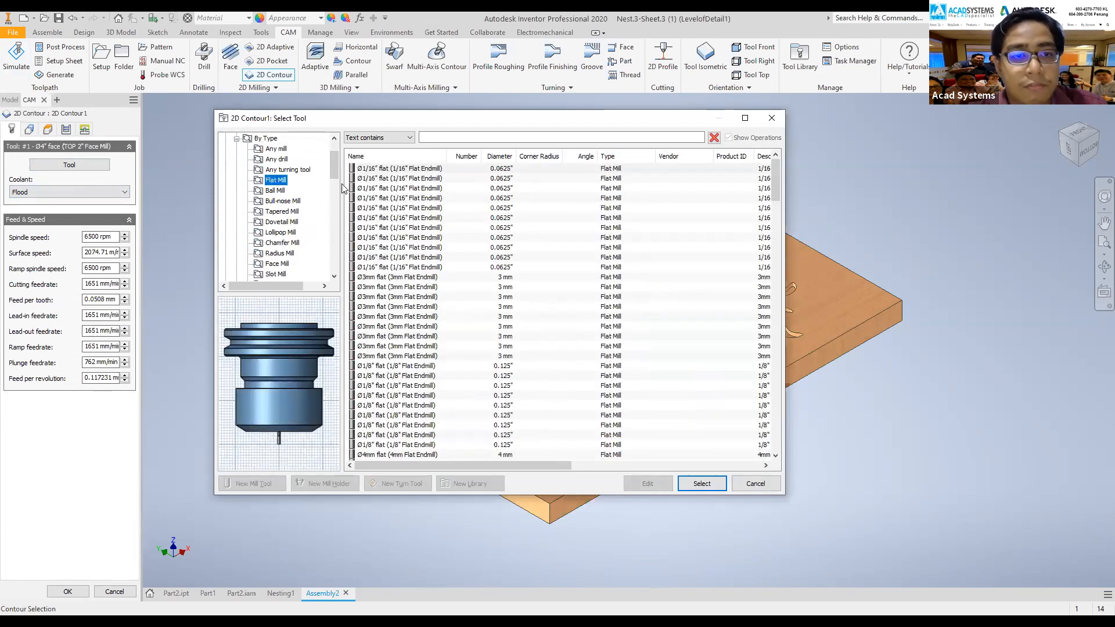
left_click(440, 337)
left_click(427, 385)
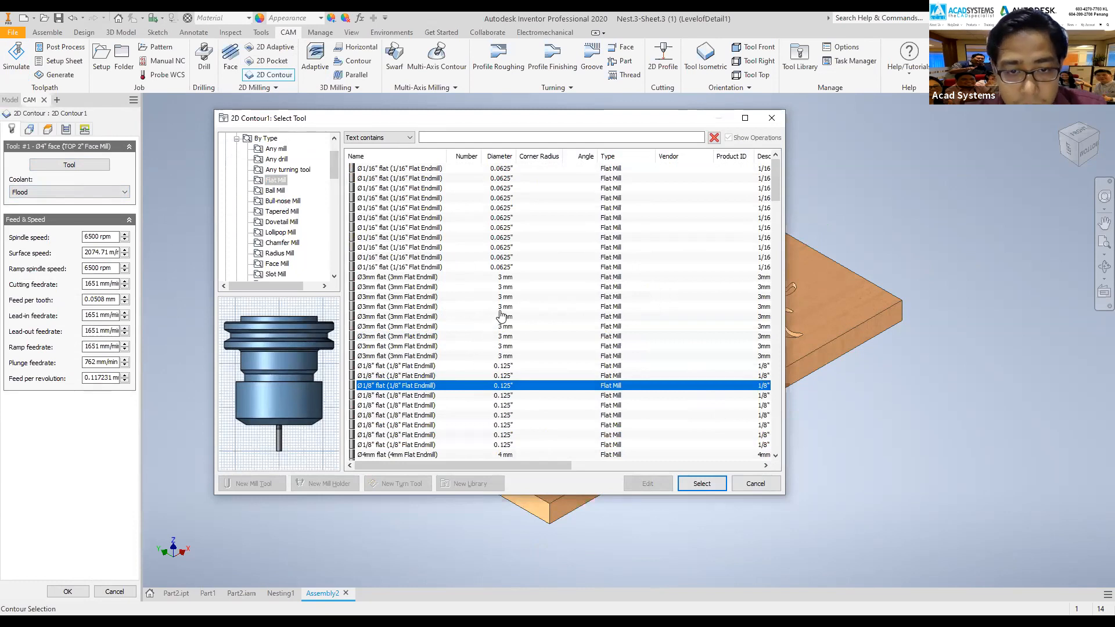
left_click(486, 287)
scroll(488, 395, "down", 2)
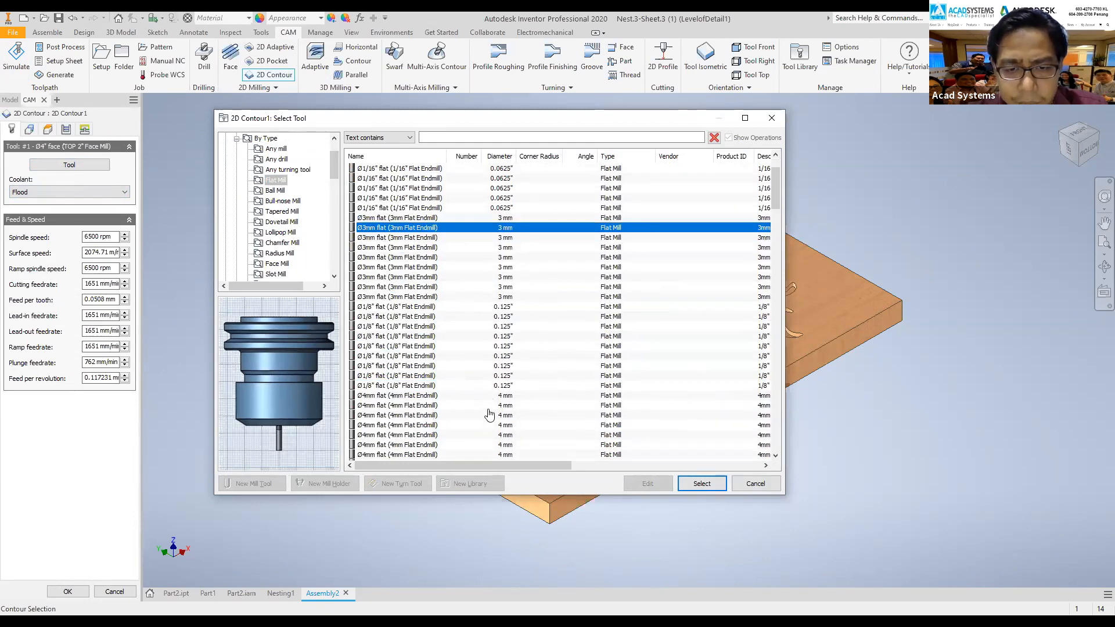
left_click(486, 396)
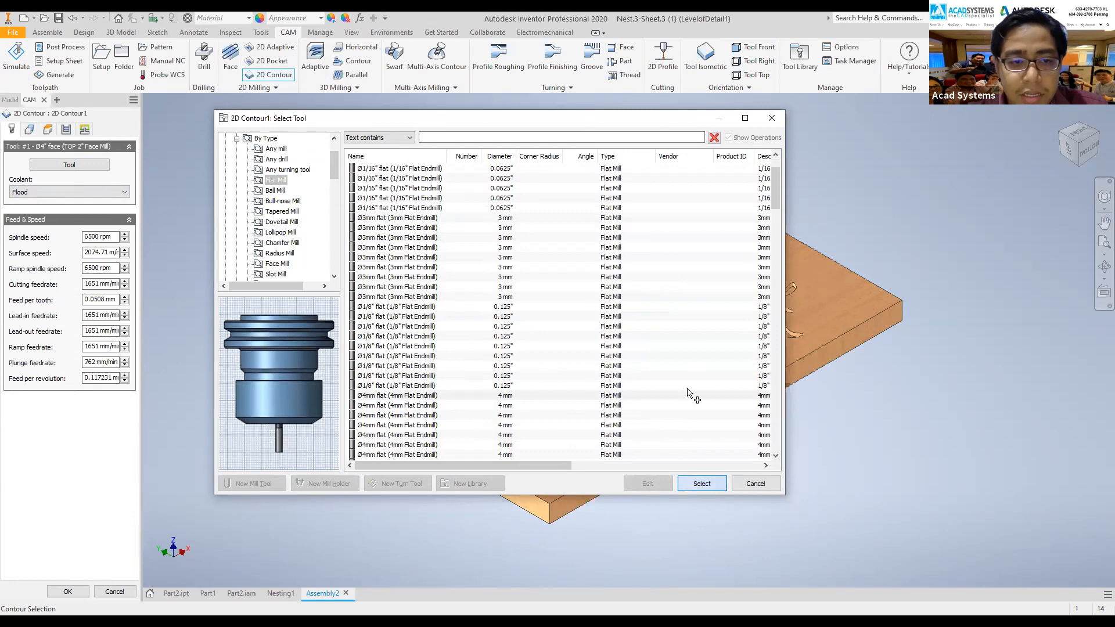
double_click(691, 395)
- Lengthen the contour's 4 mm flat endmill by setting its body length to 46.5 mm and flute length to 34 mm
left_click(1069, 149)
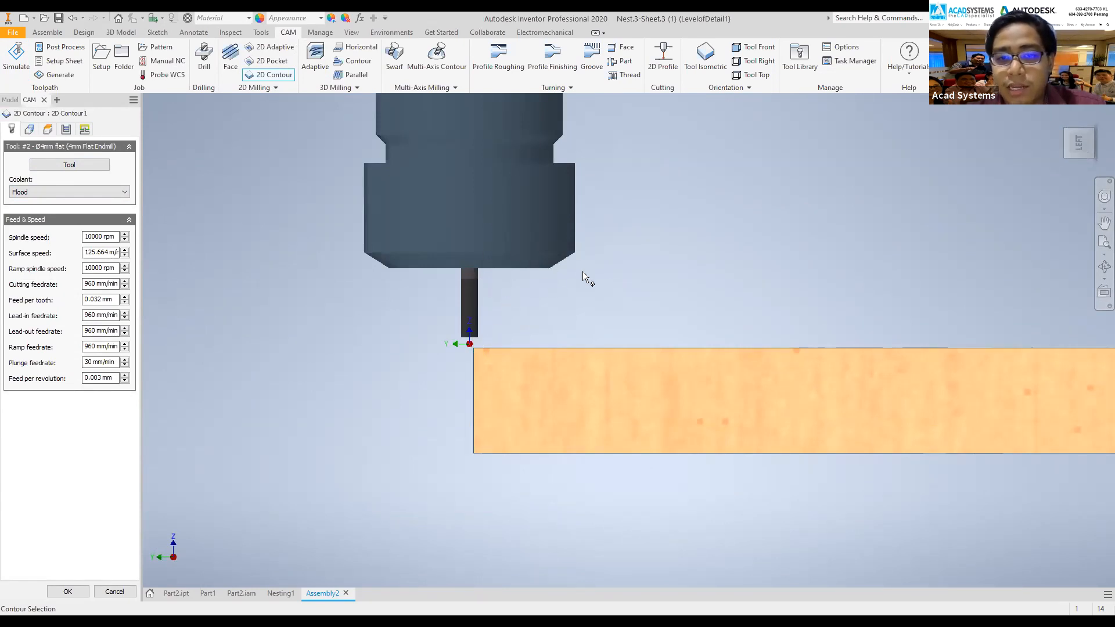
left_click(1082, 123)
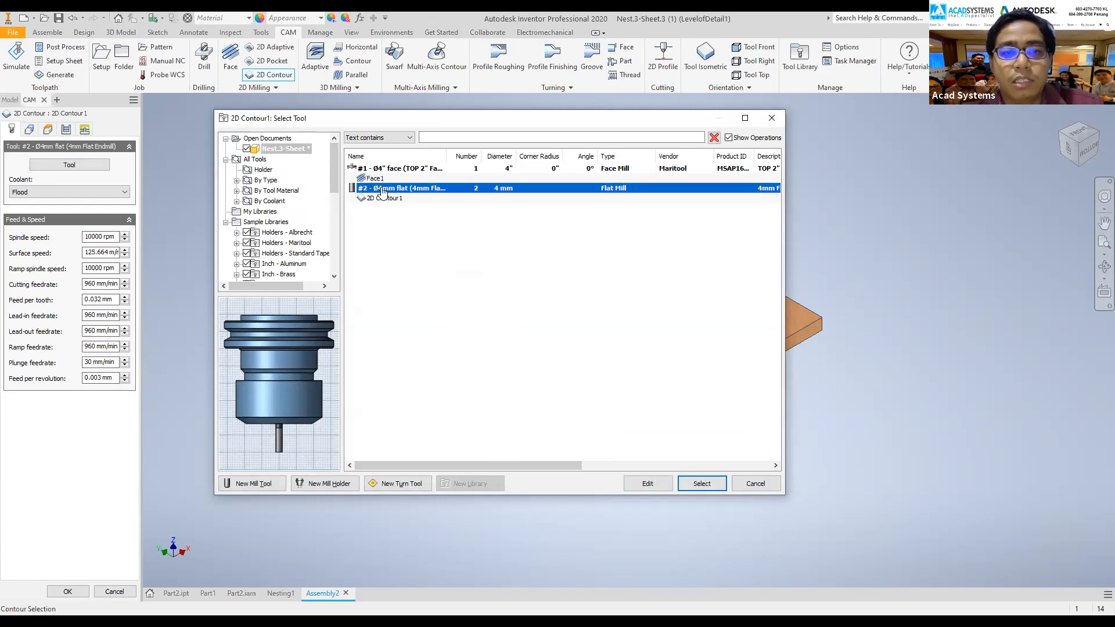
right_click(377, 189)
left_click(408, 195)
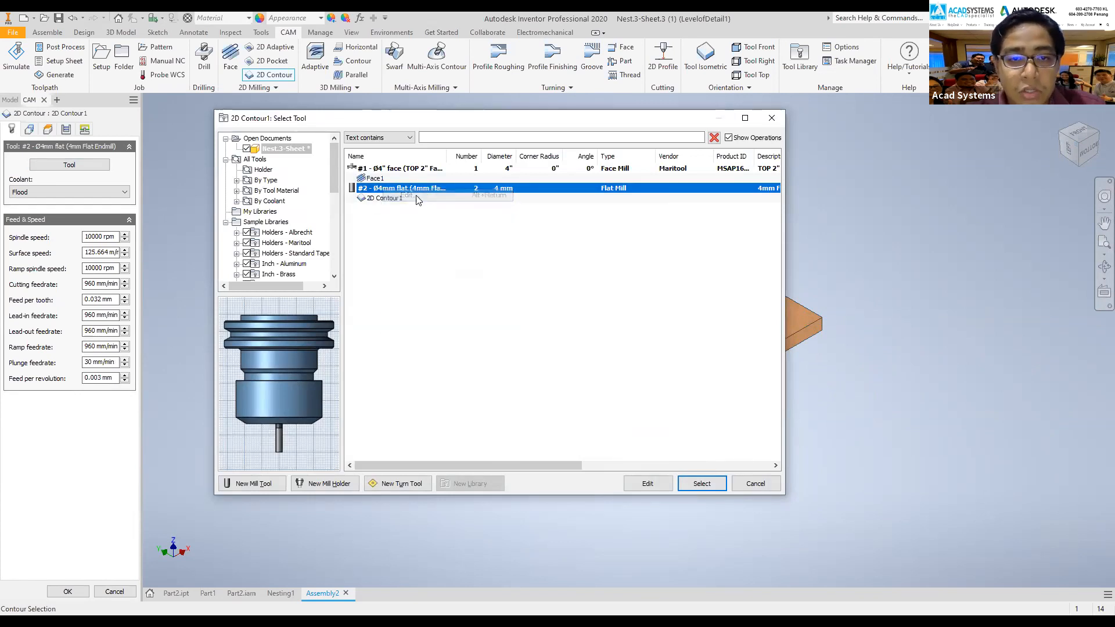
left_click(366, 208)
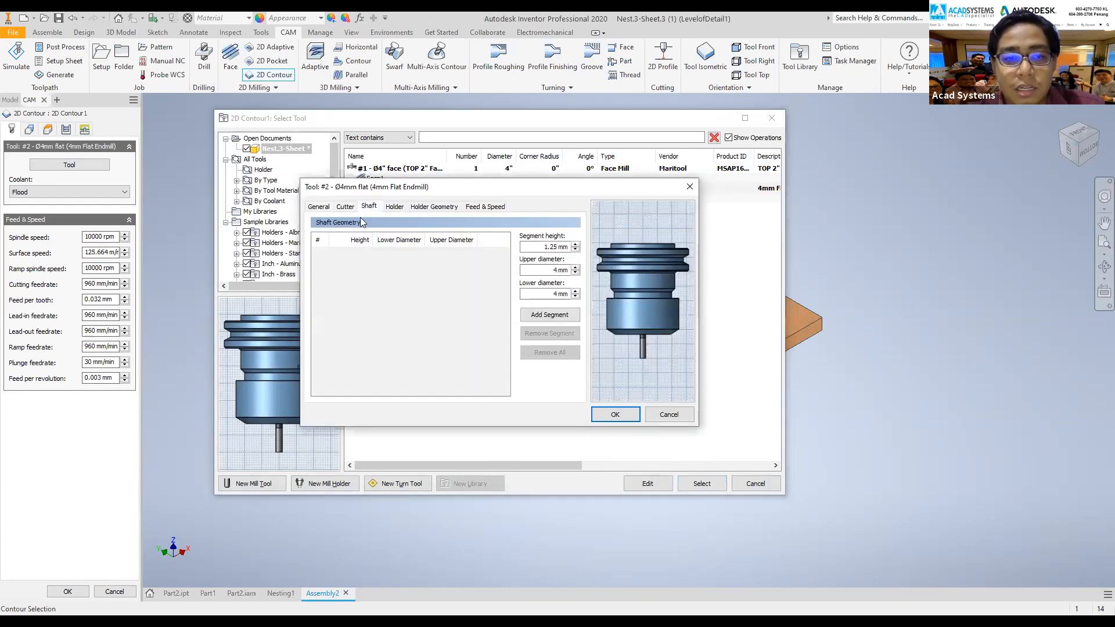
left_click(394, 207)
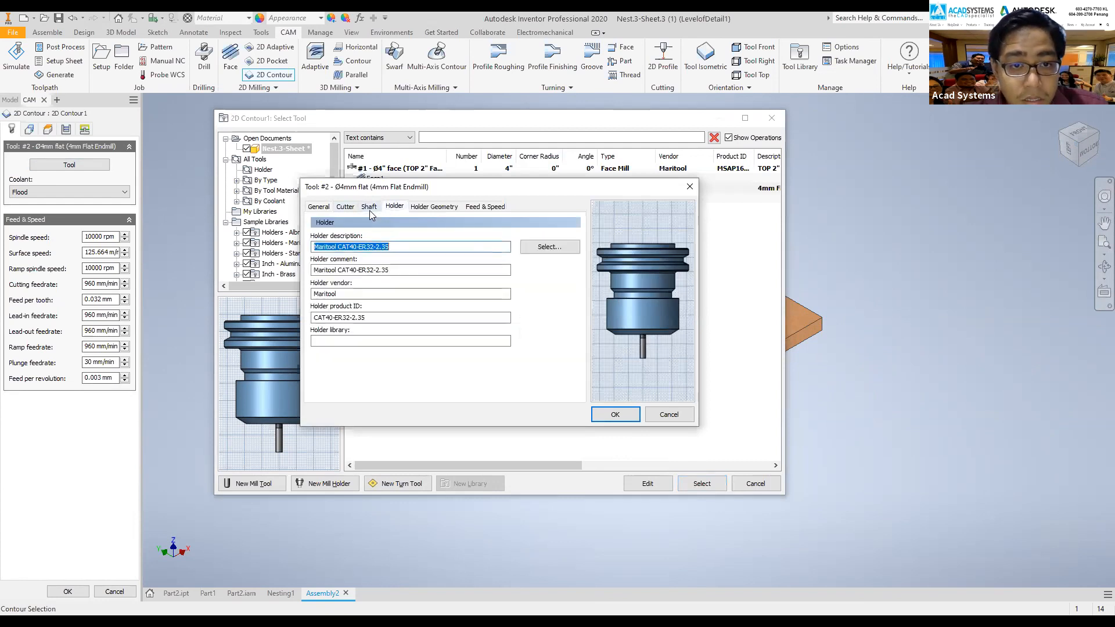
left_click(345, 206)
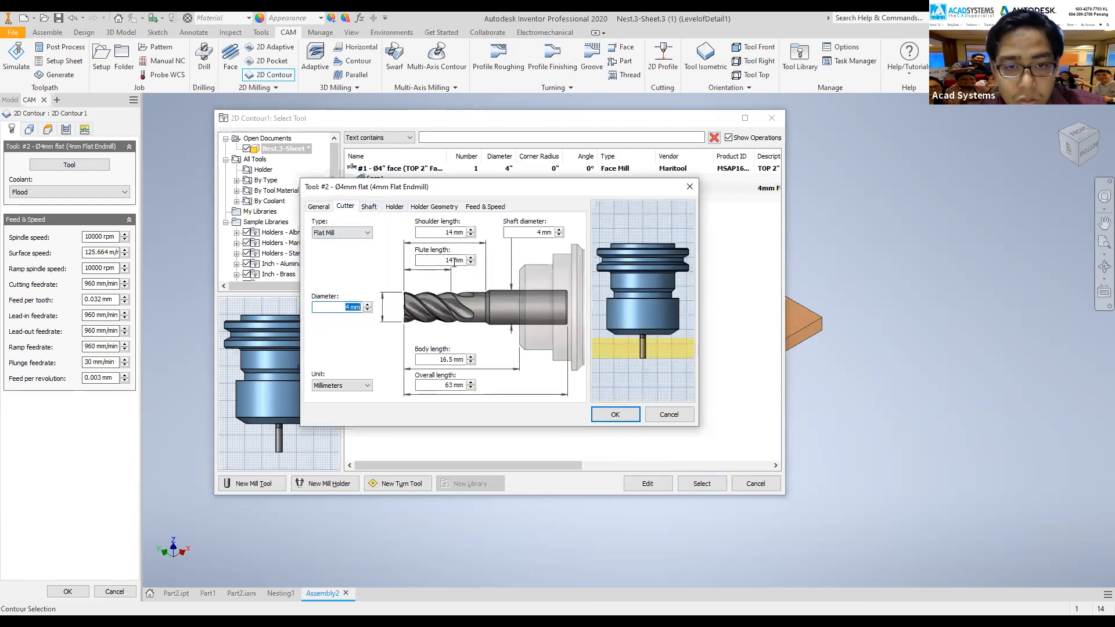
left_click(442, 360)
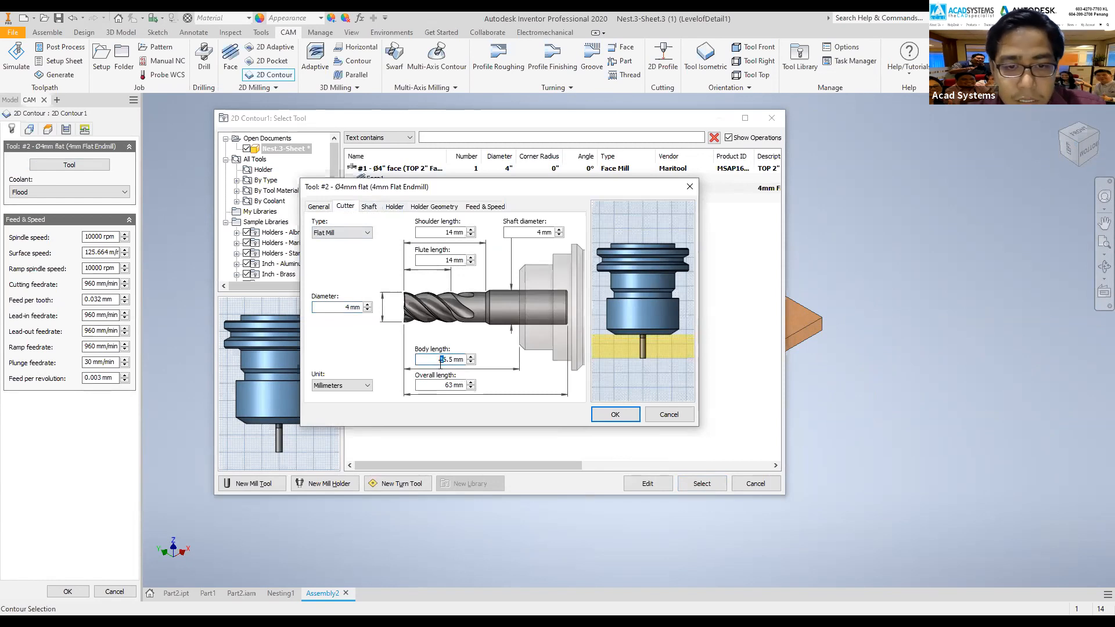
left_click(447, 260)
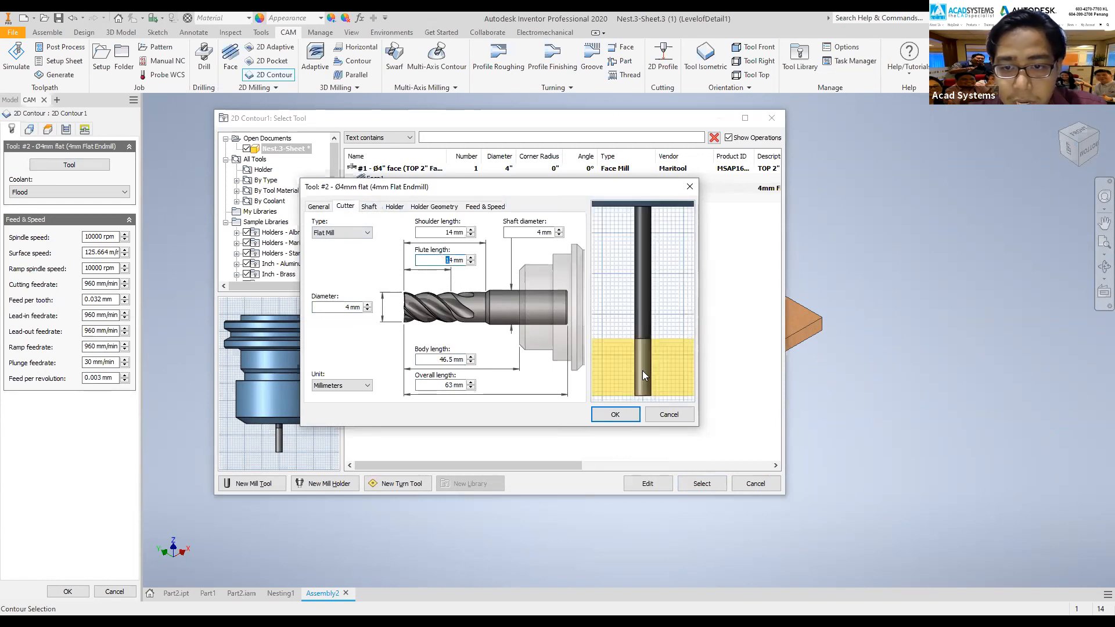
type("3")
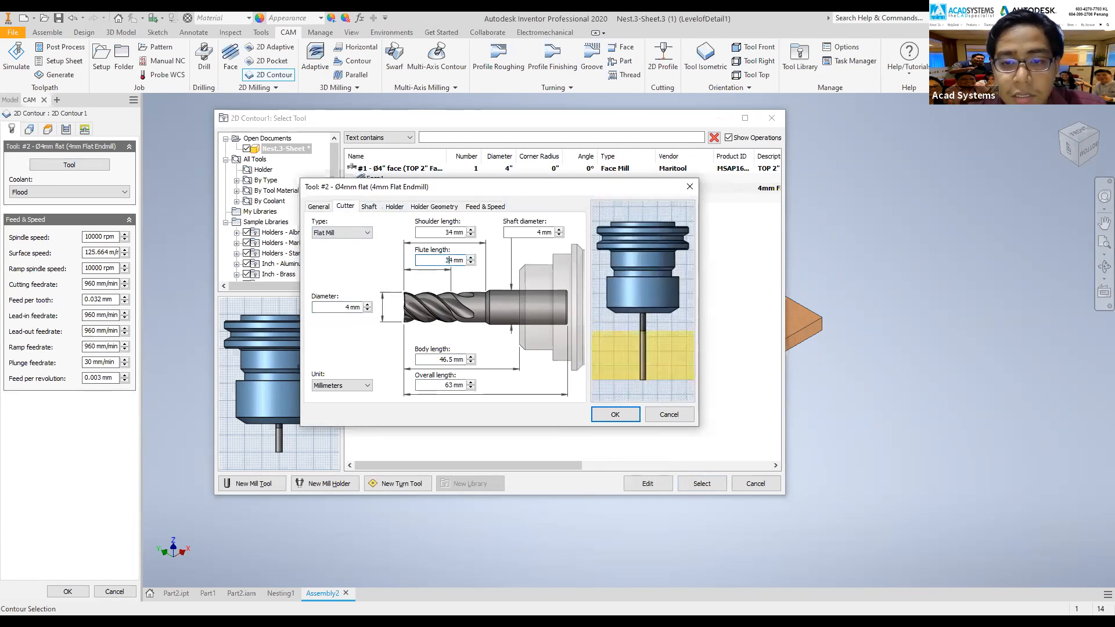
left_click(614, 415)
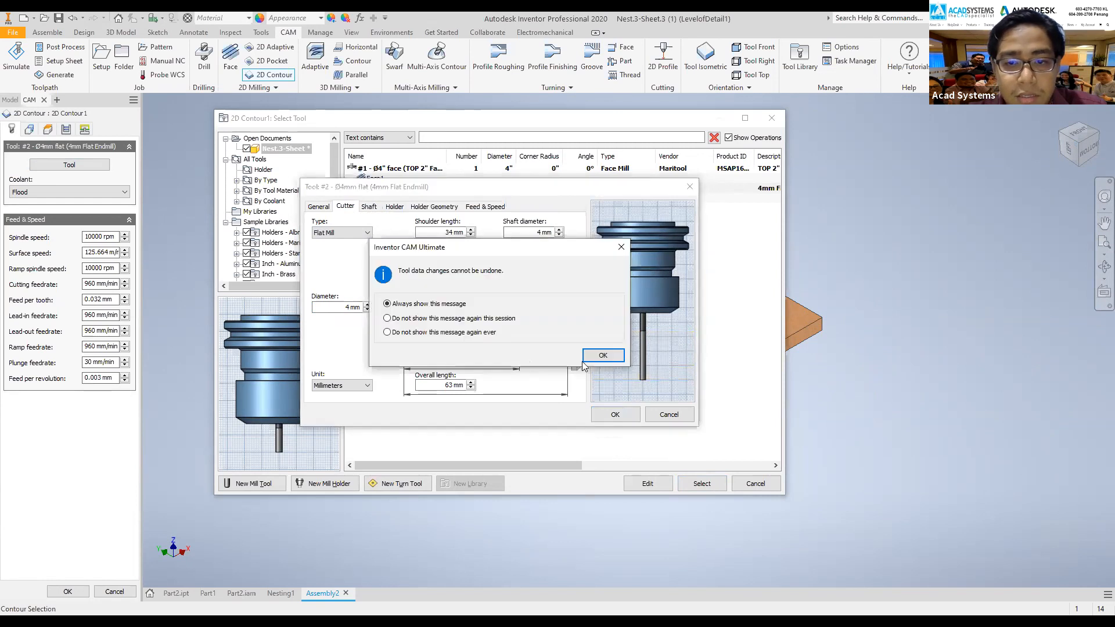
left_click(602, 355)
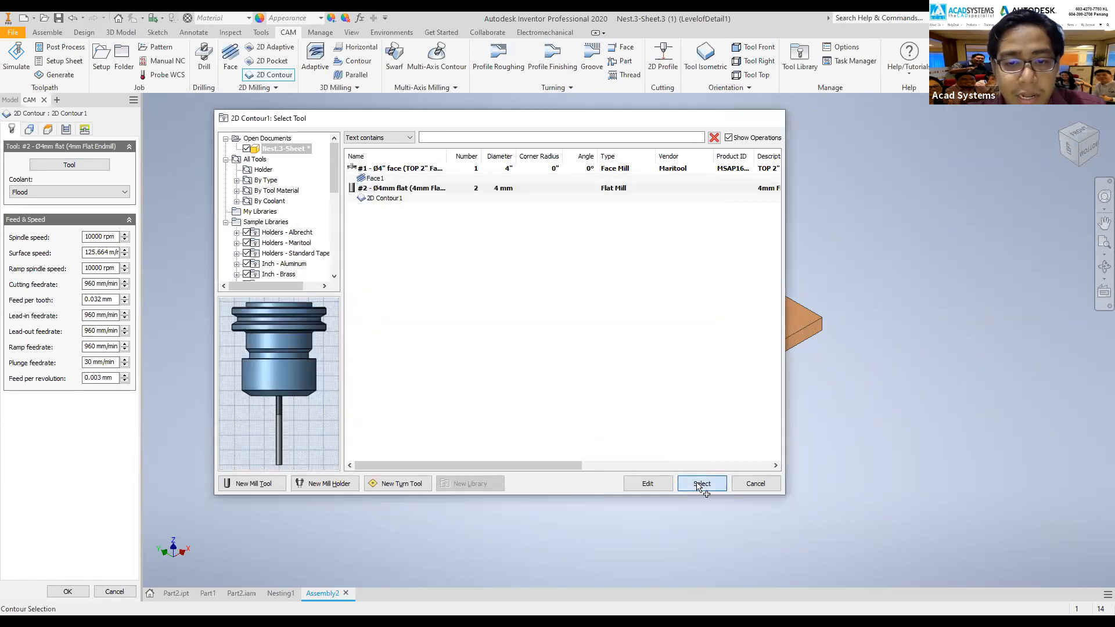
left_click(702, 483)
- Select the panel's bottom outer edge loop as the contour geometry and create the 2D Contour operation
left_click(1070, 149)
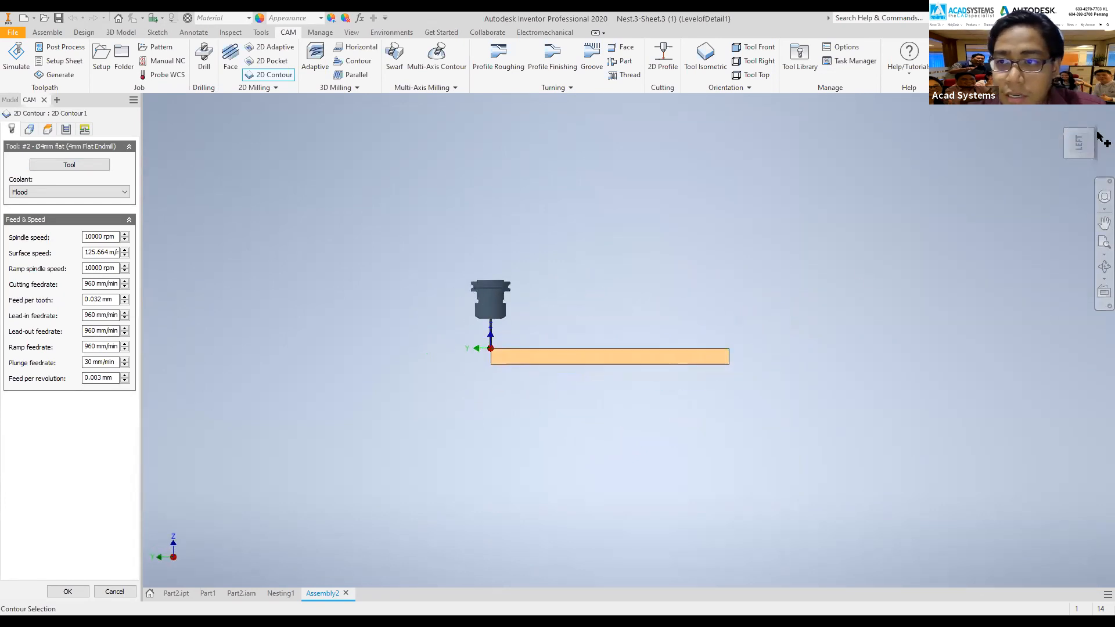
left_click(1094, 133)
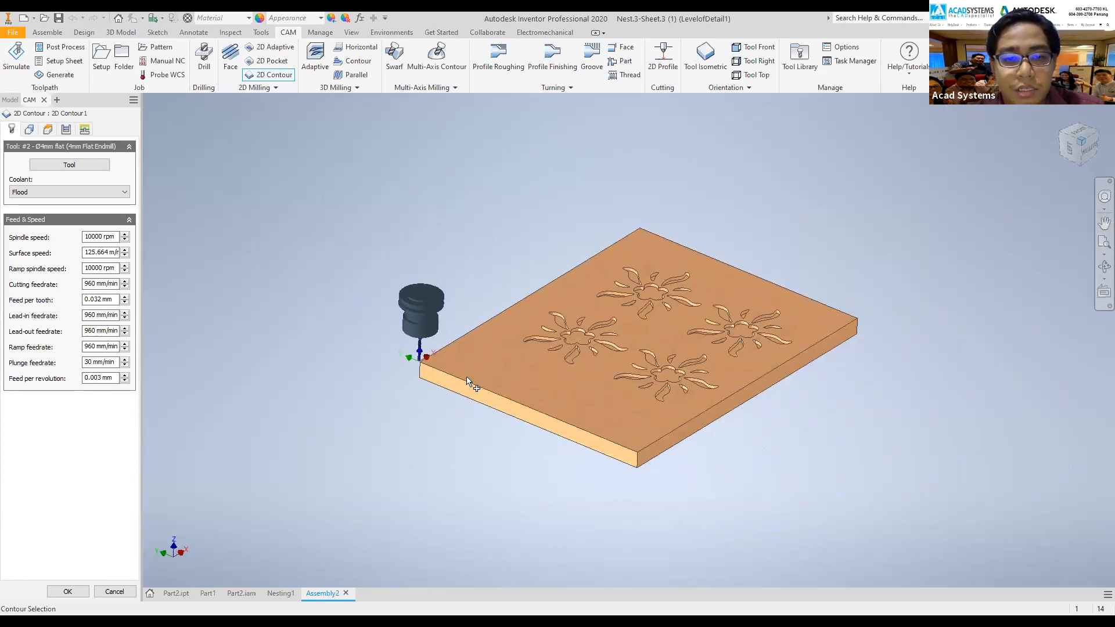
left_click(711, 398)
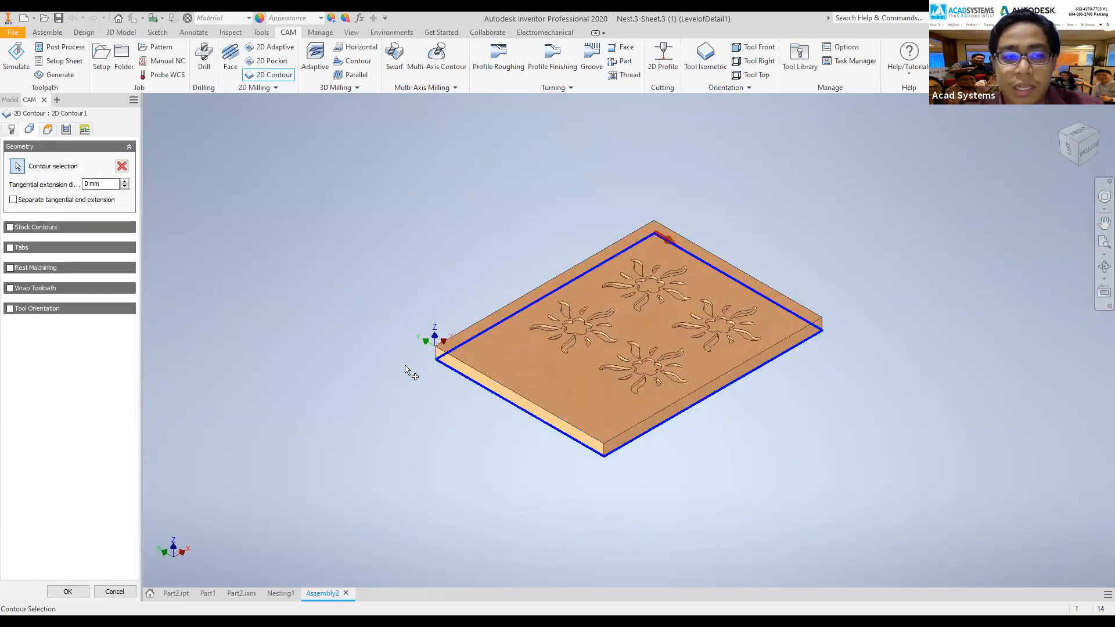
left_click(69, 589)
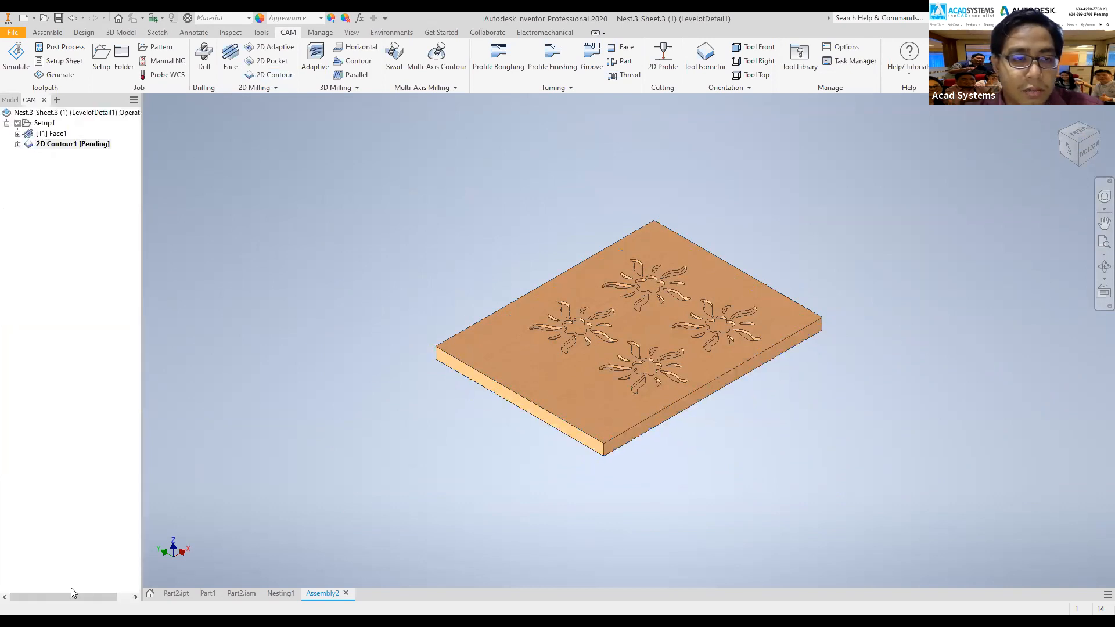
- Review the toolpaths of the Face1 and 2D Contour1 operations on the panel
left_click(58, 134)
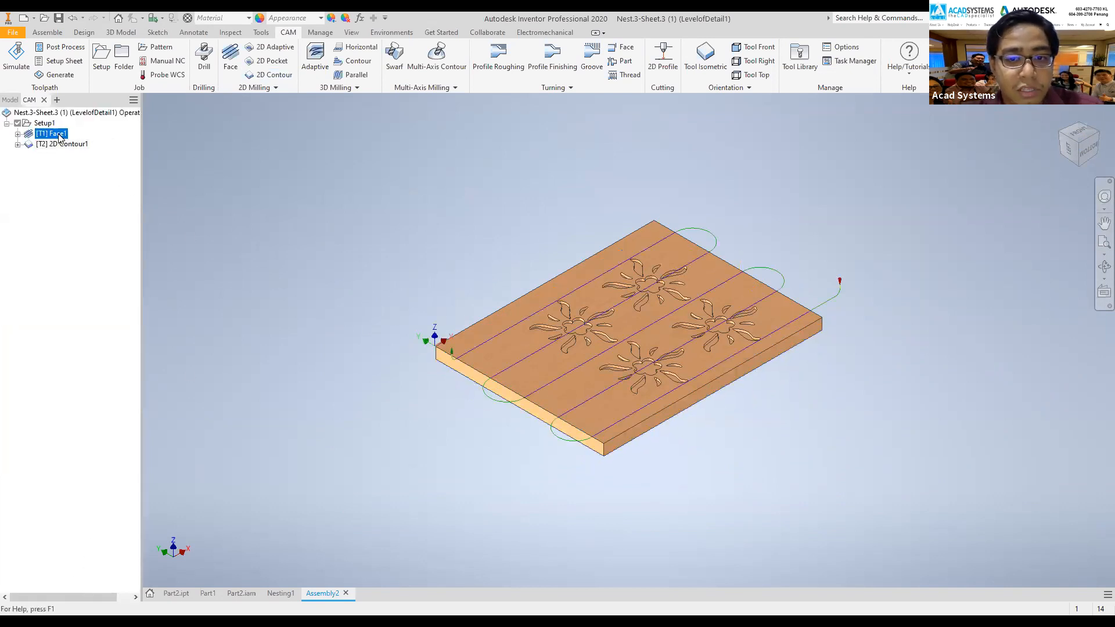
left_click(61, 145)
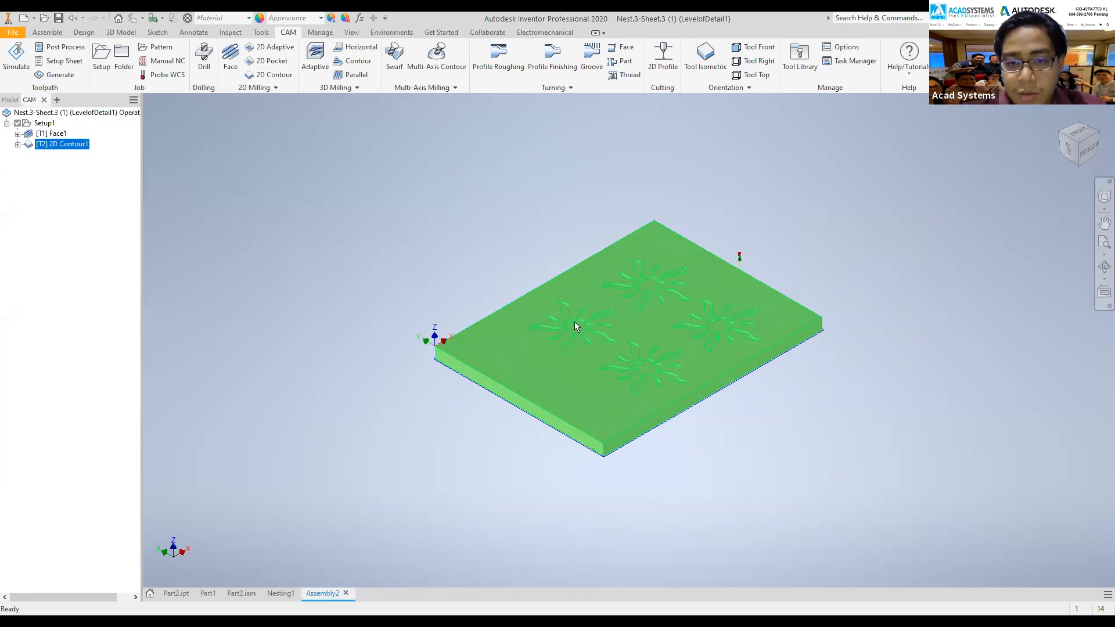
scroll(575, 325, "up", 3)
scroll(569, 349, "up", 3)
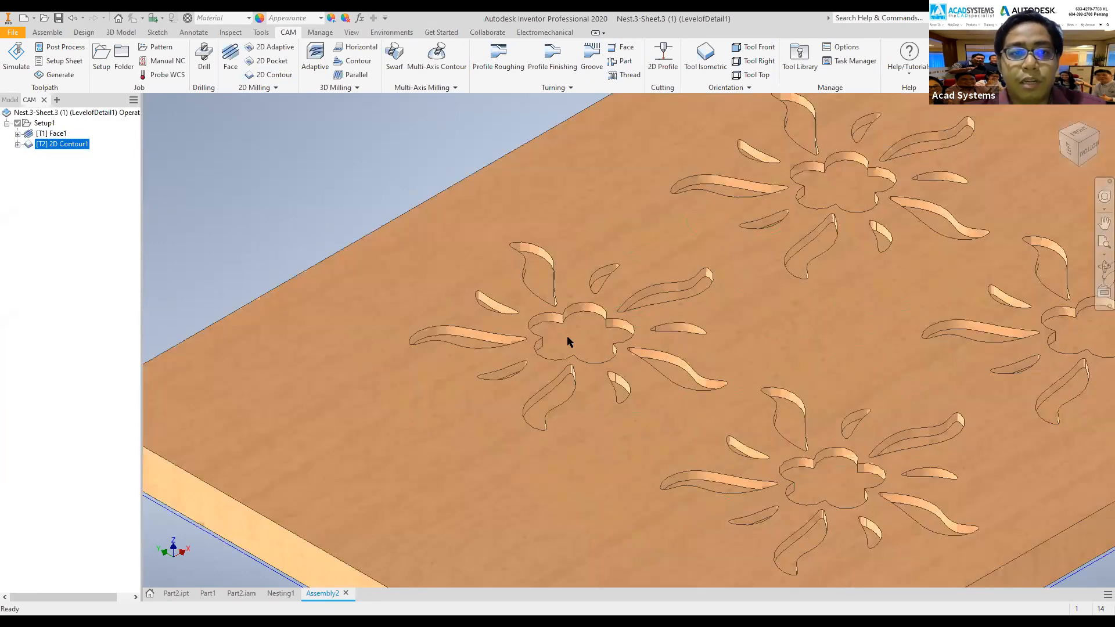
scroll(562, 344, "down", 5)
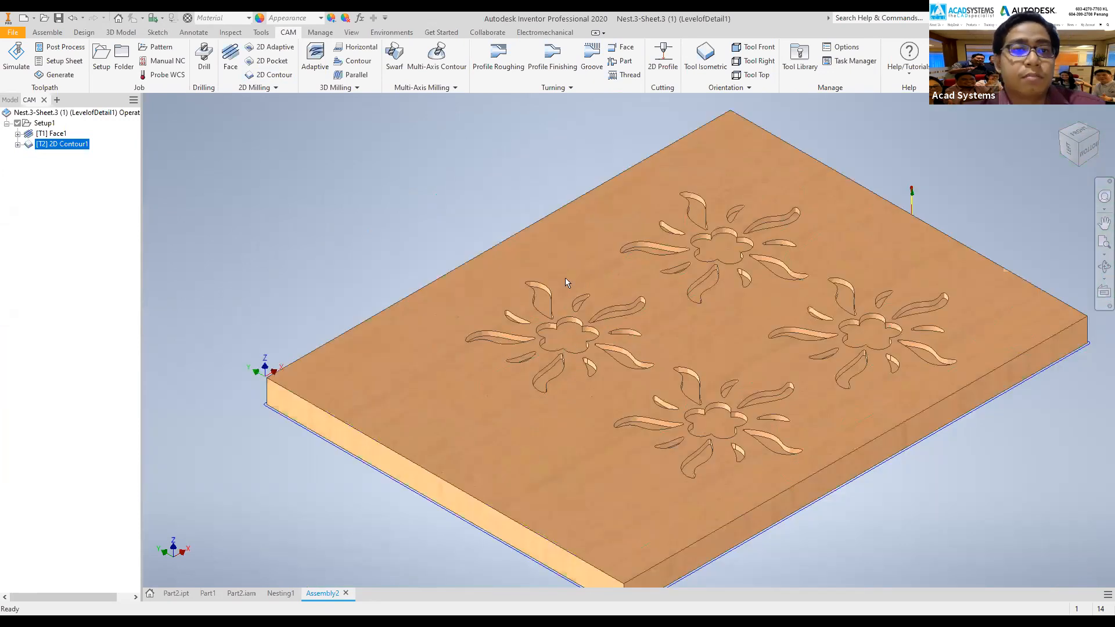
- Start a 3D Pocket operation and assign it a Ø1/16" flat (1/16" Flat Endmill) from the flat mill tools
left_click(275, 66)
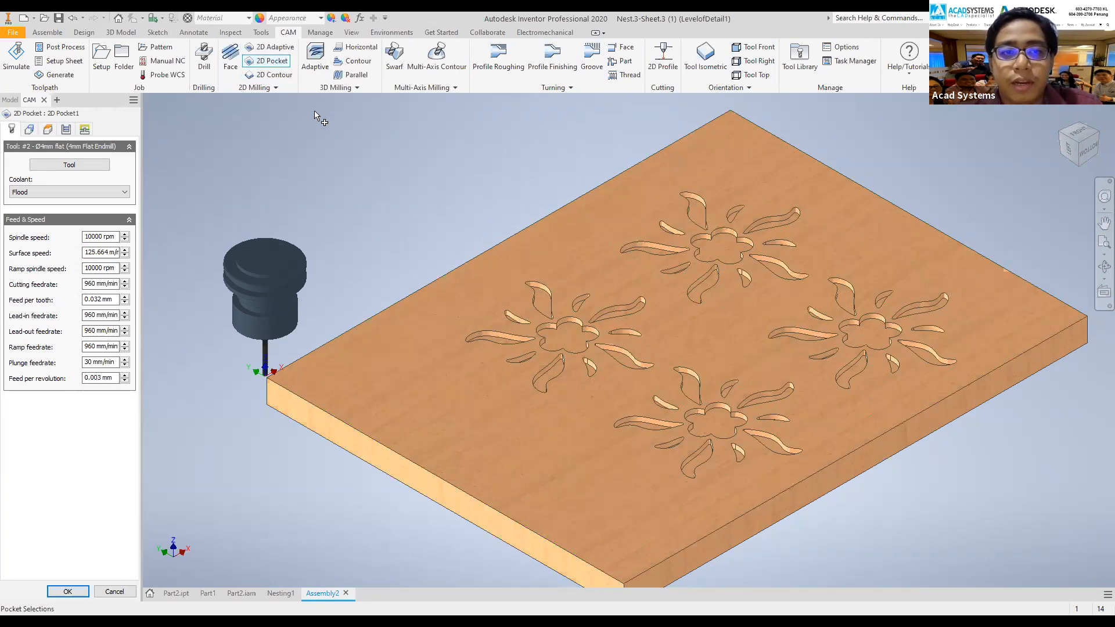
left_click(331, 88)
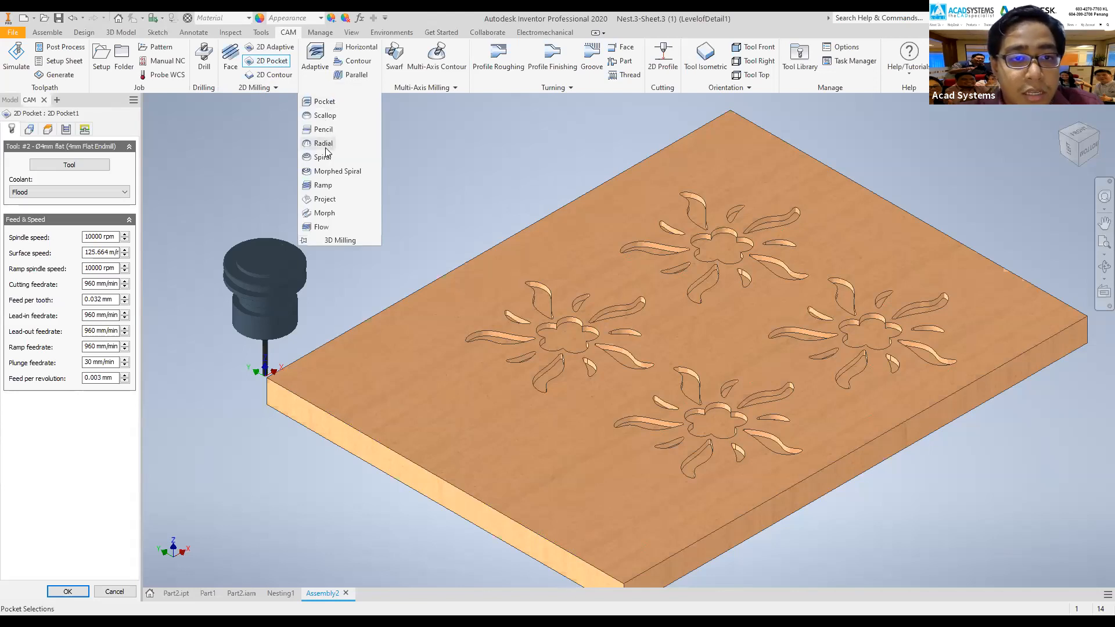
left_click(325, 104)
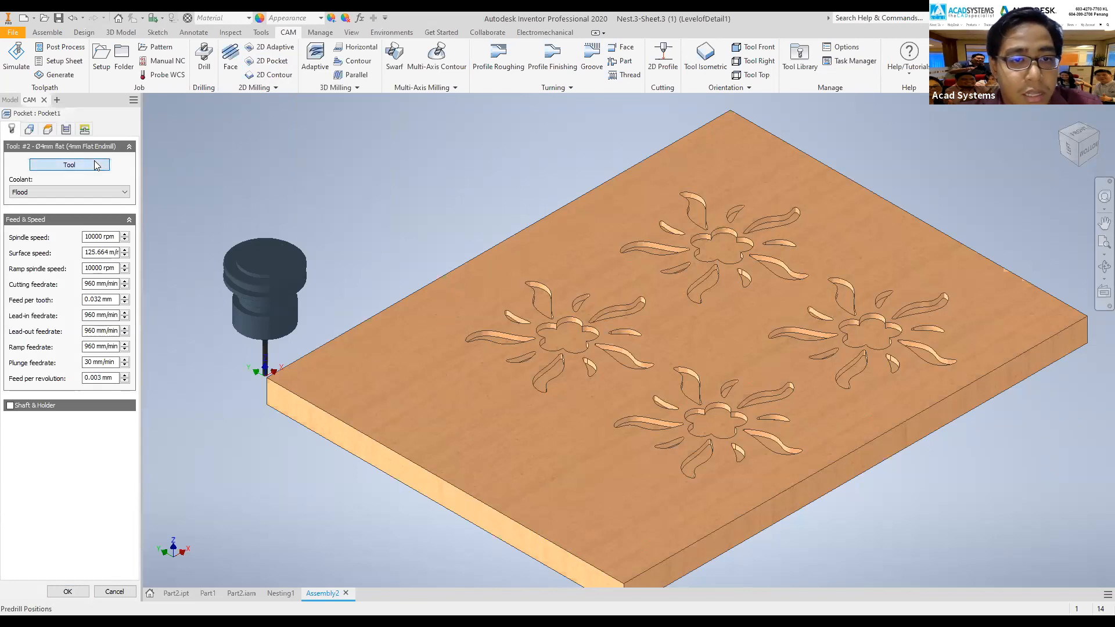
left_click(96, 165)
left_click_drag(389, 121, 337, 155)
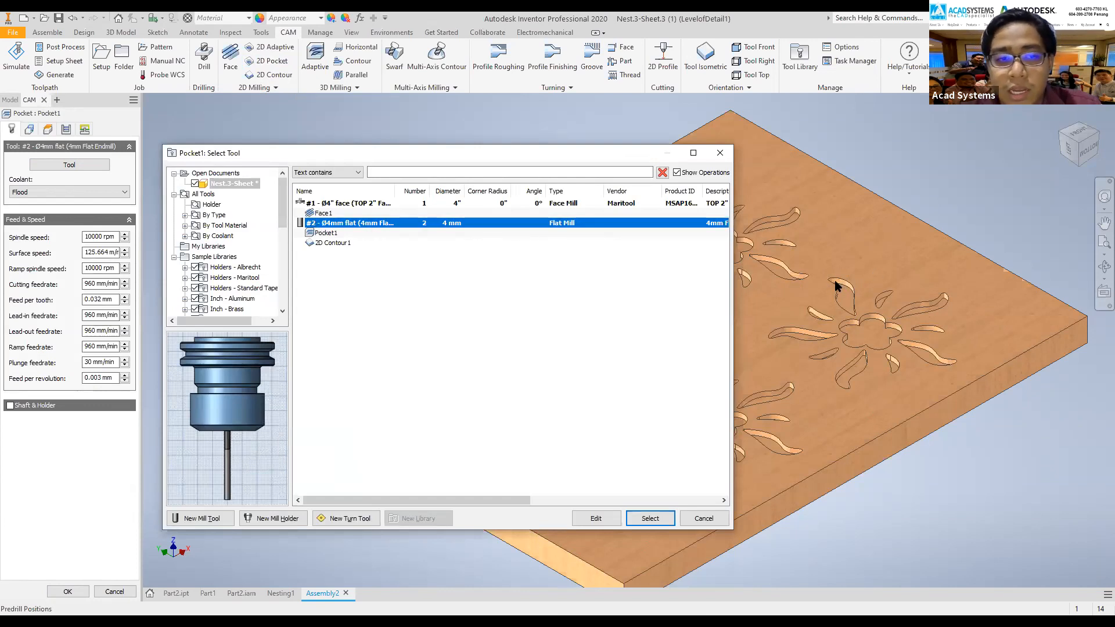
left_click(185, 216)
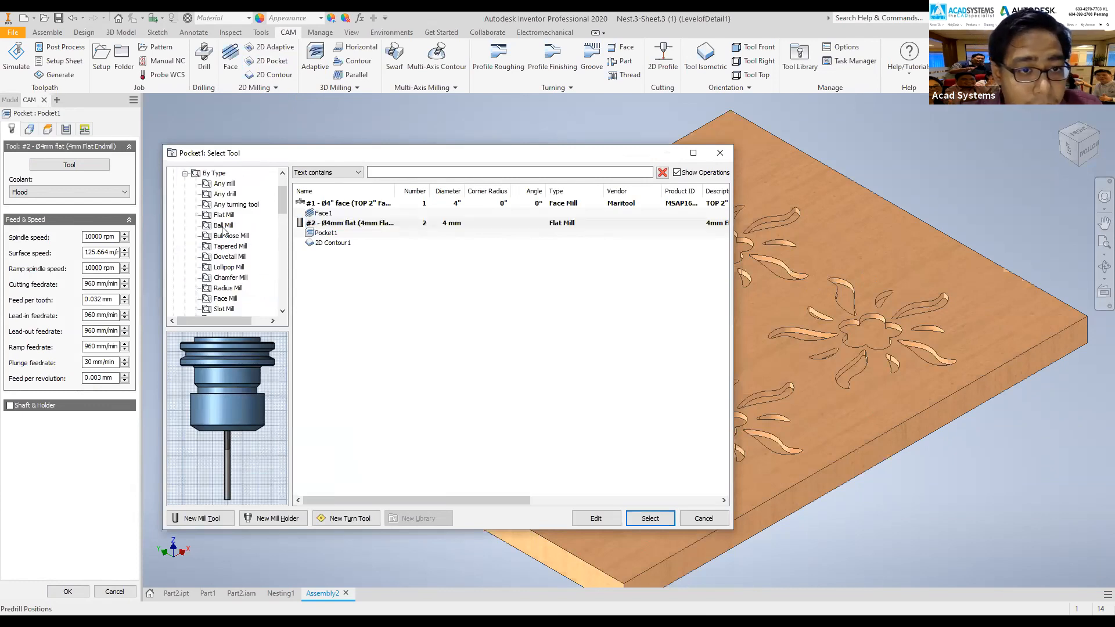
left_click(223, 216)
scroll(387, 236, "down", 5)
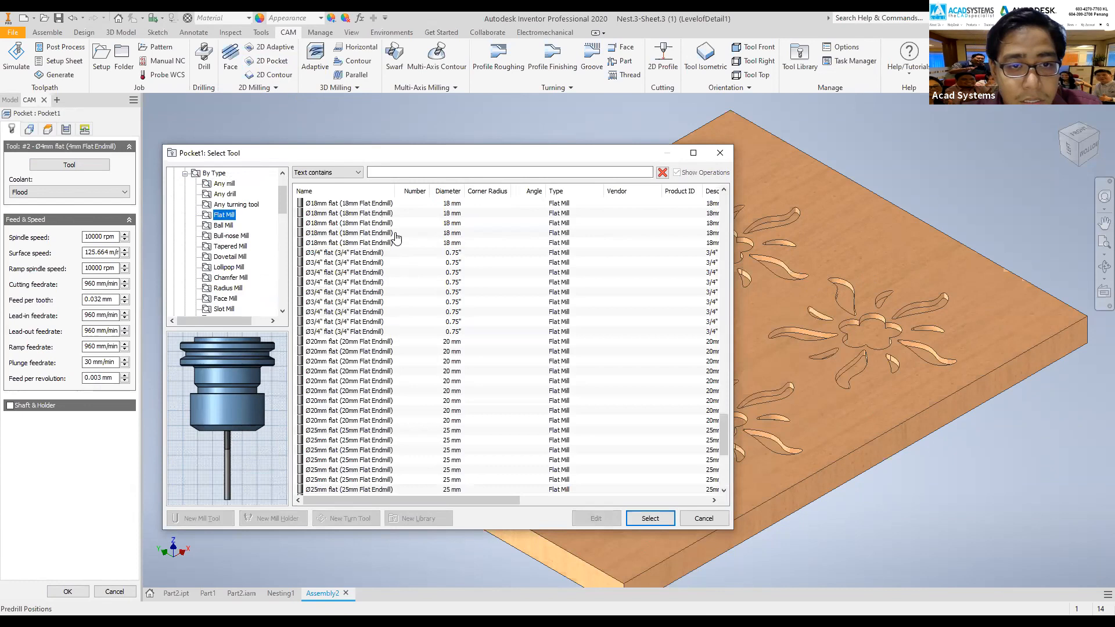
left_click_drag(729, 410, 726, 217)
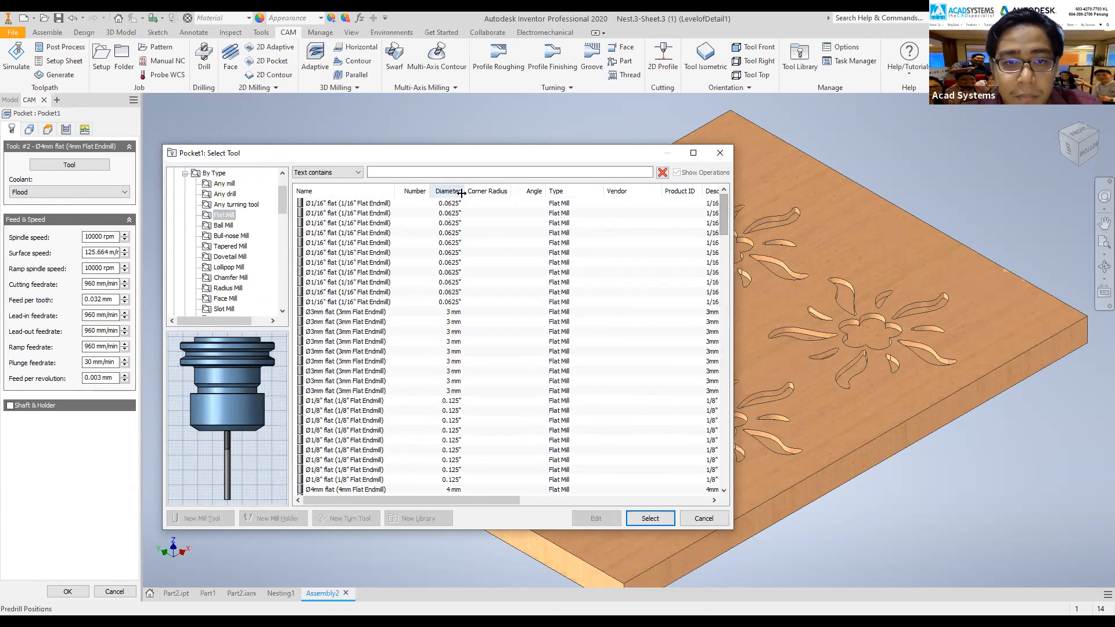
left_click(436, 204)
left_click(650, 518)
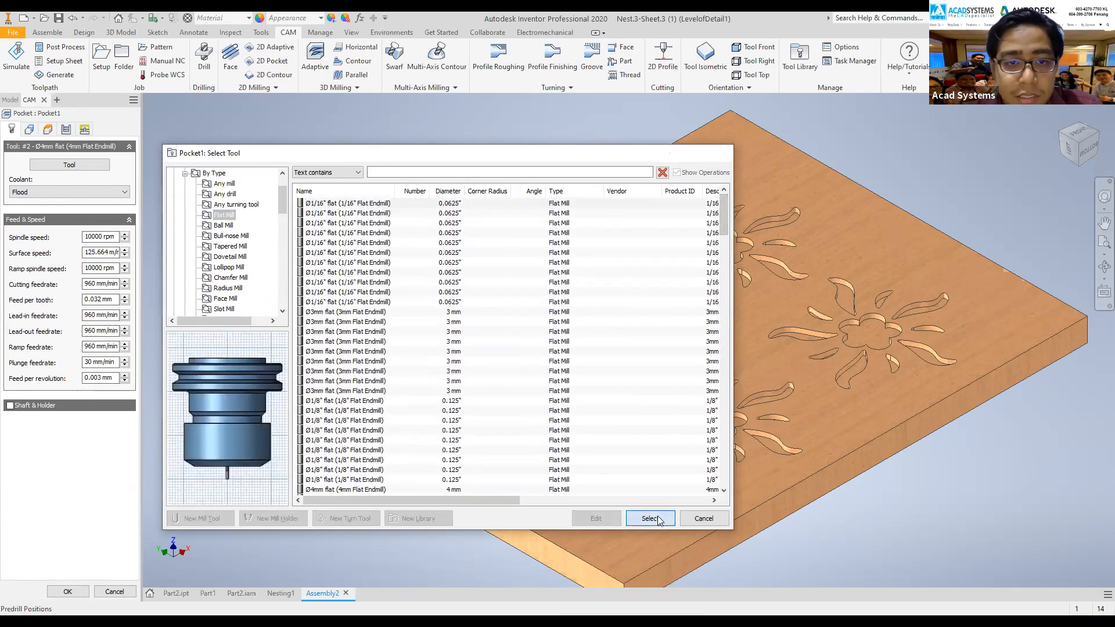
- Lengthen the pocket's 1/16" flat endmill by setting its body length to 0.4875 in and flute length to 0.3875 in
left_click(84, 165)
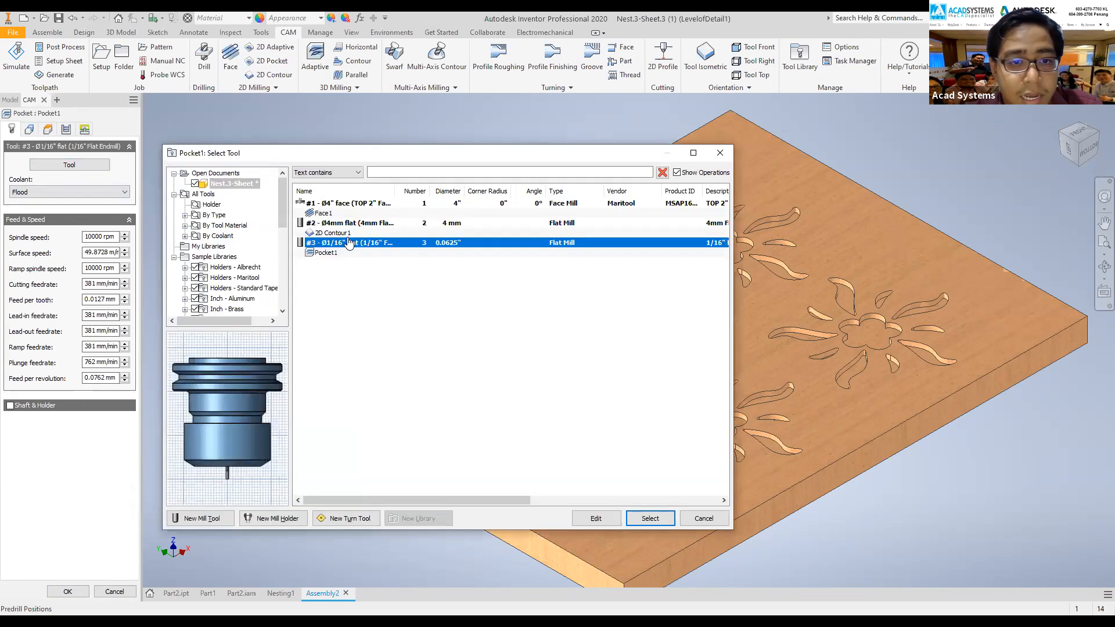
left_click(596, 521)
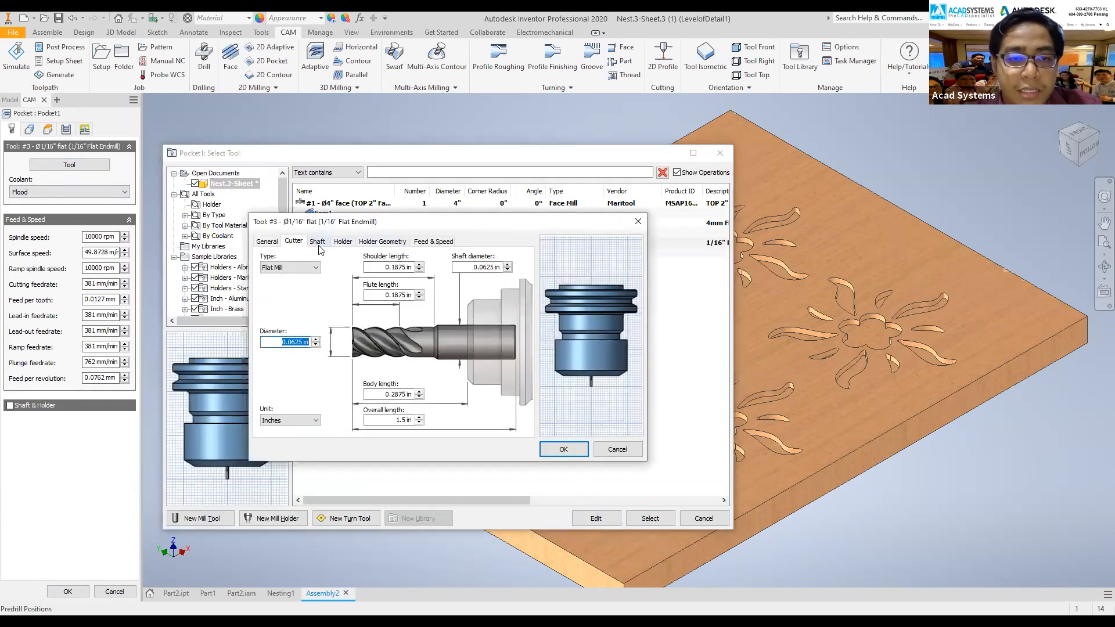
left_click(393, 395)
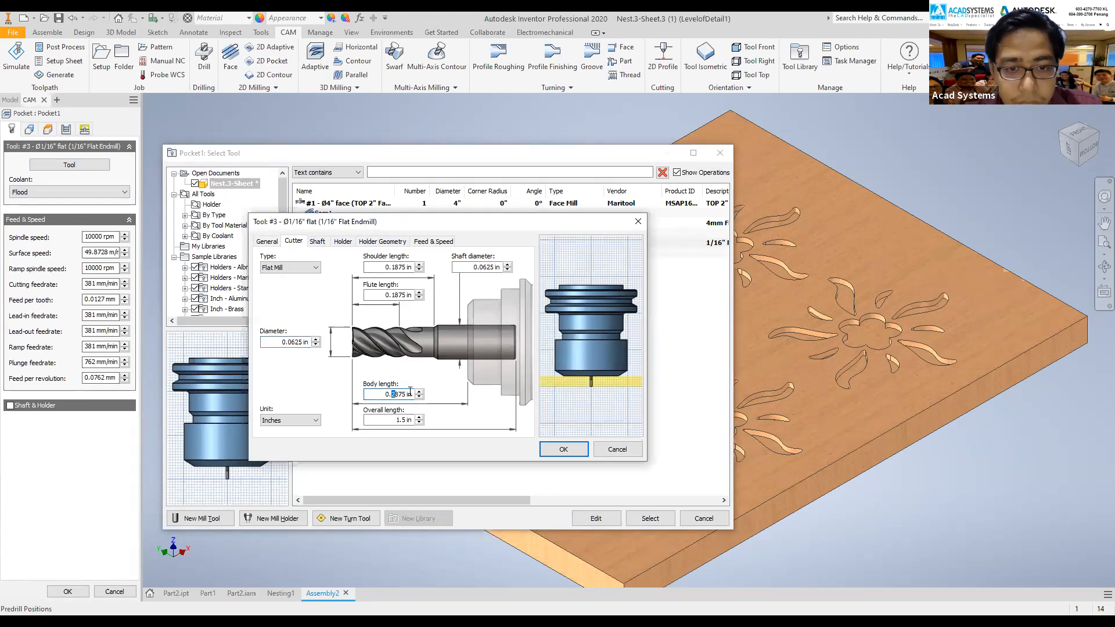
left_click(393, 295)
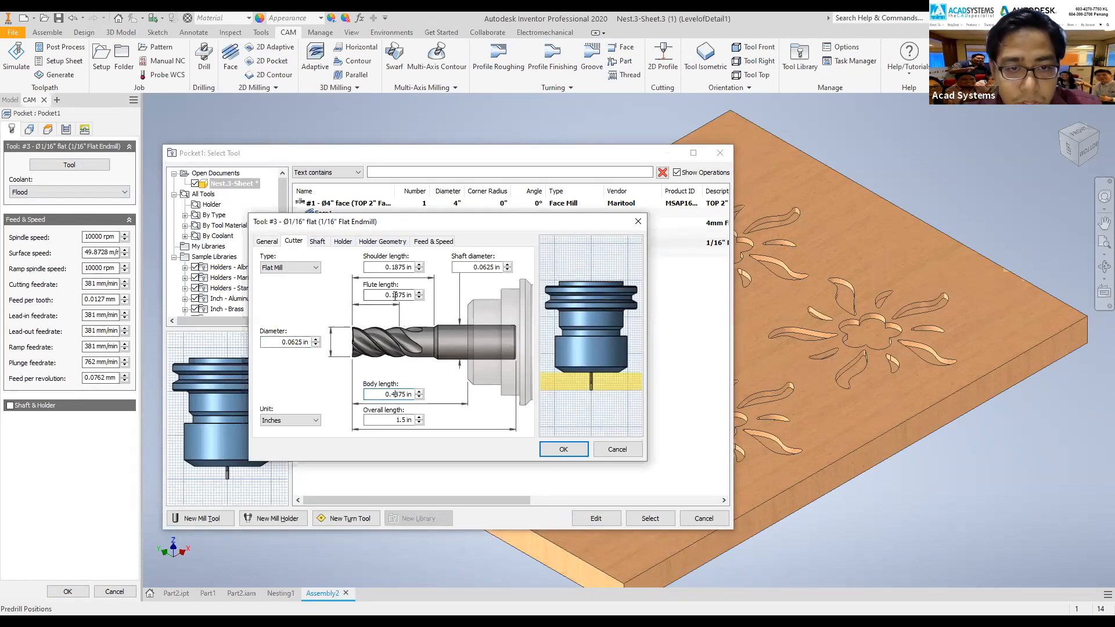
type("3")
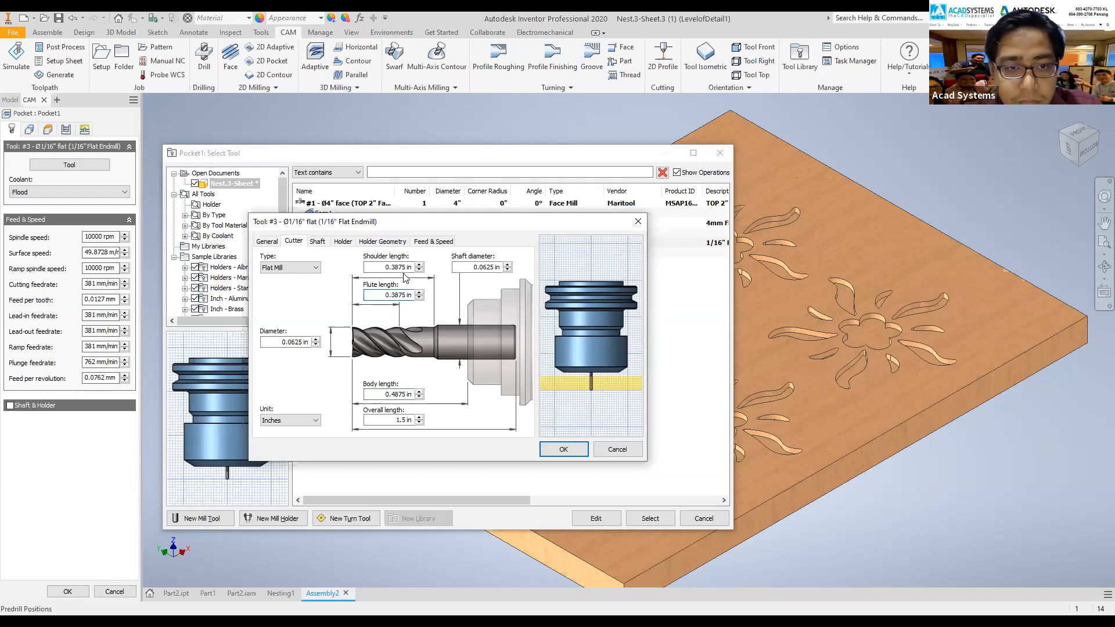
- Change the 1/16" endmill's holder to the UBERCHUCK APC-14 - 7.05" GL and use the edited tool for the pocket
left_click(317, 241)
left_click(342, 241)
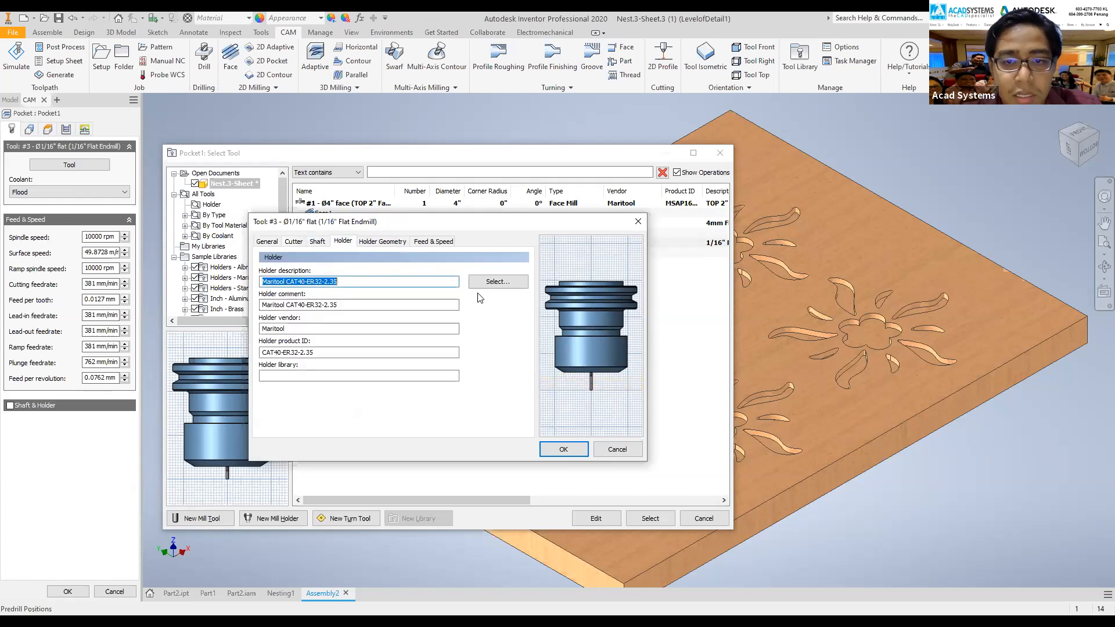
left_click(509, 283)
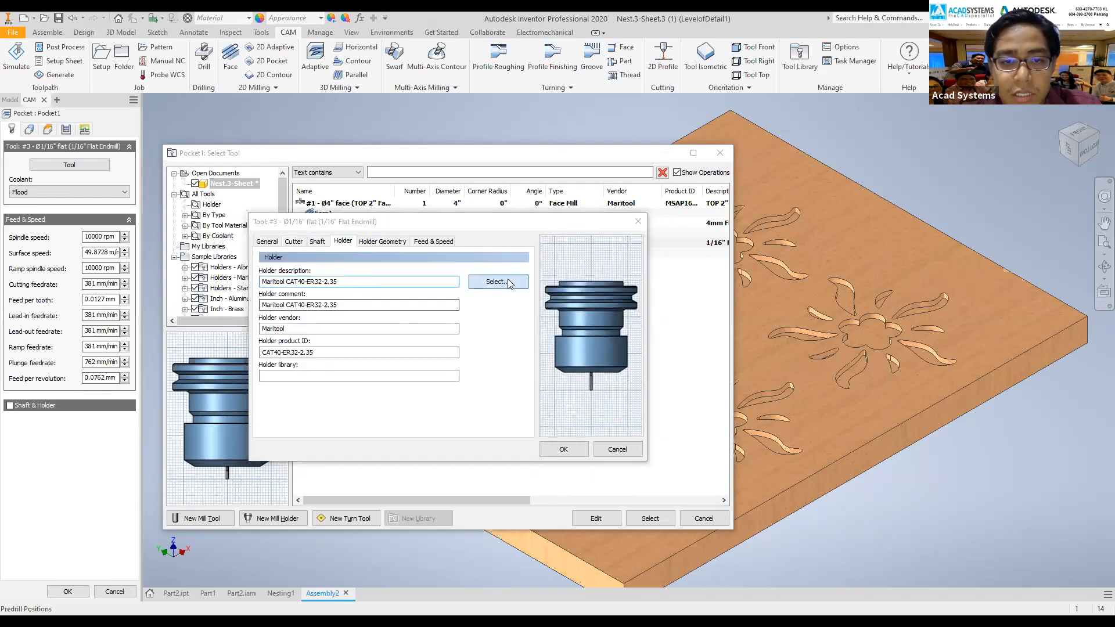
left_click(379, 211)
left_click(516, 358)
left_click(522, 378)
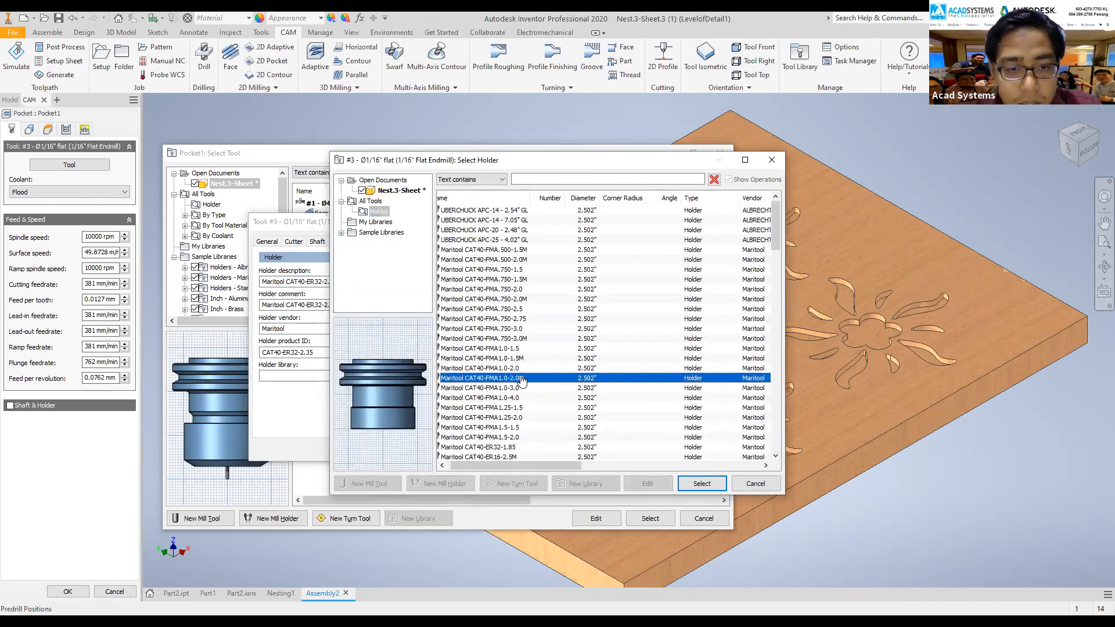
key("Down")
key("Down")
key("Down")
key("Down")
key("Down")
key("Down")
key("Down")
key("Down")
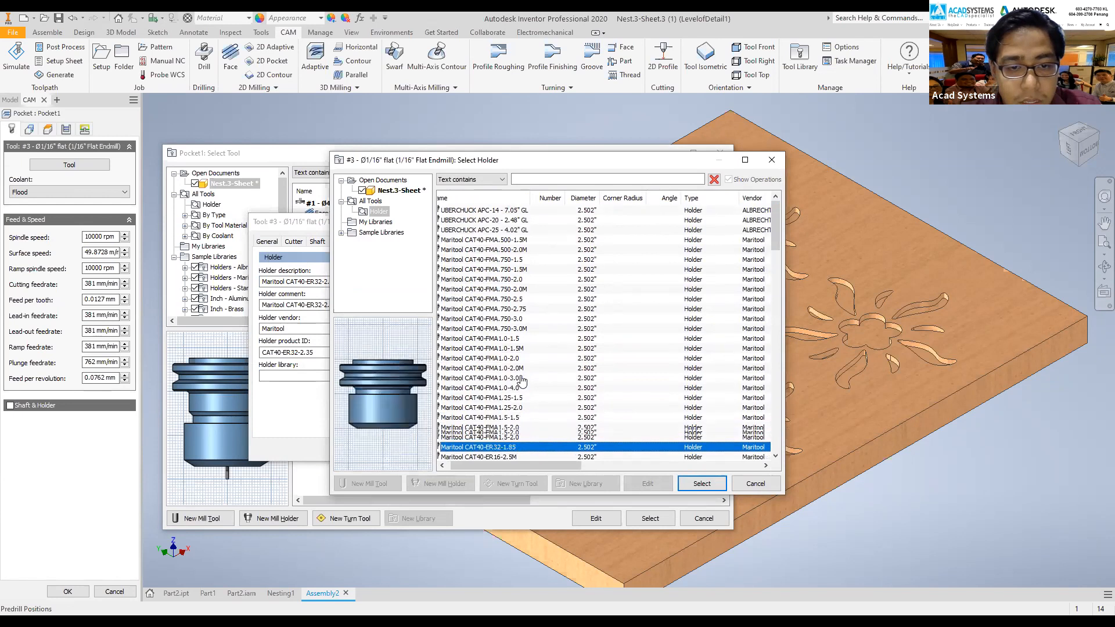
key("Down")
key("Down")
key("Down")
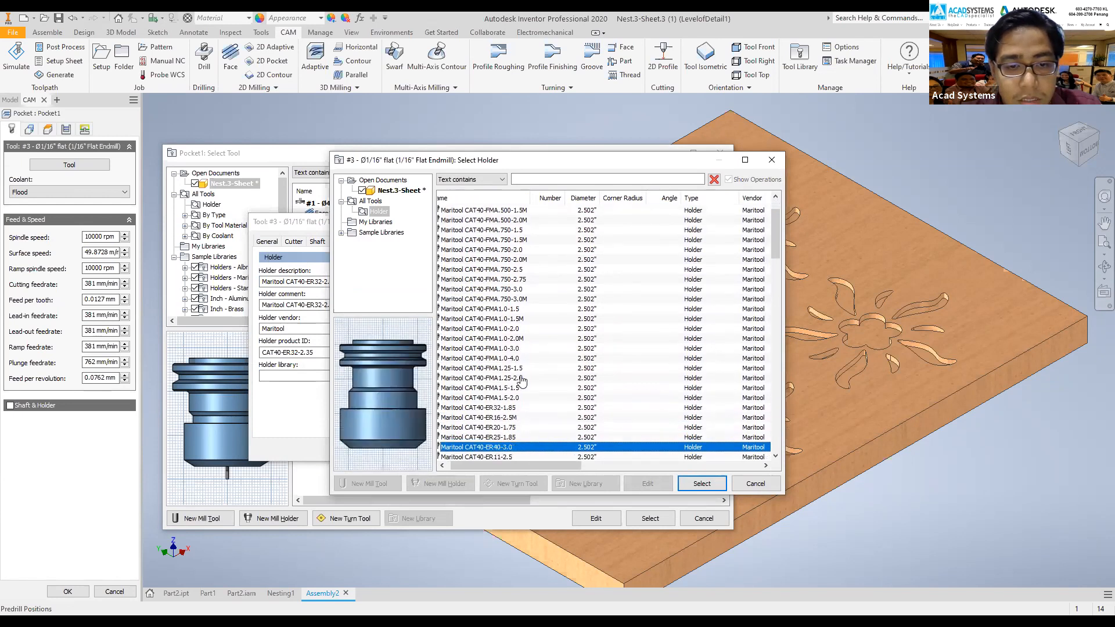
key("Up")
key("Up")
key("Up")
key("Up")
key("Up")
key("Up")
key("Up")
key("Up")
key("Up")
key("Up")
key("Up")
key("Up")
key("Up")
key("Up")
key("Up")
key("Up")
key("Up")
key("Up")
key("Up")
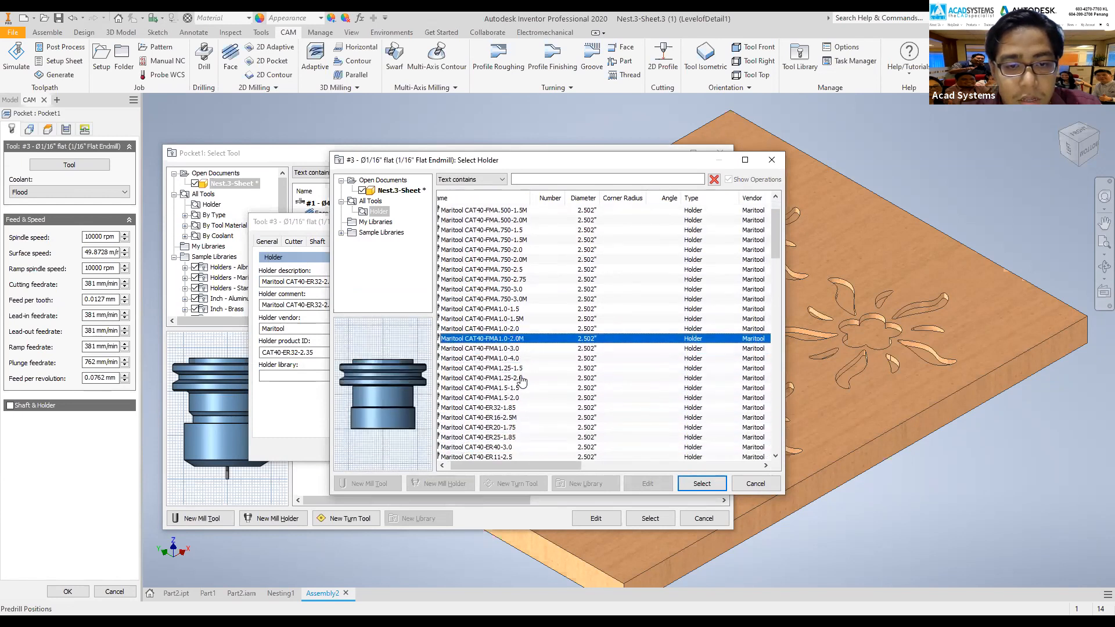
key("Up")
key("Up")
key("Up")
key("Up")
key("Up")
key("Up")
key("Up")
key("Up")
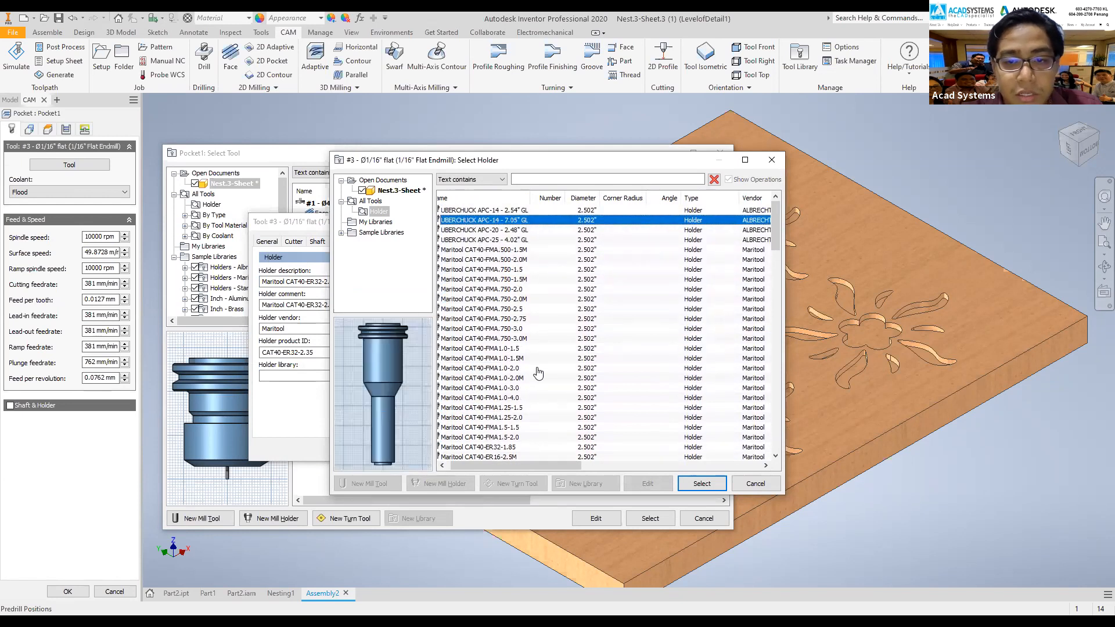
left_click(688, 483)
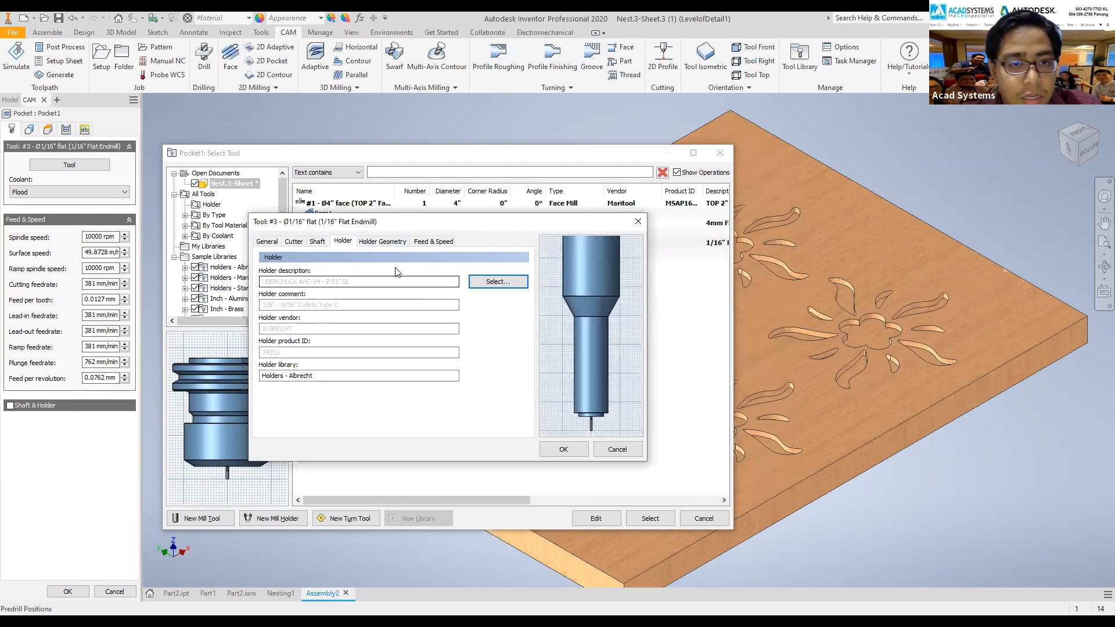
left_click(563, 449)
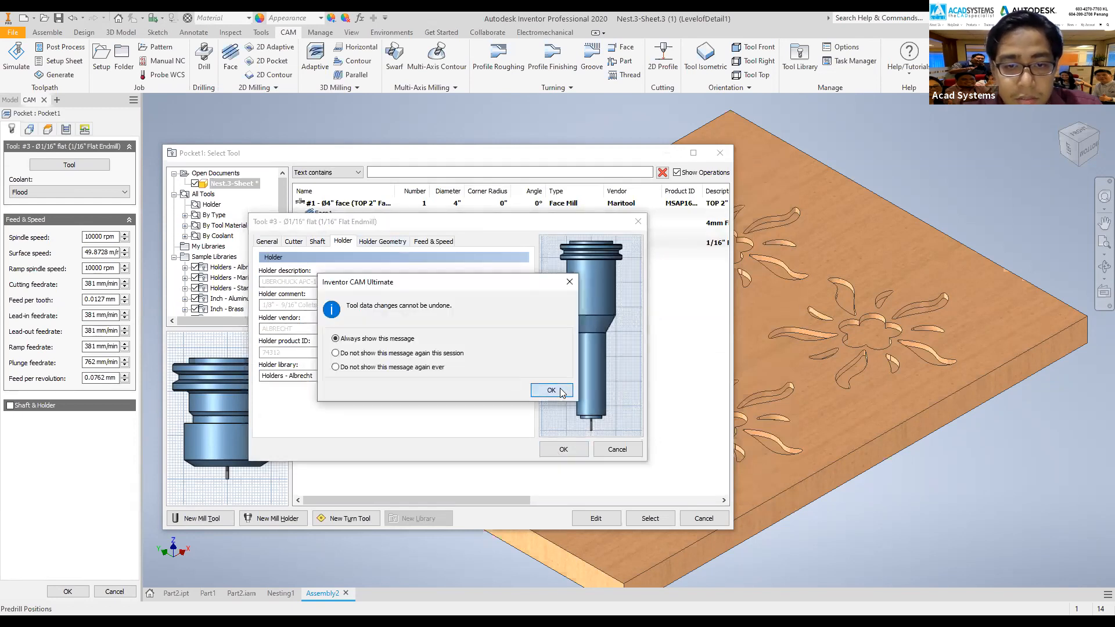
left_click(540, 388)
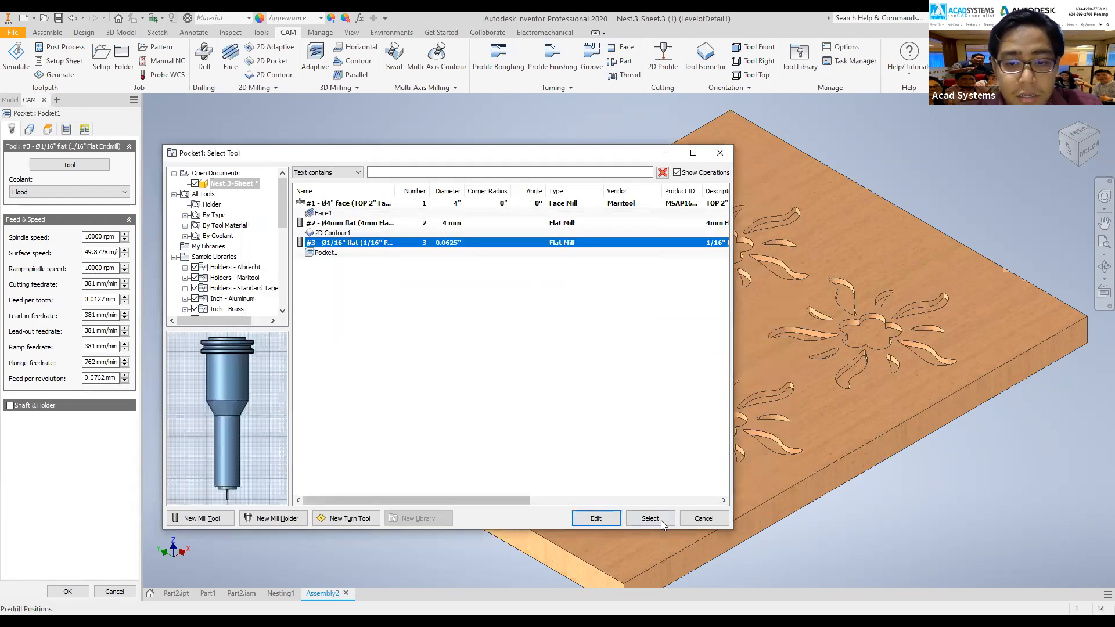
left_click(650, 518)
- Pick a predrill position on the panel's lower front edge and create the Pocket operation
scroll(385, 182, "up", 5)
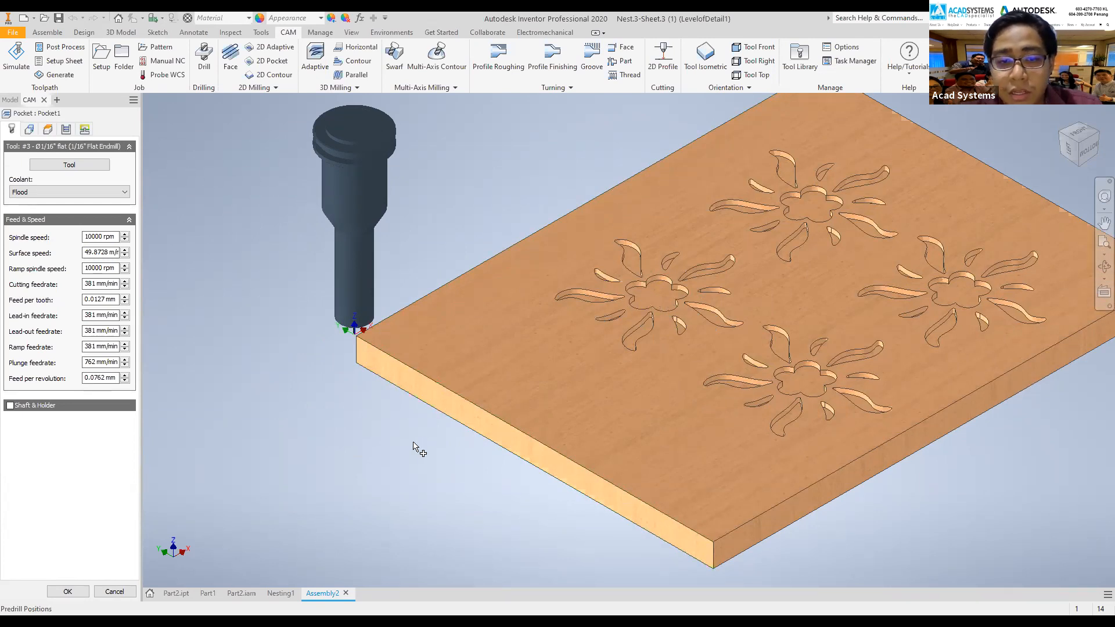
left_click(461, 424)
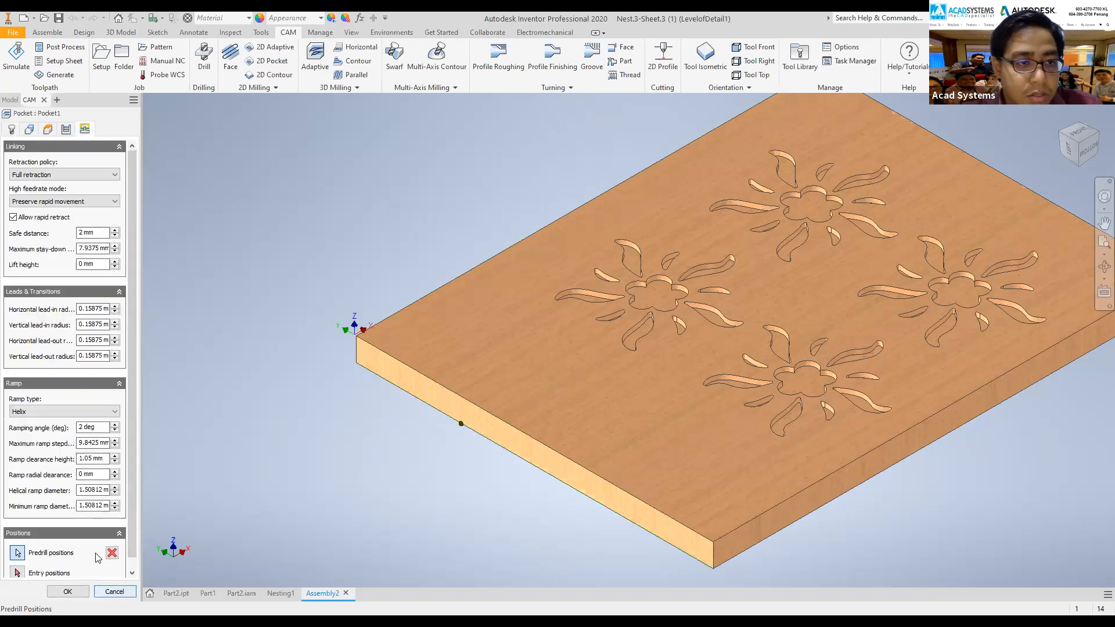
left_click(68, 591)
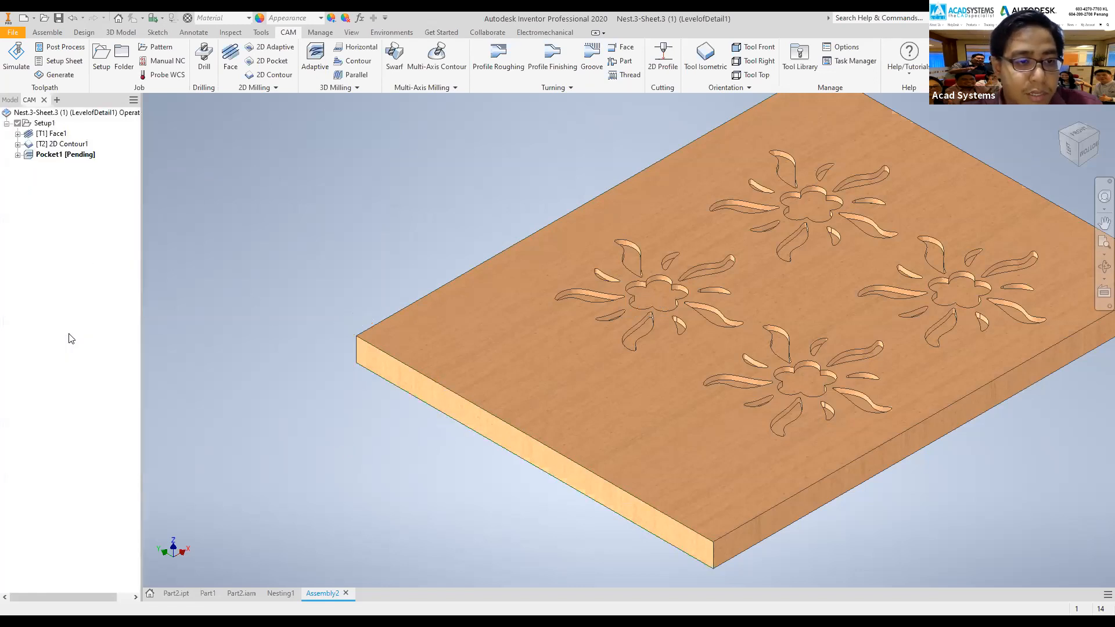
- Edit Pocket1 to use the panel's bottom outer edge loop as machining boundary, with rest machining from previous operations
right_click(63, 157)
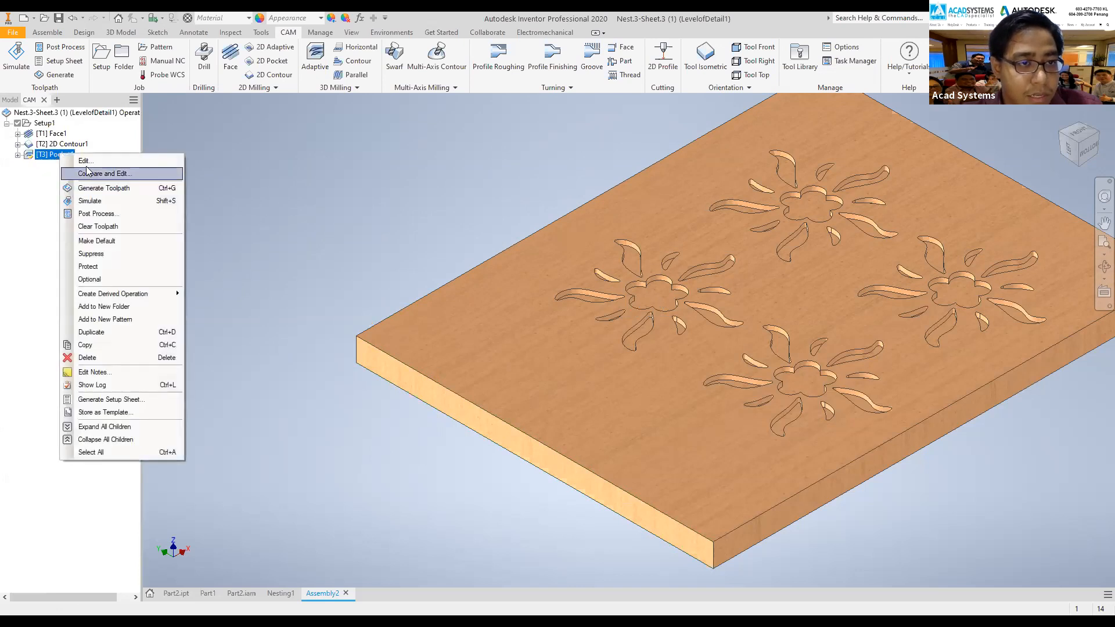
left_click(77, 163)
left_click(29, 129)
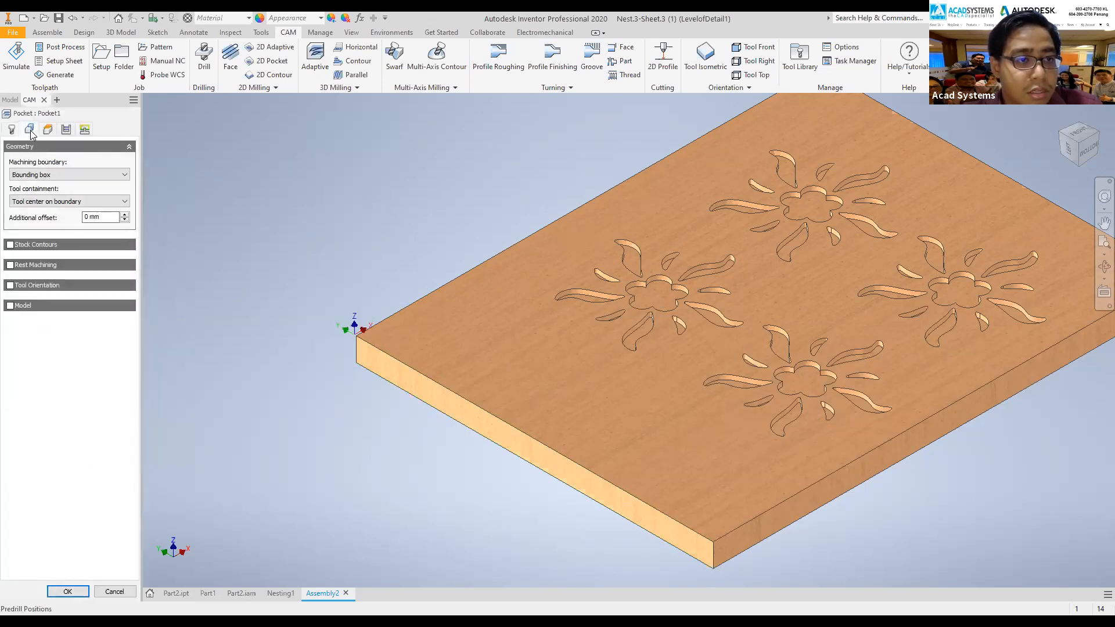
left_click(379, 377)
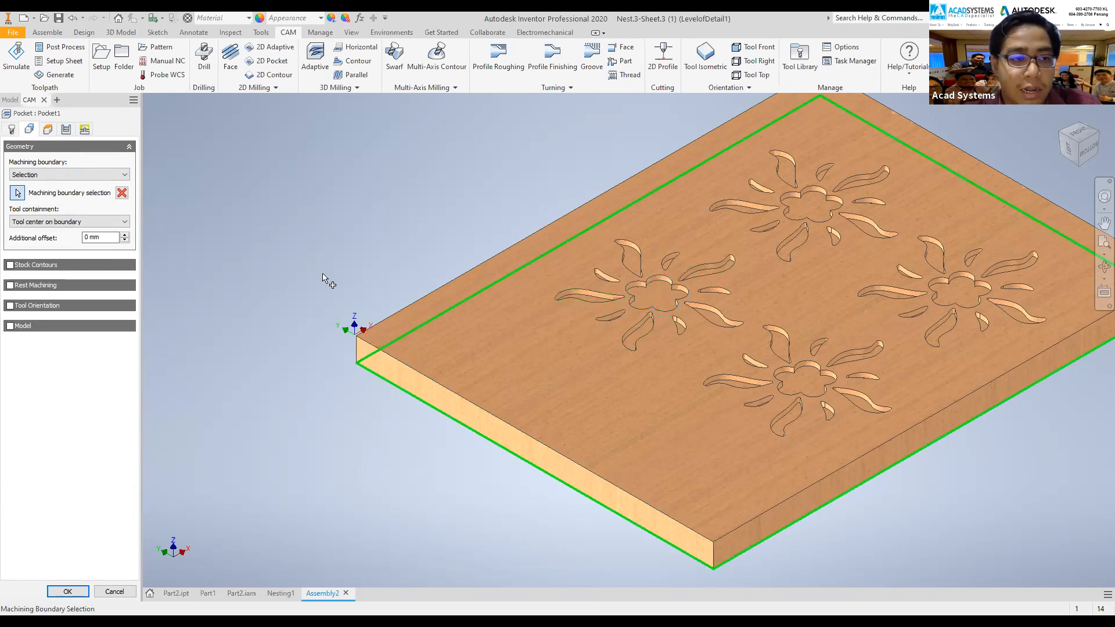
left_click(11, 286)
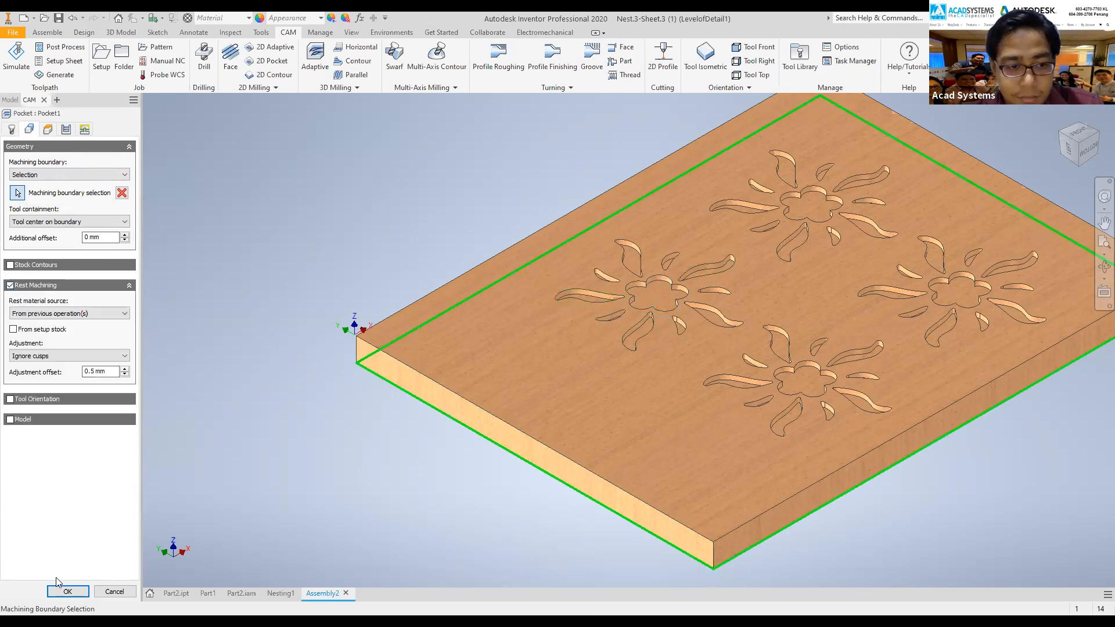
left_click(68, 592)
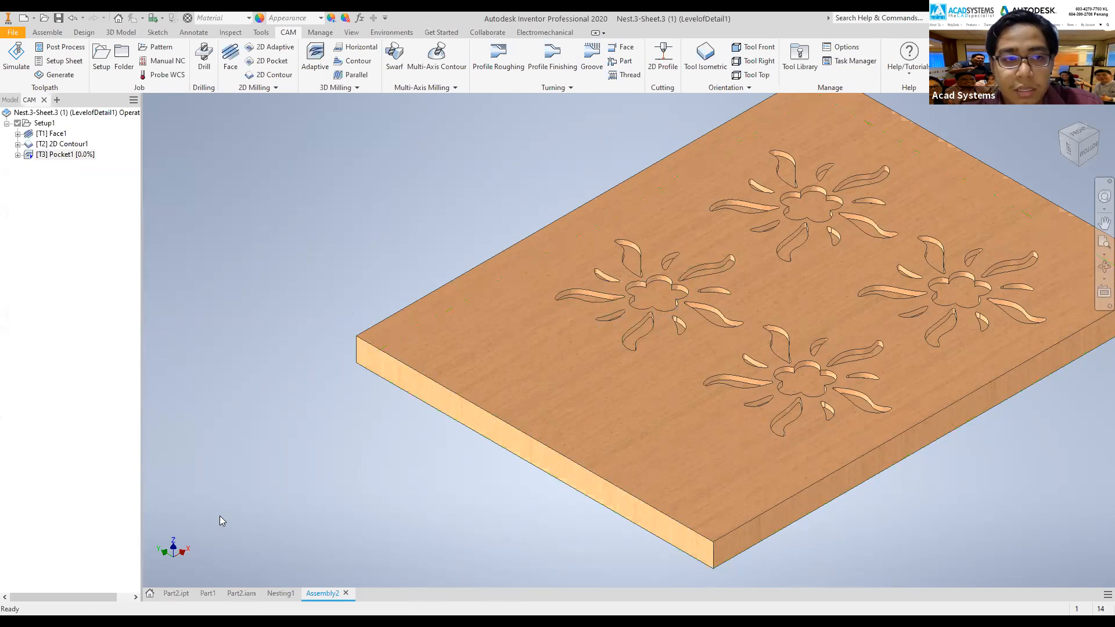
- Delete the Pocket1 operation from Setup1
left_click(60, 156)
right_click(60, 157)
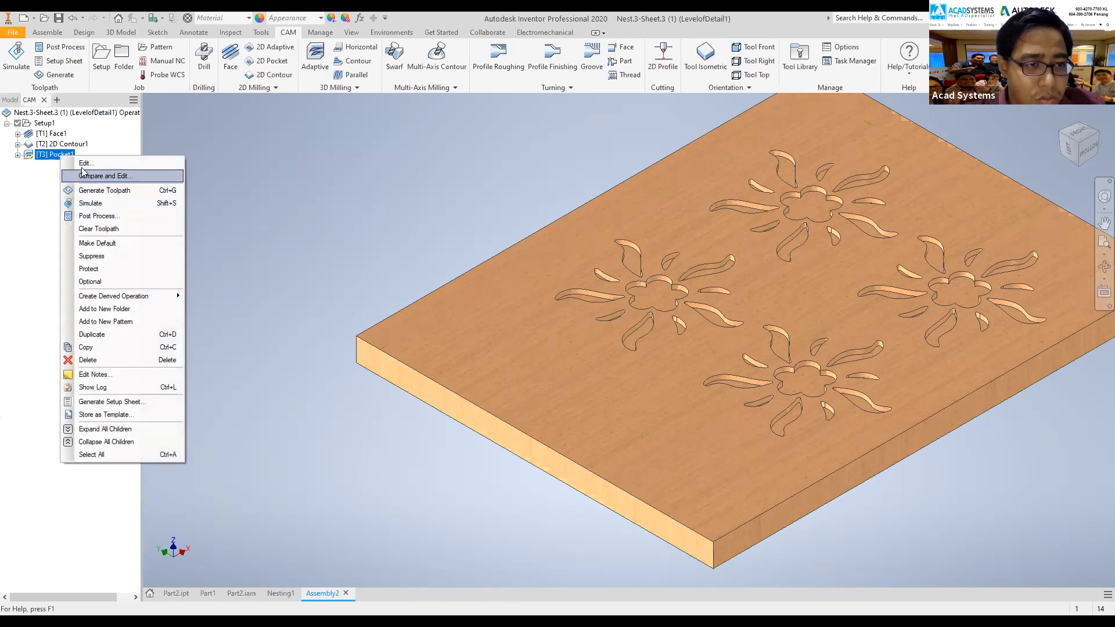
left_click(95, 361)
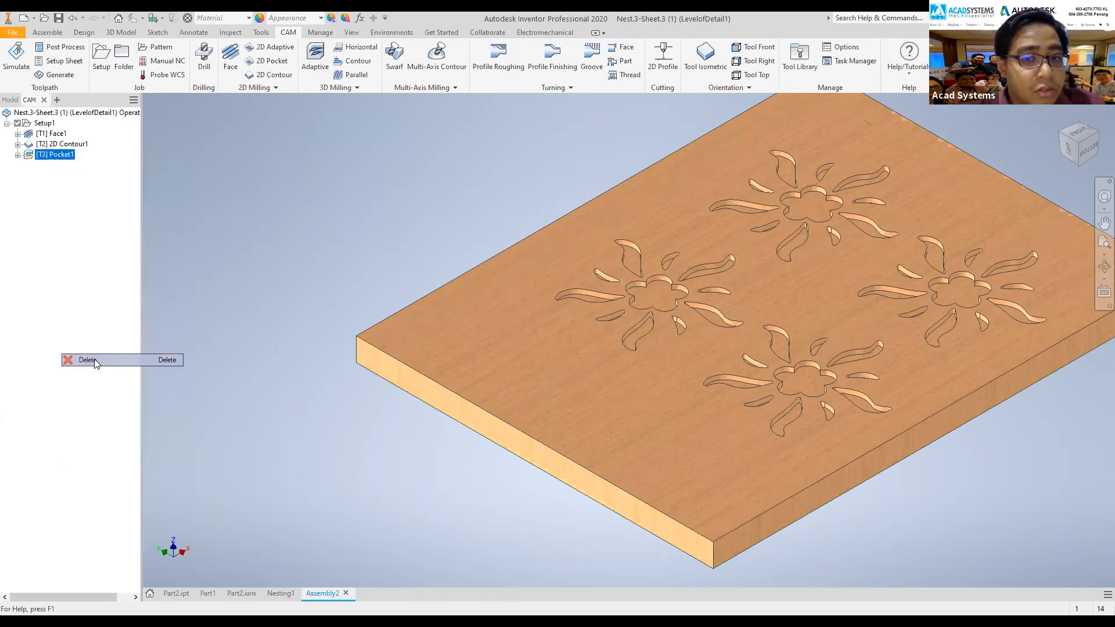
left_click(593, 361)
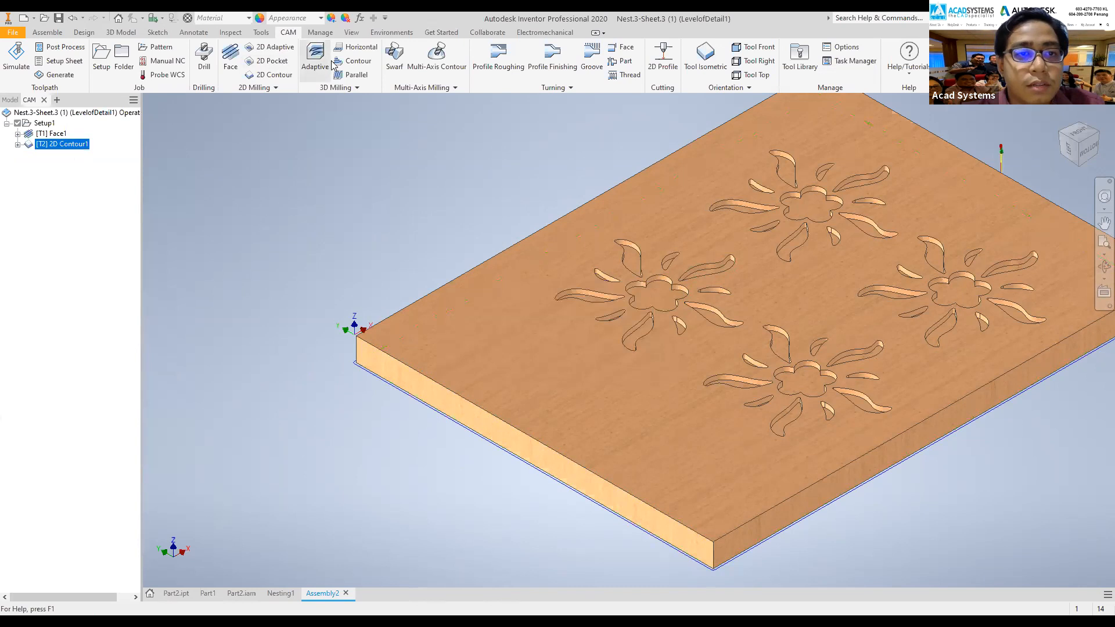
- Start a new 3D Pocket operation with tool #3, the 1/16" flat endmill
left_click(337, 87)
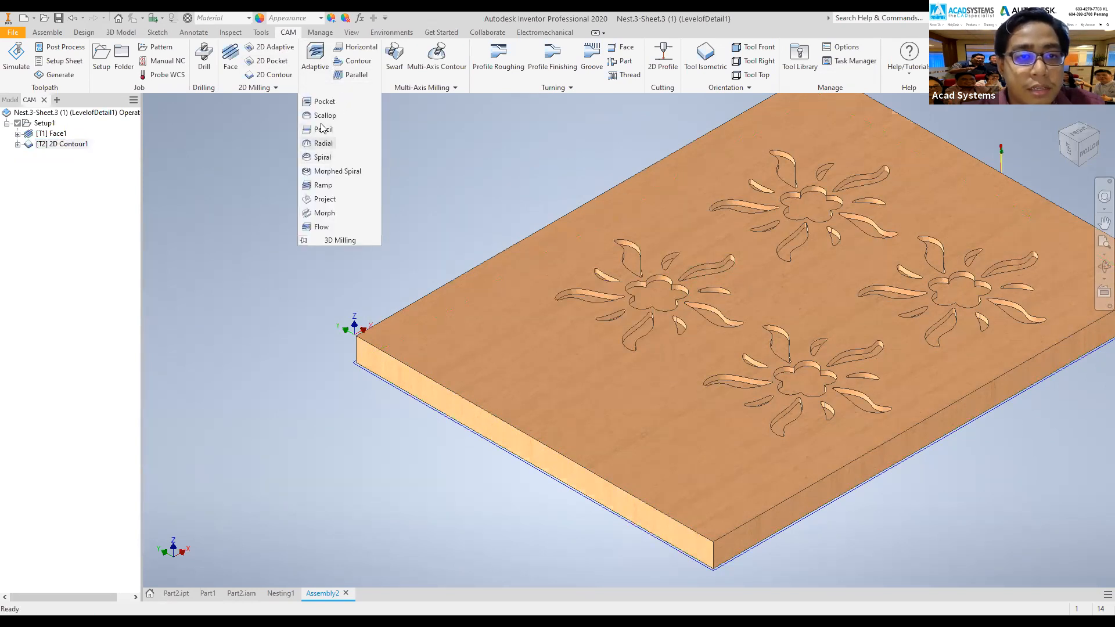
left_click(323, 102)
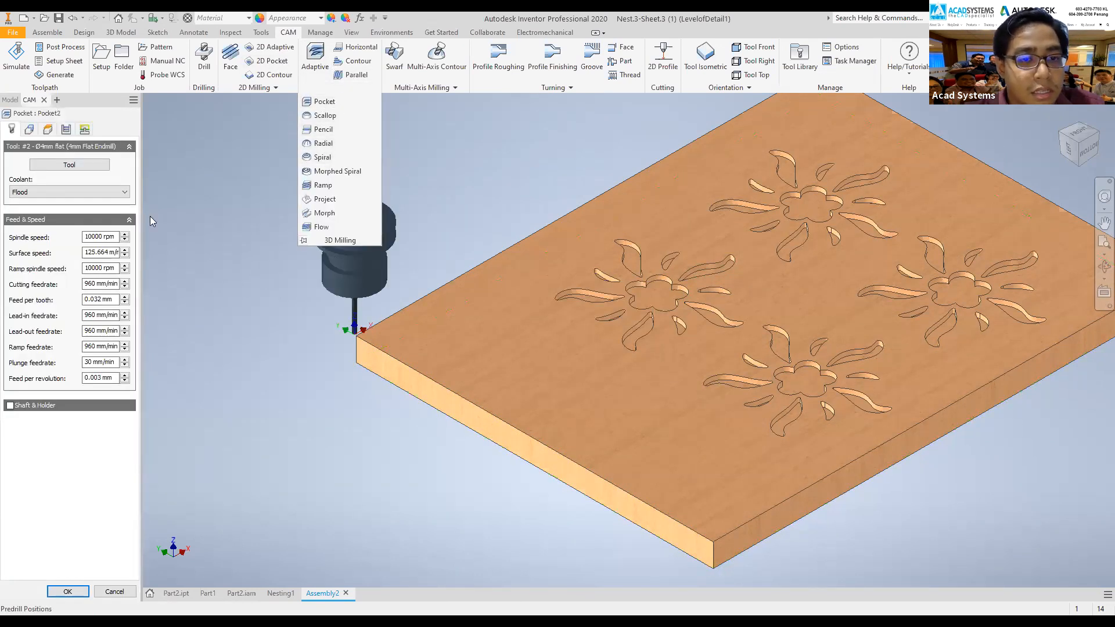
left_click(73, 166)
left_click(336, 253)
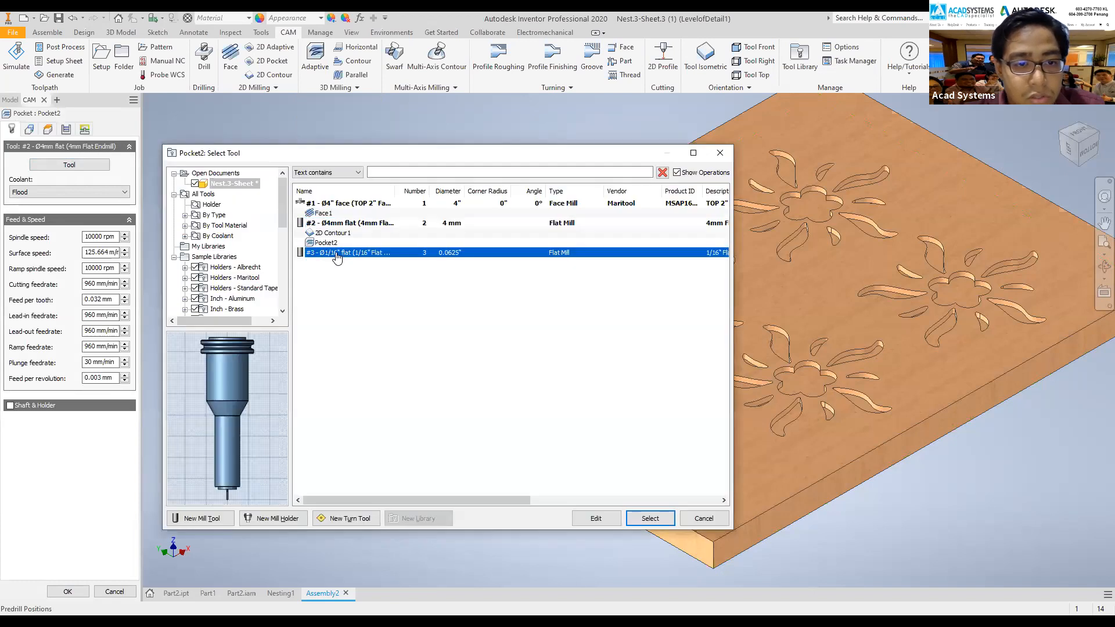
left_click(650, 518)
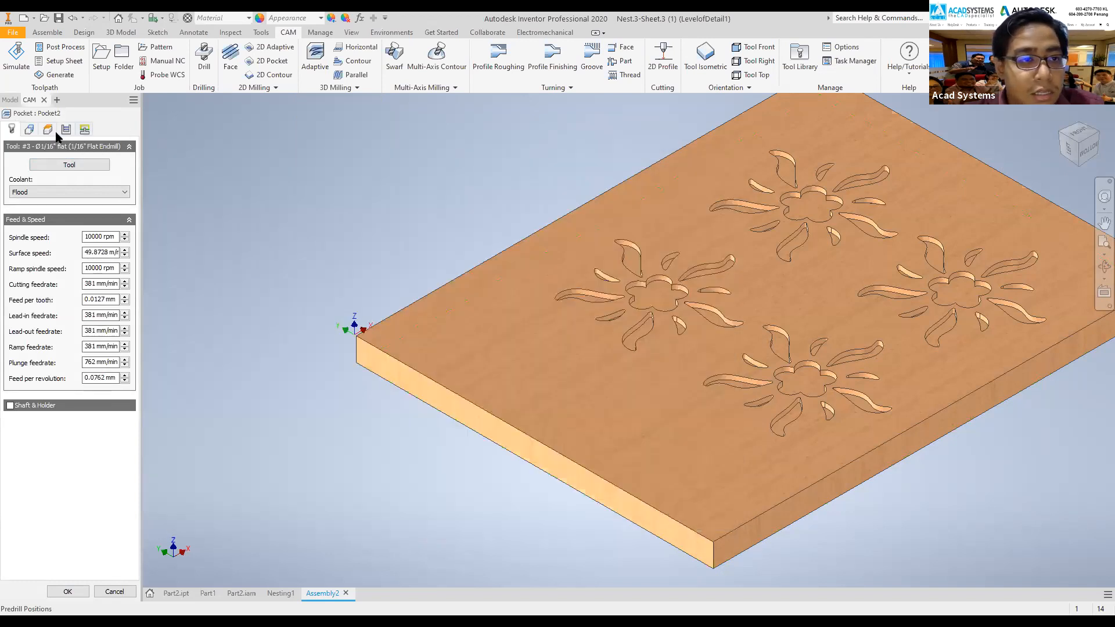
- Use the panel's bottom outer edge loop as machining boundary, enable rest machining from previous operations, and create the pocket
left_click(29, 129)
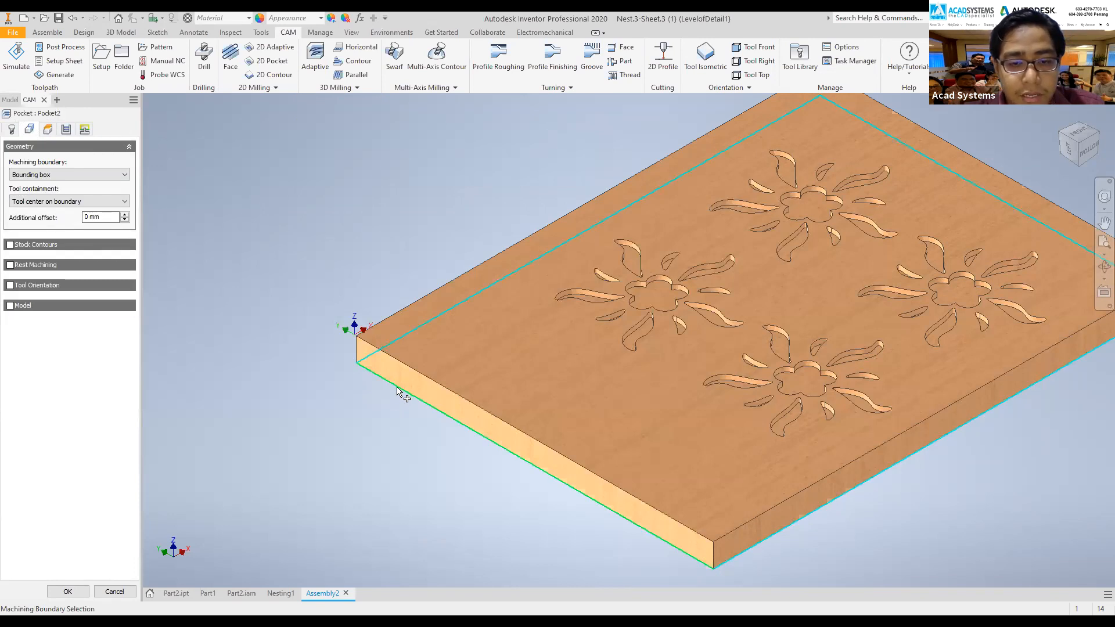
left_click(398, 392)
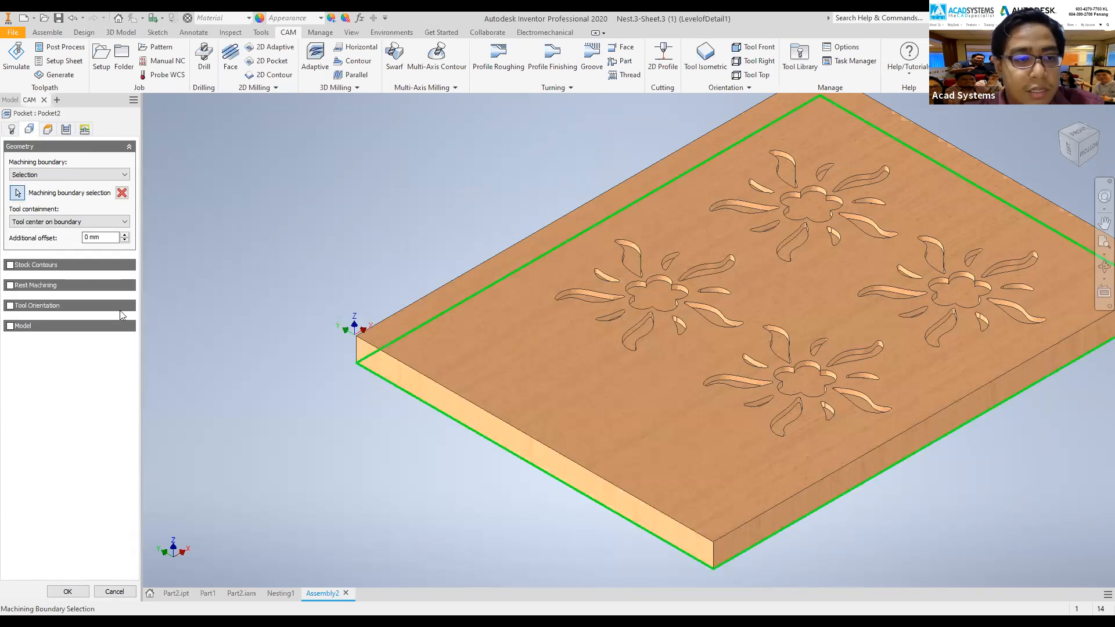
left_click(12, 129)
left_click(30, 130)
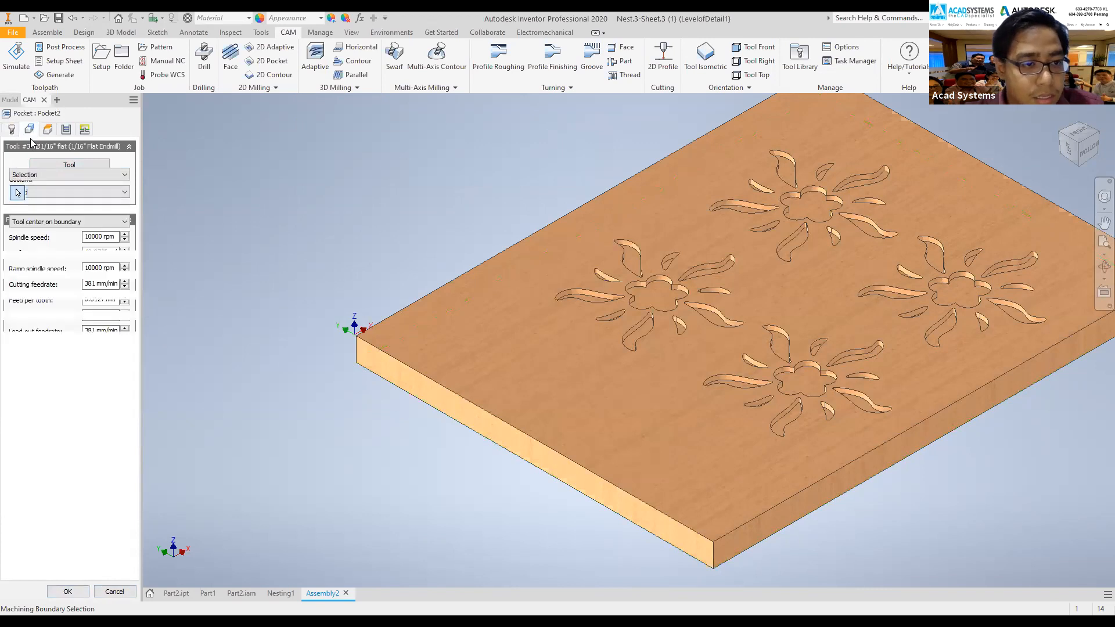
left_click(10, 286)
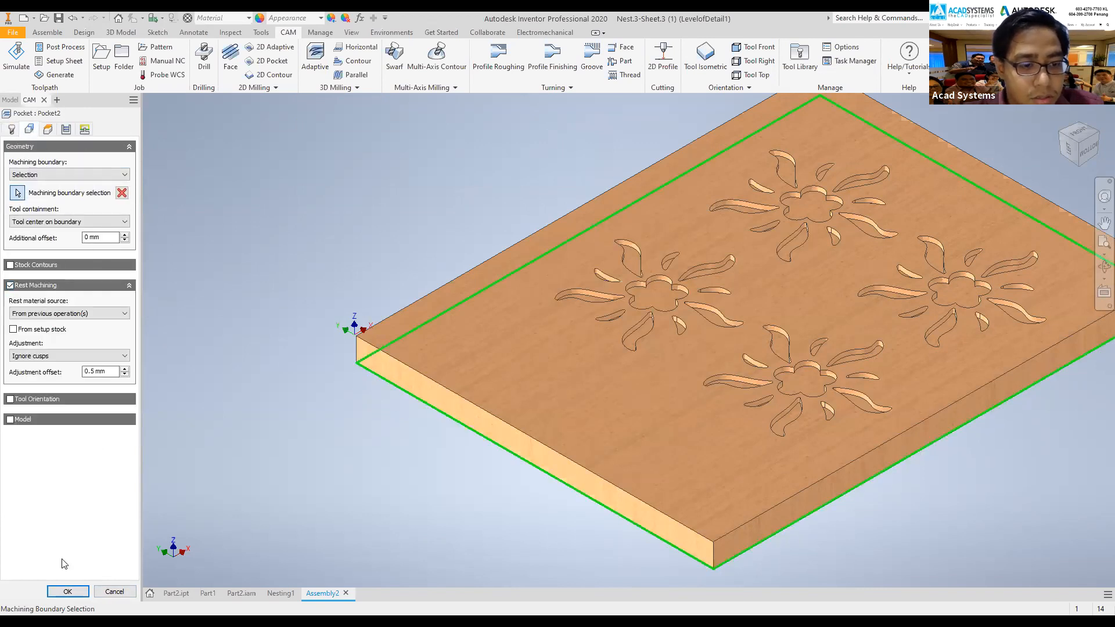
left_click(67, 591)
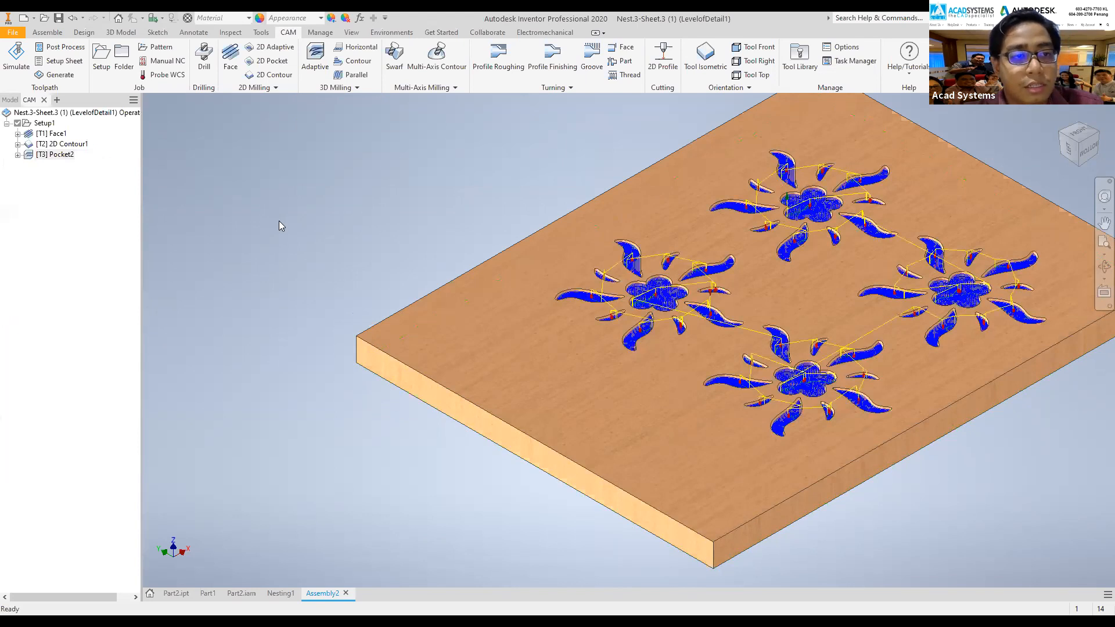
- Simulate all operations of Setup1 at a higher playback speed and examine the pocket cutting in the flower patterns
scroll(243, 218, "down", 4)
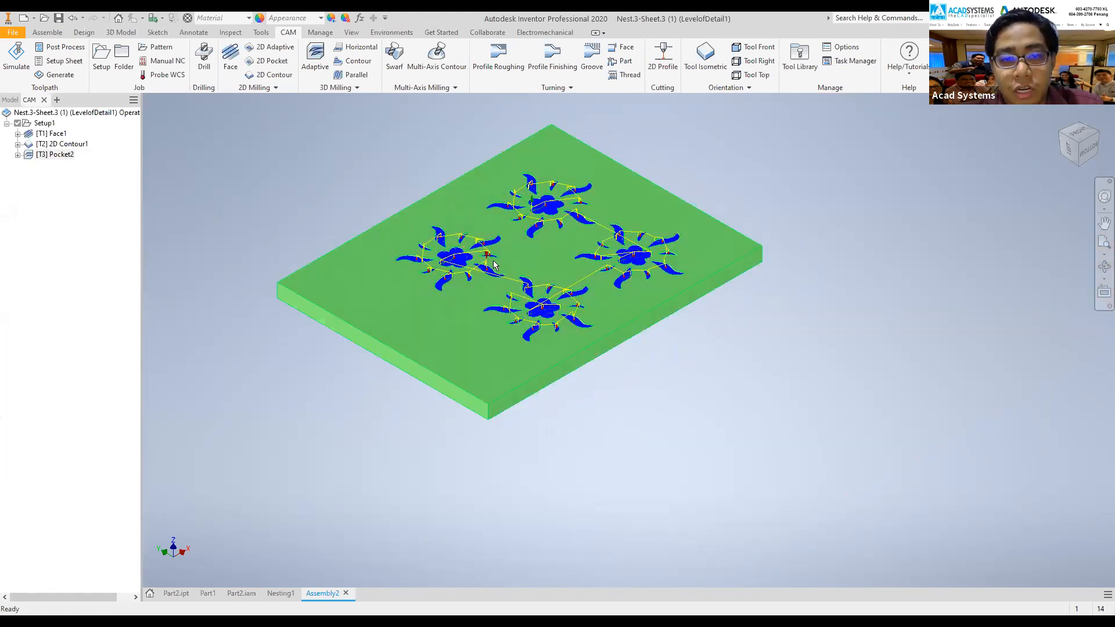
scroll(447, 276, "down", 2)
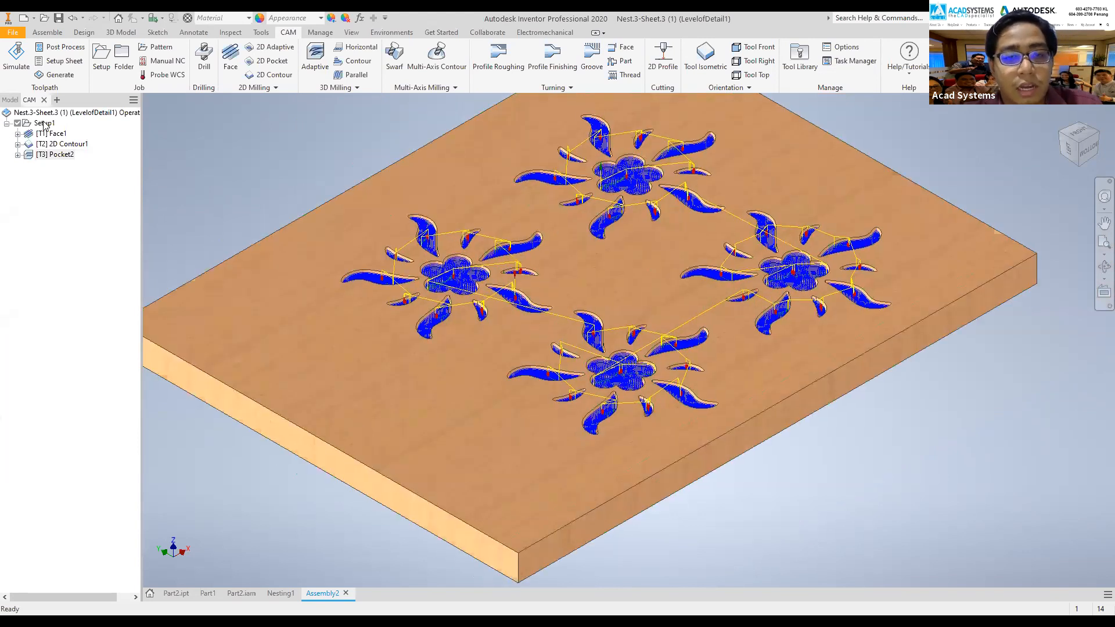
scroll(45, 129, "up", 3)
middle_click_drag(45, 126, 81, 153)
right_click(45, 123)
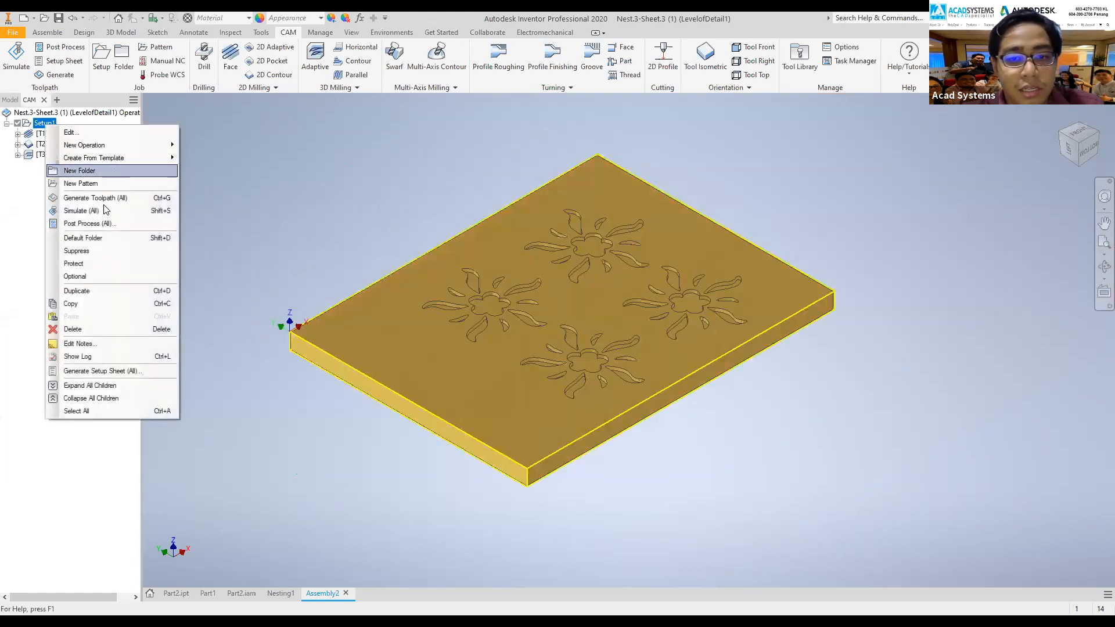
left_click(102, 211)
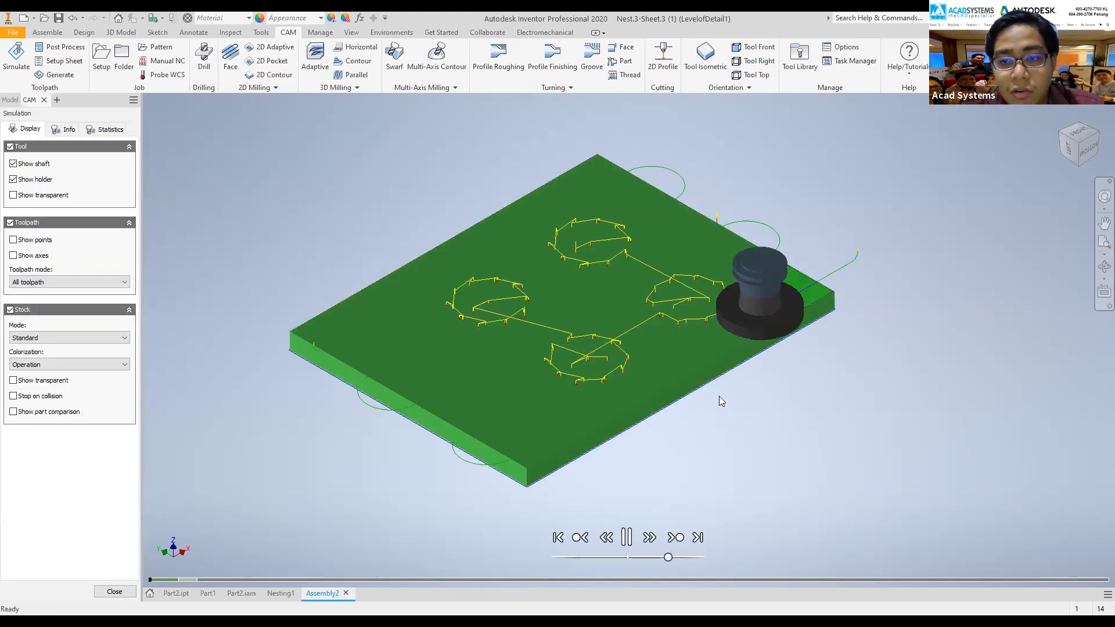
left_click(685, 553)
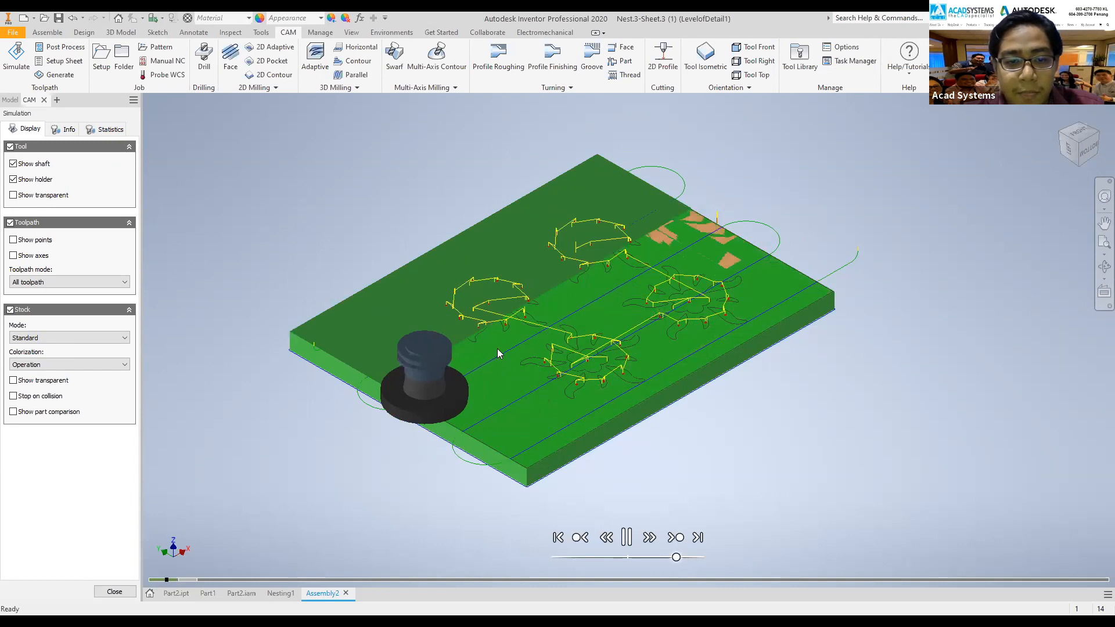
scroll(498, 353, "up", 6)
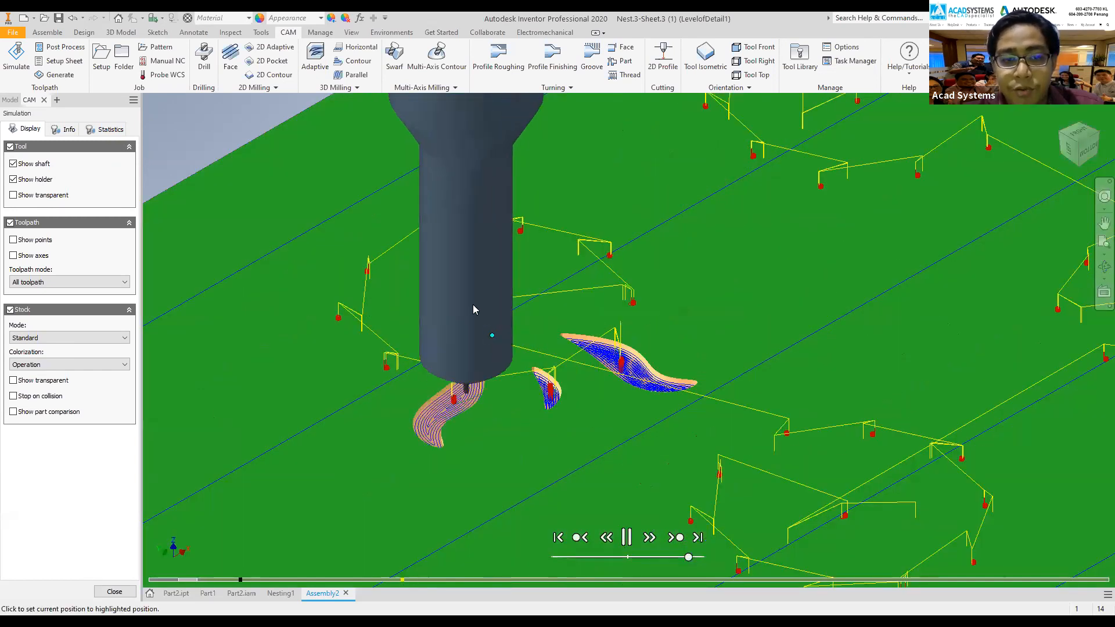
left_click(571, 358)
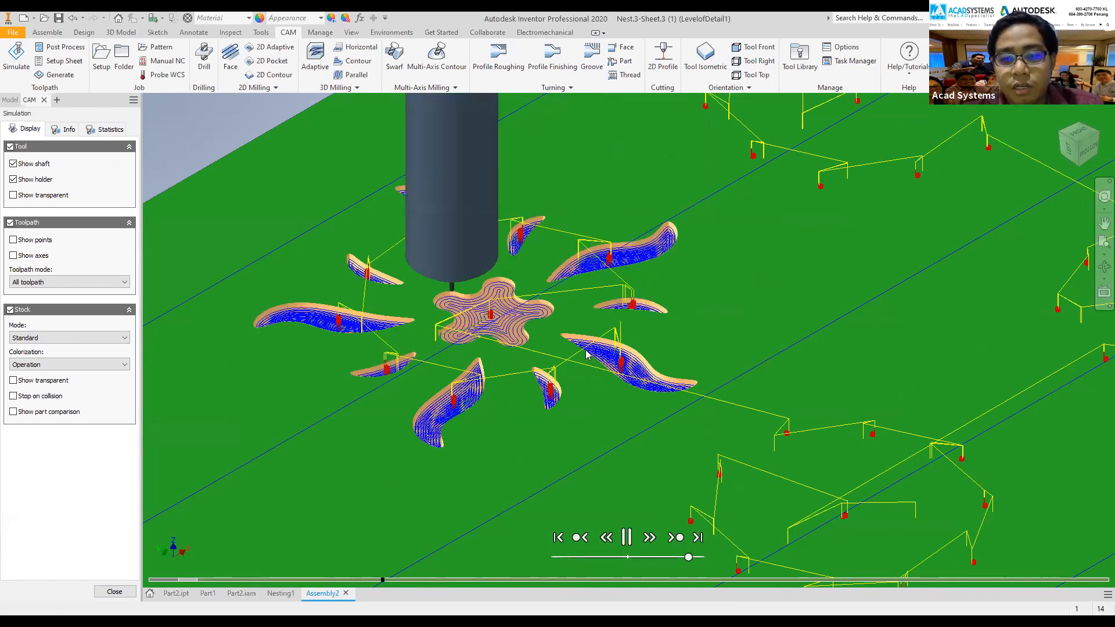
scroll(633, 468, "down", 5)
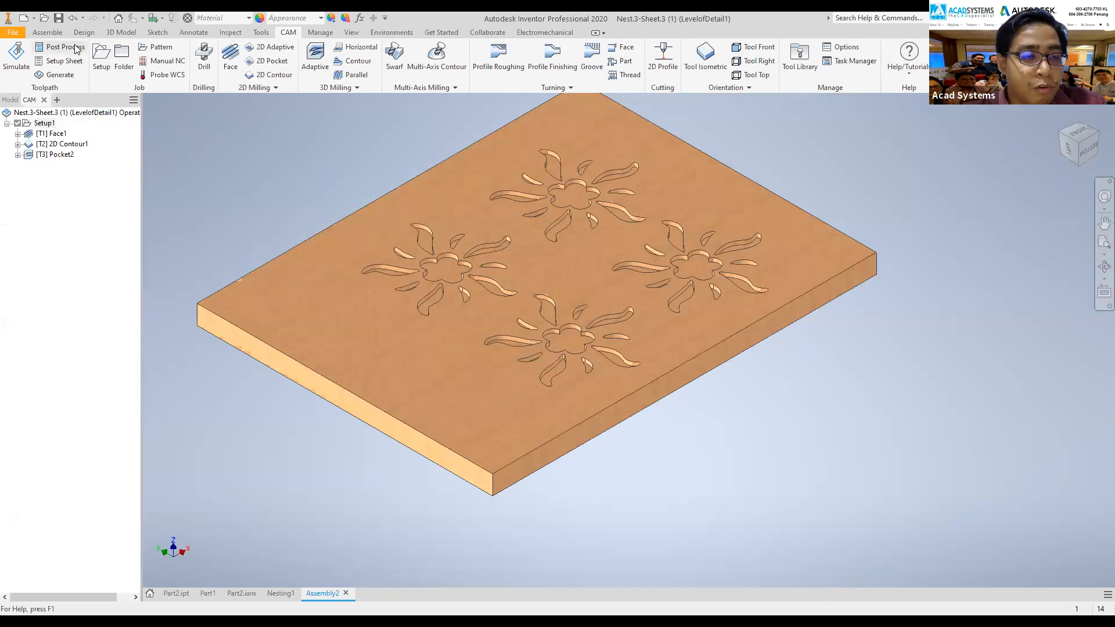
- Open post processing for all of Setup1's operations and look through the available post configurations
right_click(45, 124)
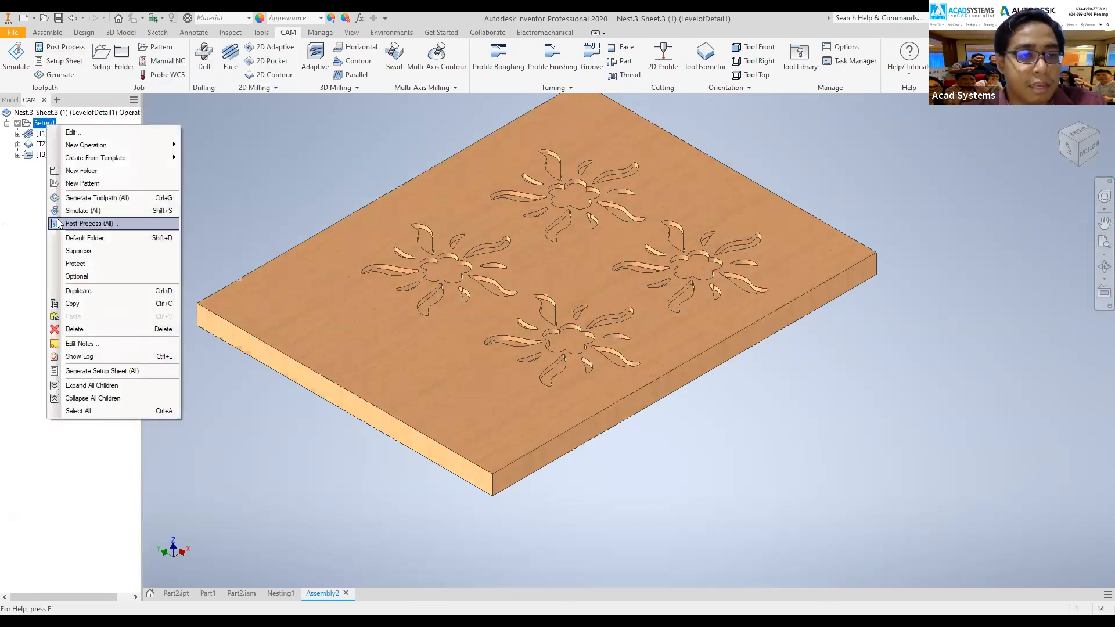
left_click(89, 225)
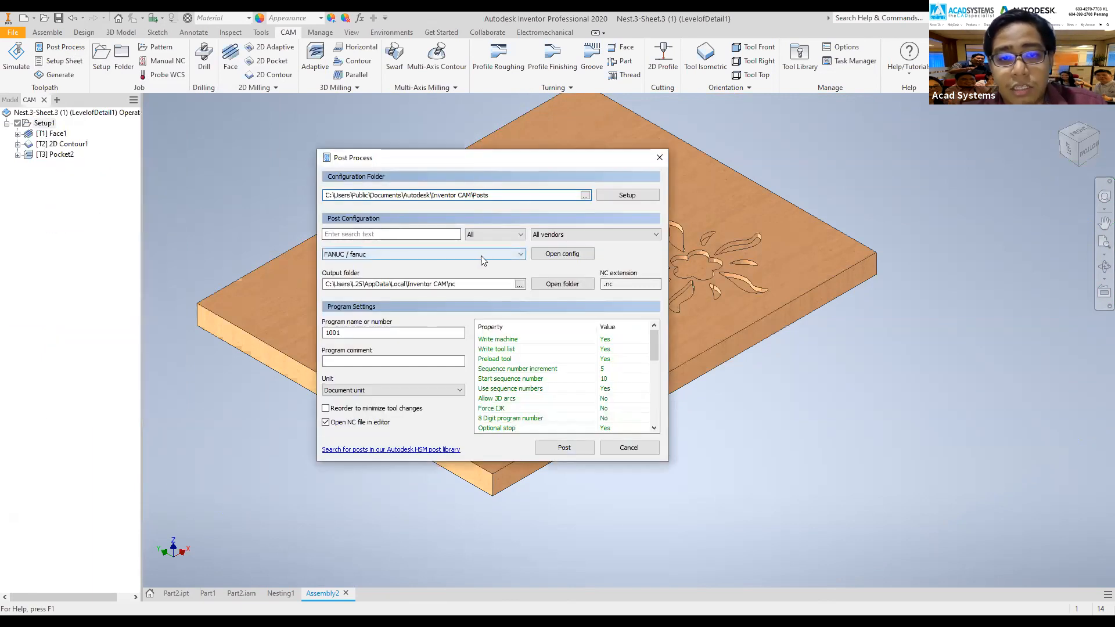
left_click(510, 253)
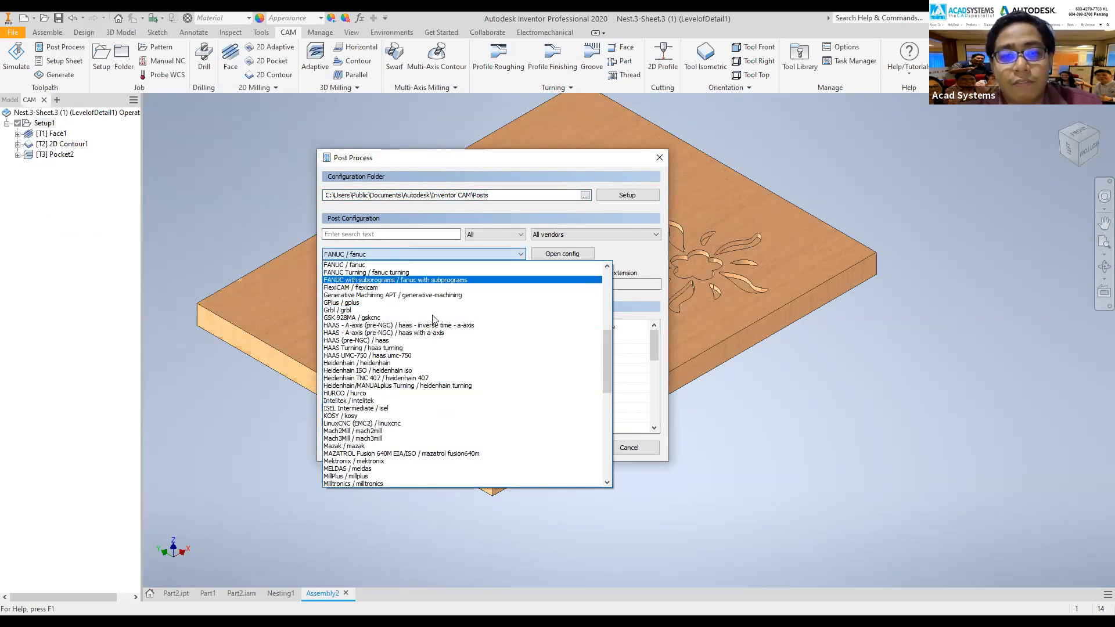
left_click(495, 221)
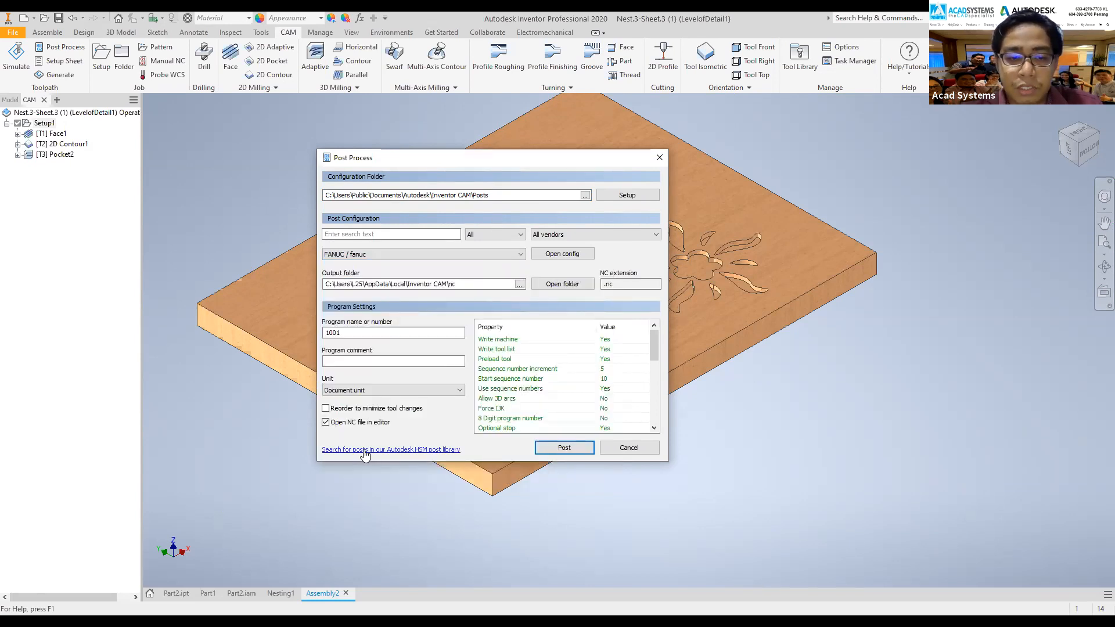
- Open the online Autodesk HSM post library and filter the posts by type Milling and vendor AMADA
left_click(384, 450)
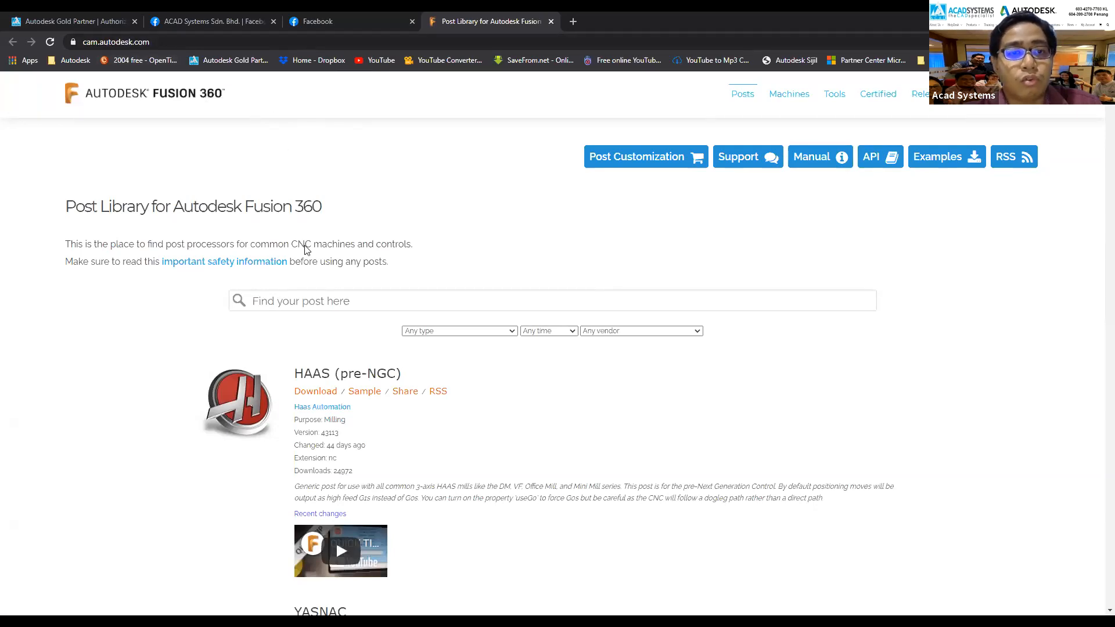
left_click(467, 332)
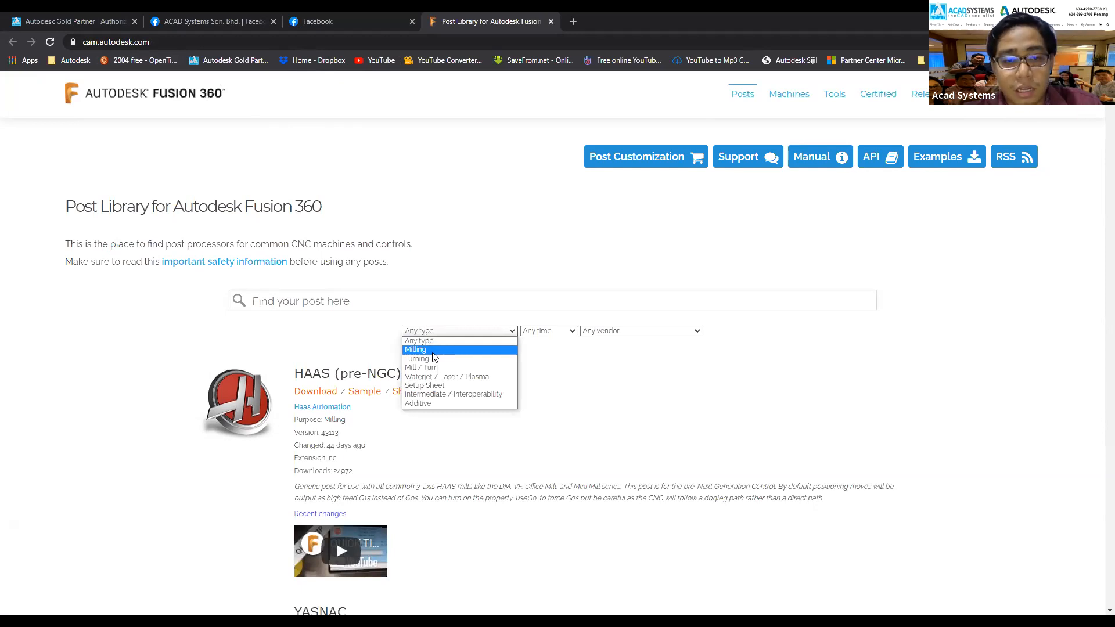
left_click(438, 351)
left_click(639, 336)
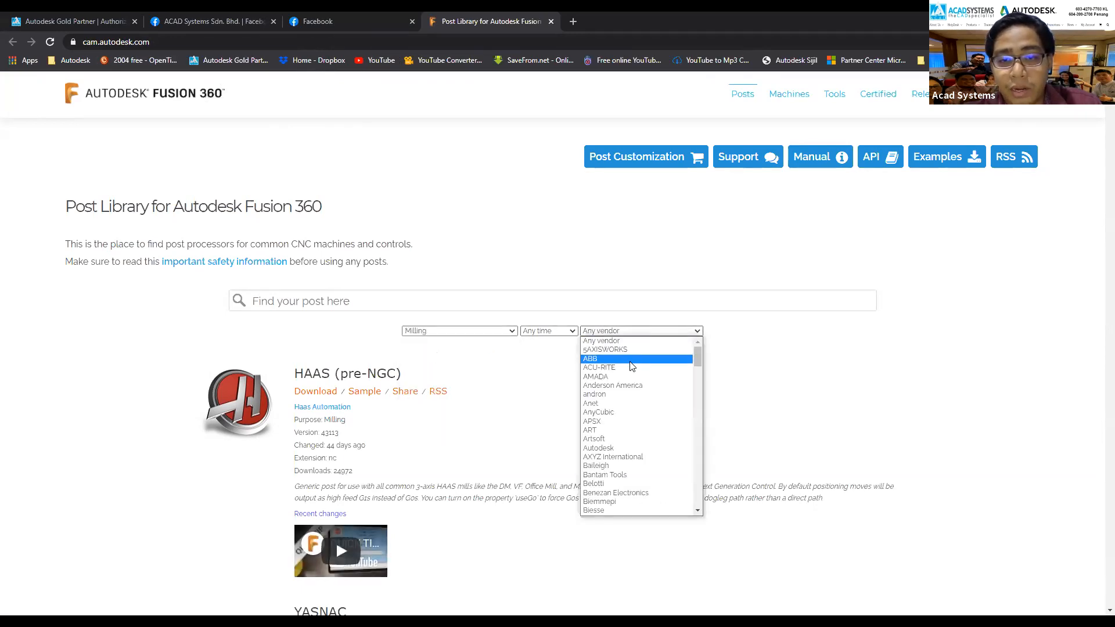
left_click(633, 376)
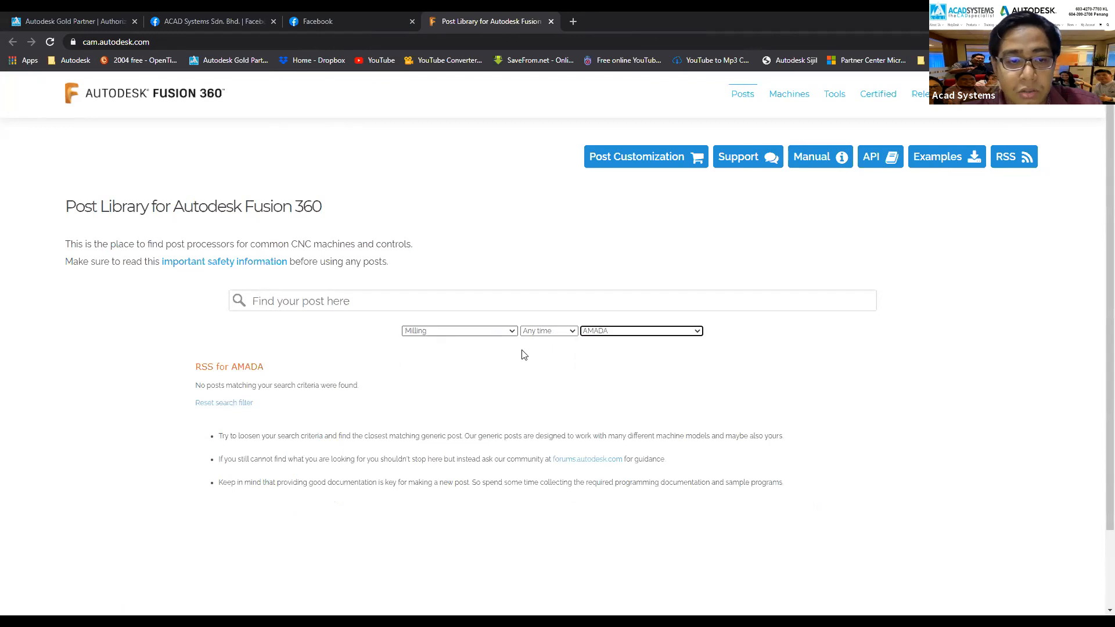
- Reset the search filter, filter by type Milling and vendor Fanuc, and look through the listed posts
left_click(224, 402)
left_click(626, 333)
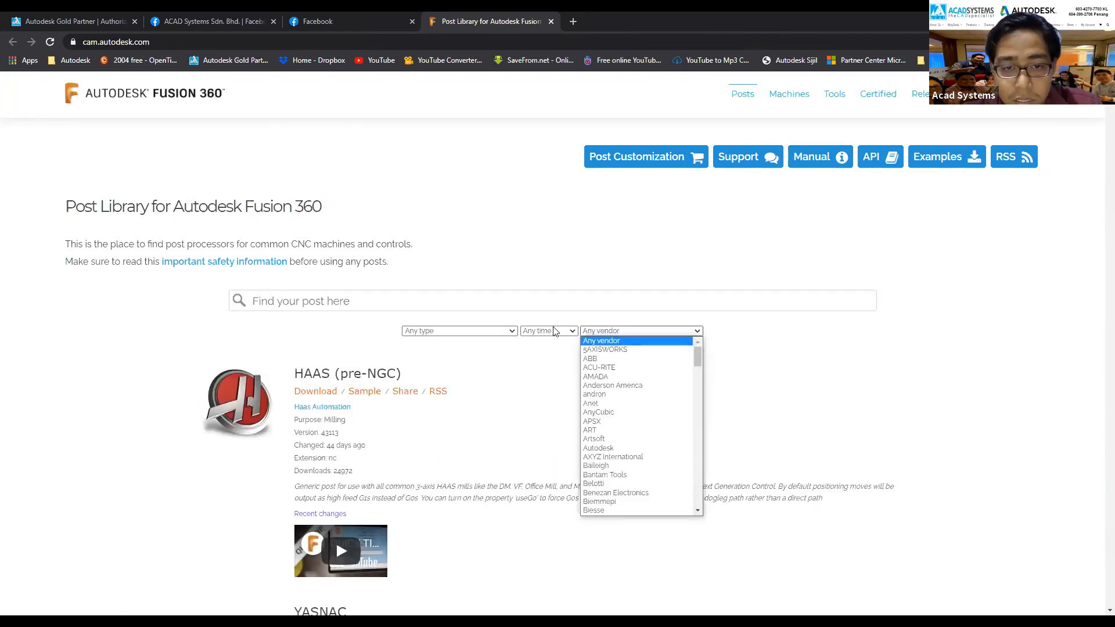
left_click(465, 331)
left_click(458, 351)
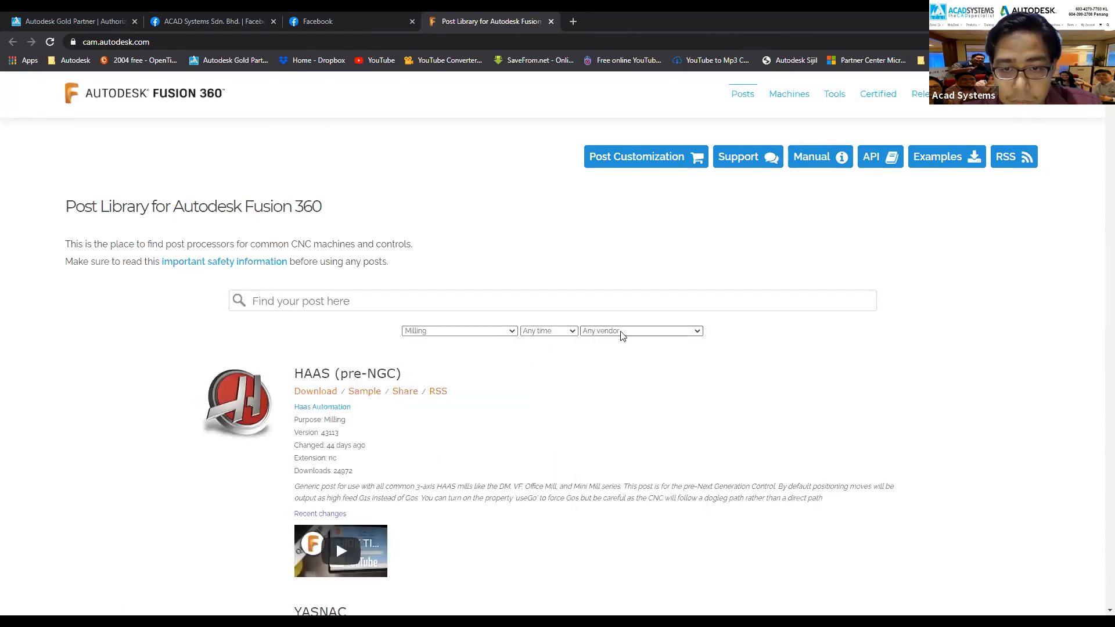
left_click(620, 331)
scroll(626, 432, "down", 10)
left_click(611, 394)
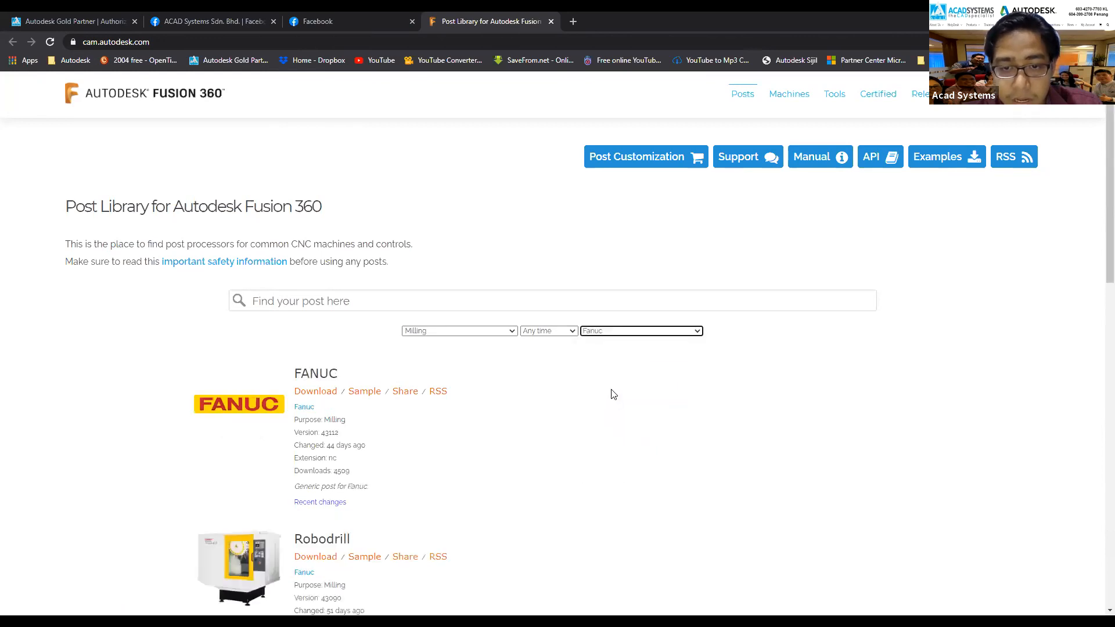
scroll(393, 319, "down", 4)
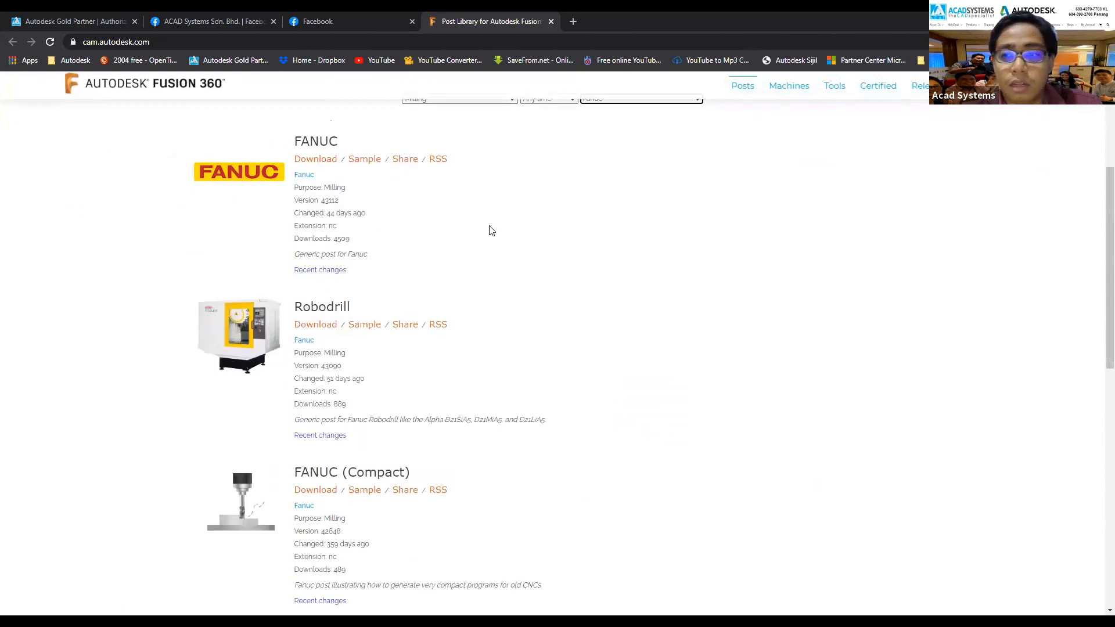
scroll(489, 226, "up", 1)
scroll(489, 230, "up", 3)
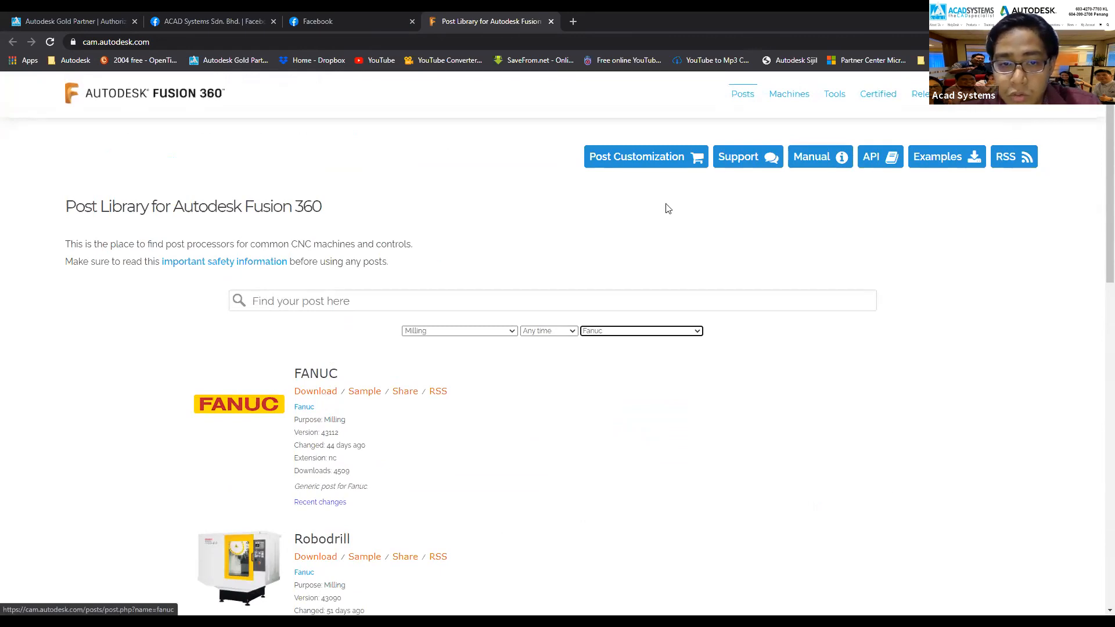
- Switch back to Inventor and check the post processor configuration folder, leaving it without choosing another one
key("alt+Tab")
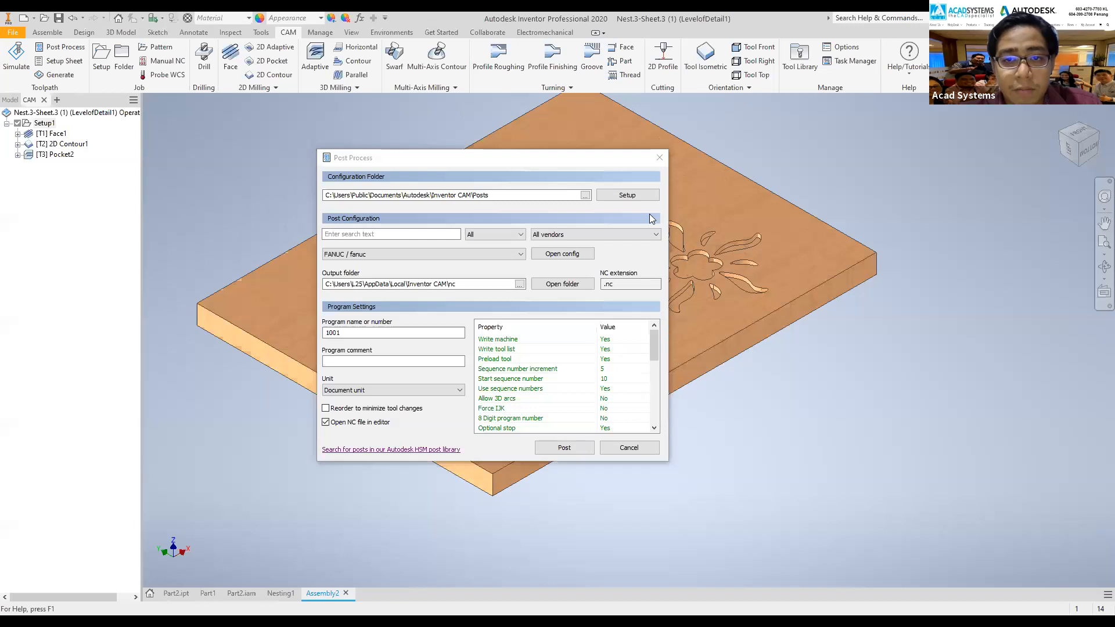
left_click(585, 195)
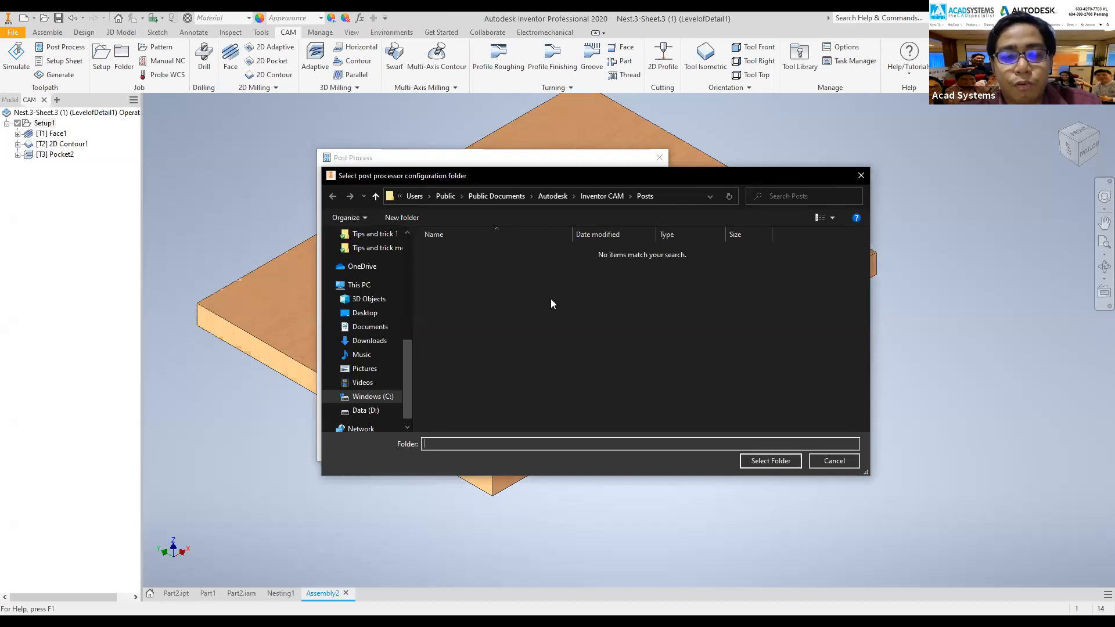
left_click(832, 461)
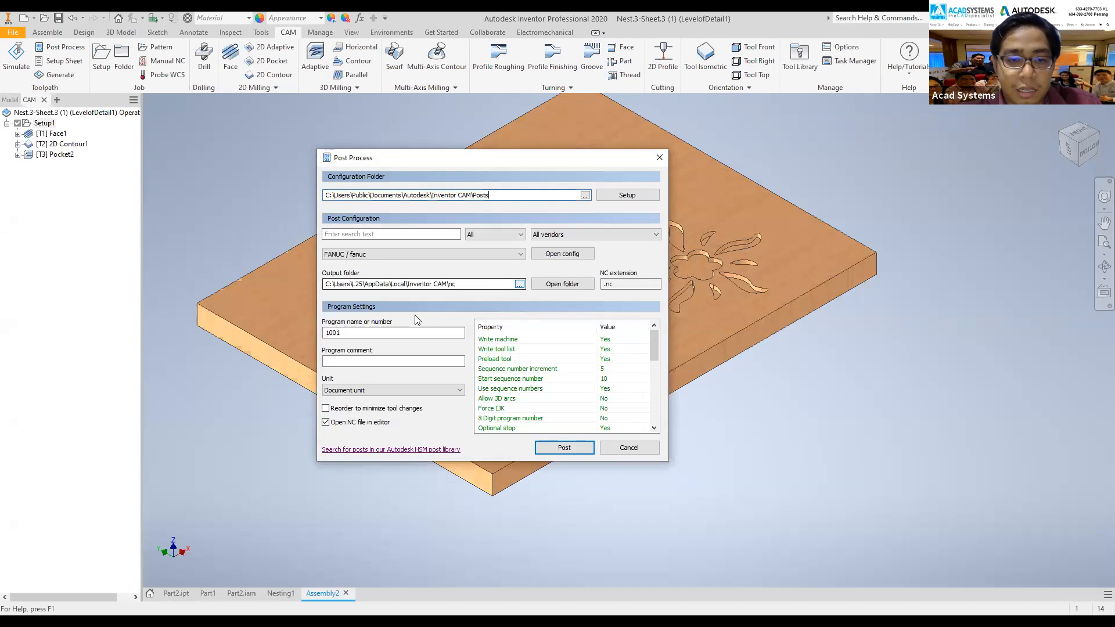
- Post the program with the FANUC / fanuc configuration and save the NC file as 1001
left_click(452, 255)
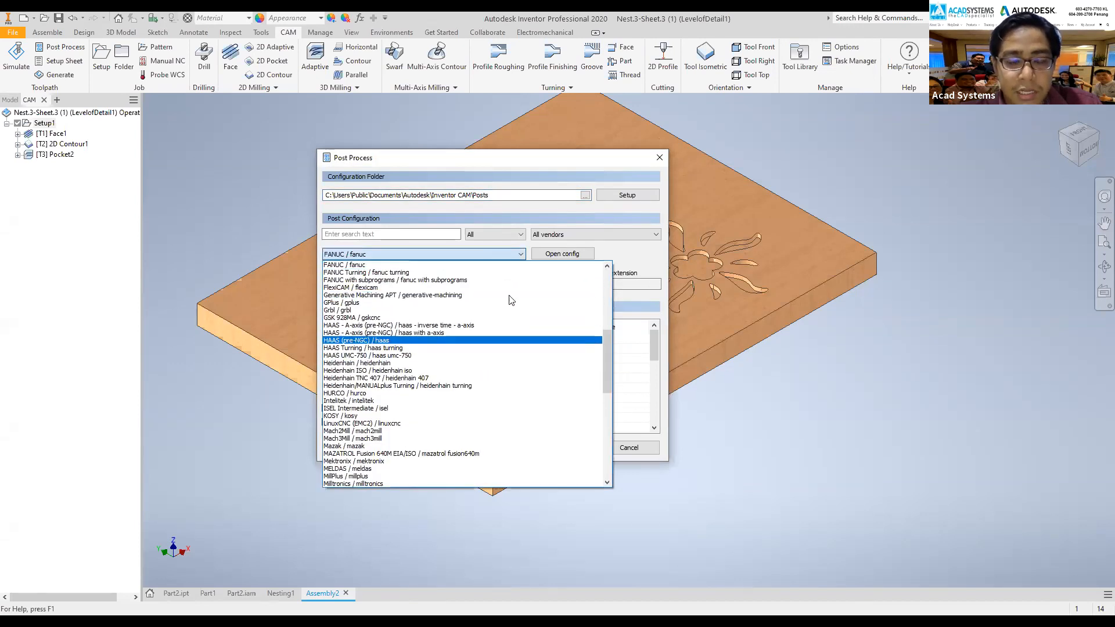
left_click(381, 264)
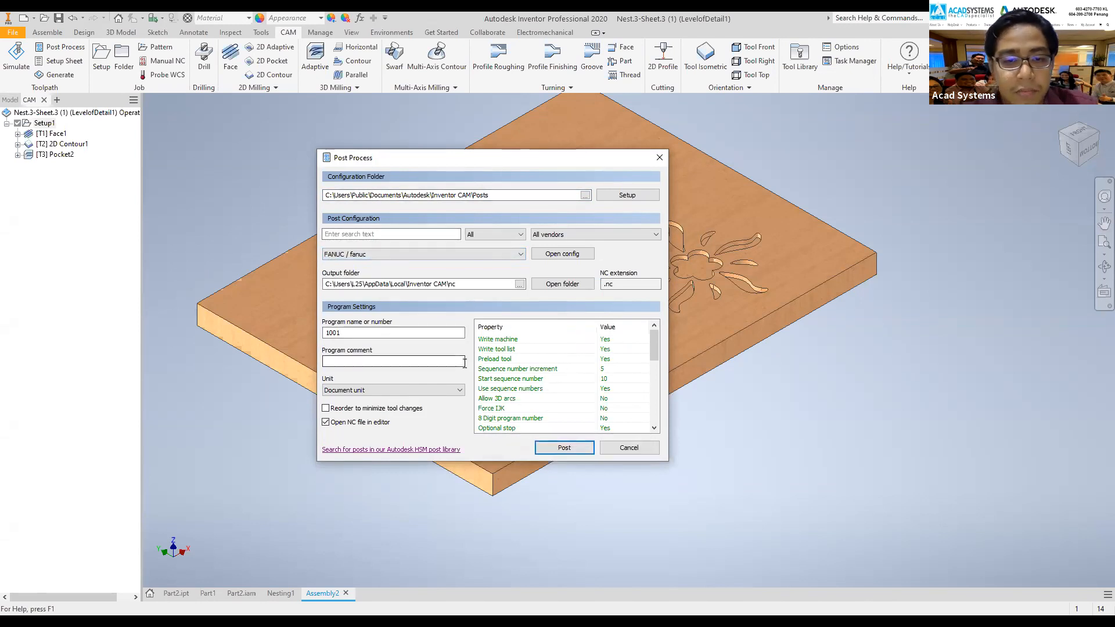
left_click(566, 448)
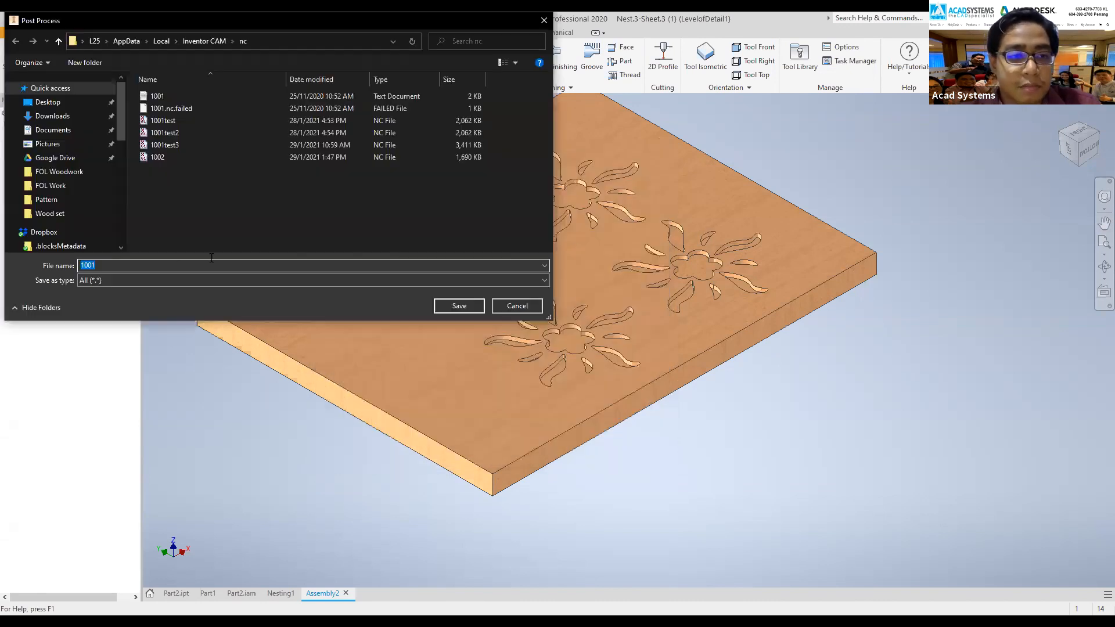
left_click(456, 306)
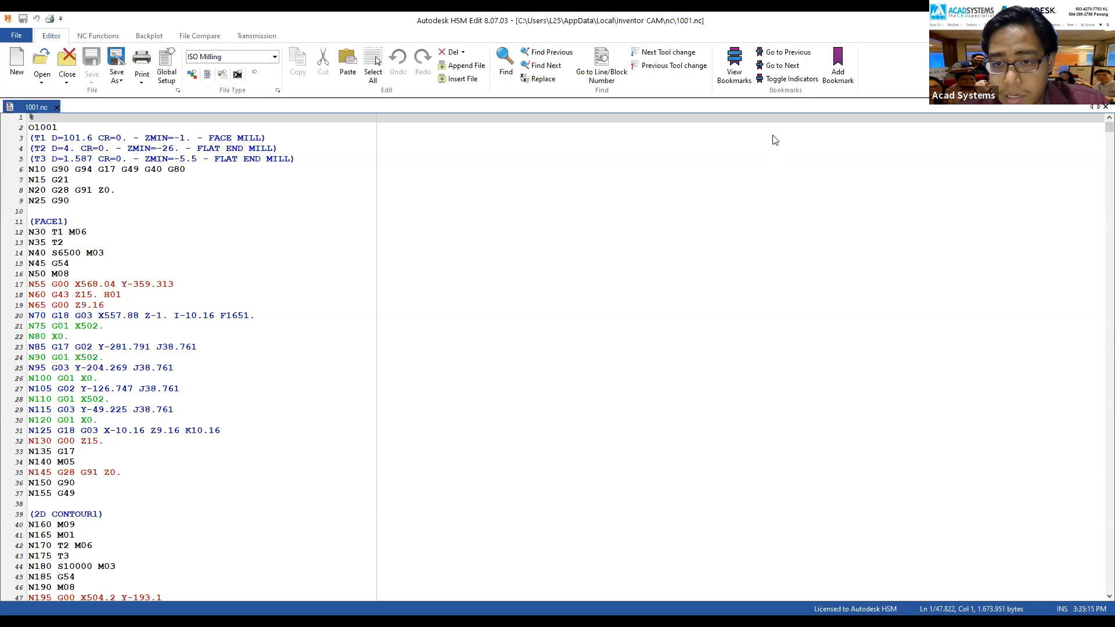
key("alt+Tab")
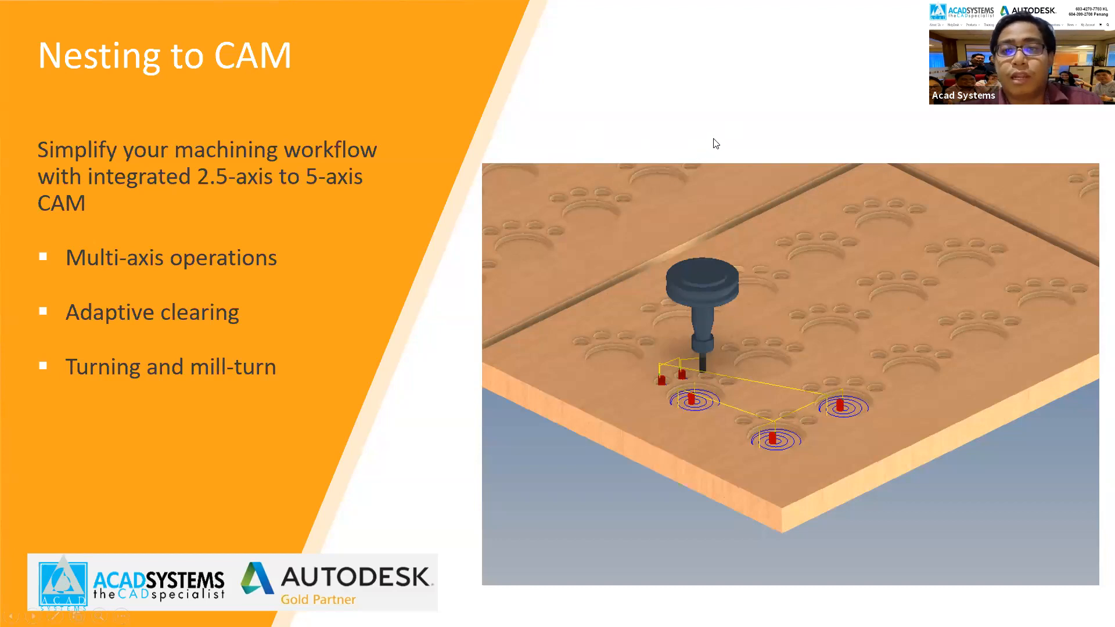
left_click(770, 139)
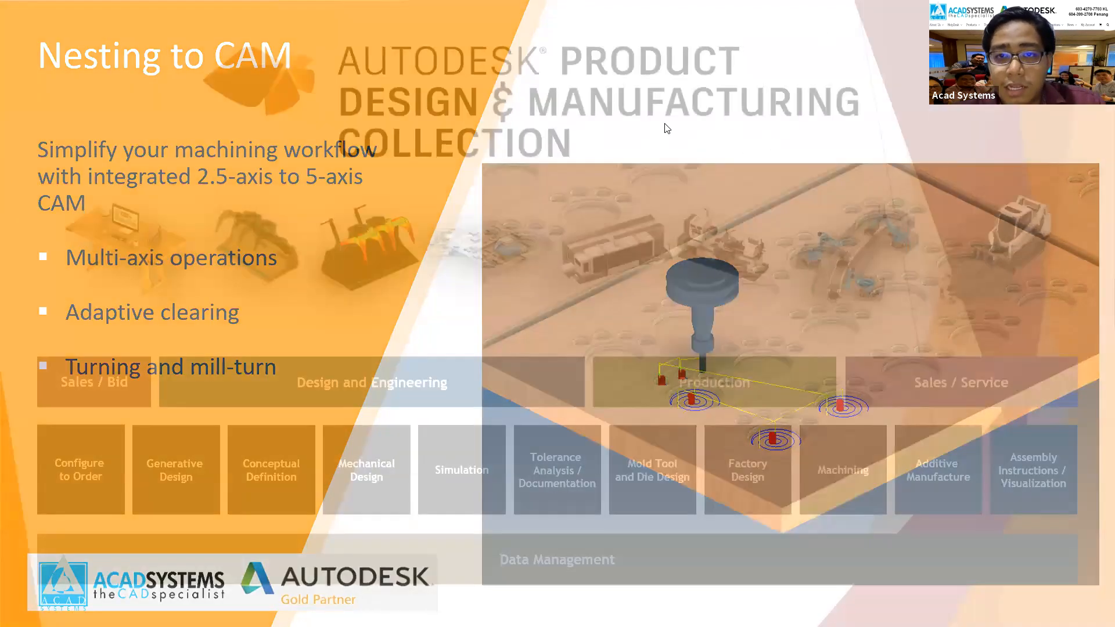